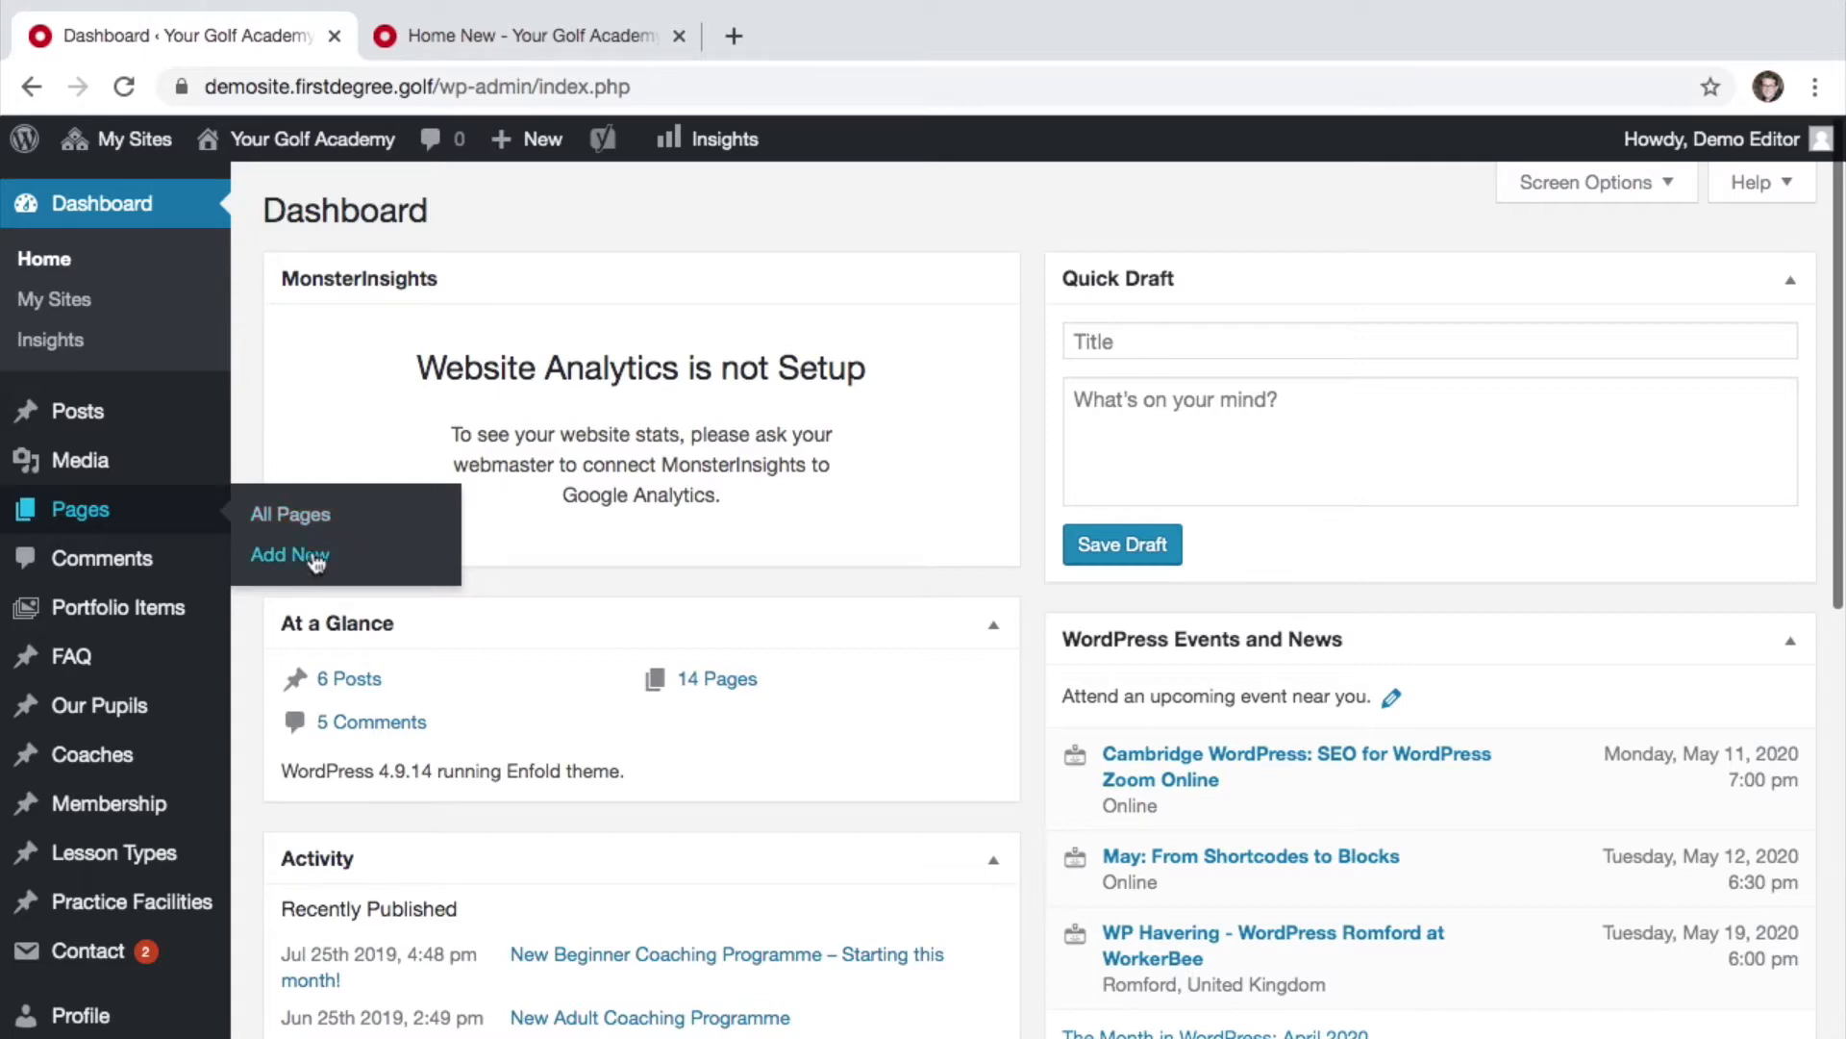
# Step: Open the list of all site pages and look over the published pages and their "Duplicate page – do not use" drafts
pyautogui.click(301, 520)
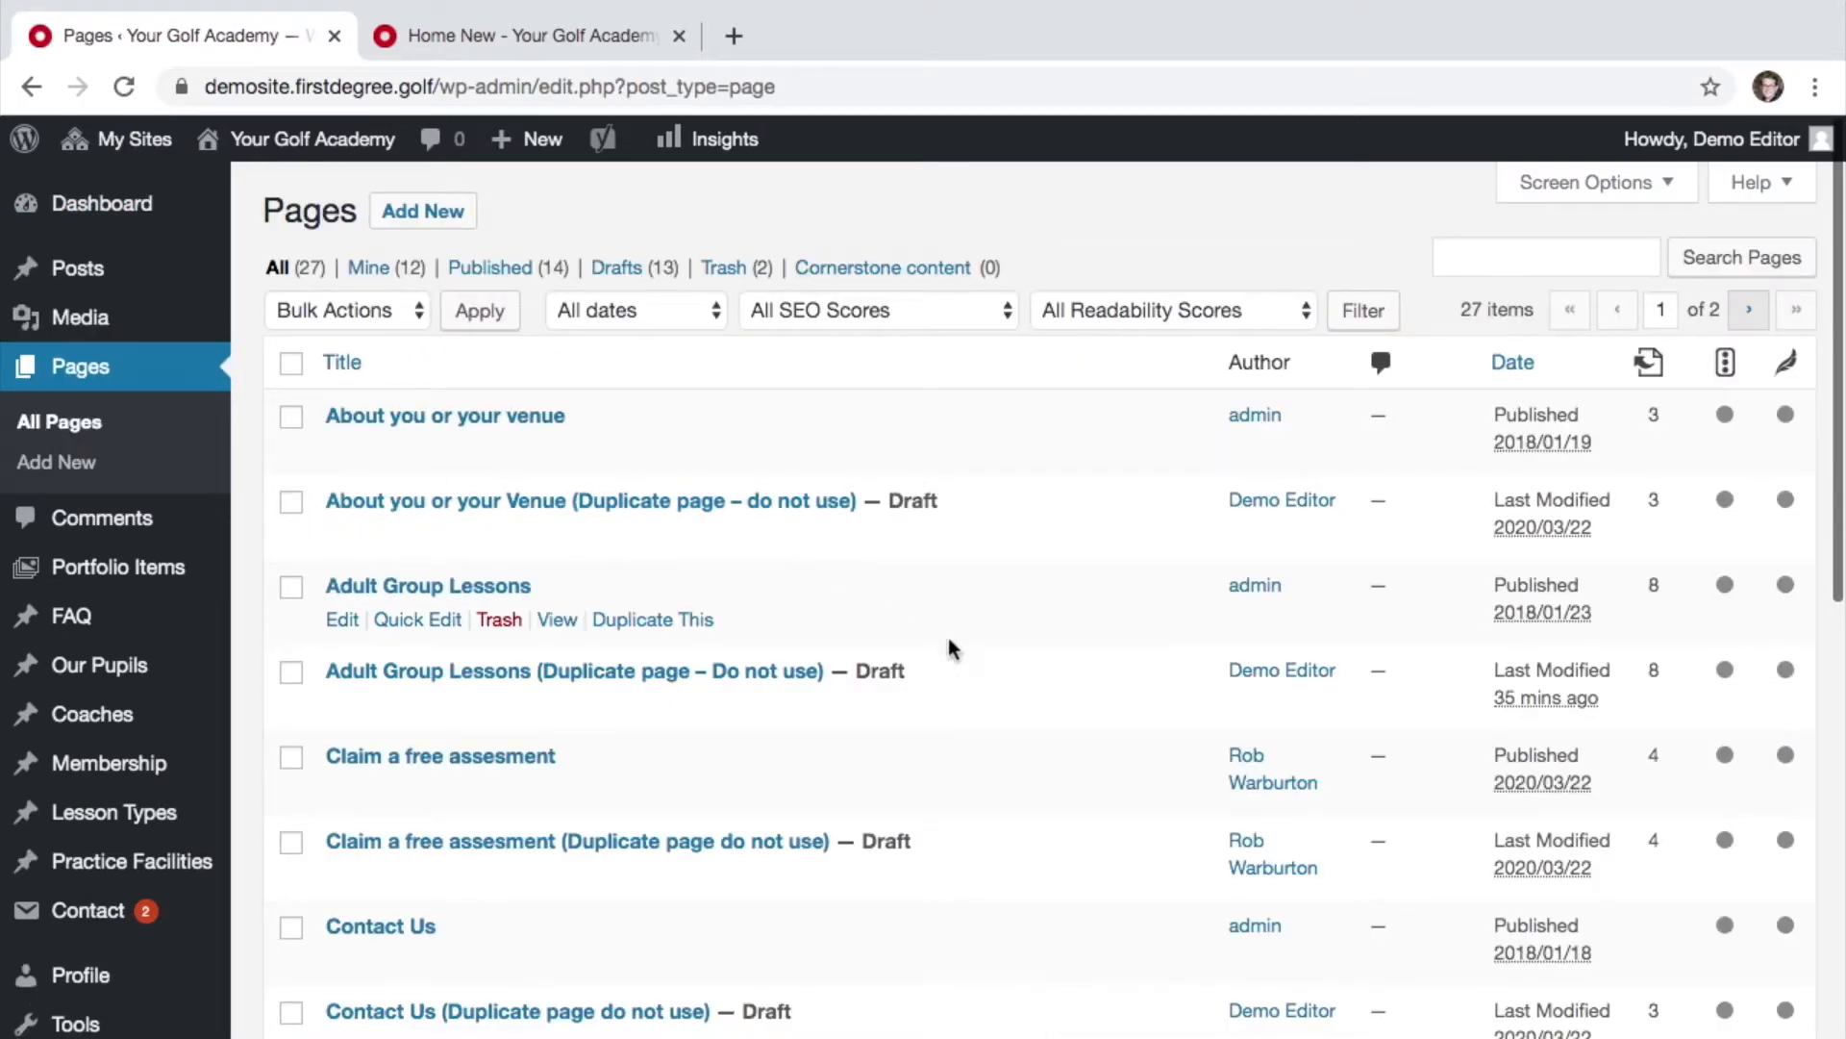
pyautogui.scroll(-1, 950, 650)
pyautogui.scroll(-1, 950, 650)
pyautogui.scroll(2, 950, 650)
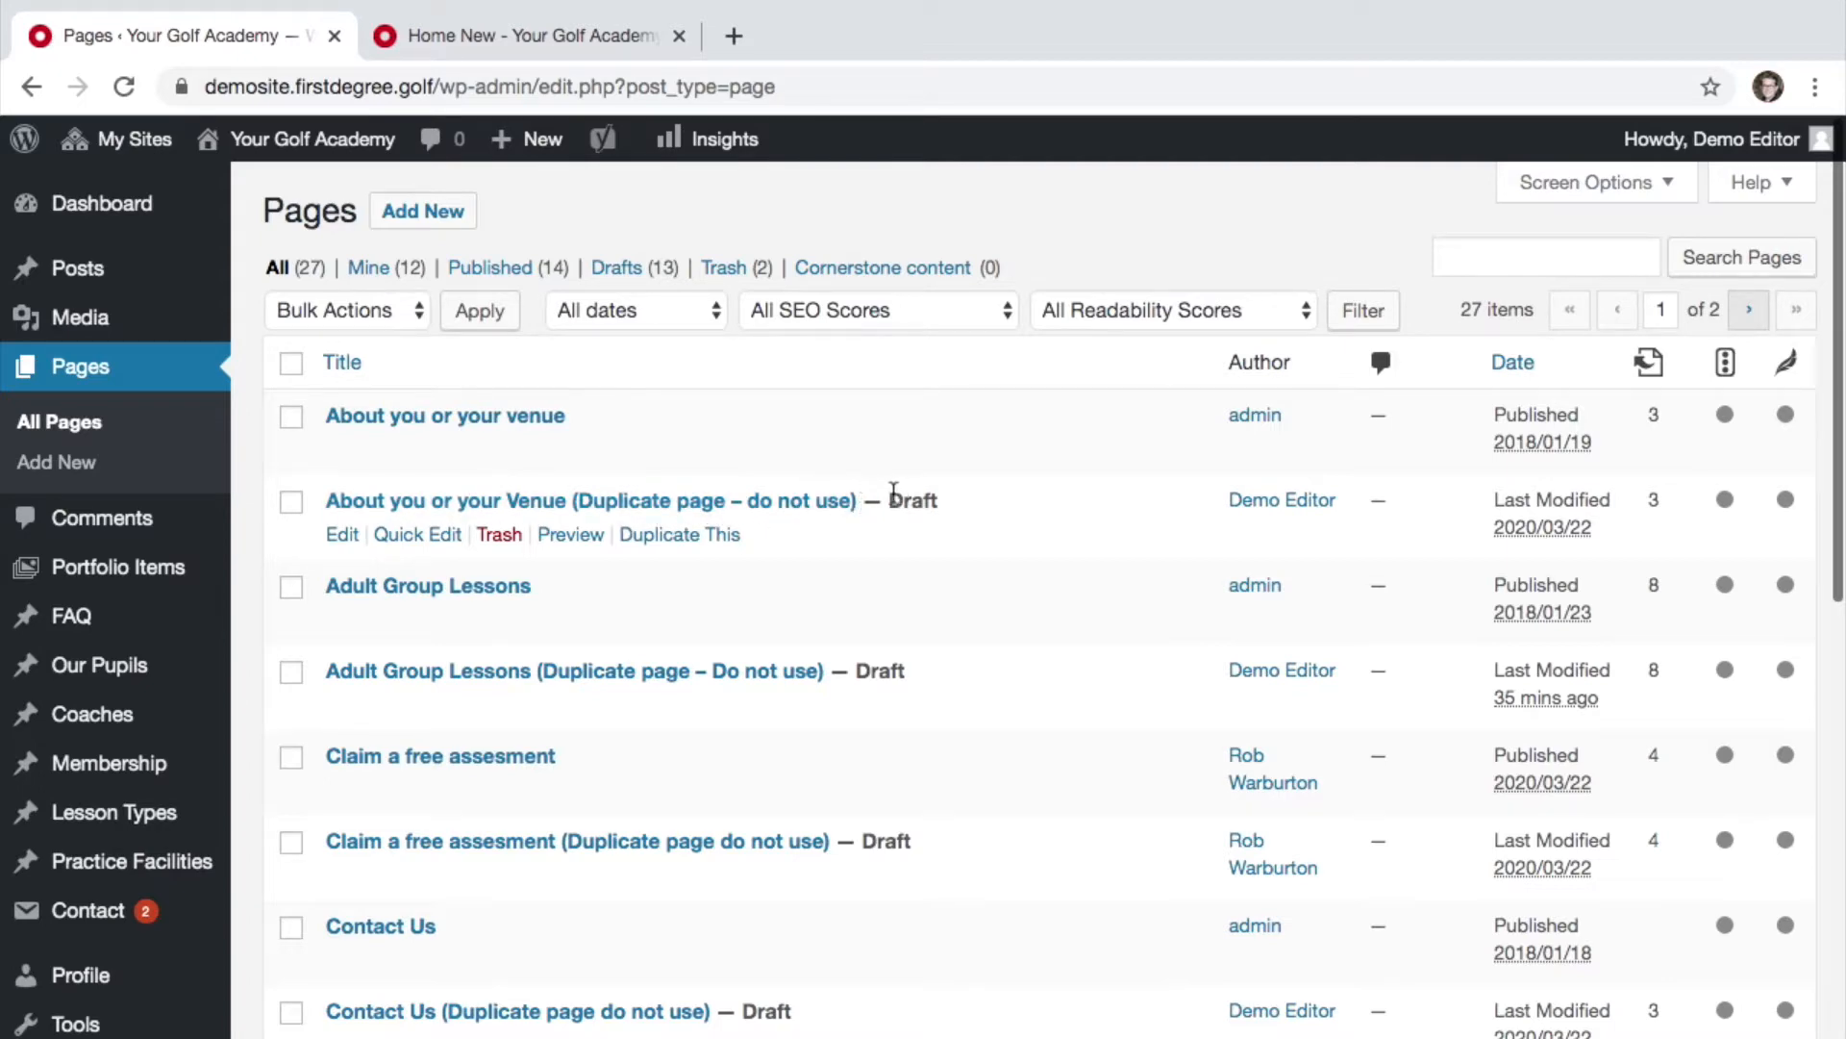
pyautogui.moveTo(894, 495); pyautogui.dragTo(948, 503)
pyautogui.click(903, 499)
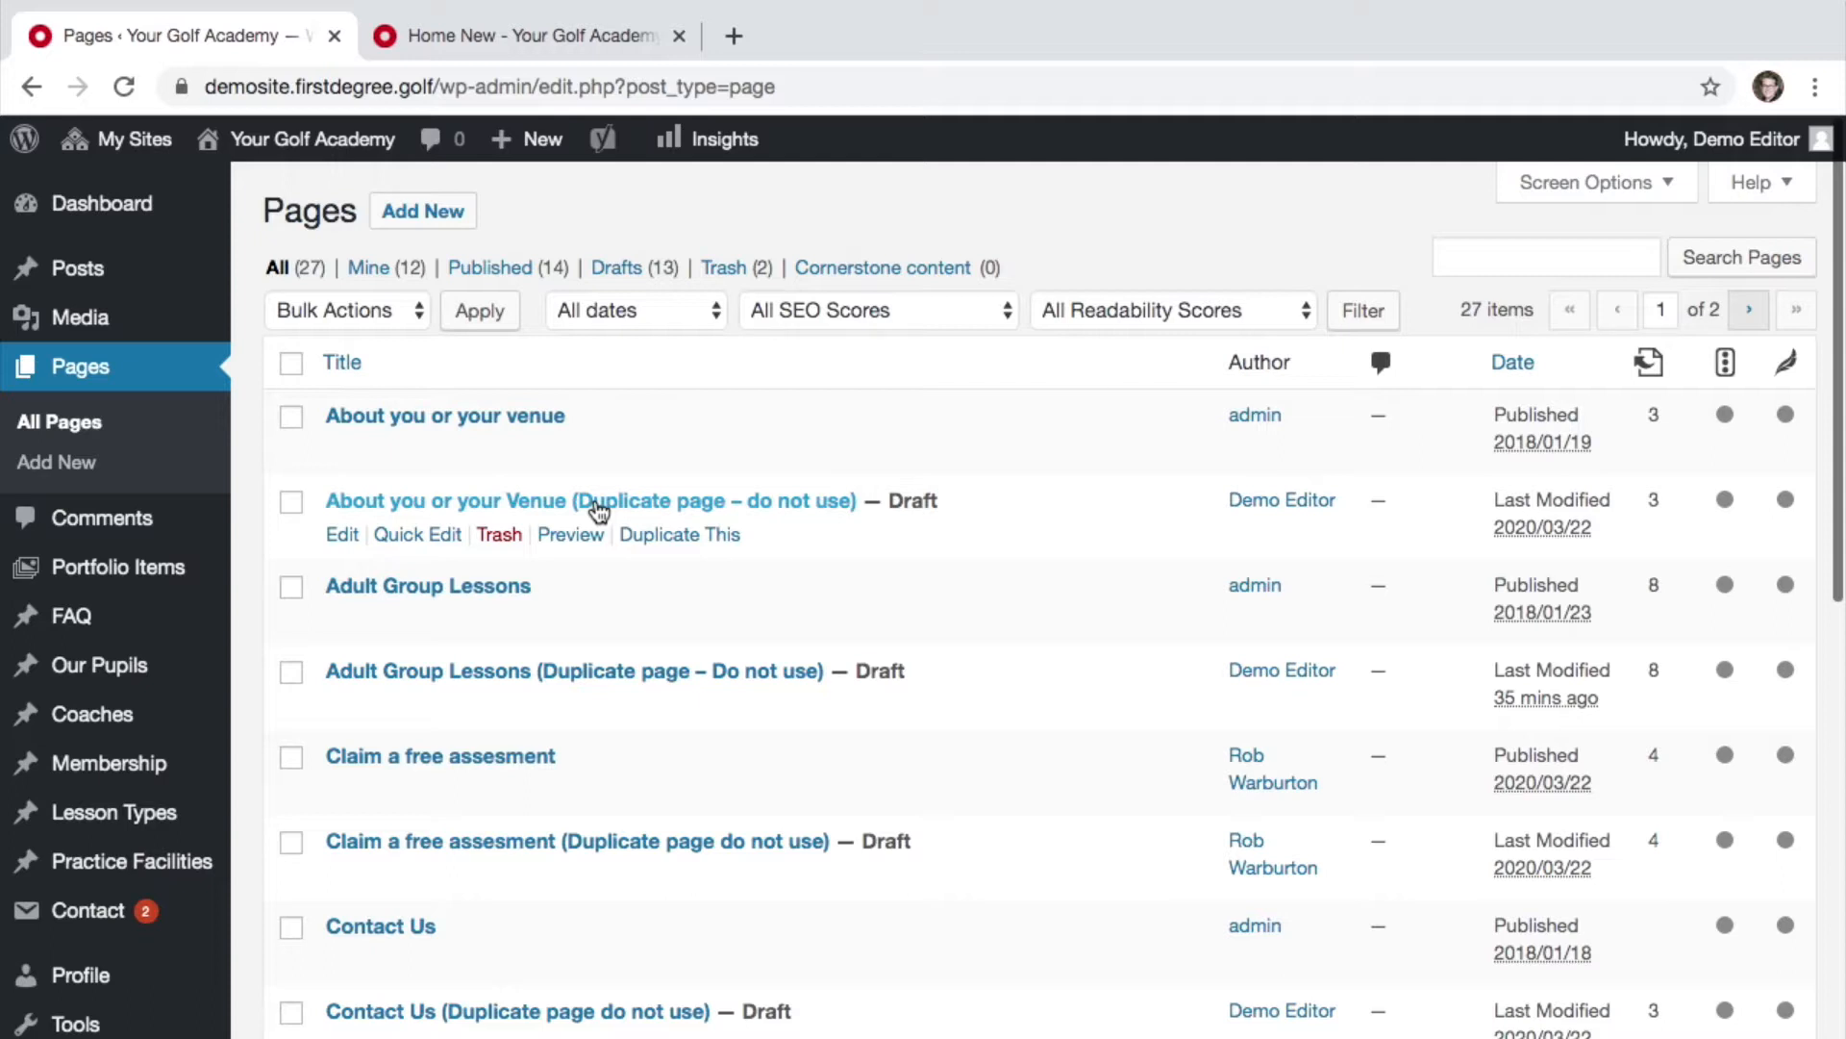
# Step: Look through the remaining entries on both pages of the page list, and return to the first page
pyautogui.scroll(-8, 906, 733)
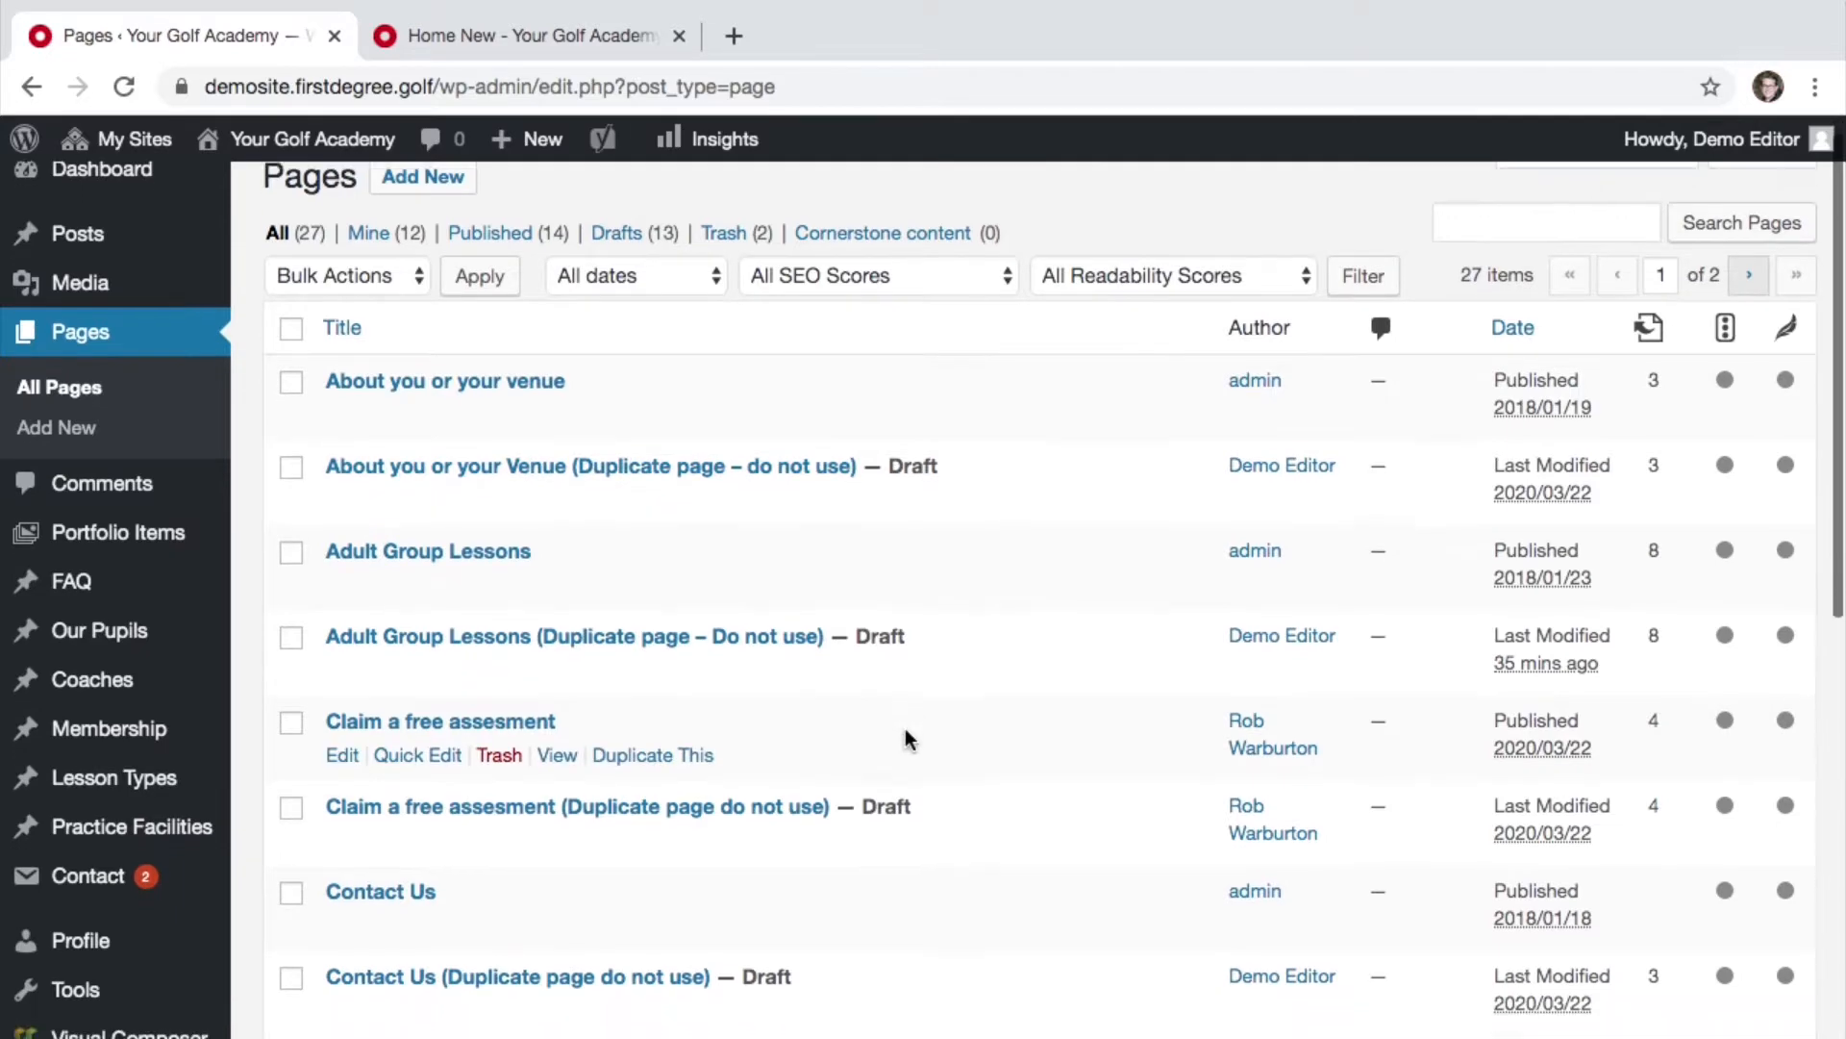
pyautogui.scroll(-5, 906, 733)
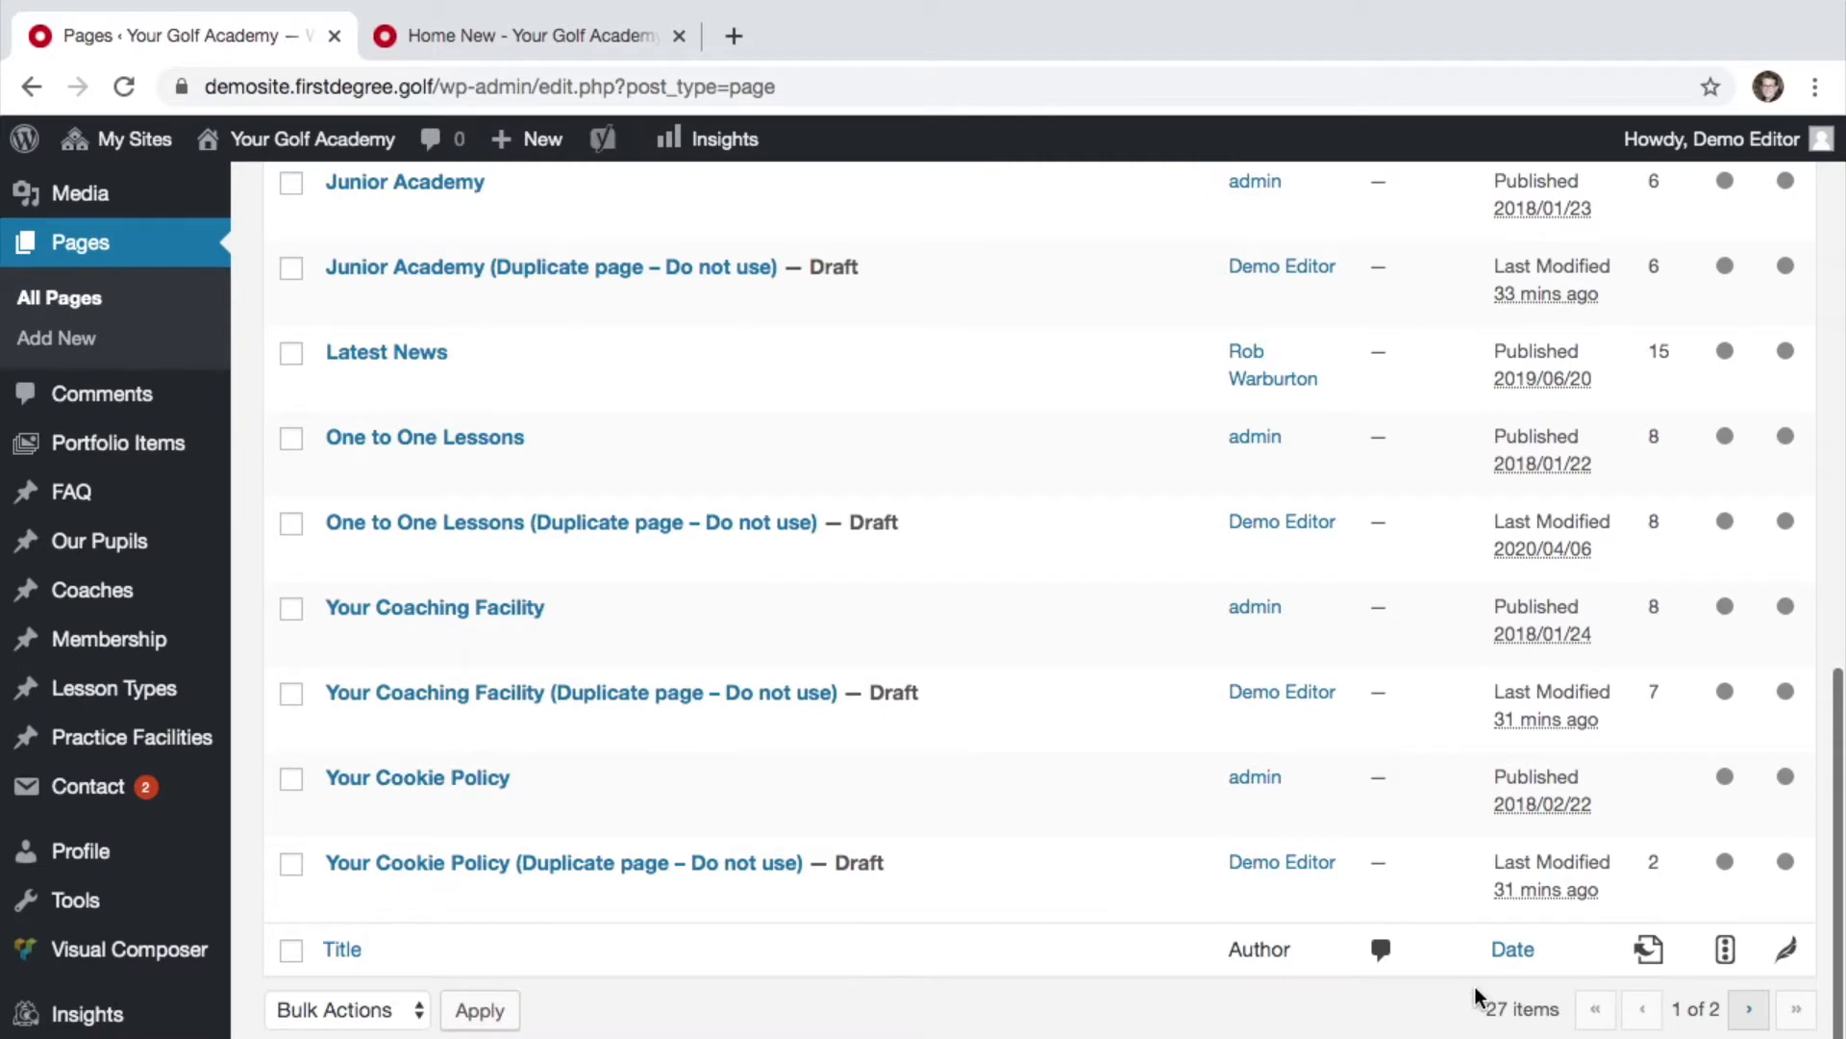
pyautogui.click(1748, 1010)
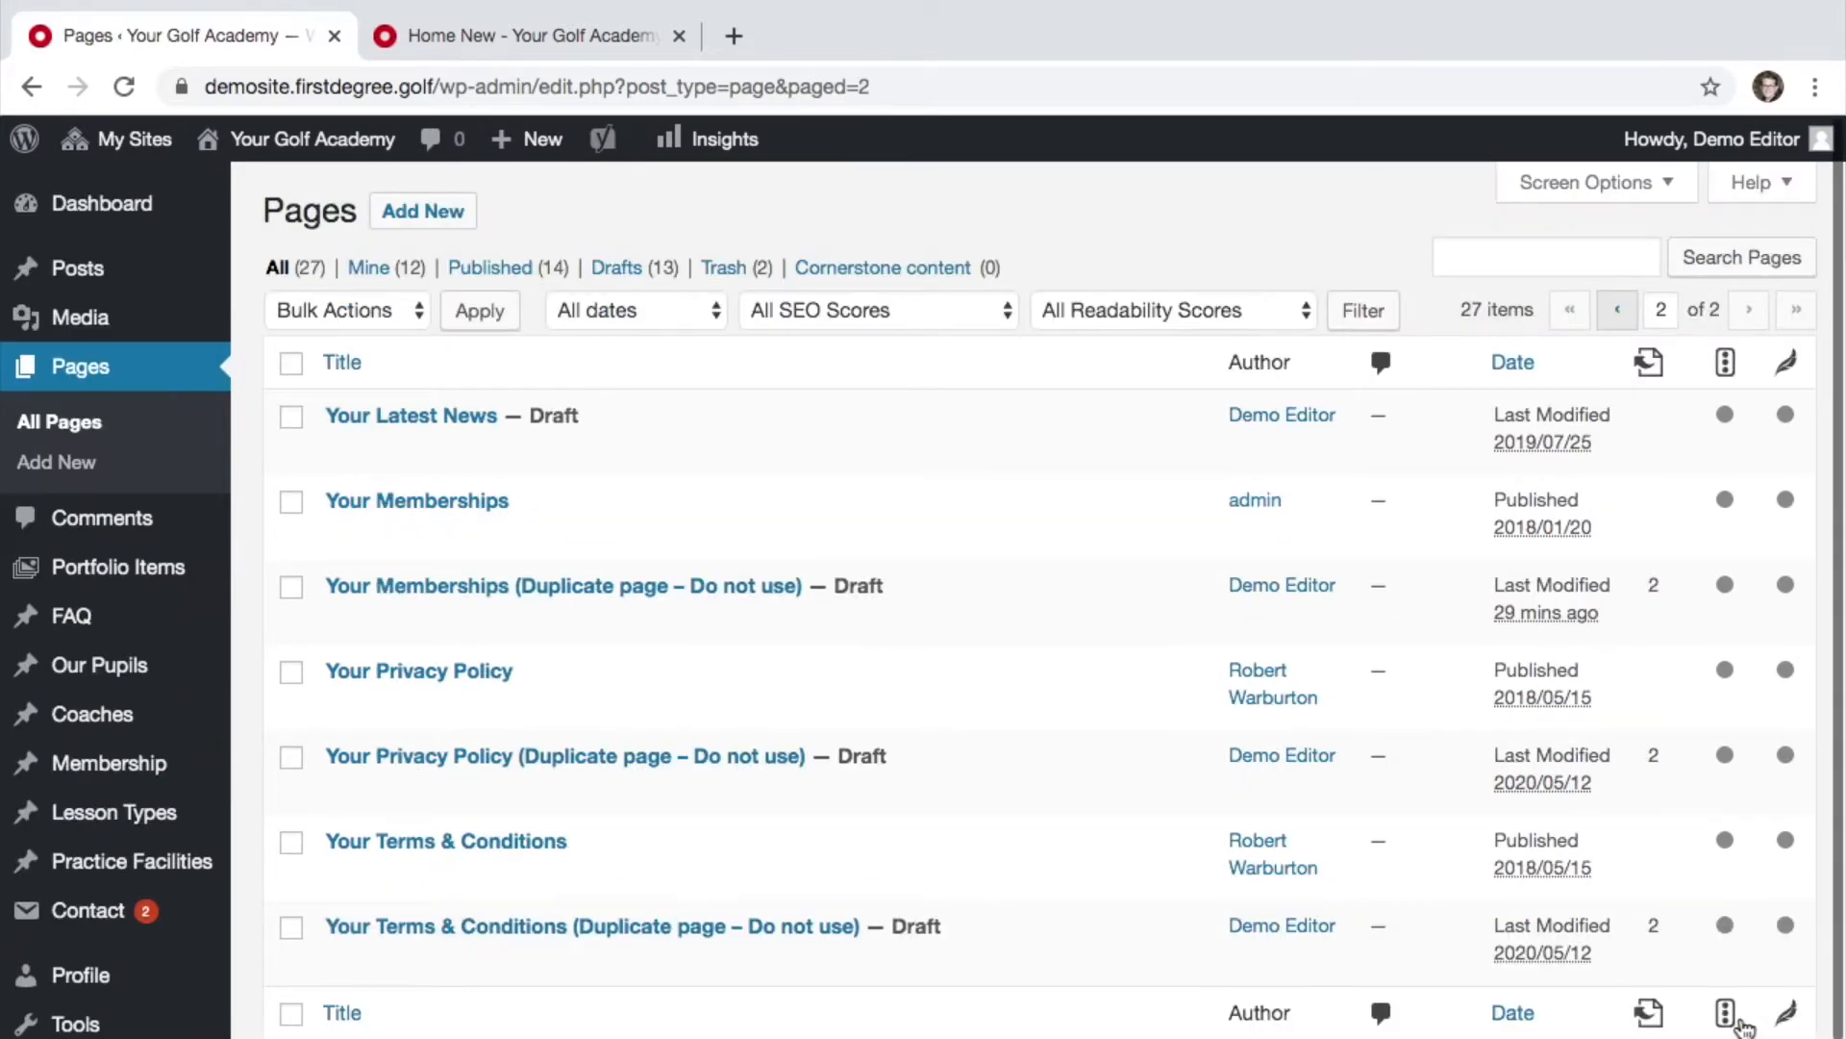
pyautogui.scroll(-2, 1726, 956)
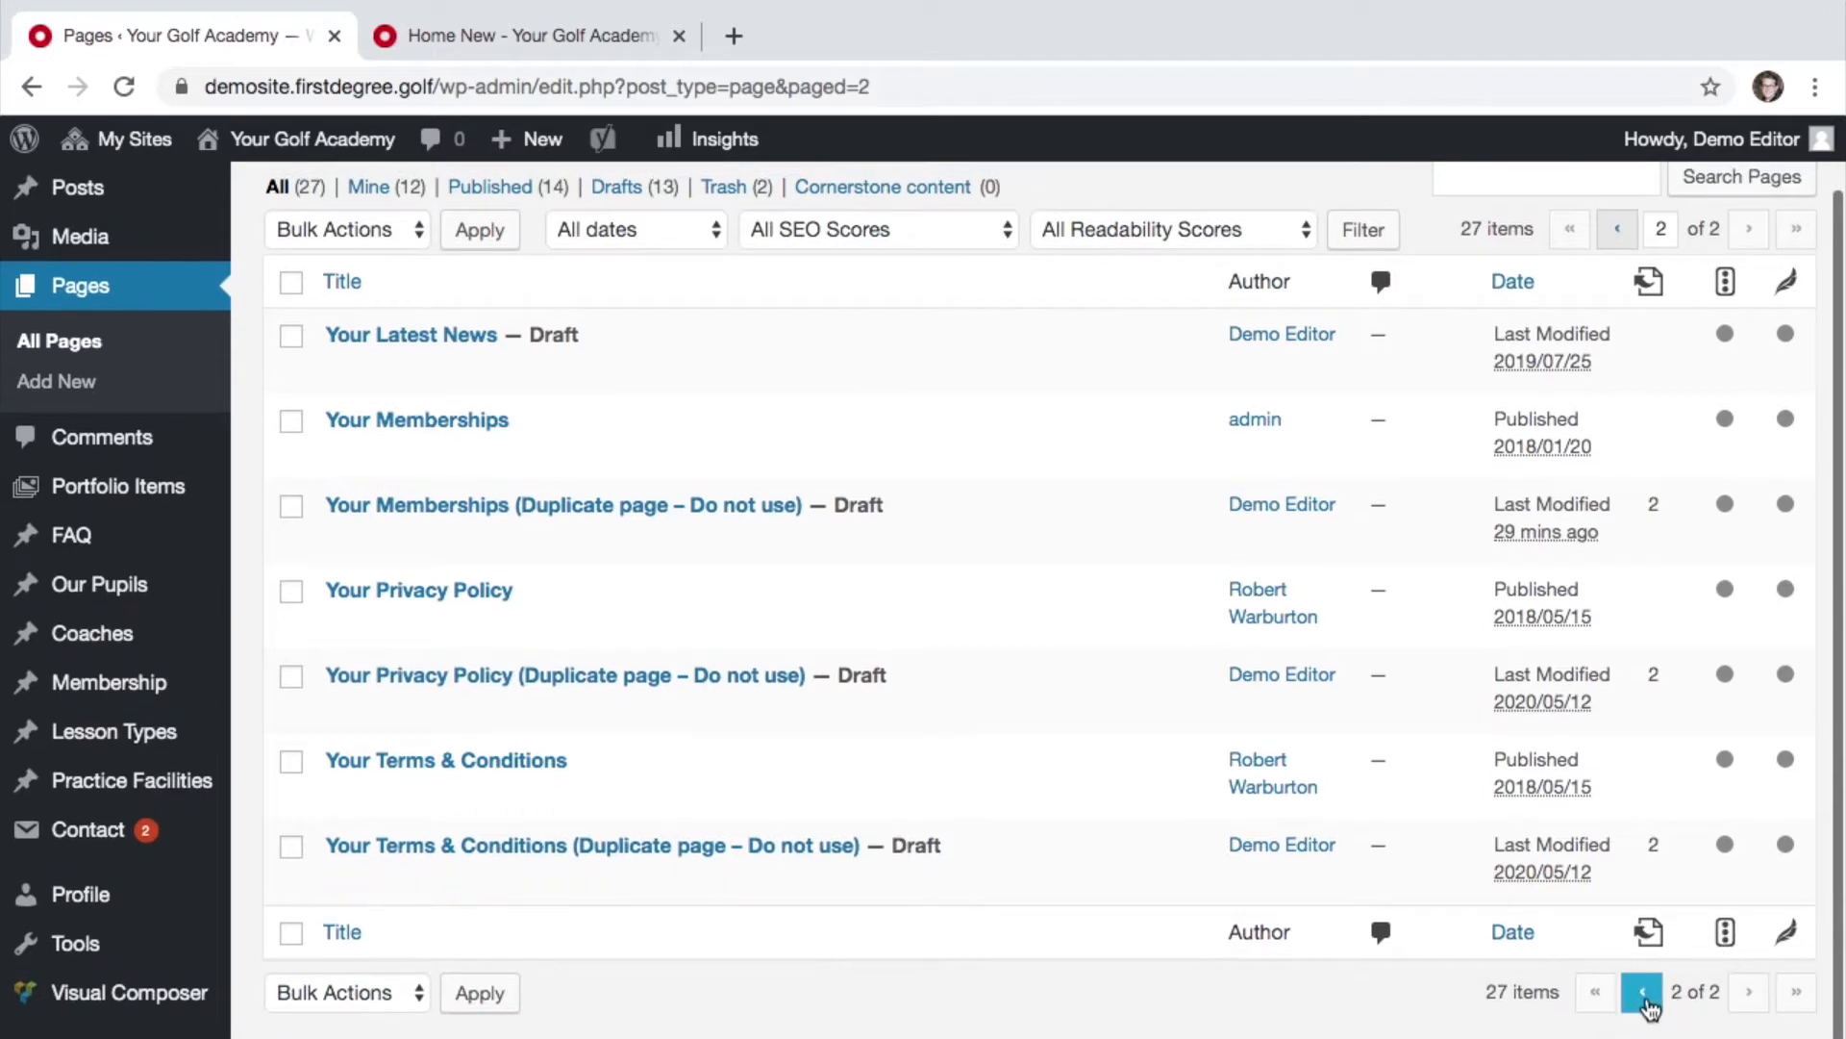
pyautogui.click(1644, 994)
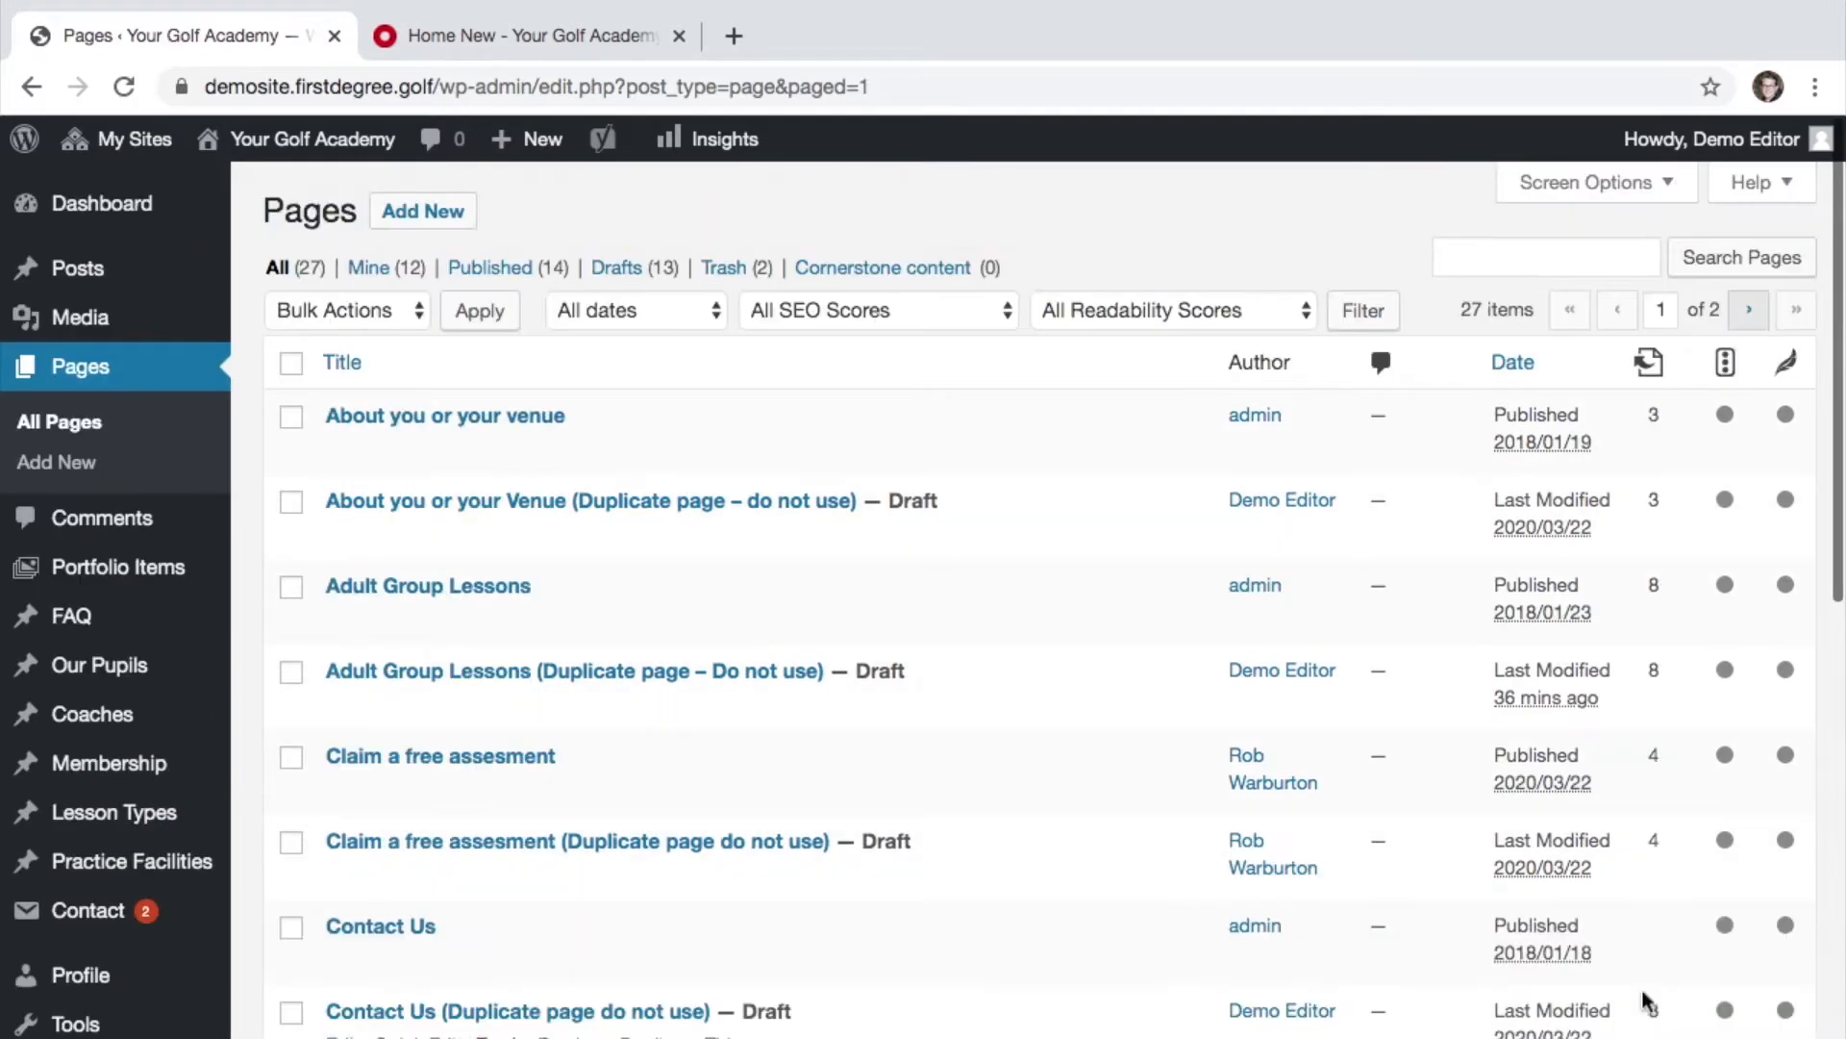
# Step: Find the published Home page in the page list and open it for editing
pyautogui.click(1539, 259)
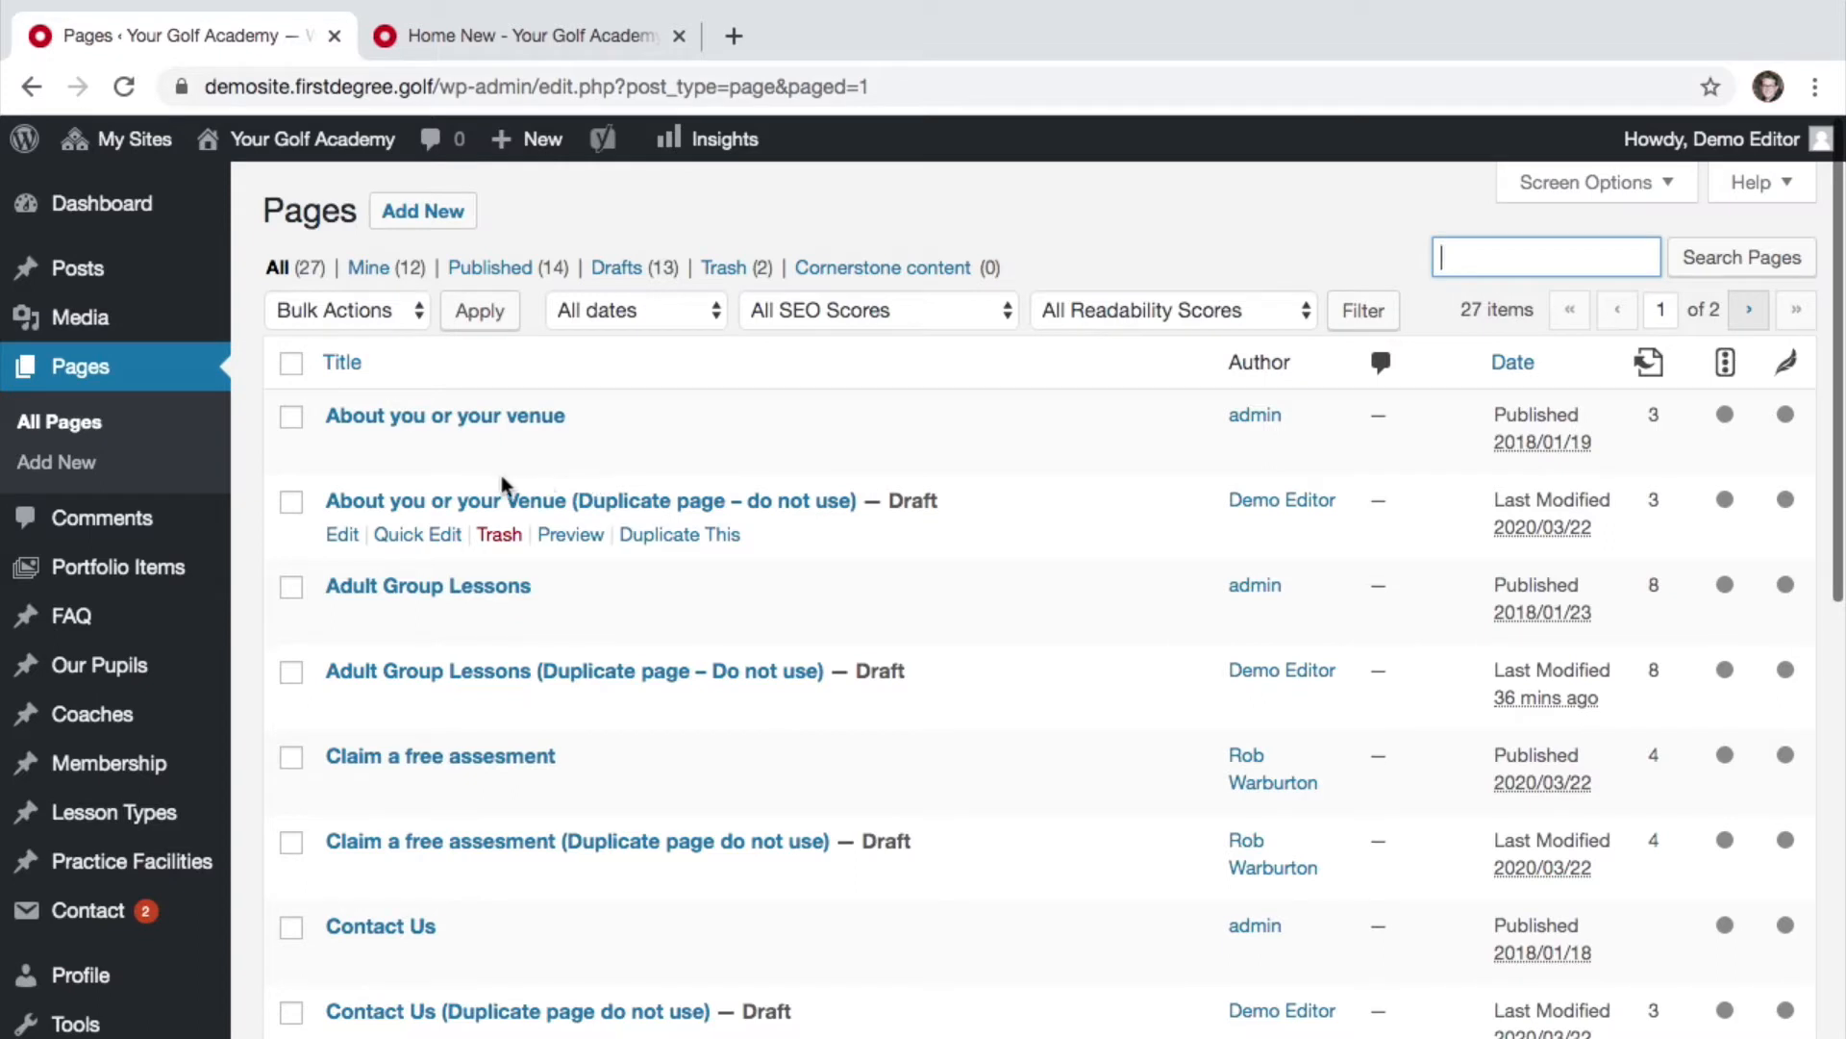
pyautogui.scroll(-3, 488, 755)
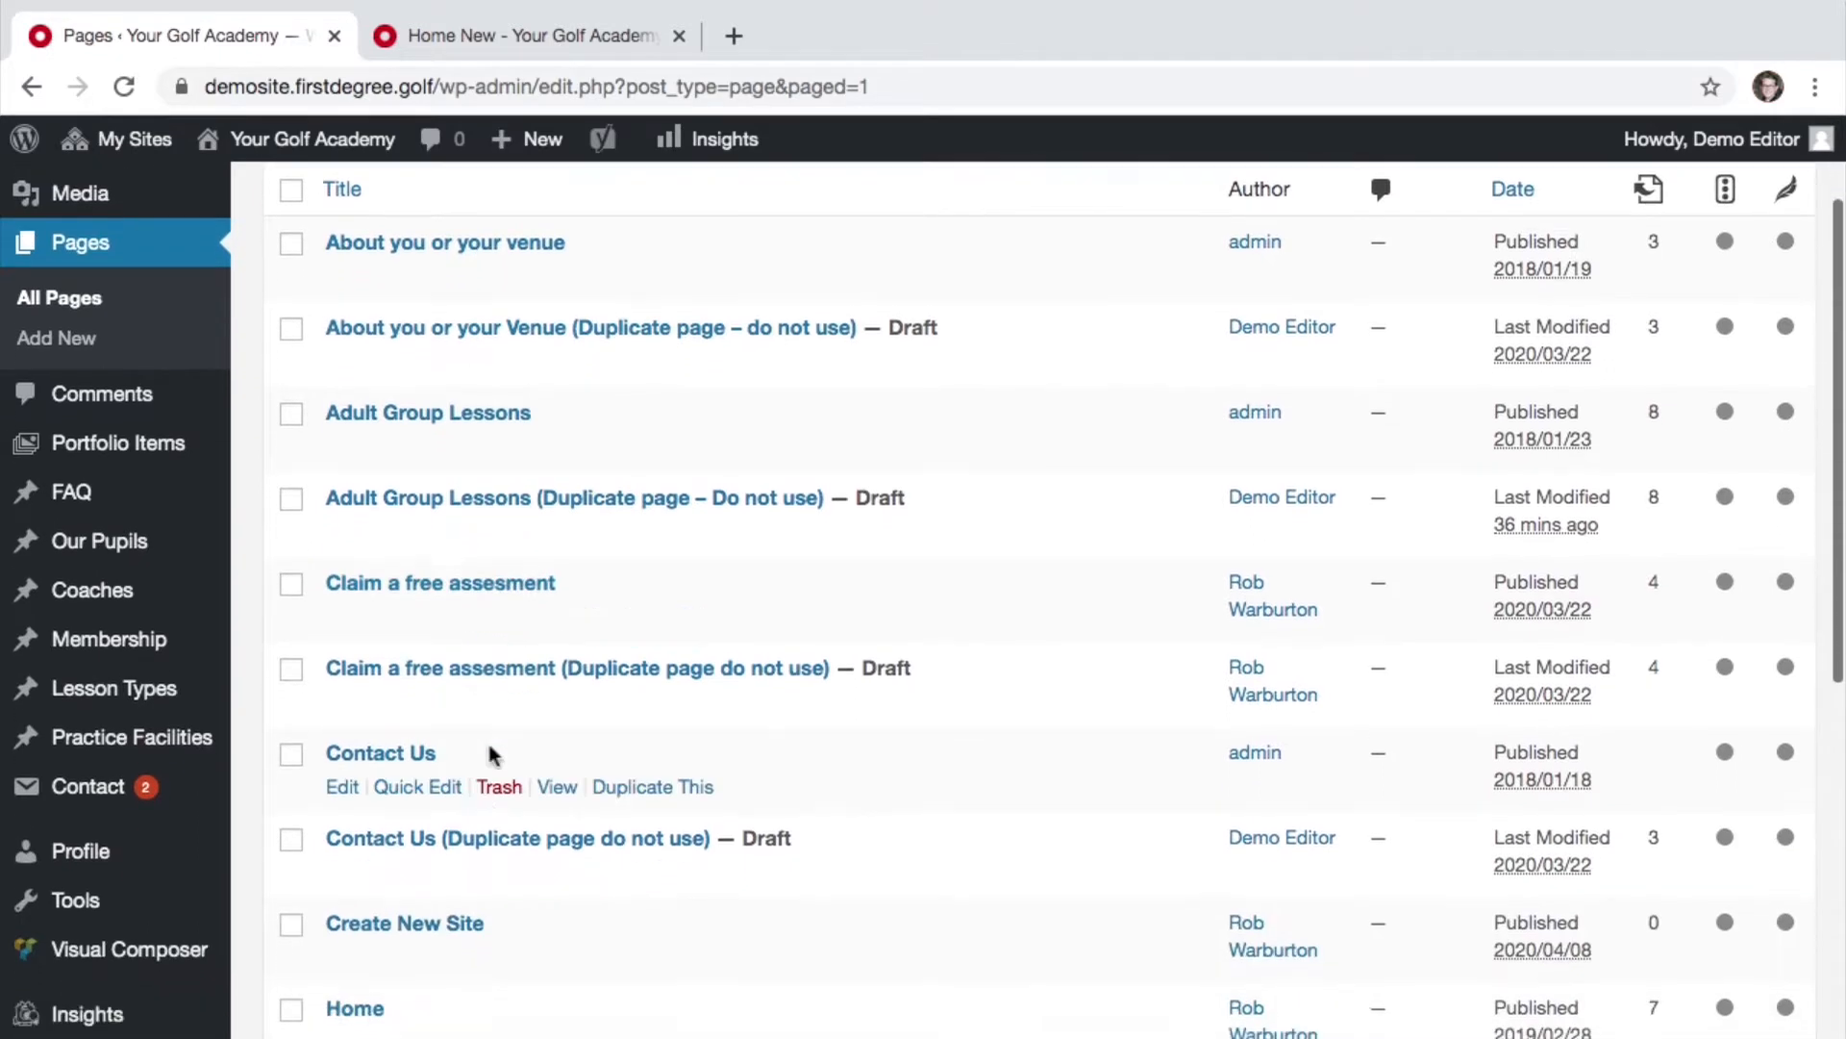
pyautogui.scroll(-2, 491, 755)
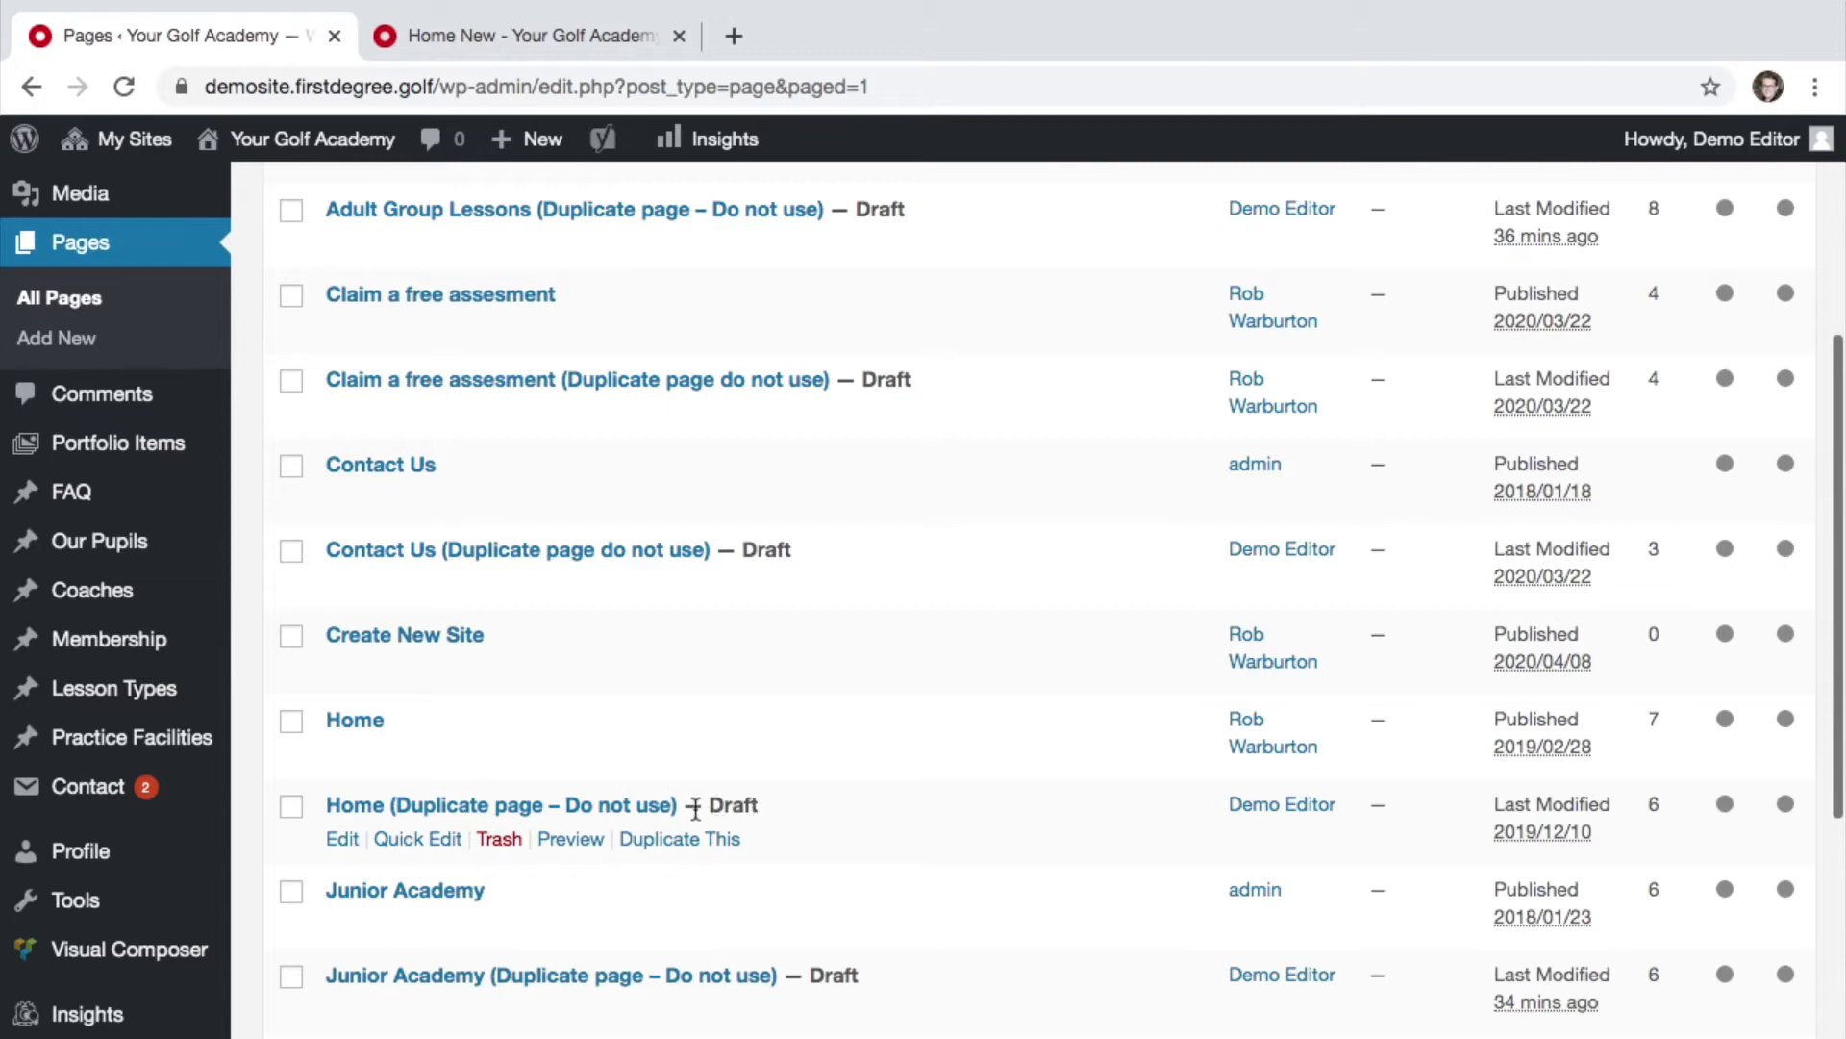
pyautogui.click(364, 726)
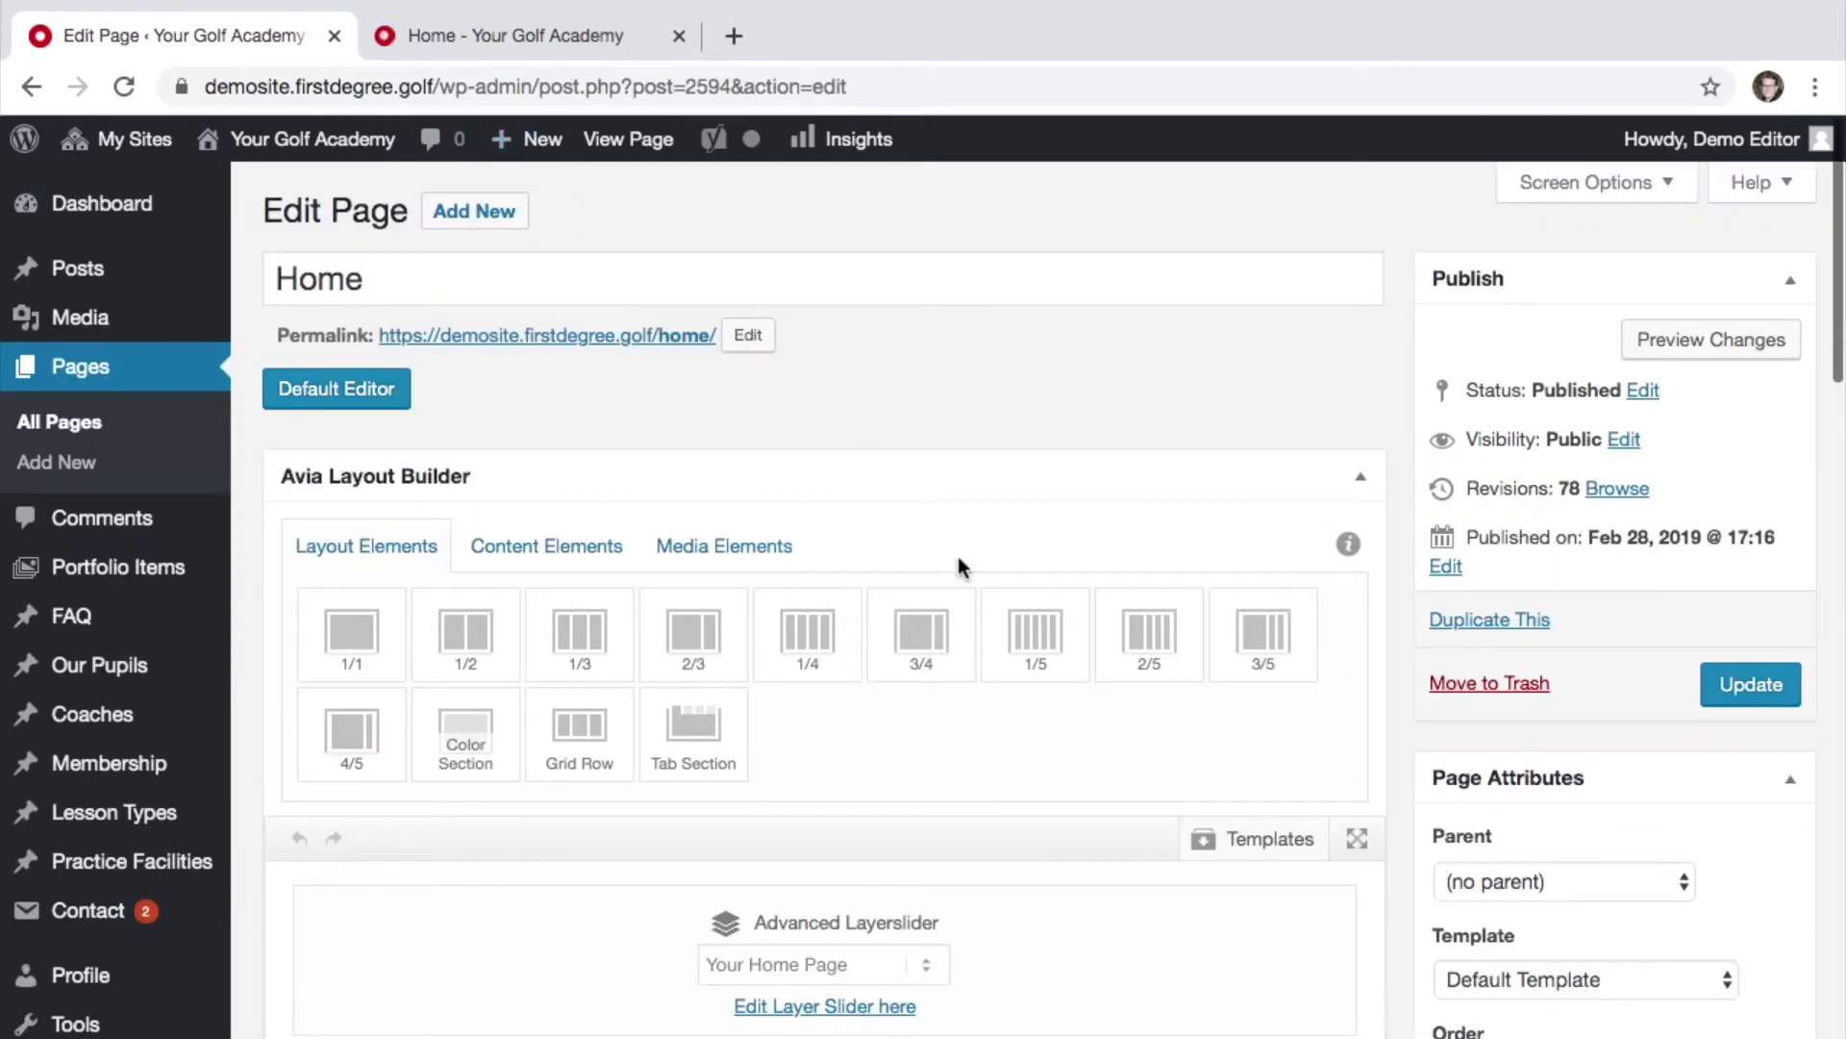
pyautogui.scroll(-1, 960, 564)
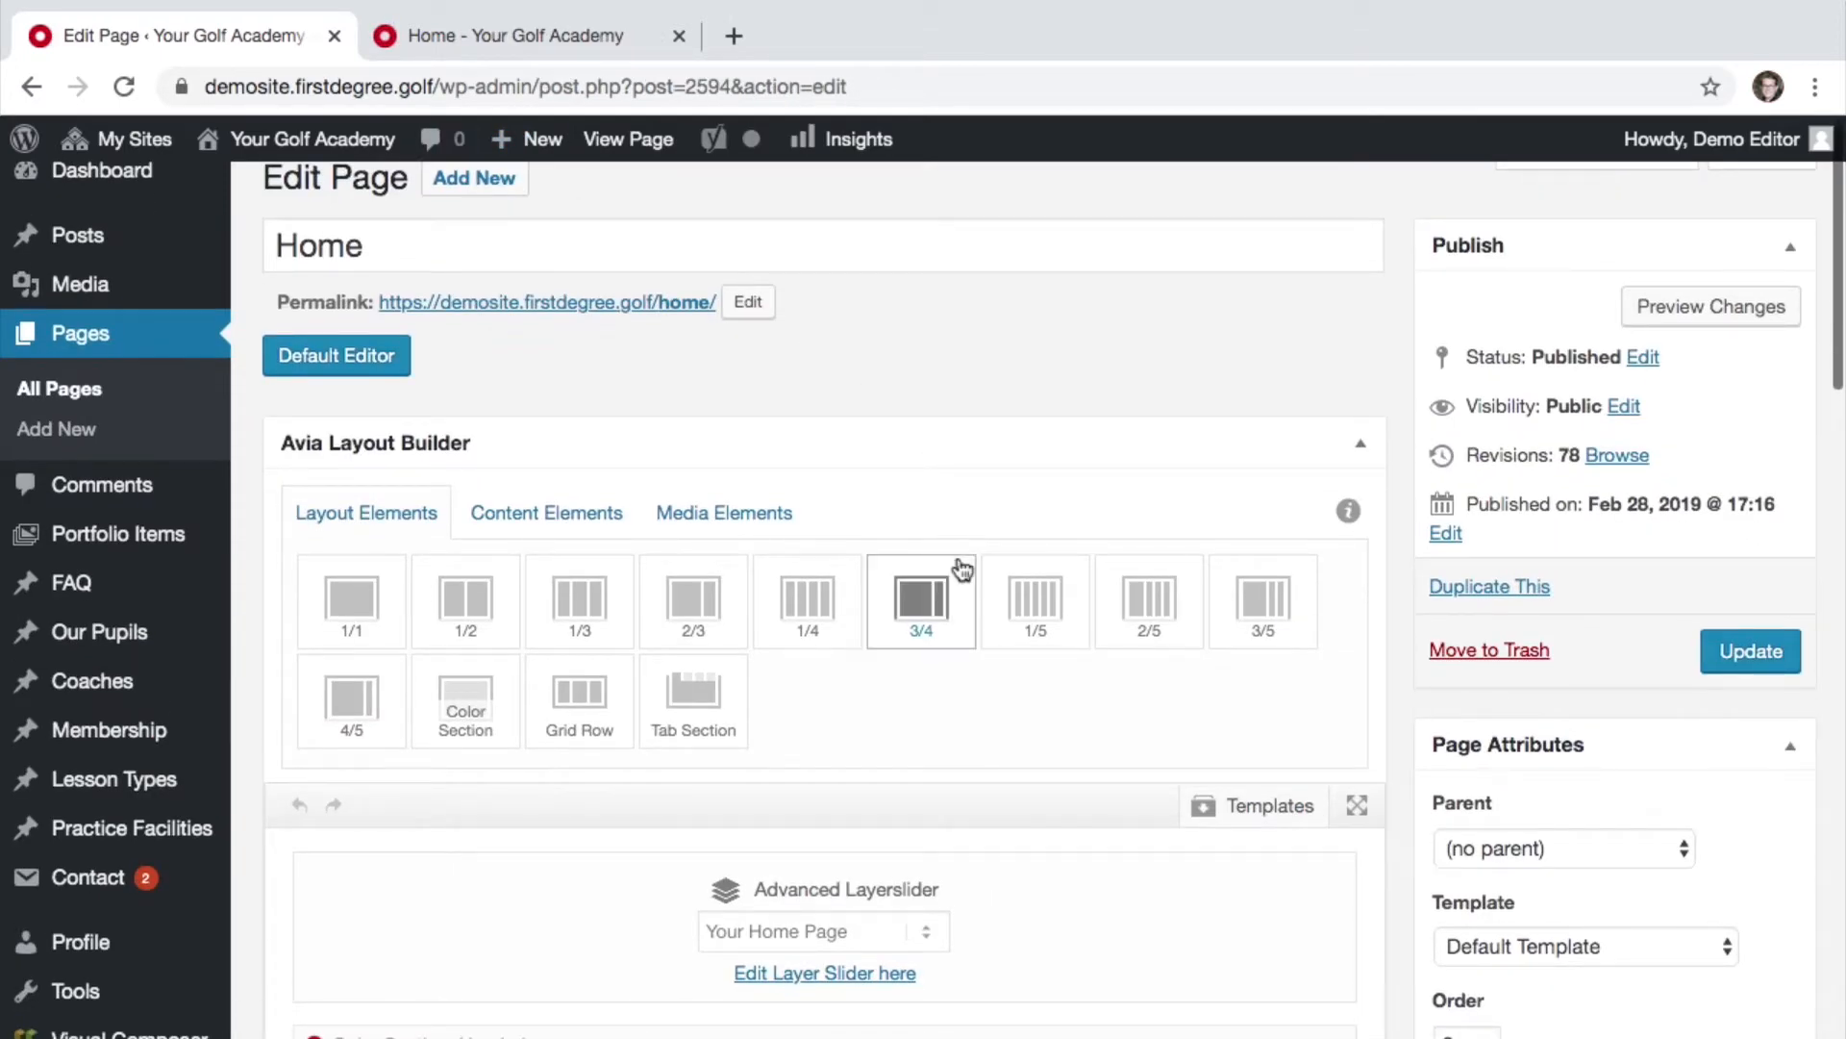
pyautogui.scroll(1, 957, 564)
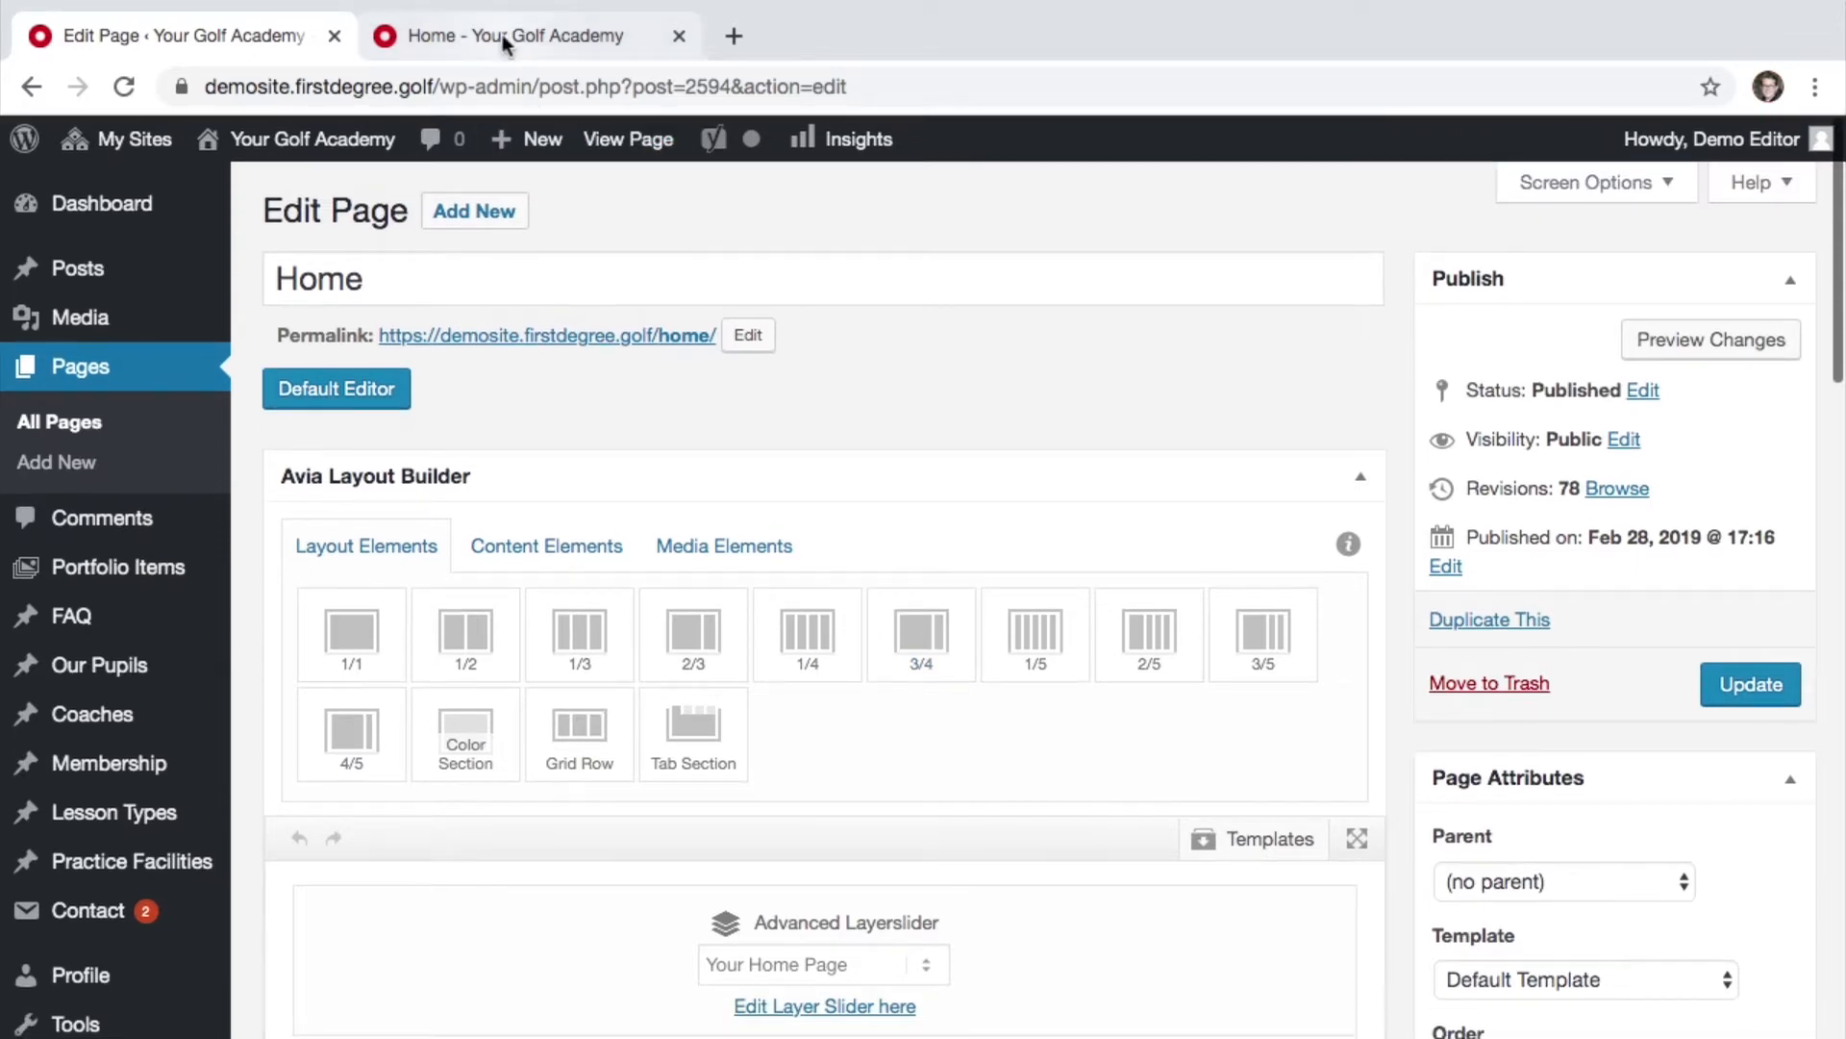
# Step: View the live home page and check its web address
pyautogui.click(505, 41)
pyautogui.scroll(15, 754, 375)
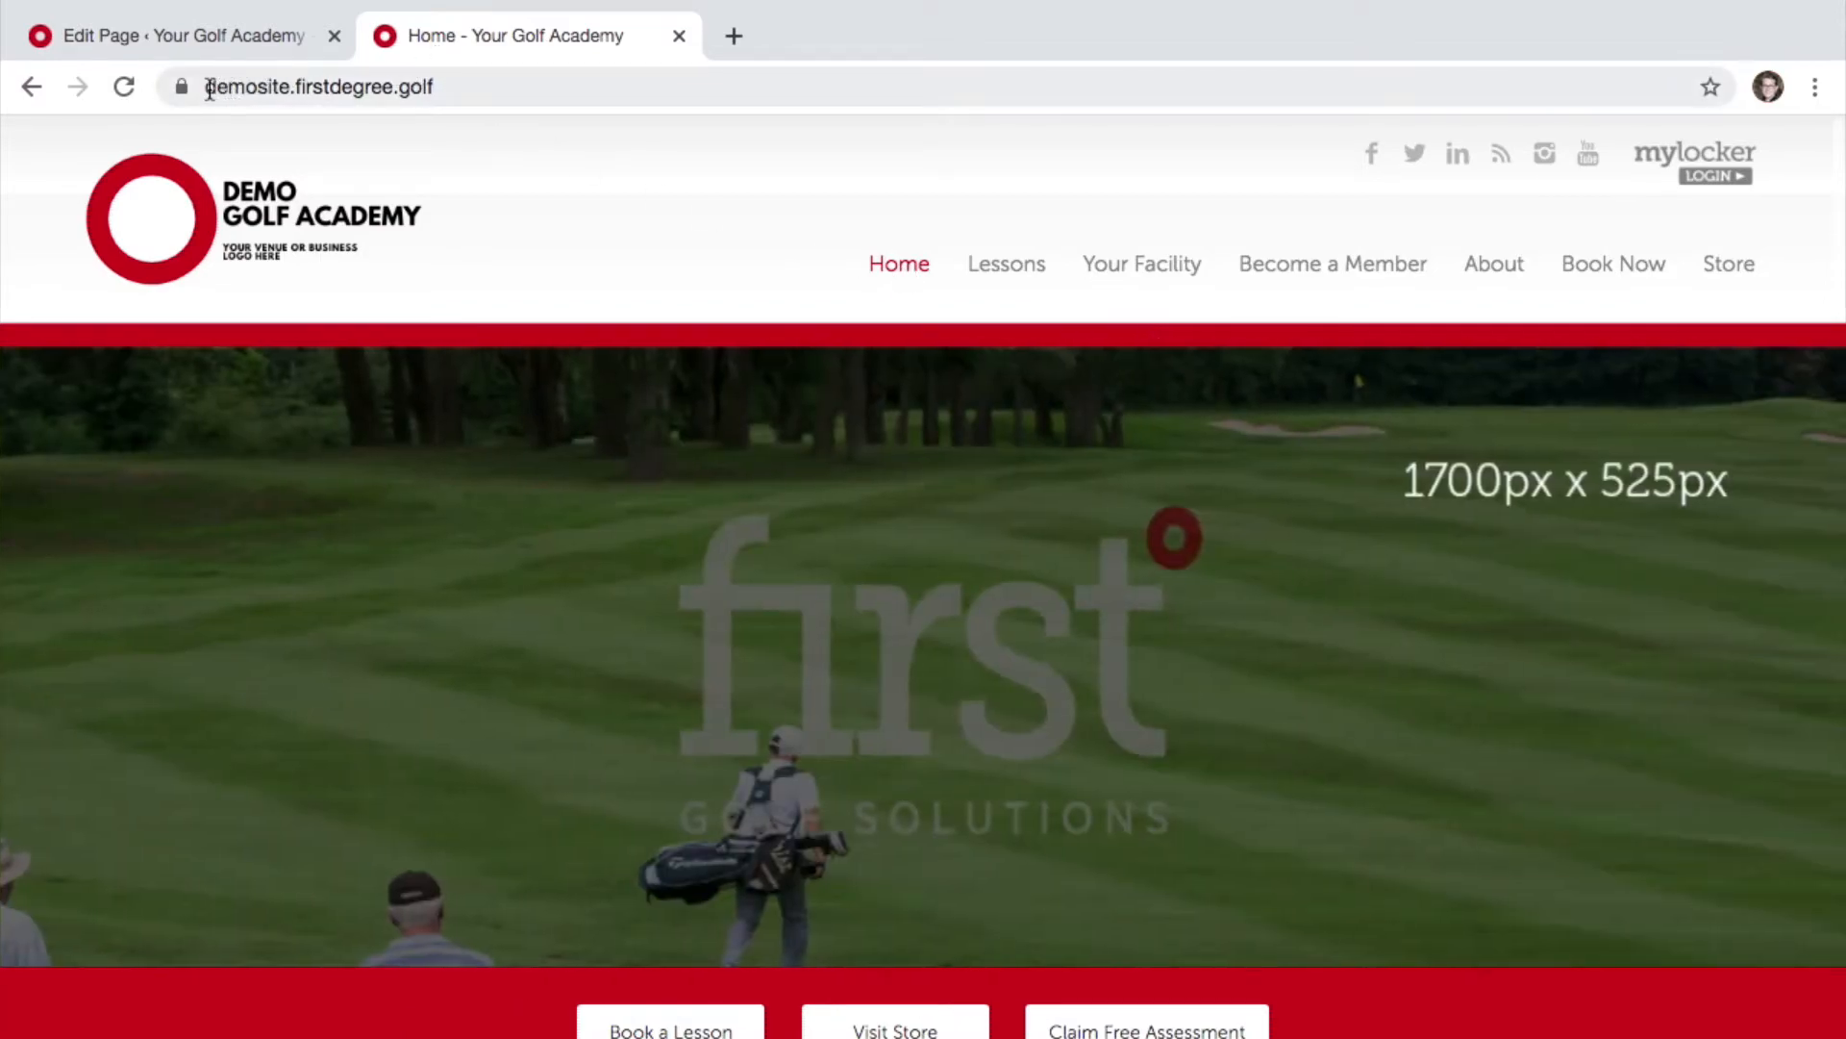
pyautogui.moveTo(207, 89); pyautogui.dragTo(454, 113)
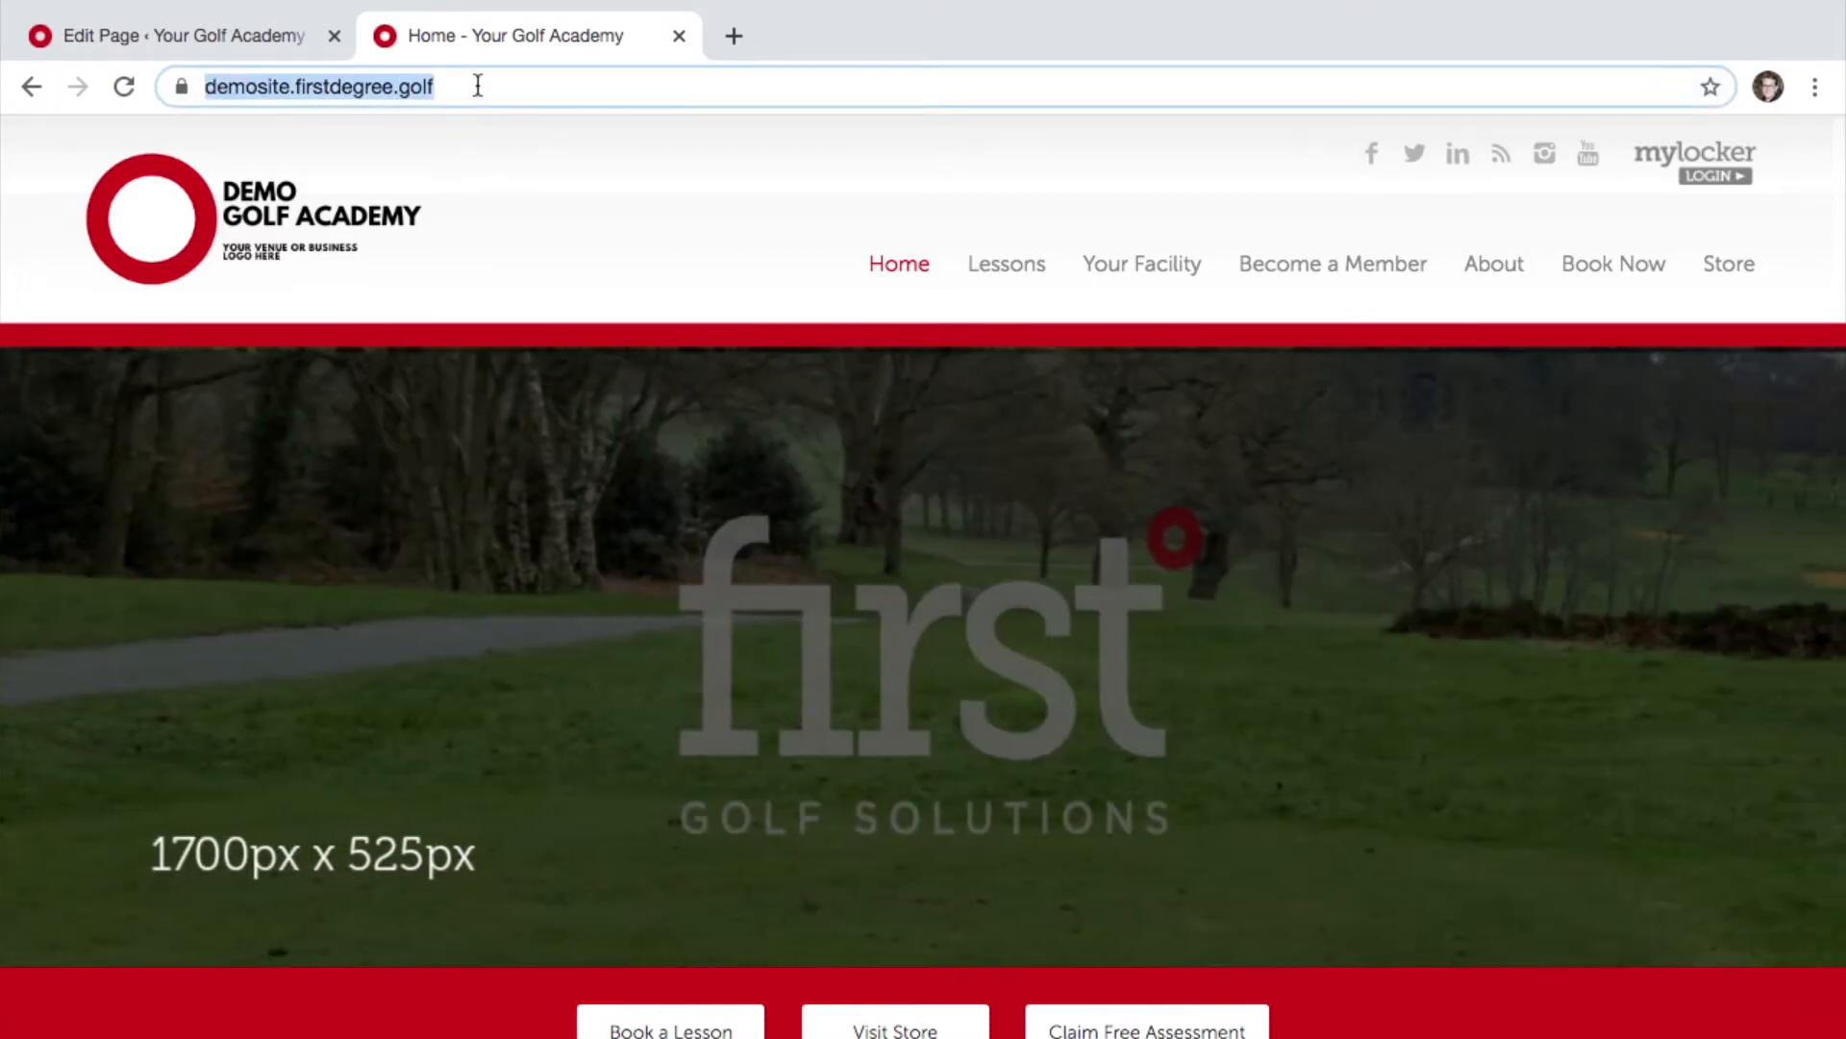
pyautogui.click(478, 86)
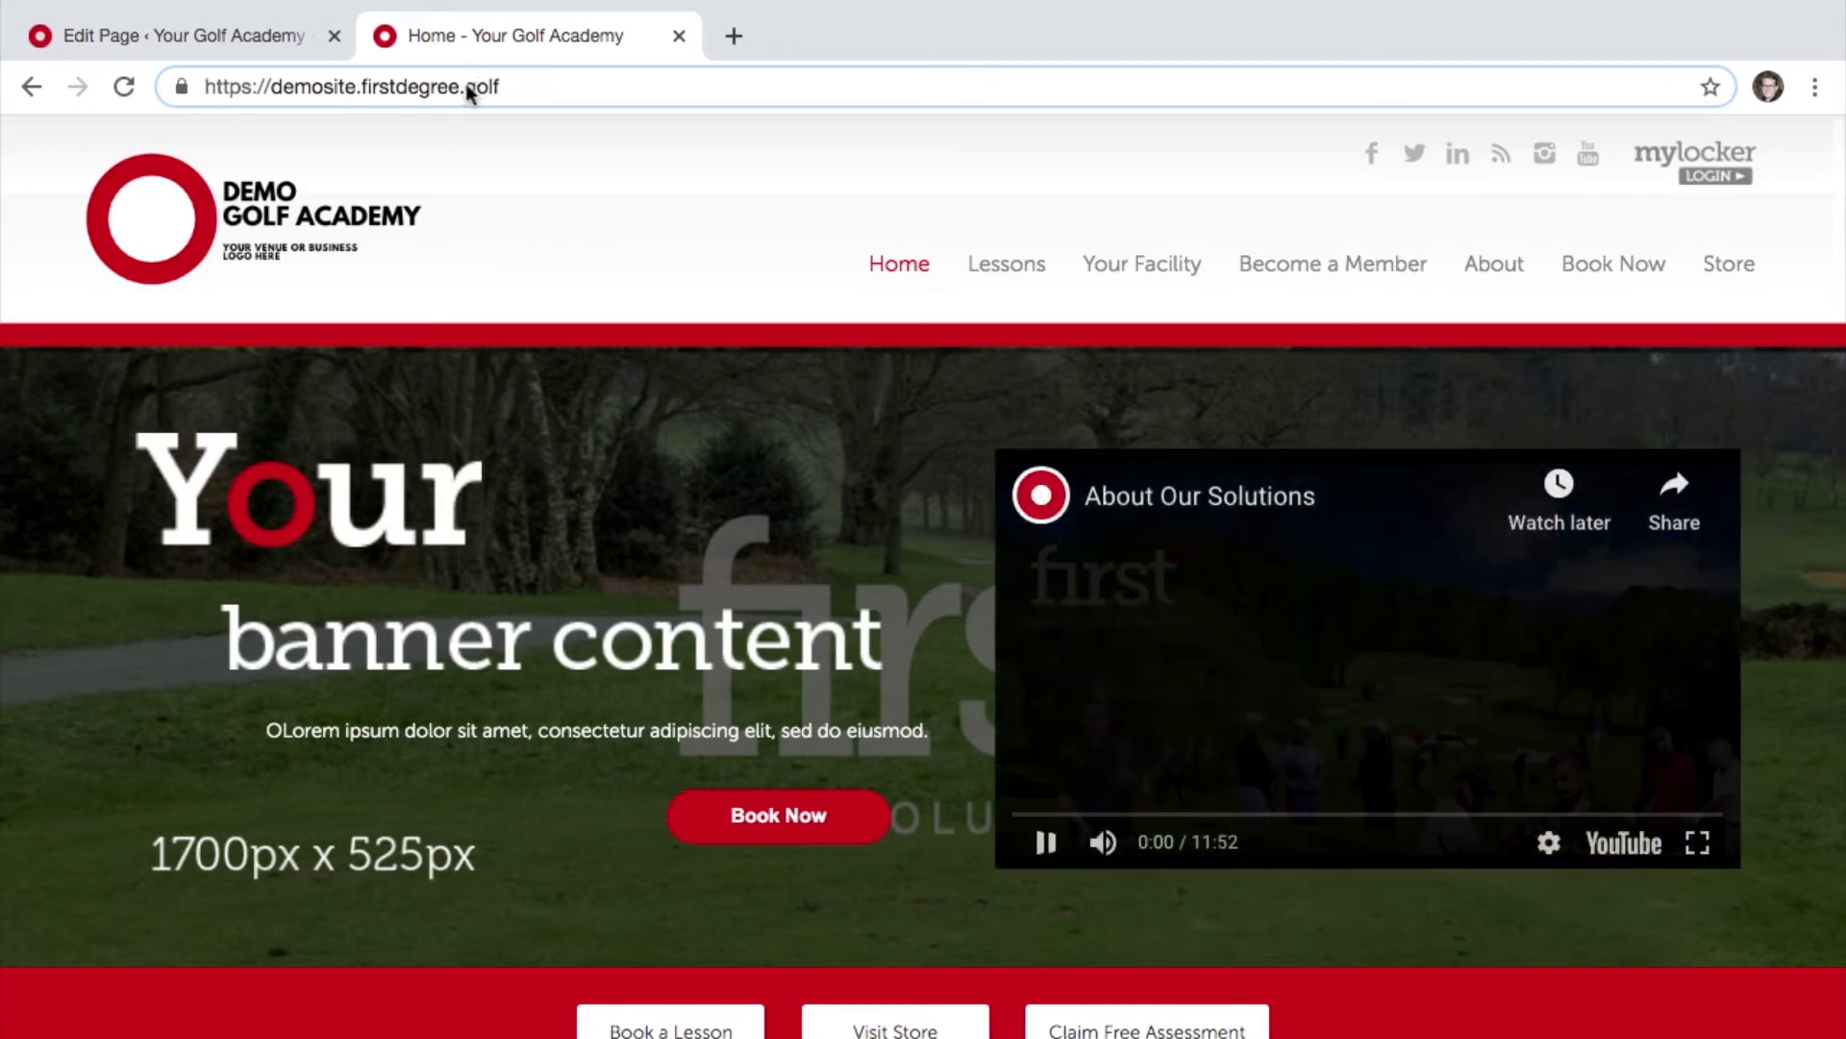
# Step: Back in the Home page editor, confirm Published as the page status and Public as its visibility
pyautogui.click(255, 33)
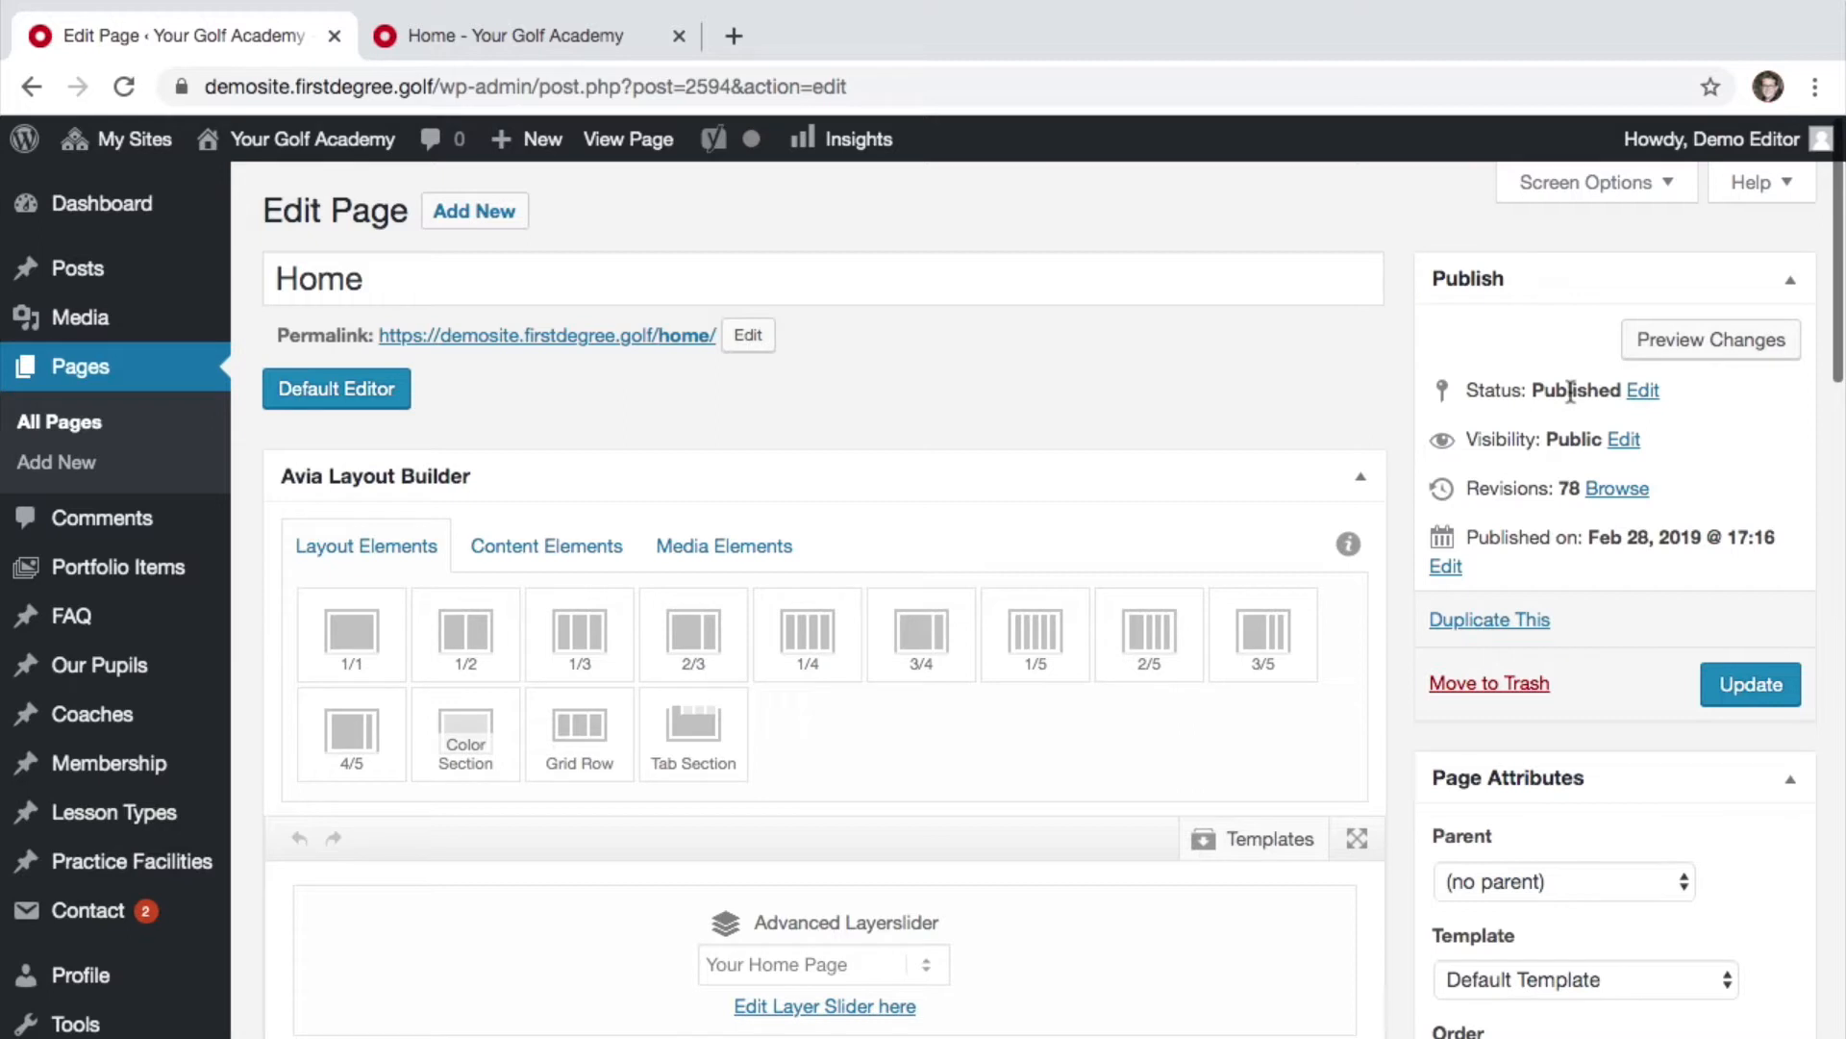
pyautogui.click(1639, 399)
pyautogui.click(1577, 420)
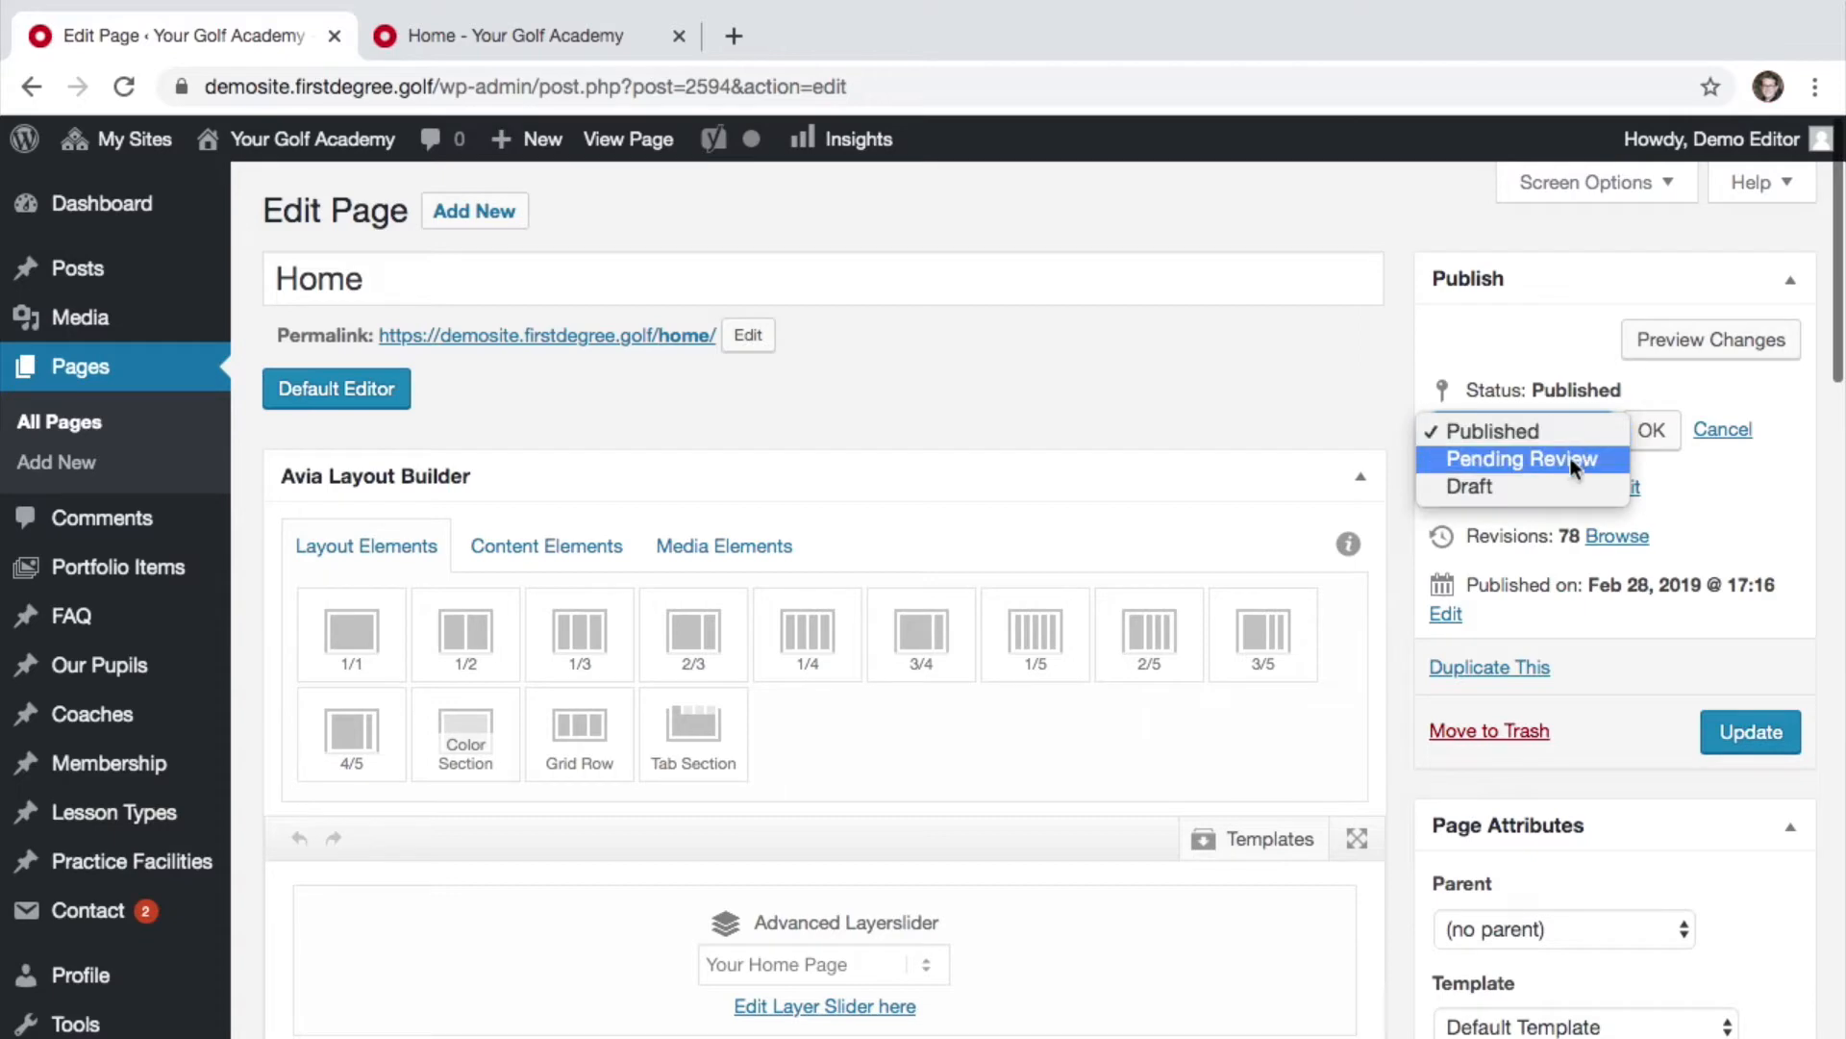
pyautogui.click(1531, 426)
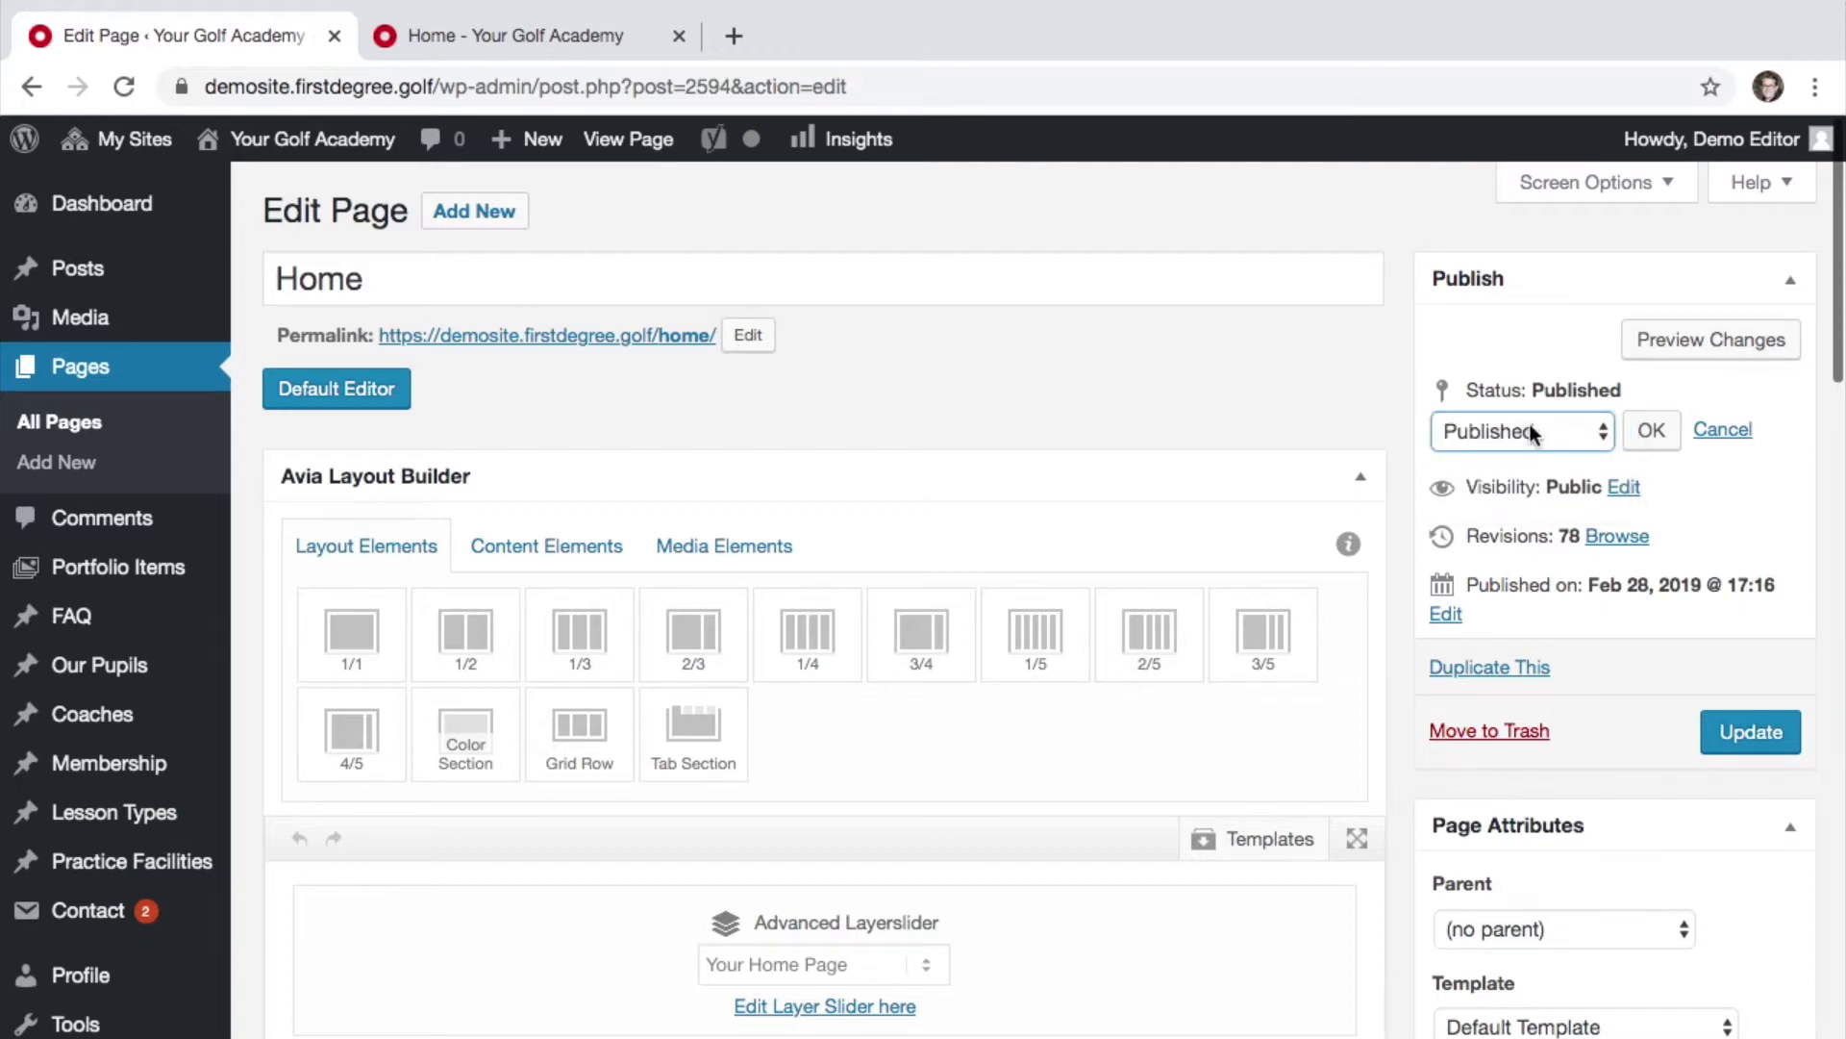
pyautogui.click(1532, 433)
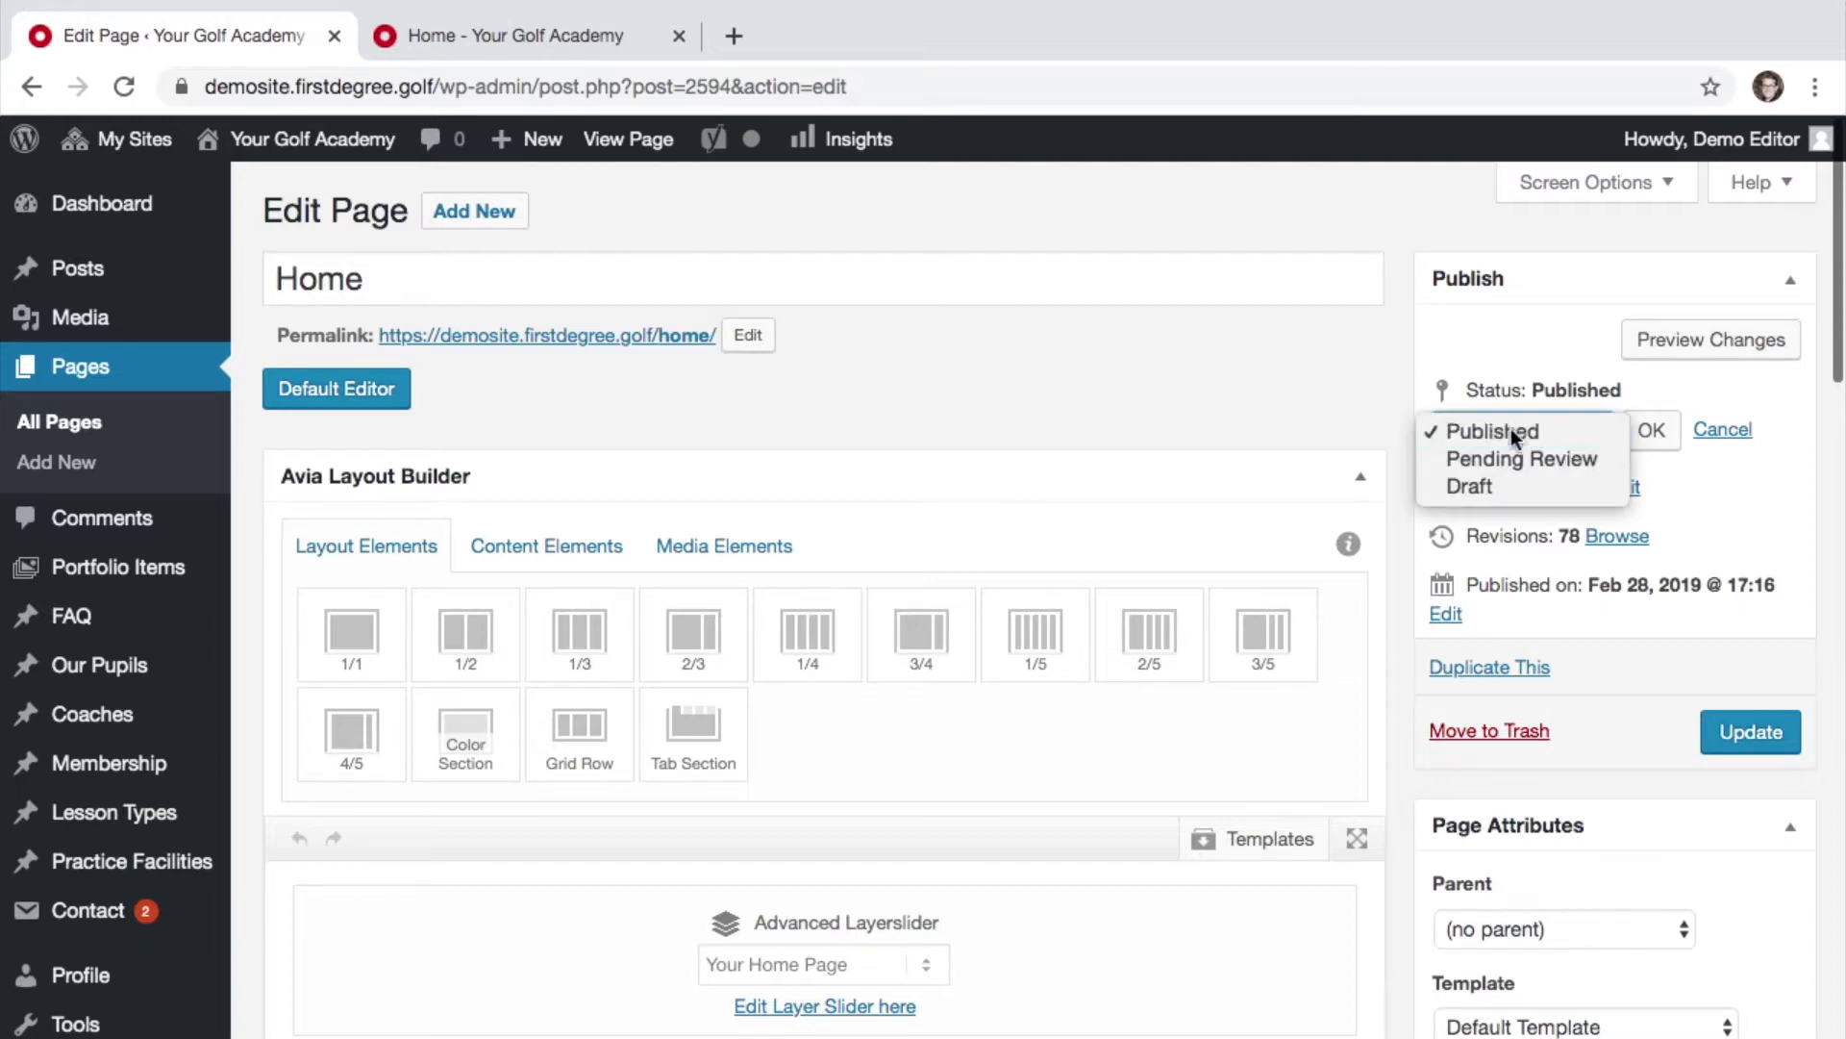
pyautogui.click(1511, 430)
pyautogui.click(1651, 431)
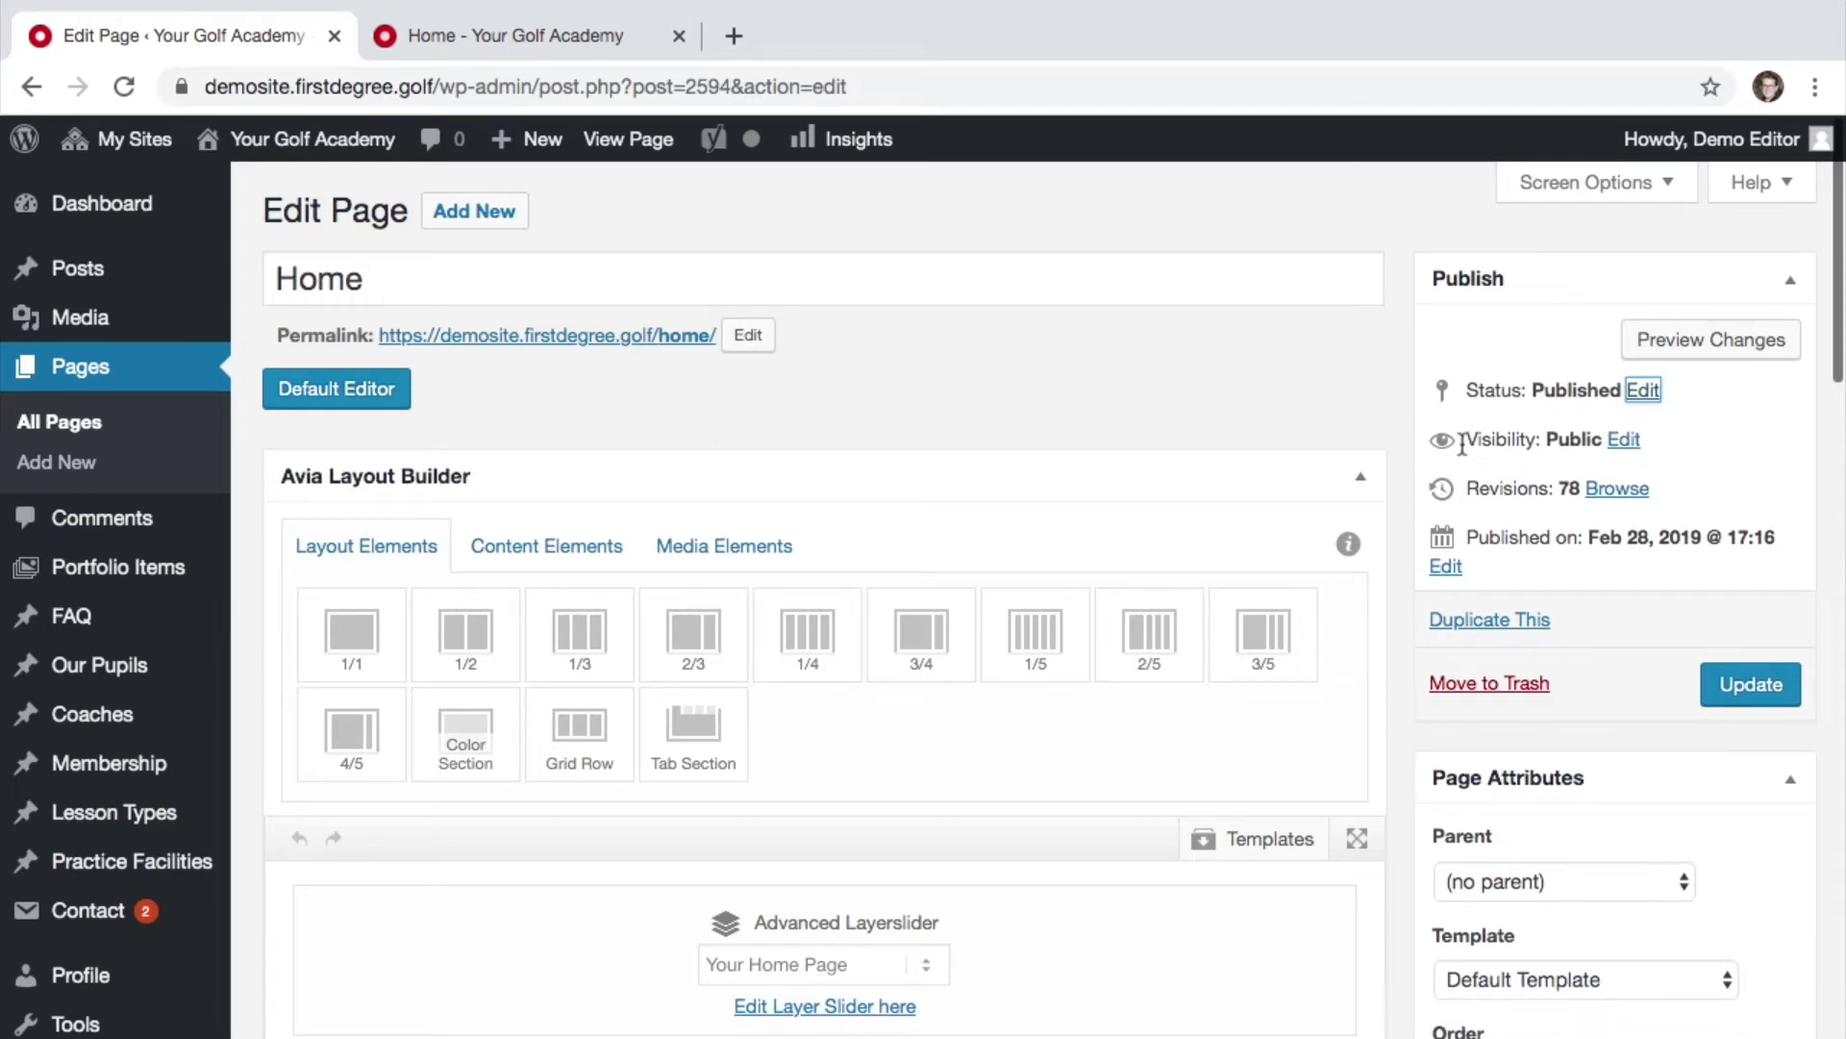
pyautogui.click(1623, 439)
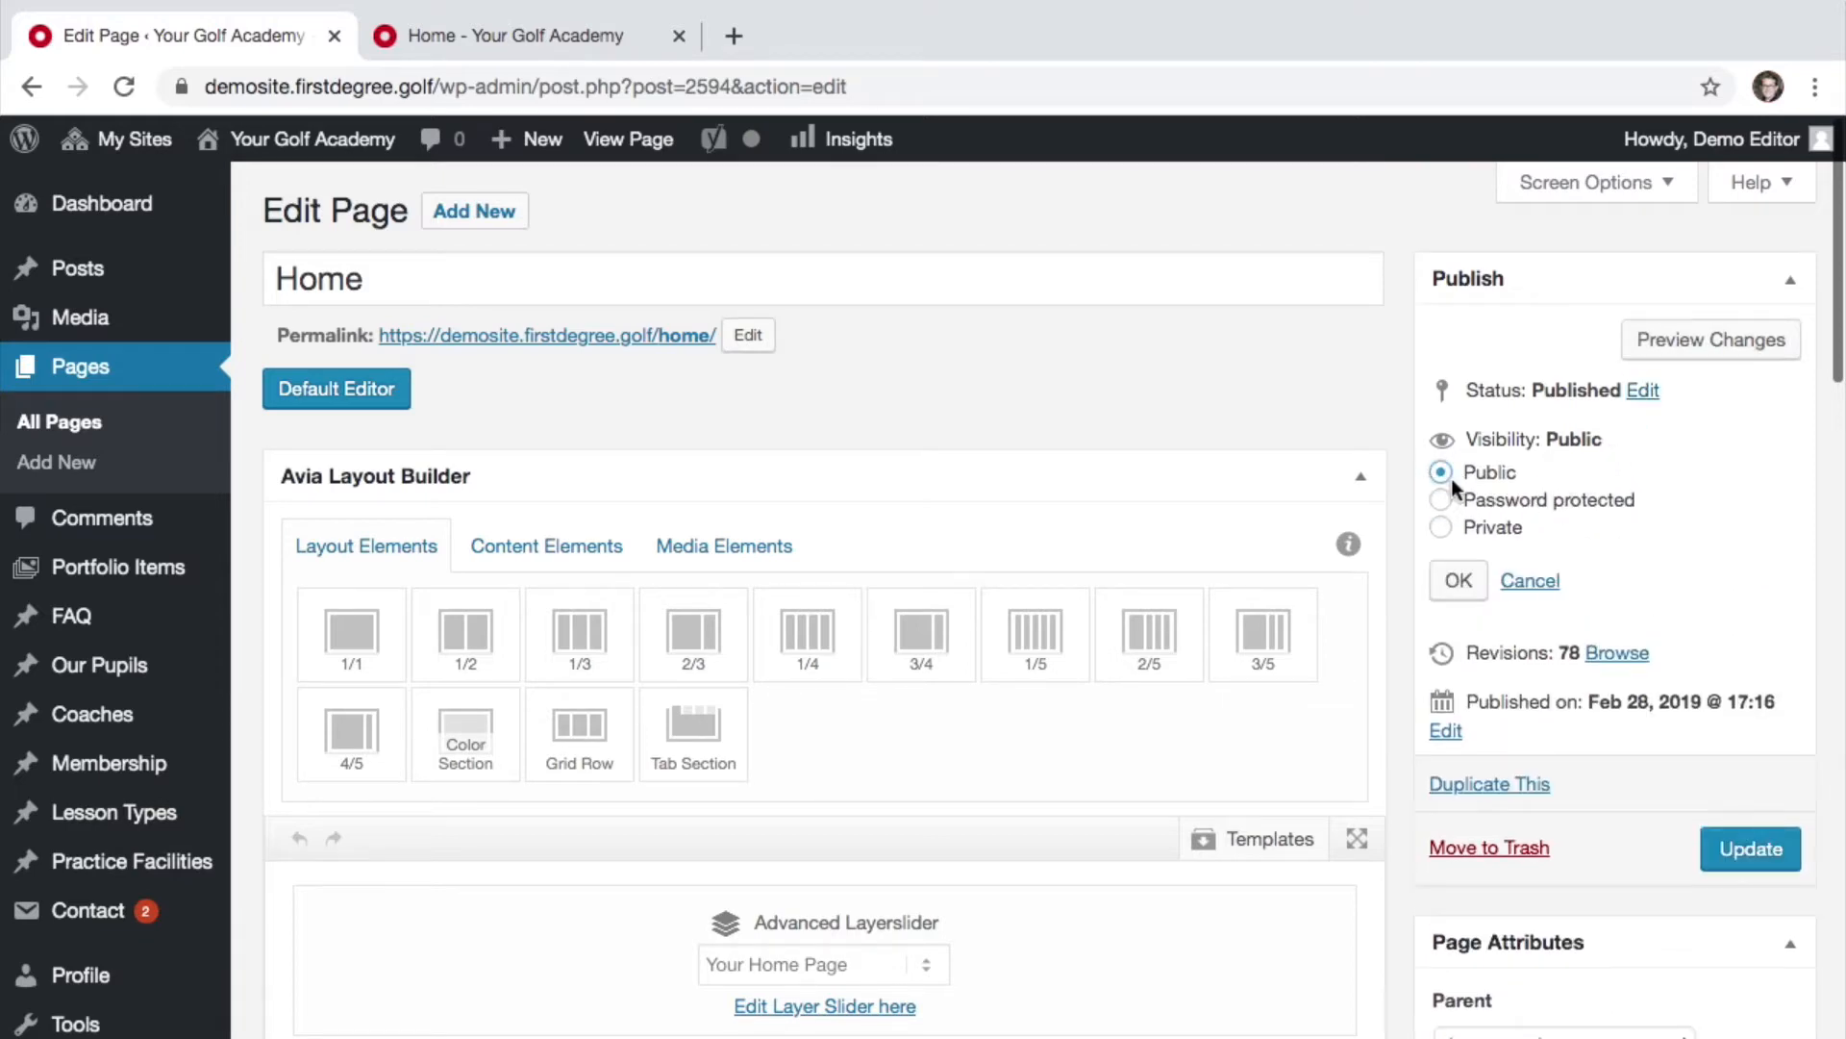
pyautogui.click(1458, 580)
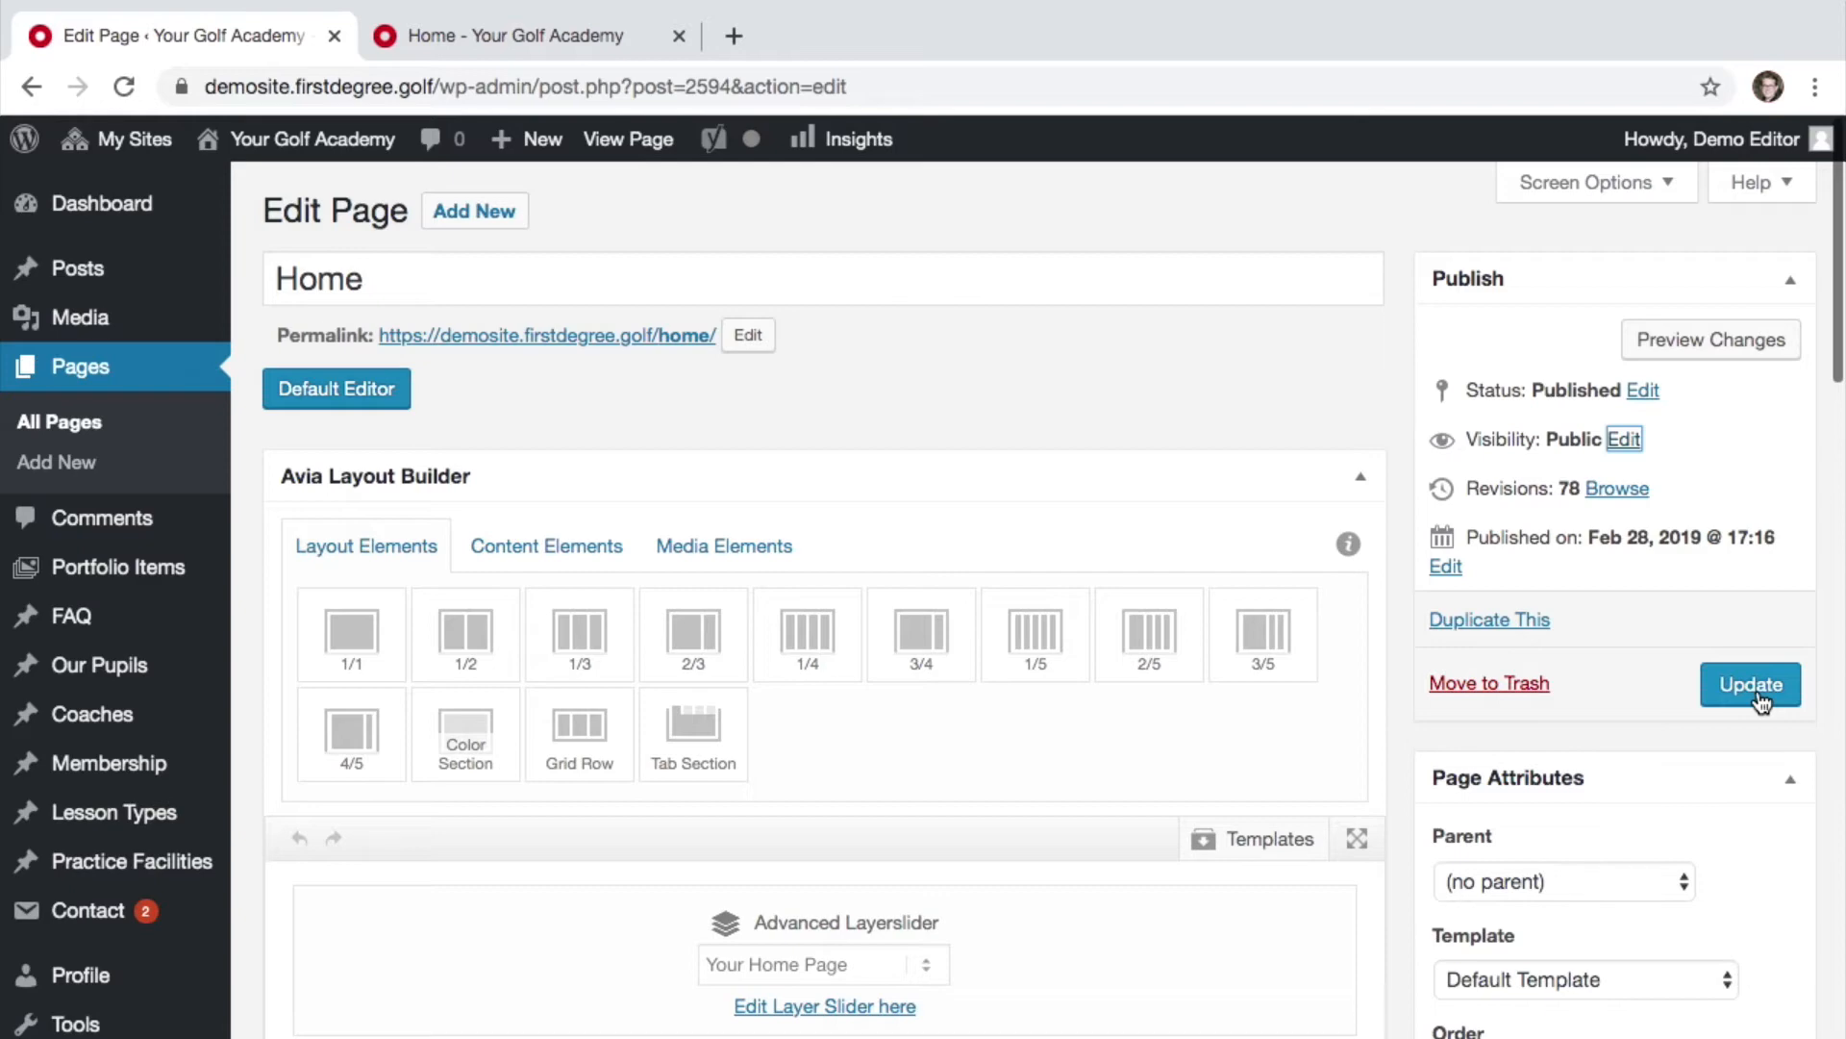
# Step: Examine the live home page's web address, tab title, navigation menu and footer links
pyautogui.click(562, 43)
pyautogui.click(493, 42)
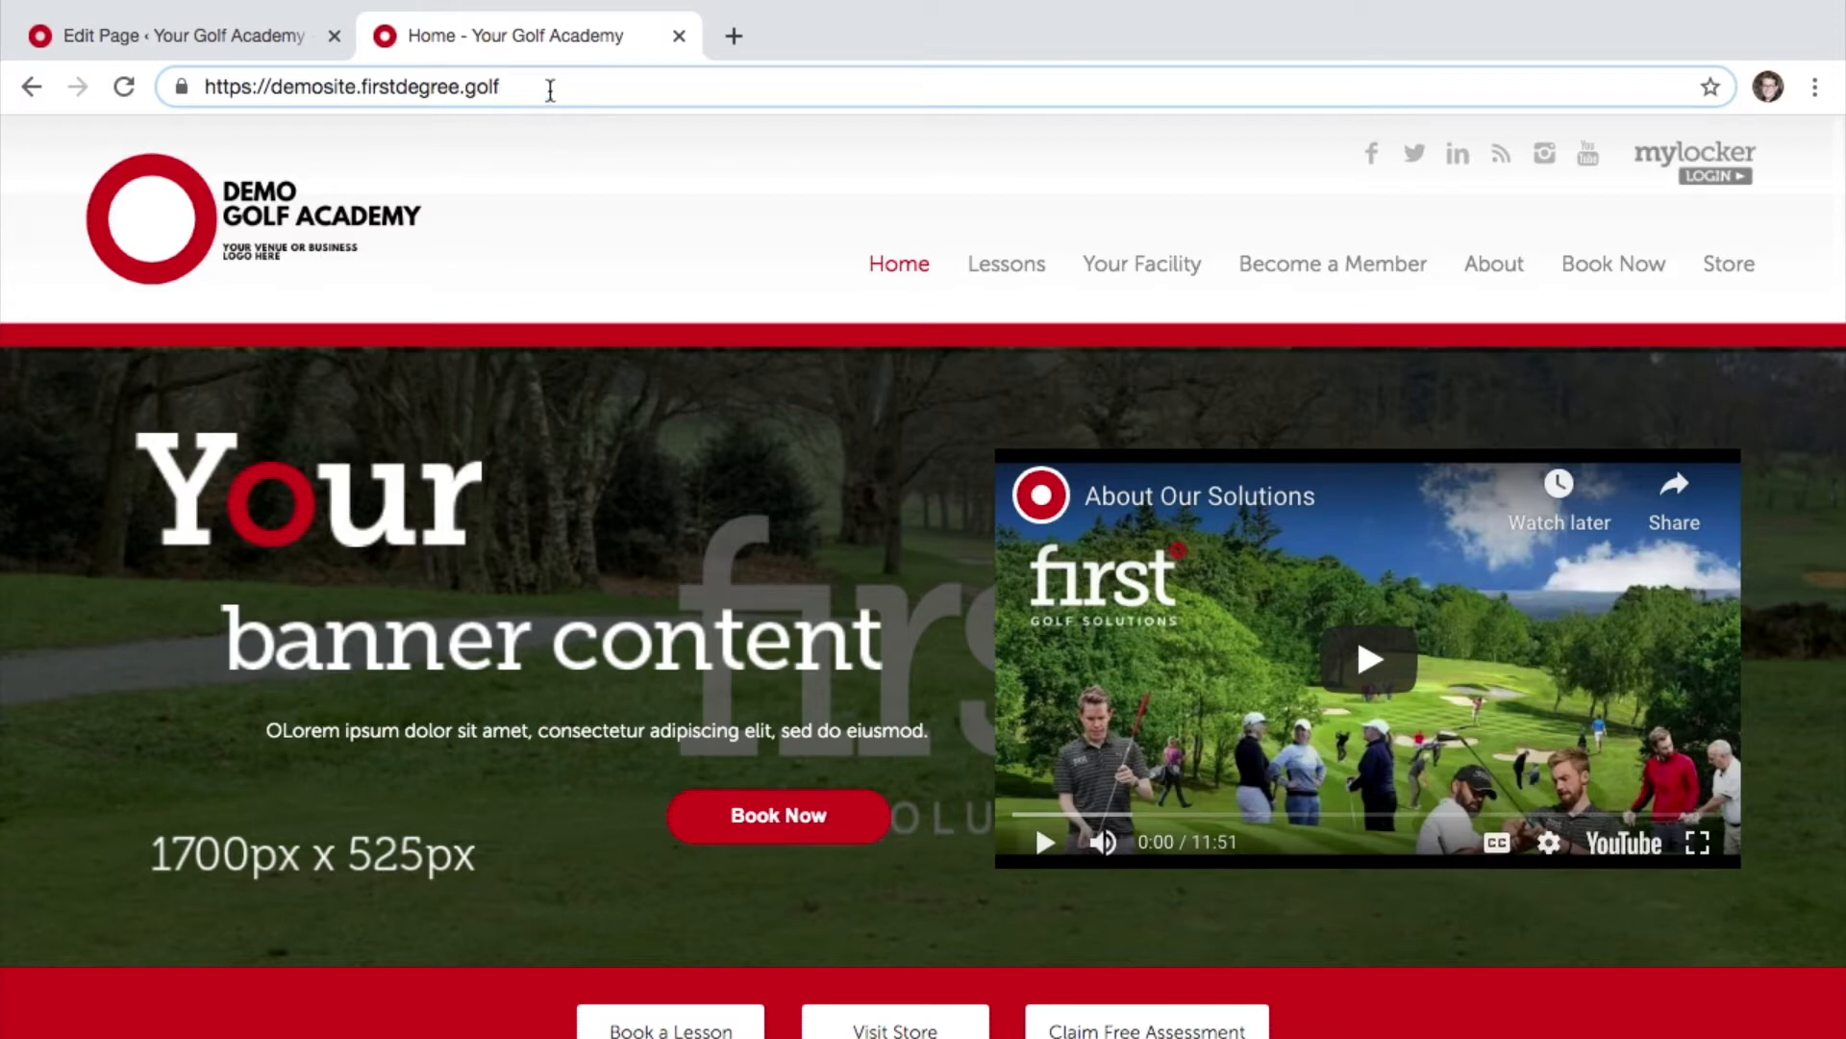
pyautogui.moveTo(528, 87); pyautogui.dragTo(182, 84)
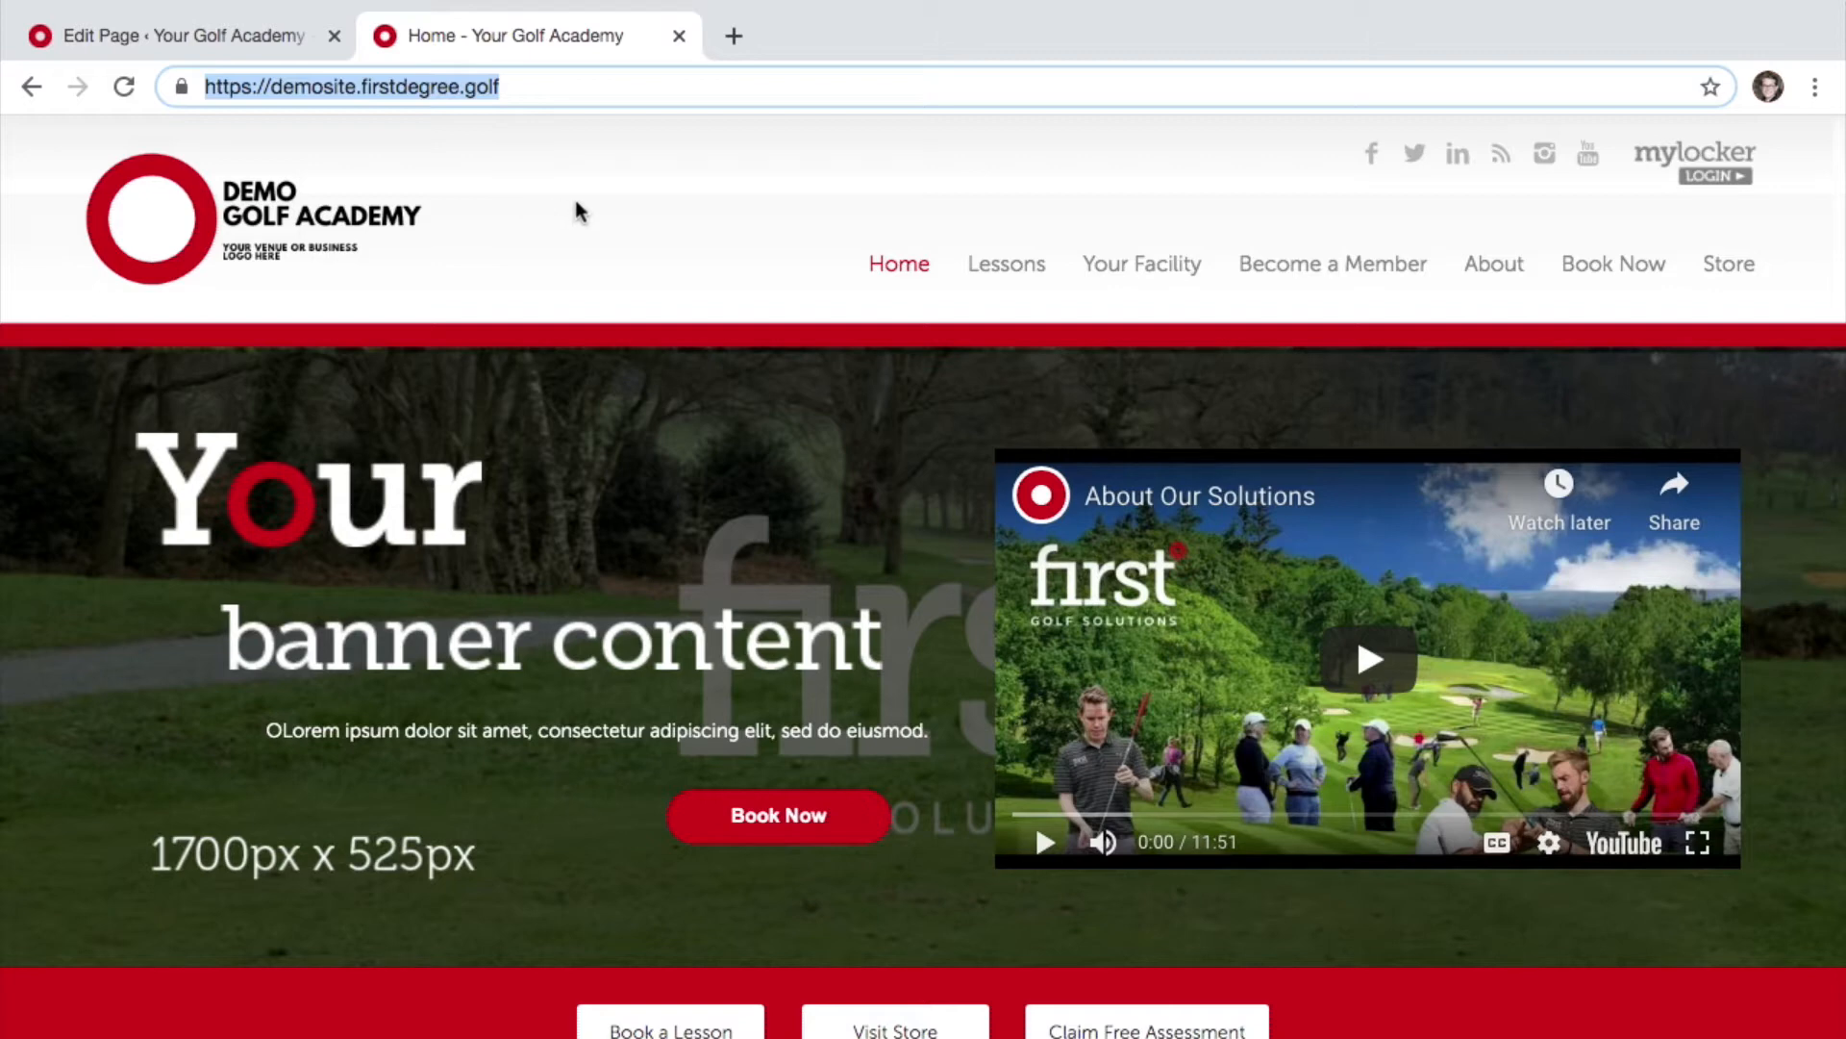
pyautogui.click(460, 40)
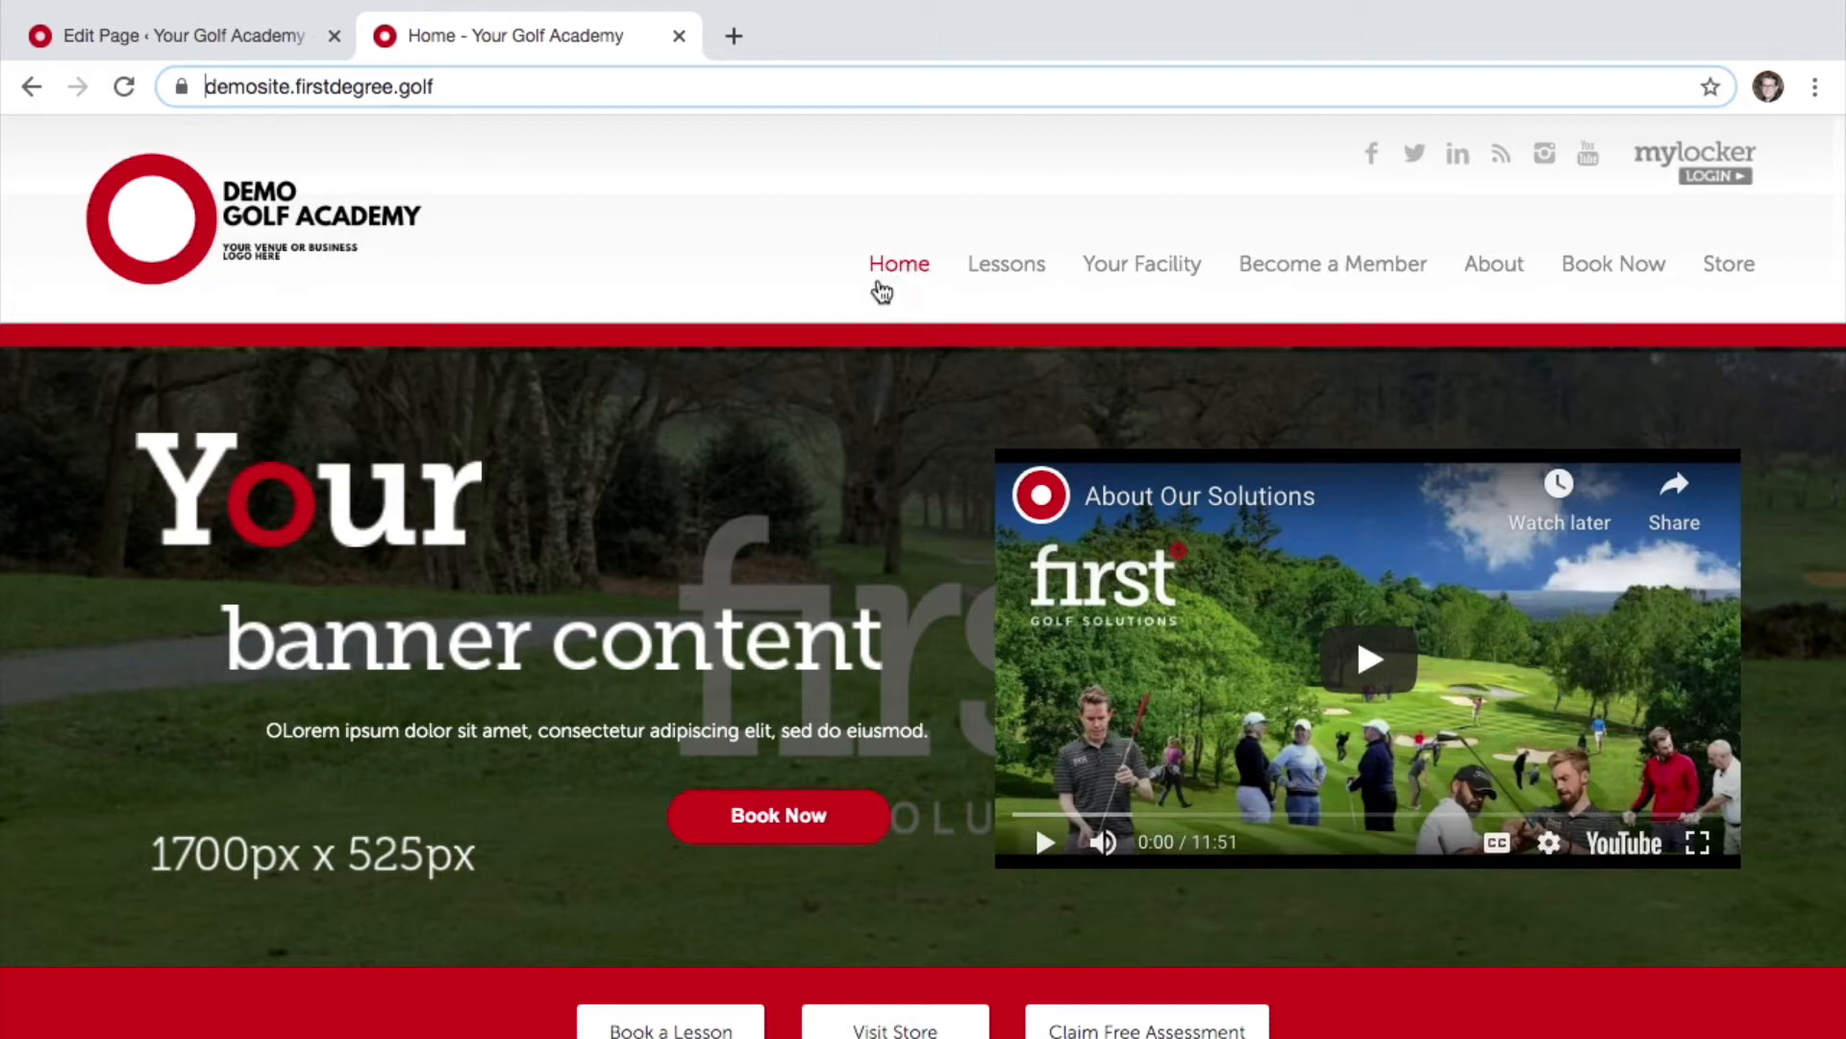
pyautogui.scroll(-20, 856, 363)
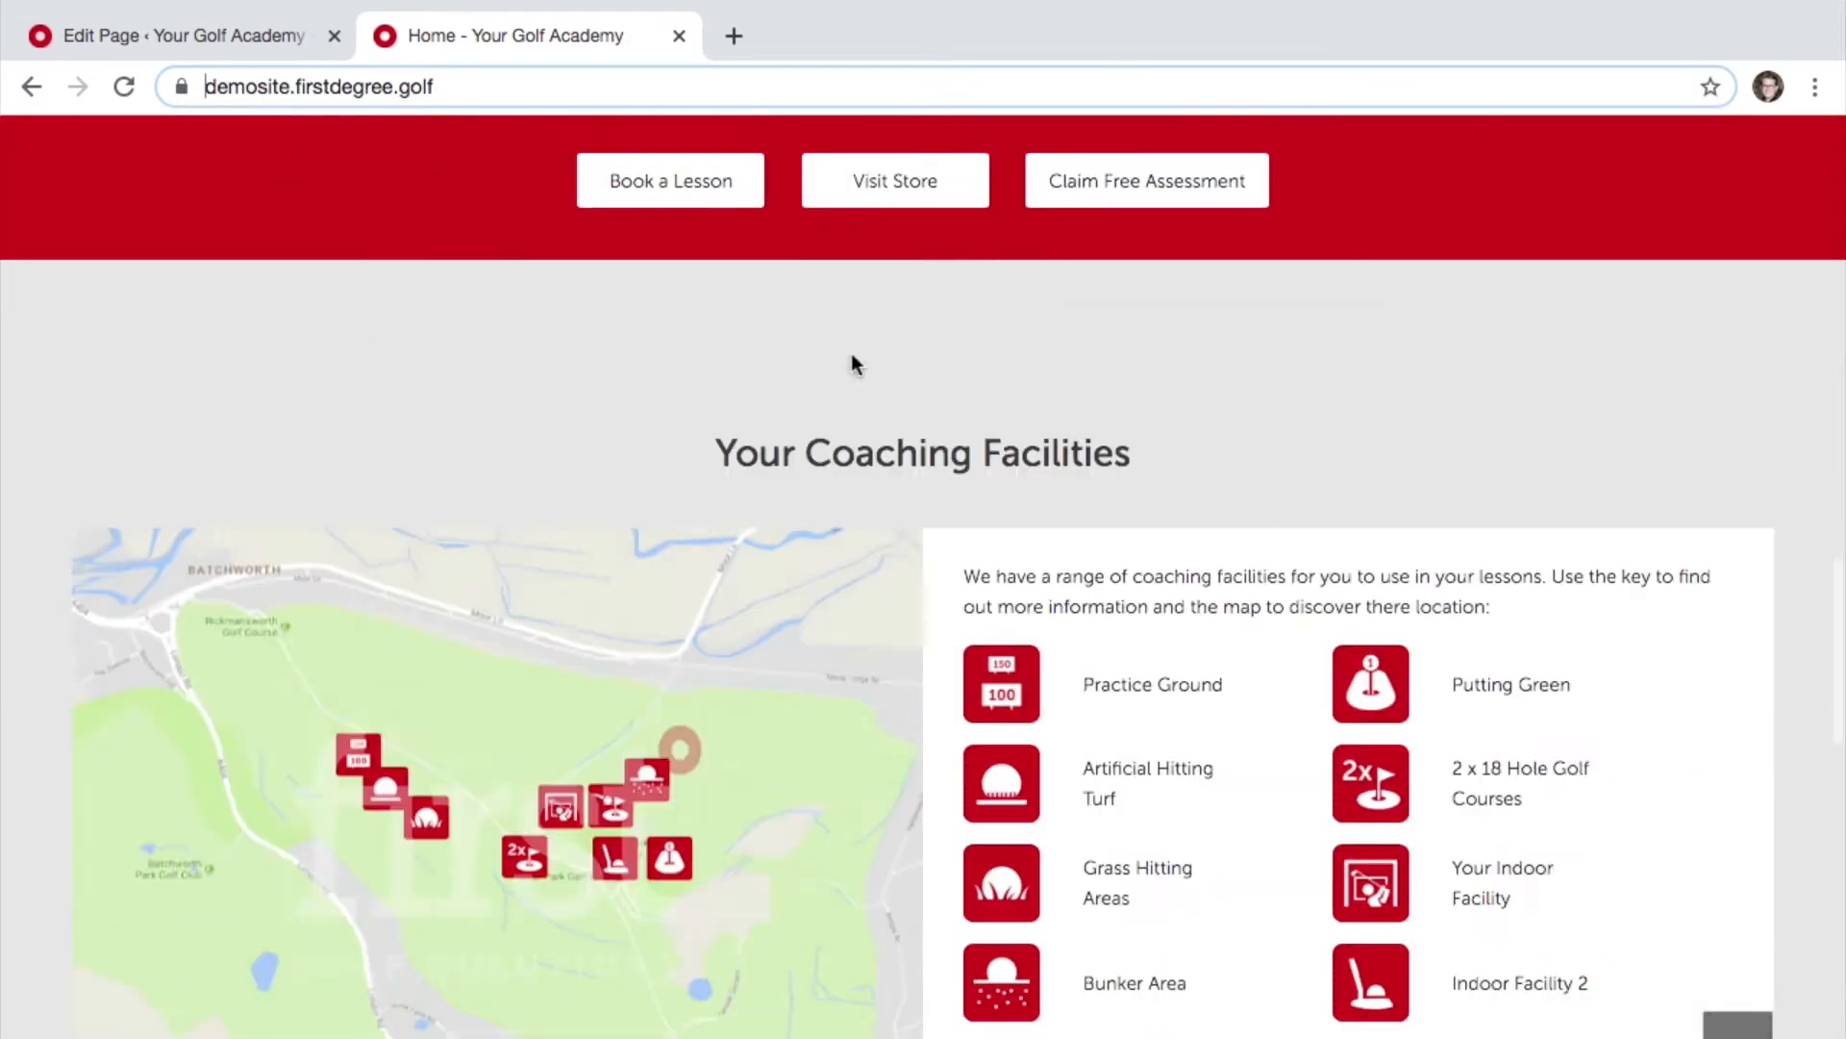
pyautogui.scroll(-9, 851, 359)
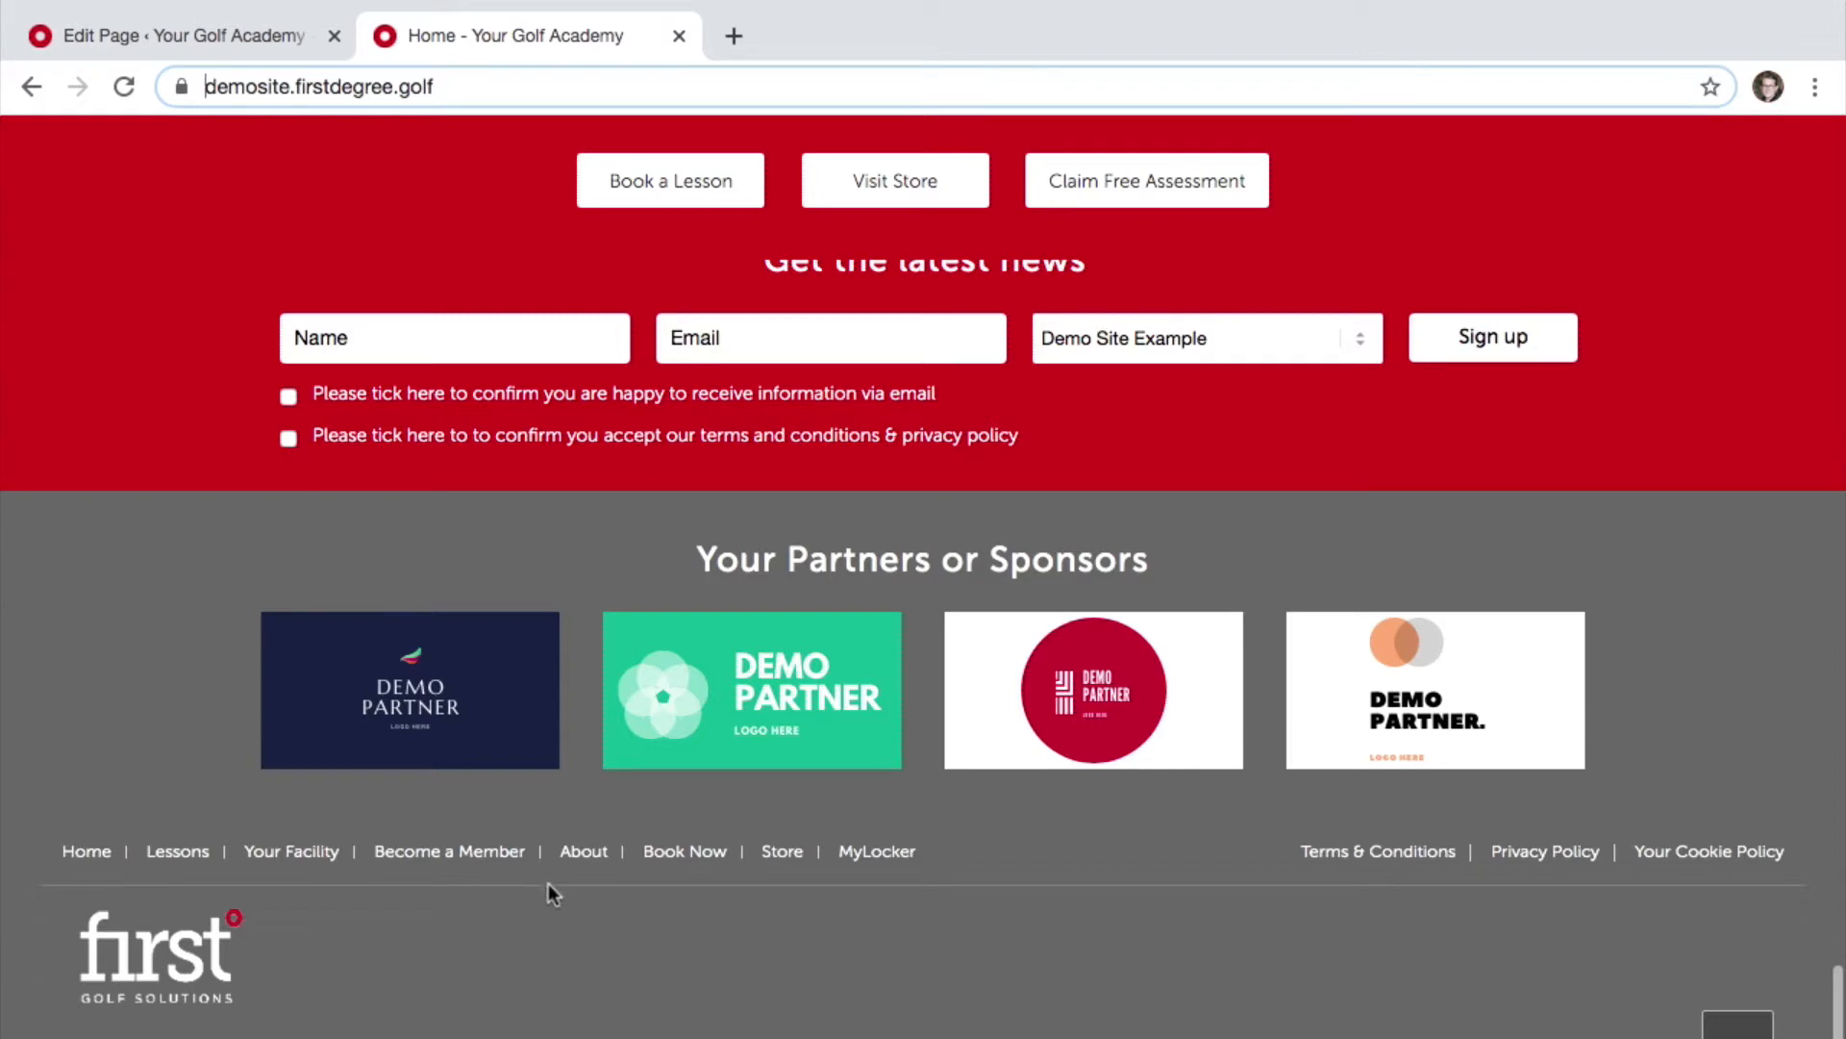
pyautogui.scroll(20, 548, 892)
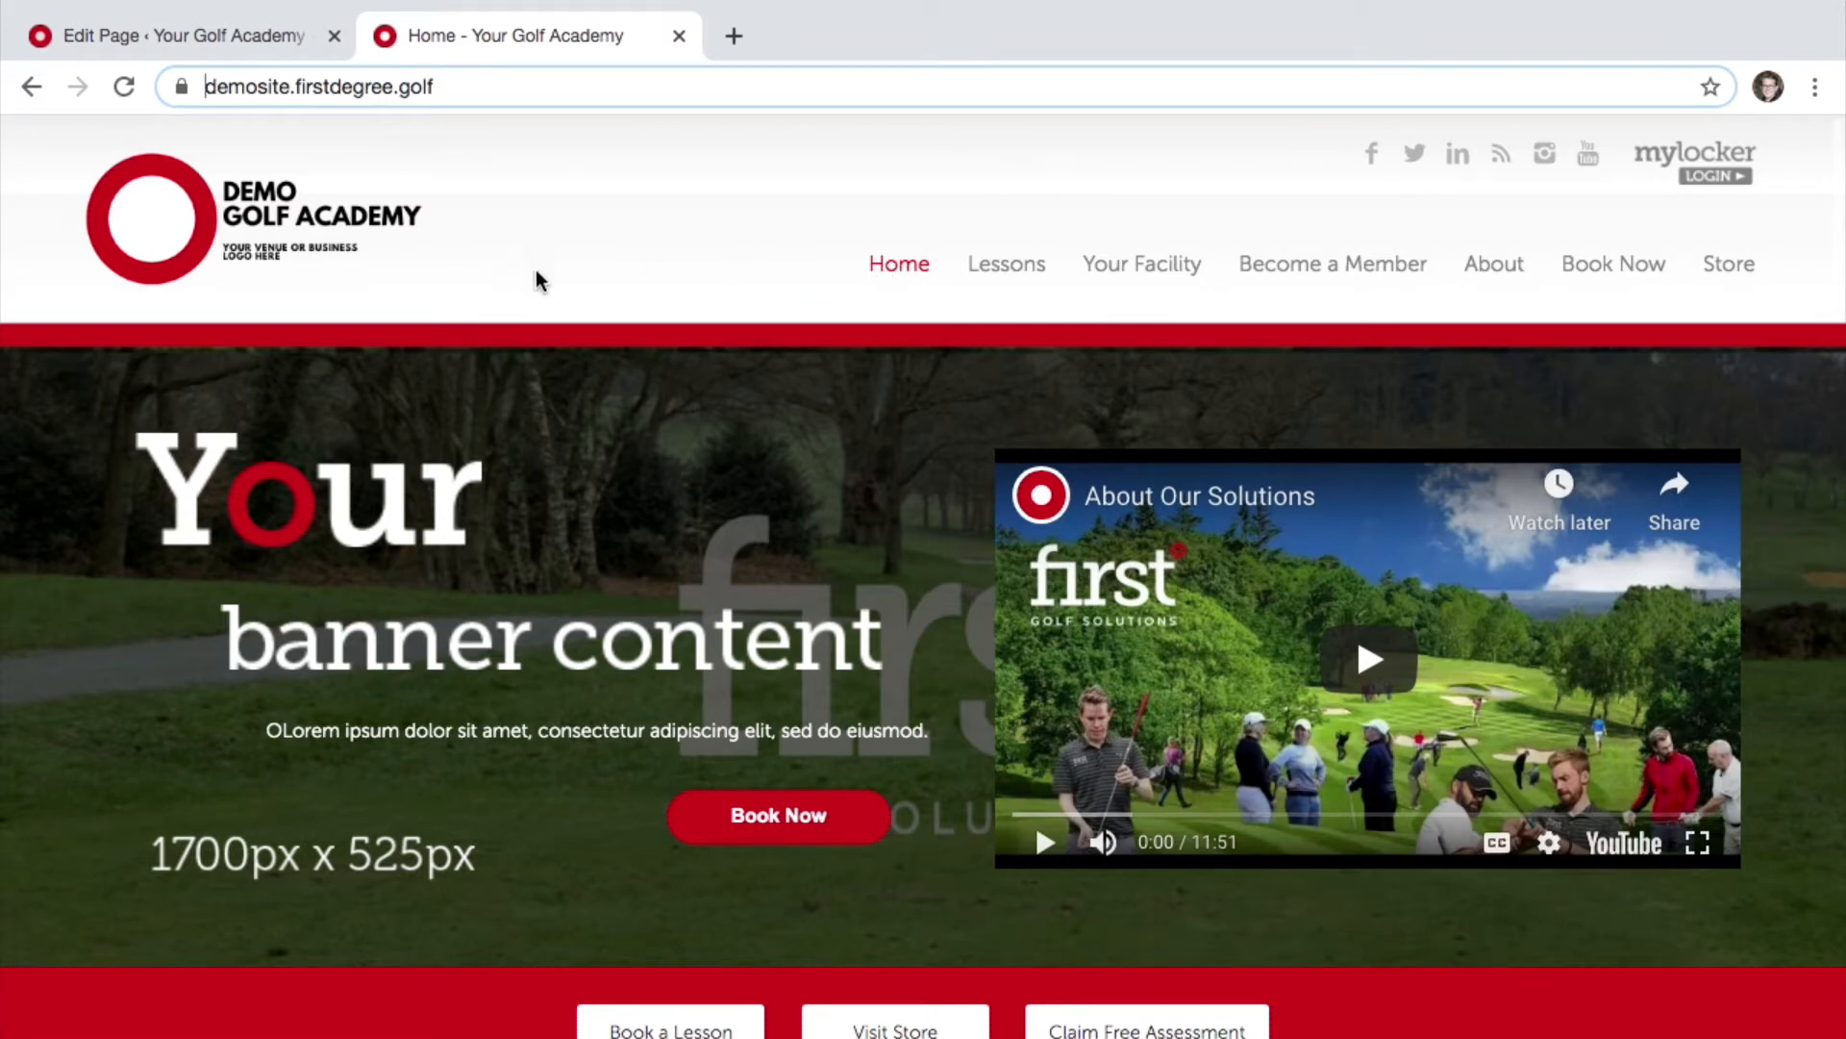
# Step: Change the Home page's title to "Home New" in the editor and update the page
pyautogui.click(196, 51)
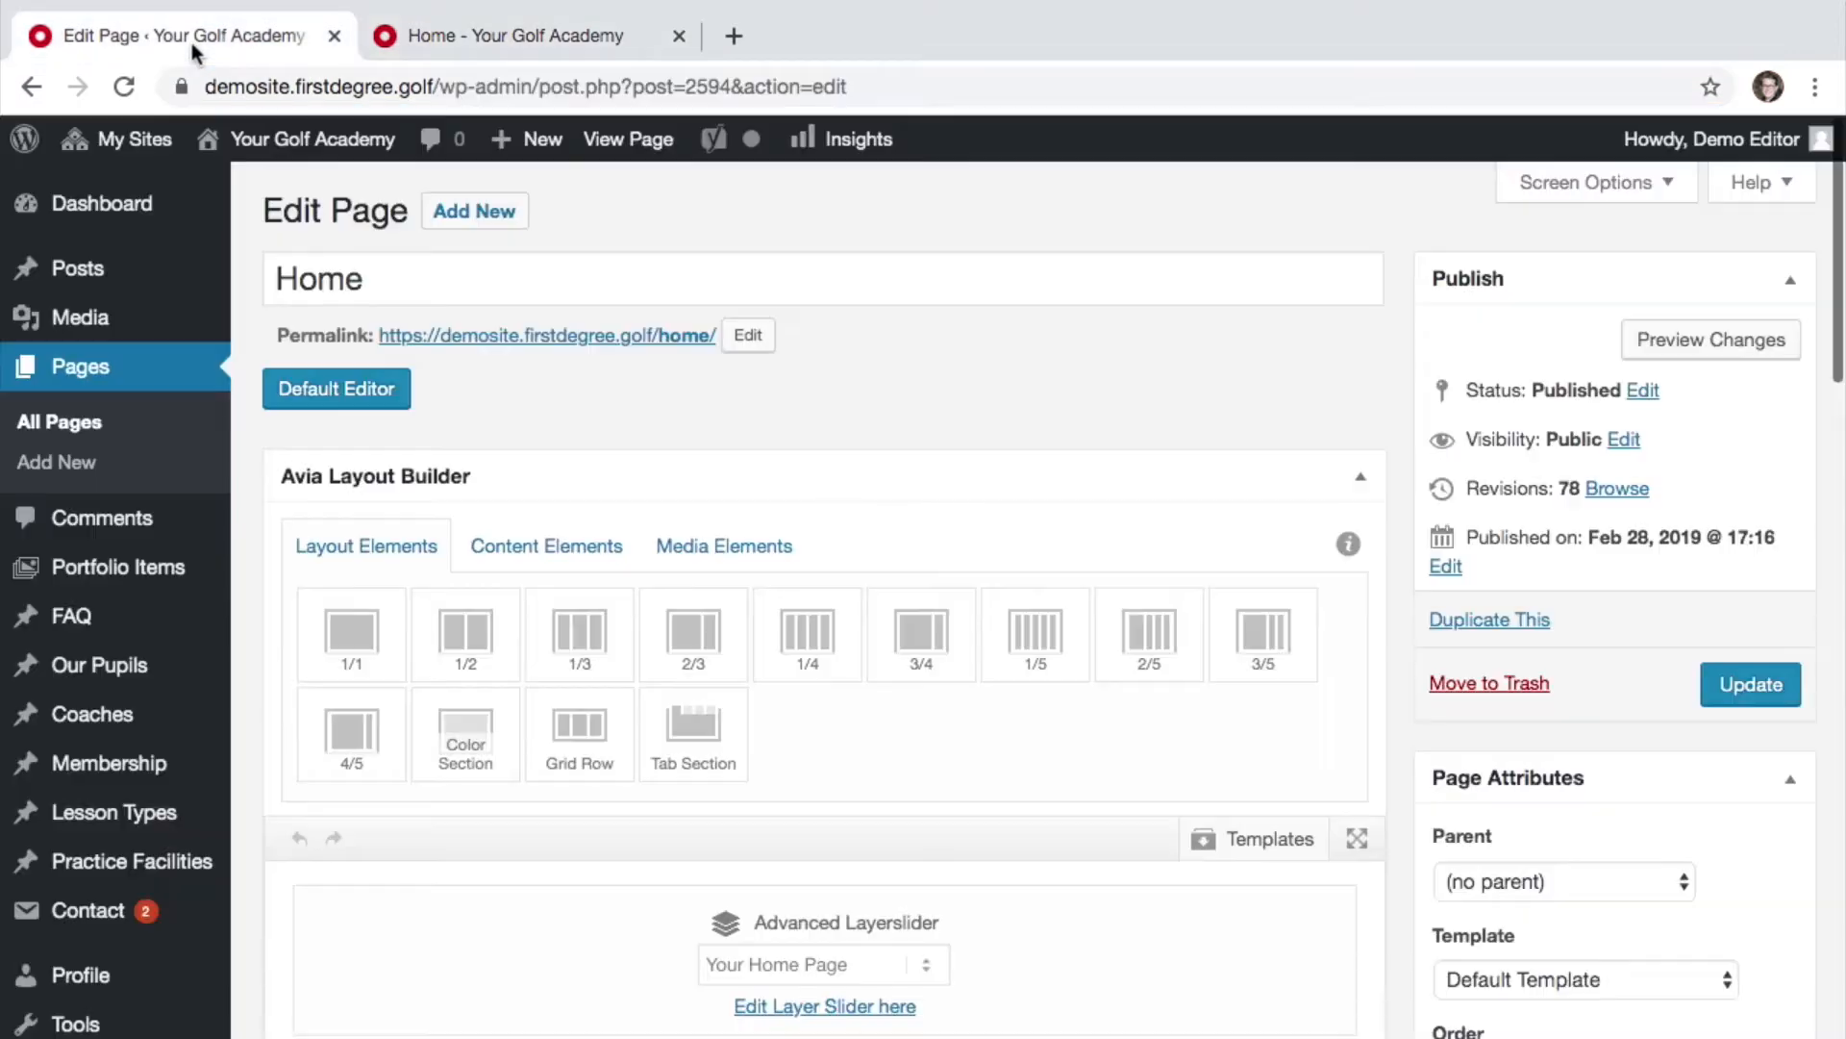
pyautogui.click(390, 278)
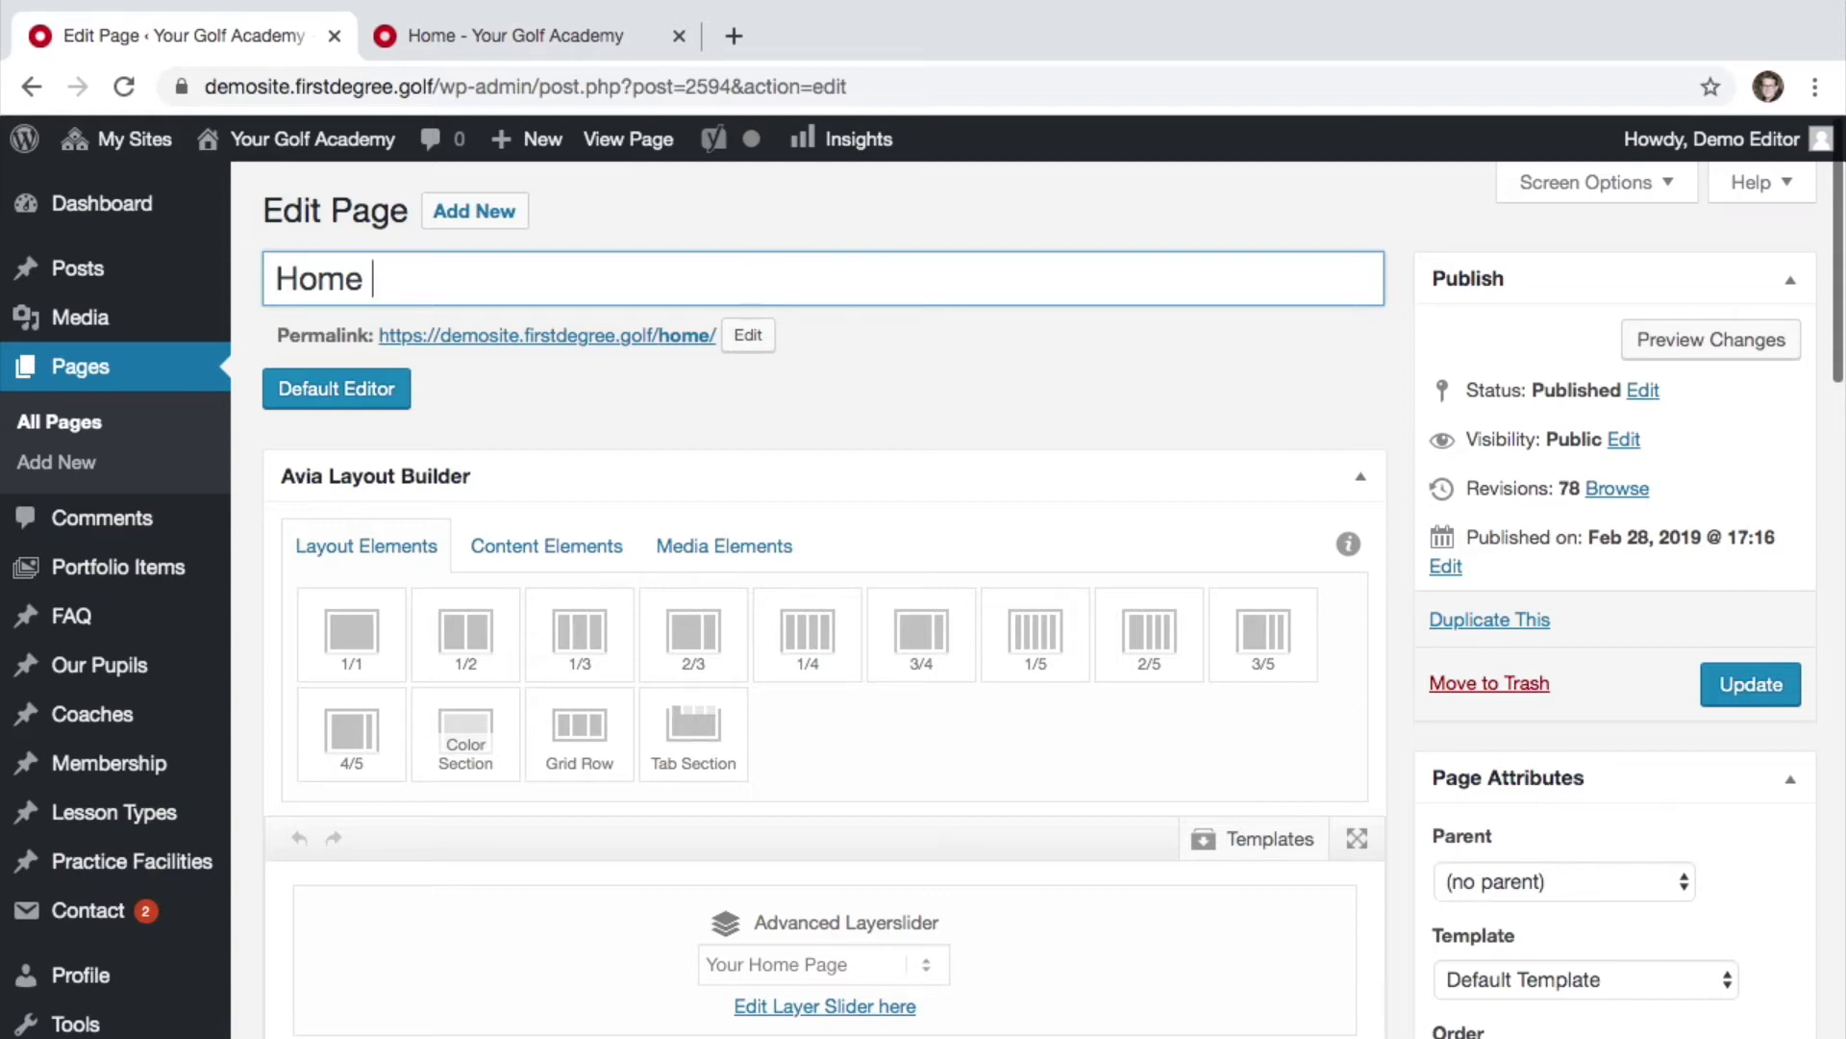
pyautogui.write('New')
pyautogui.click(919, 368)
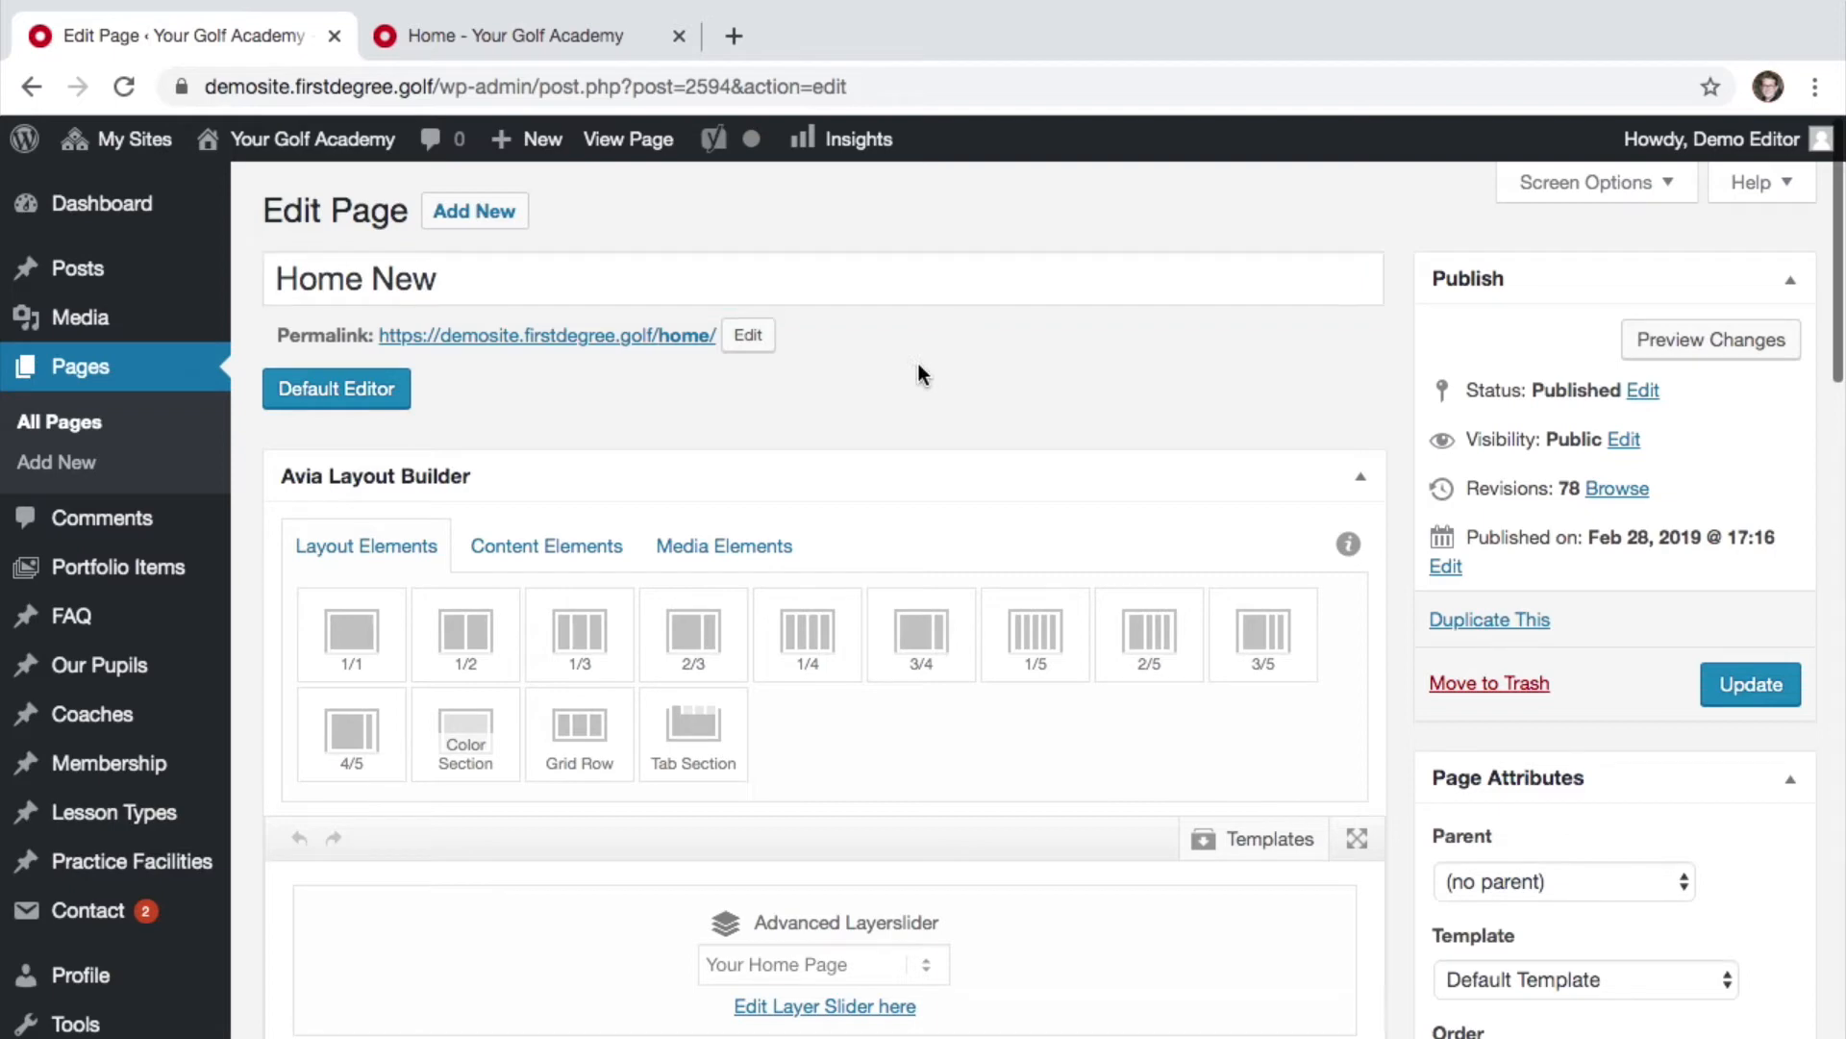
pyautogui.click(1750, 685)
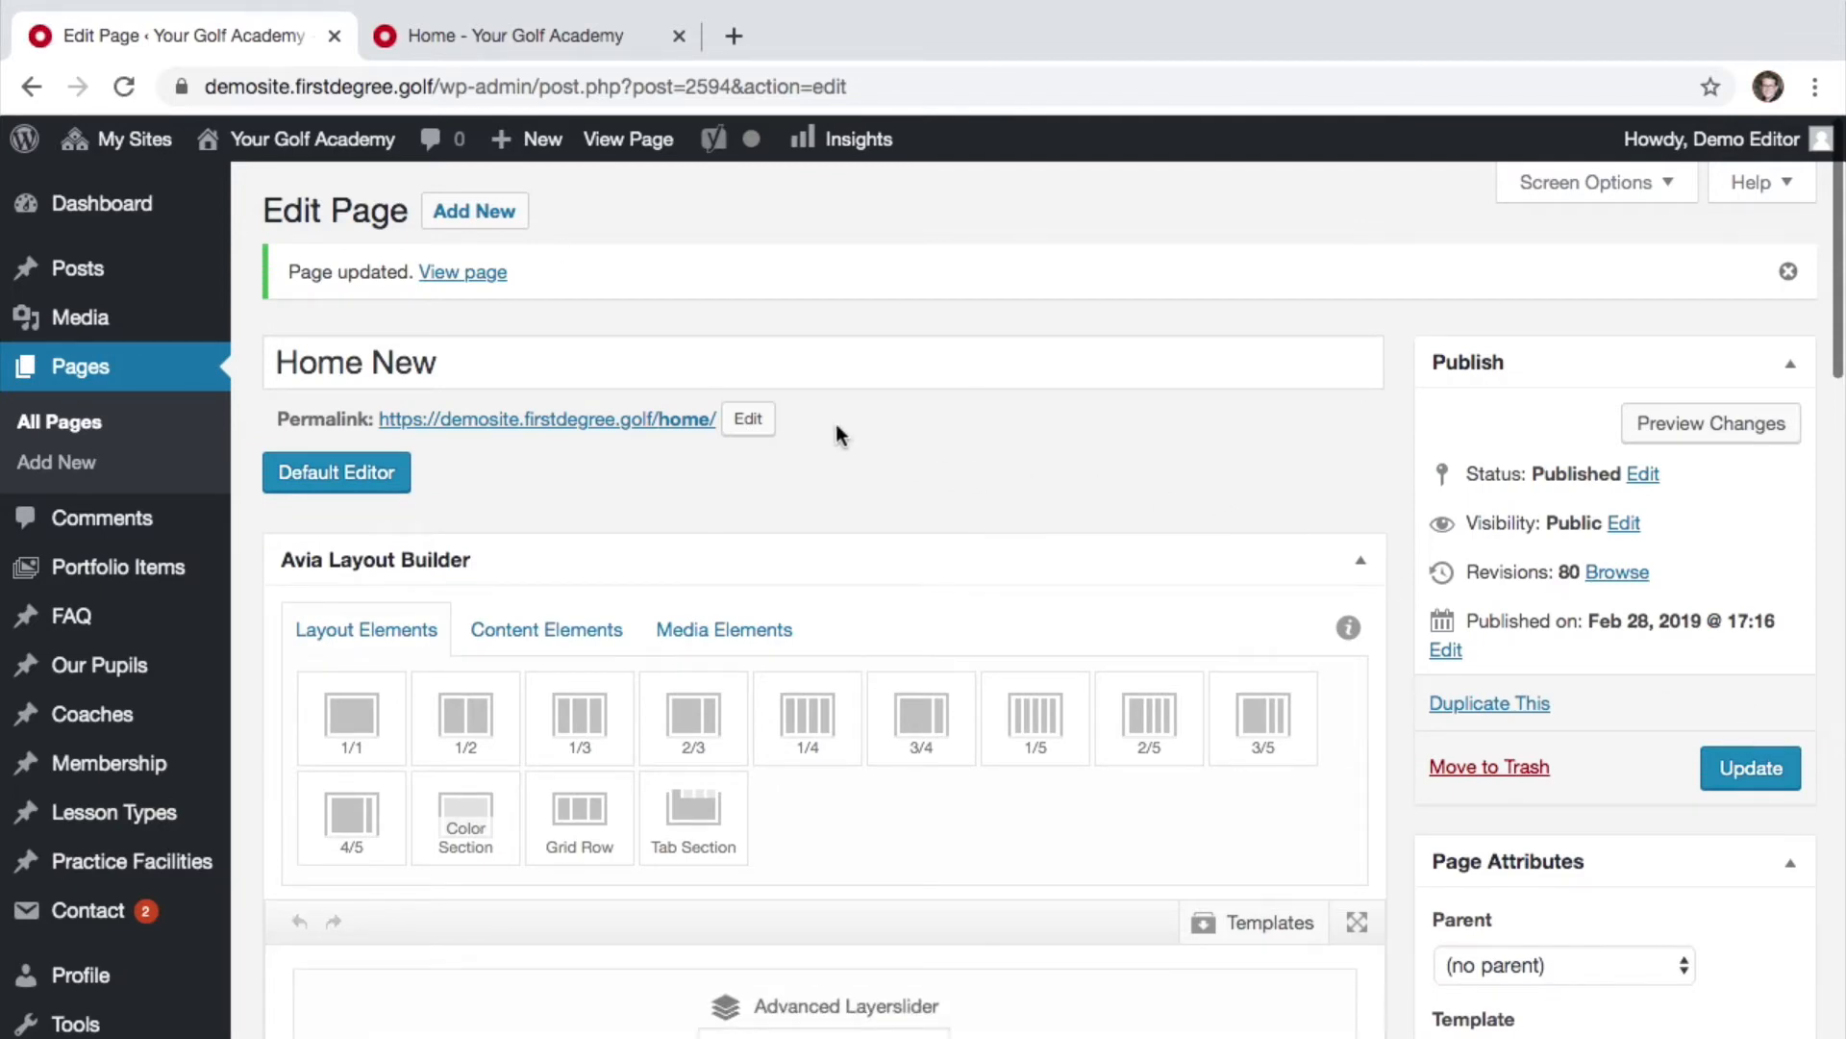
# Step: Reload the live home page and check the page title in the browser tab, navigation menu and footer
pyautogui.click(469, 38)
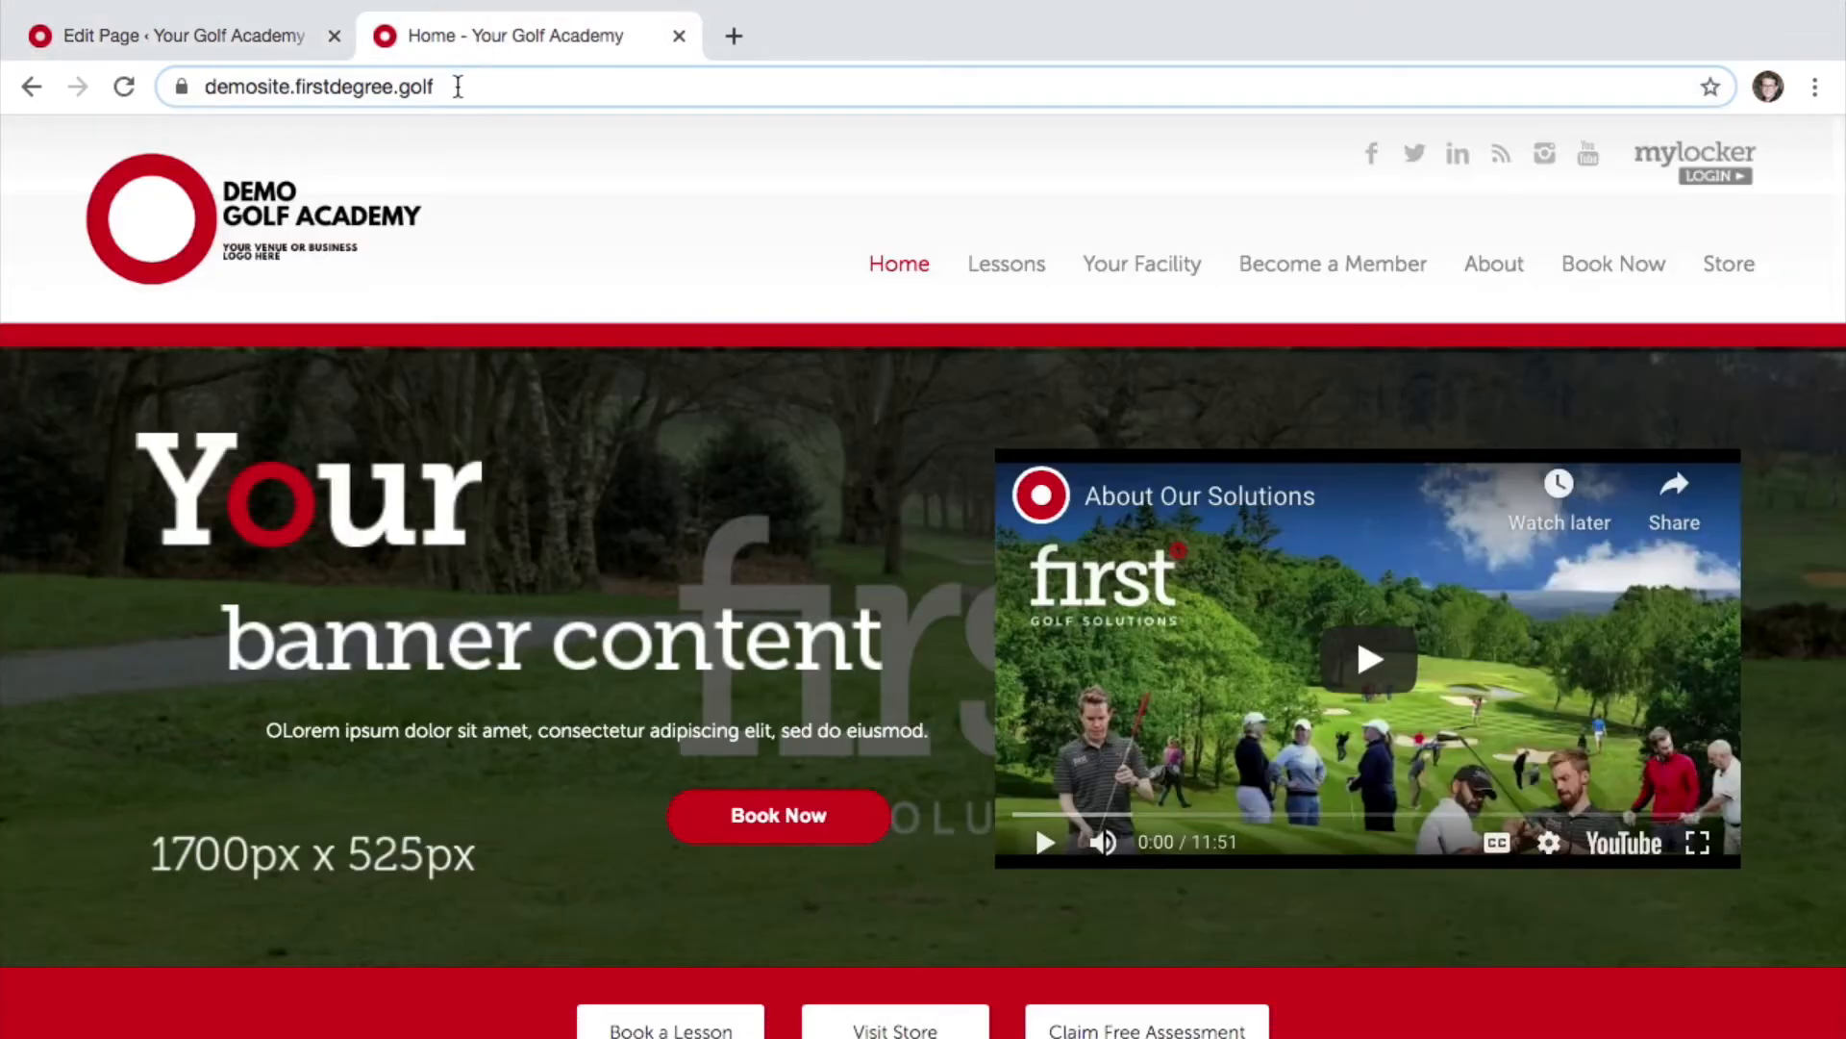
pyautogui.click(458, 86)
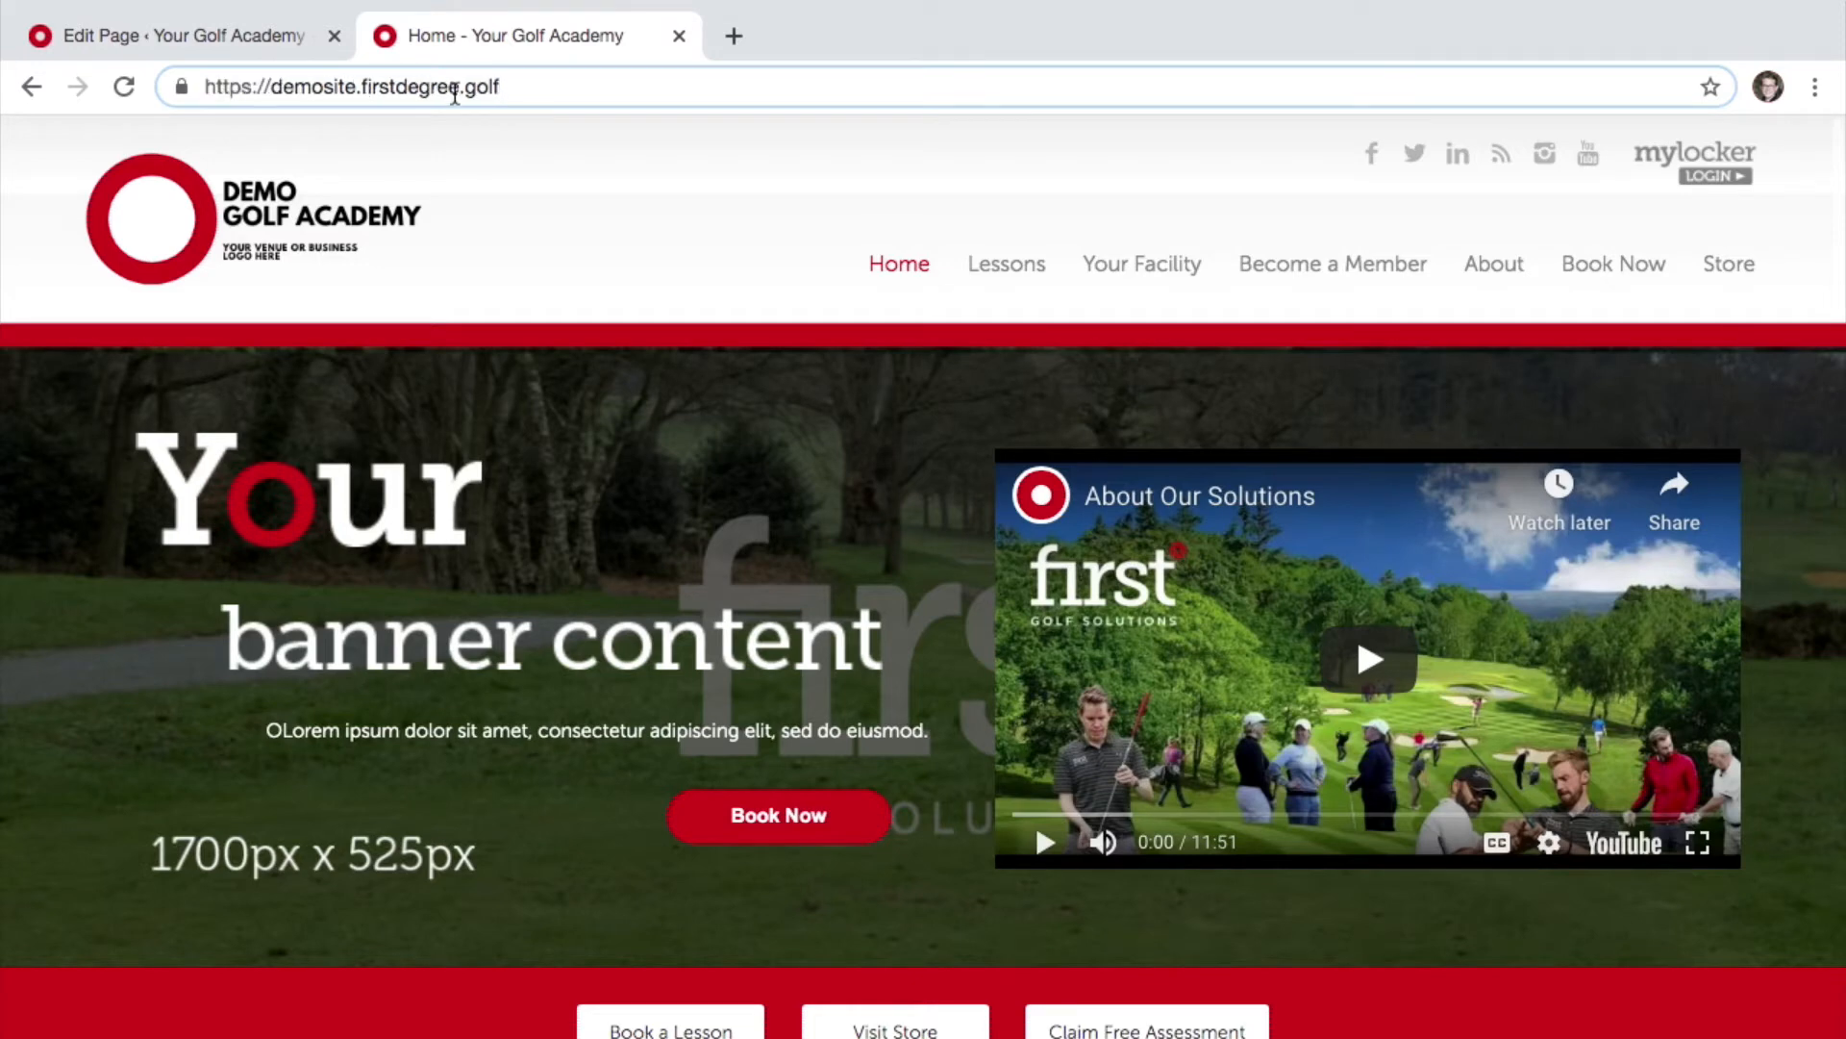
pyautogui.press('Return')
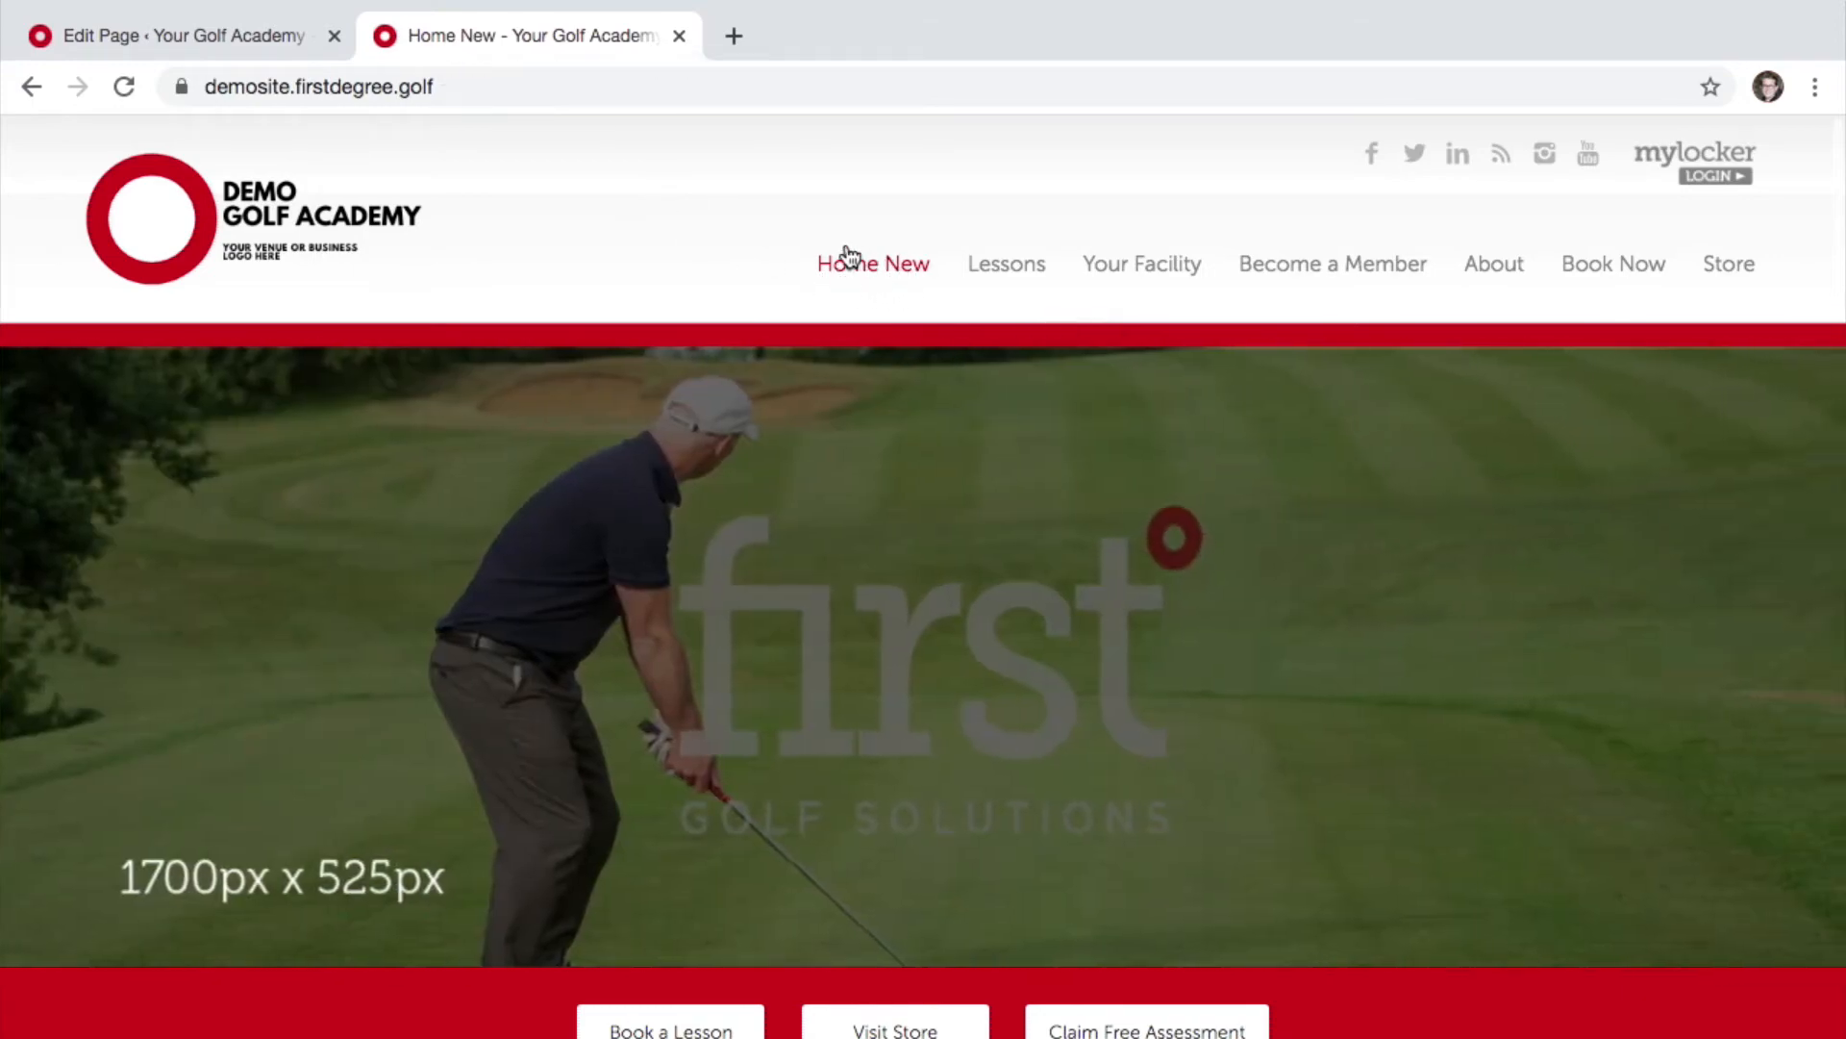
pyautogui.scroll(-8, 846, 256)
pyautogui.scroll(-15, 844, 253)
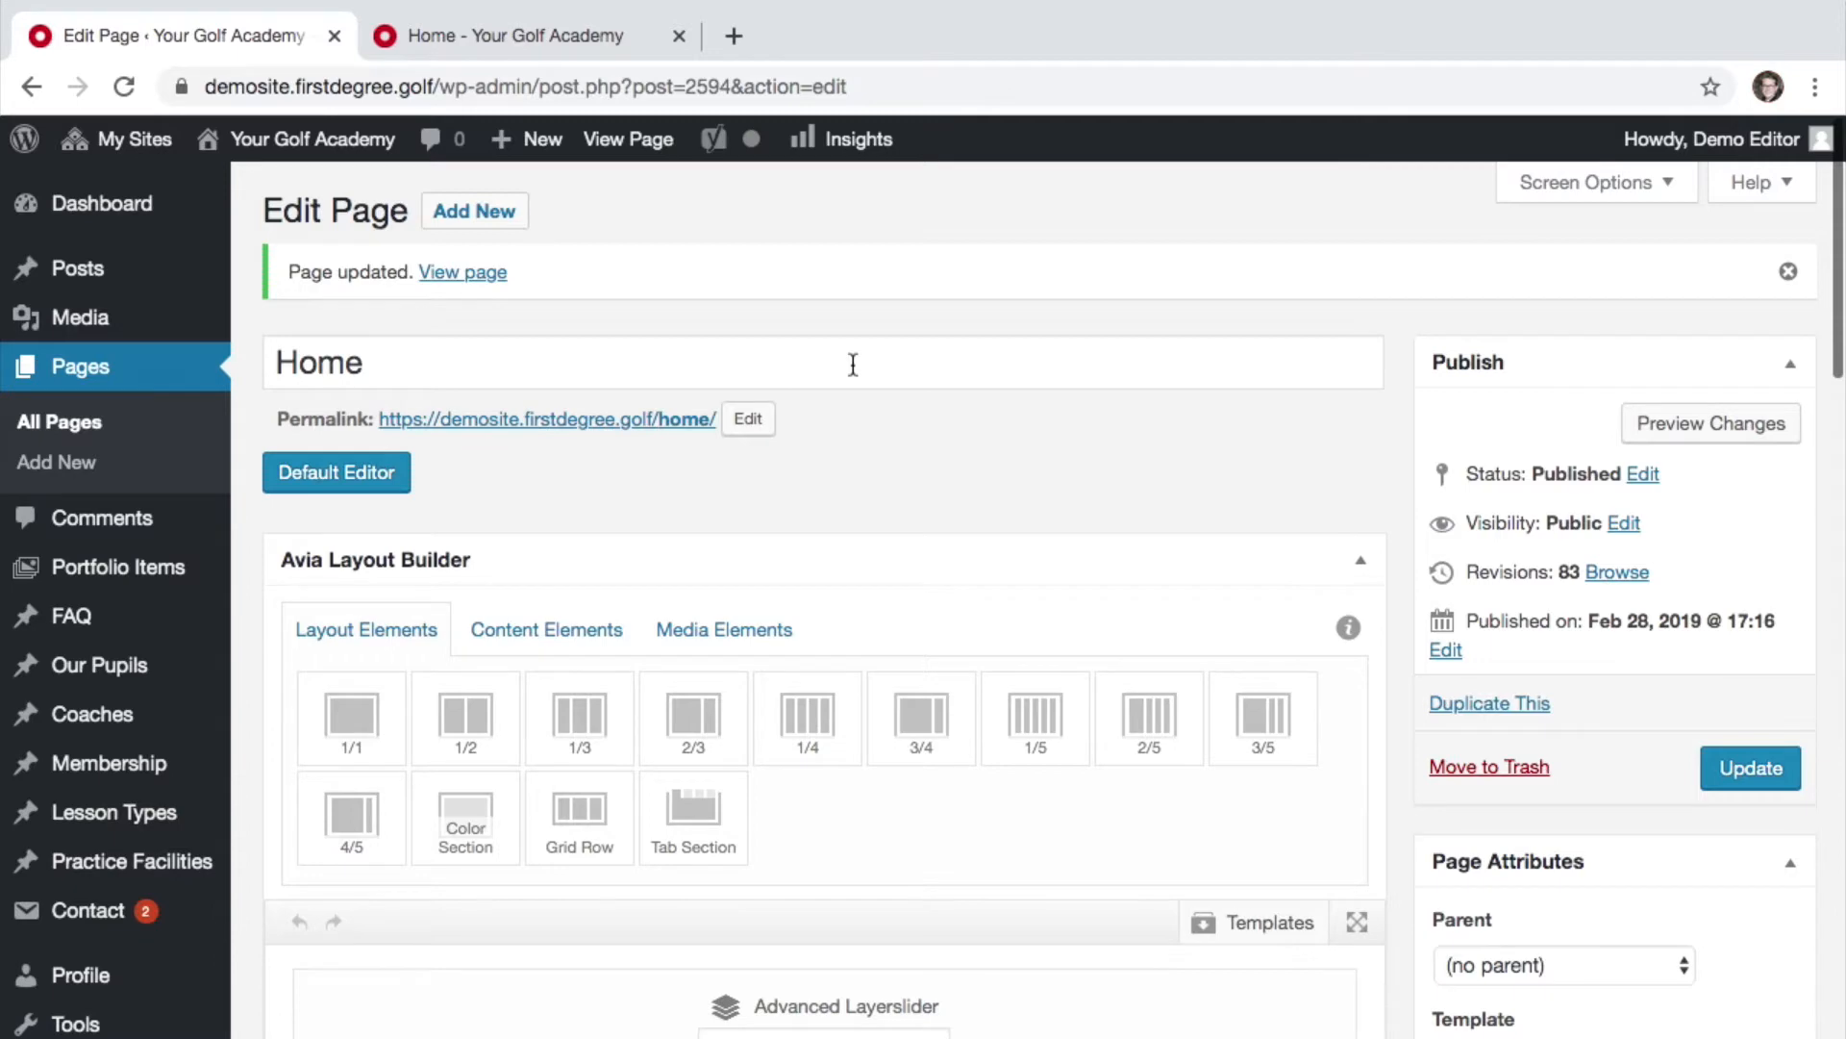
# Step: Look over the live home page from its header down to the social media and newsletter sections
pyautogui.click(502, 32)
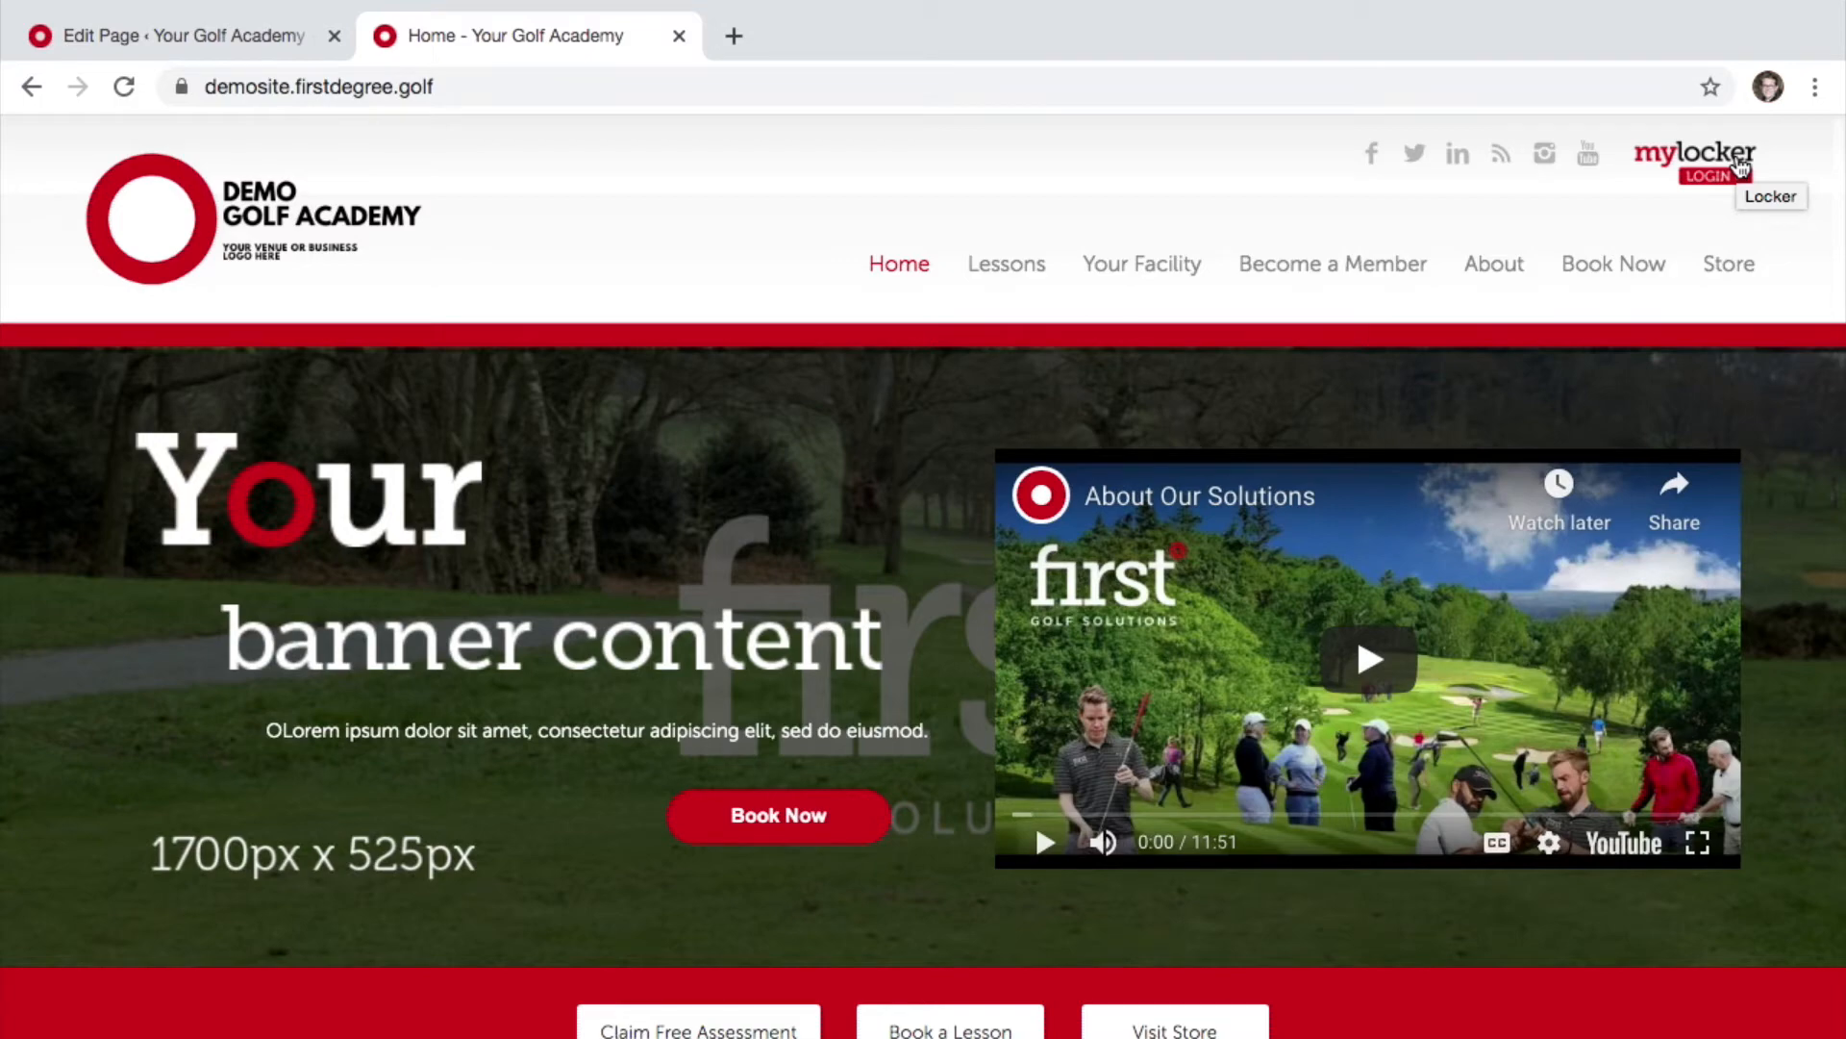
pyautogui.scroll(-10, 1632, 549)
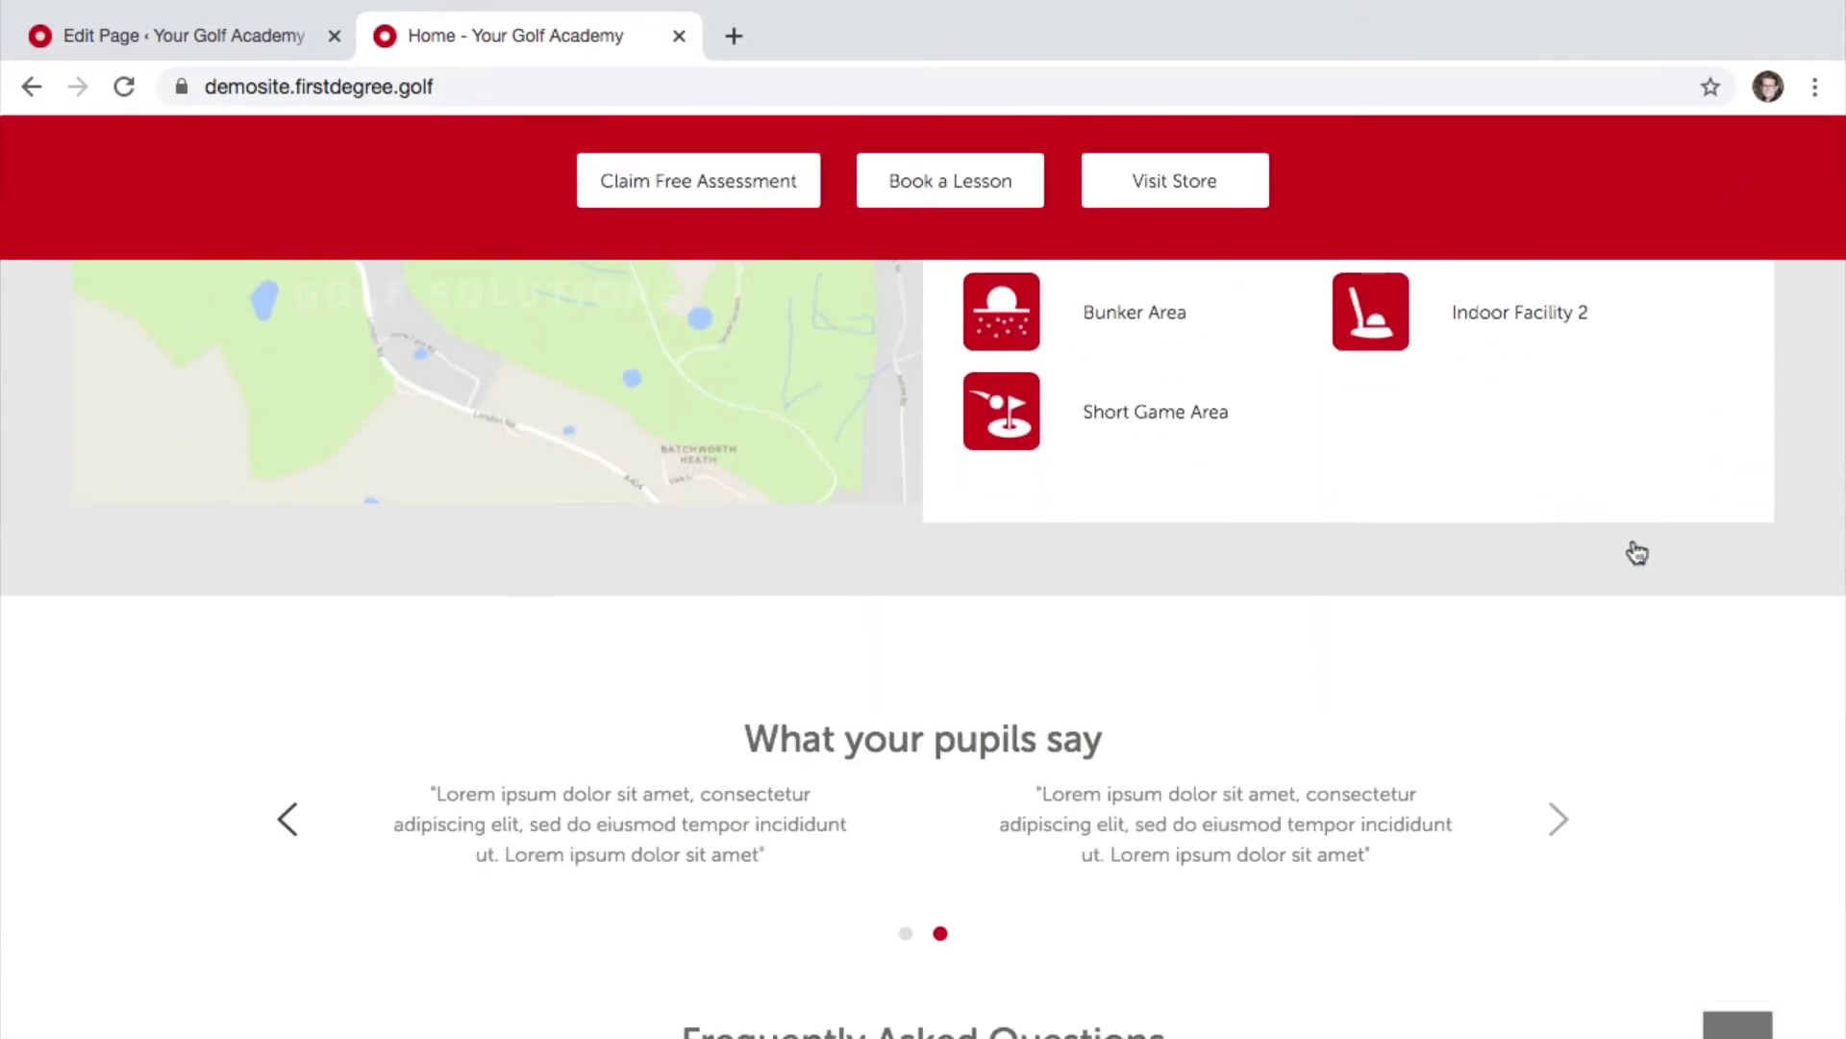
pyautogui.scroll(-10, 1637, 553)
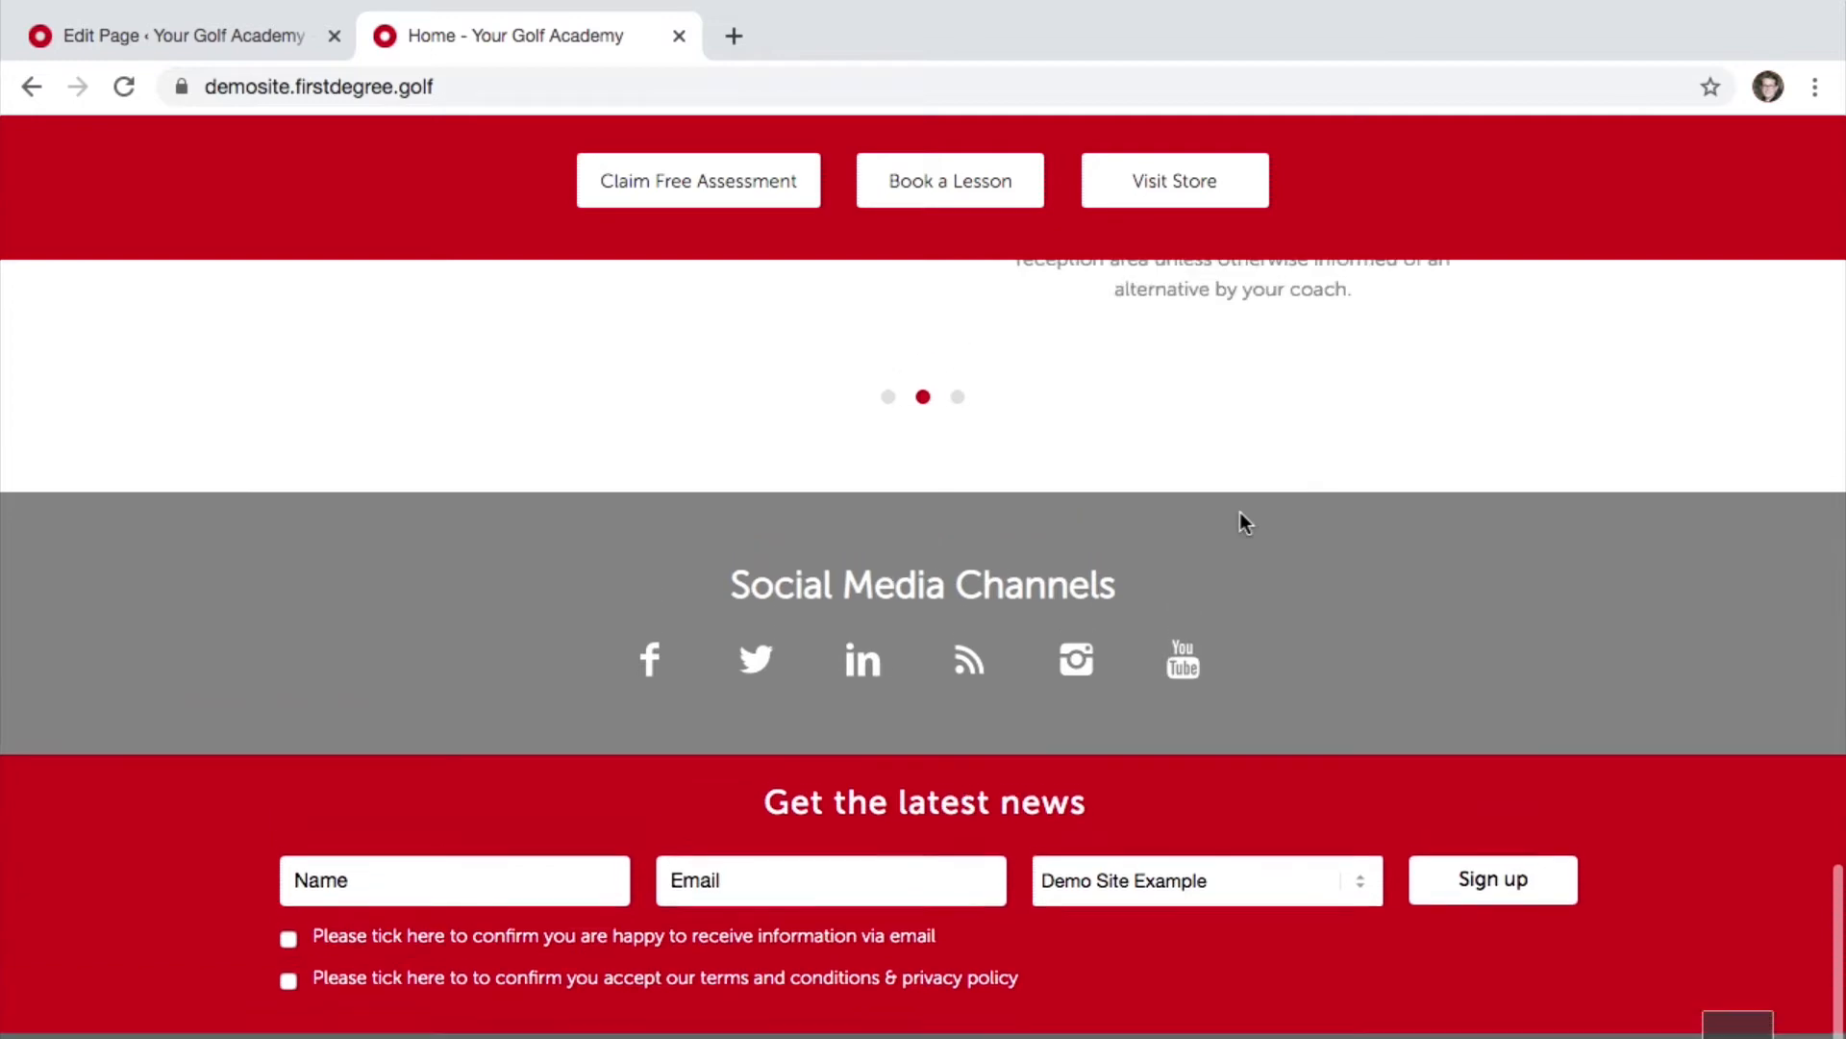
pyautogui.scroll(9, 1239, 511)
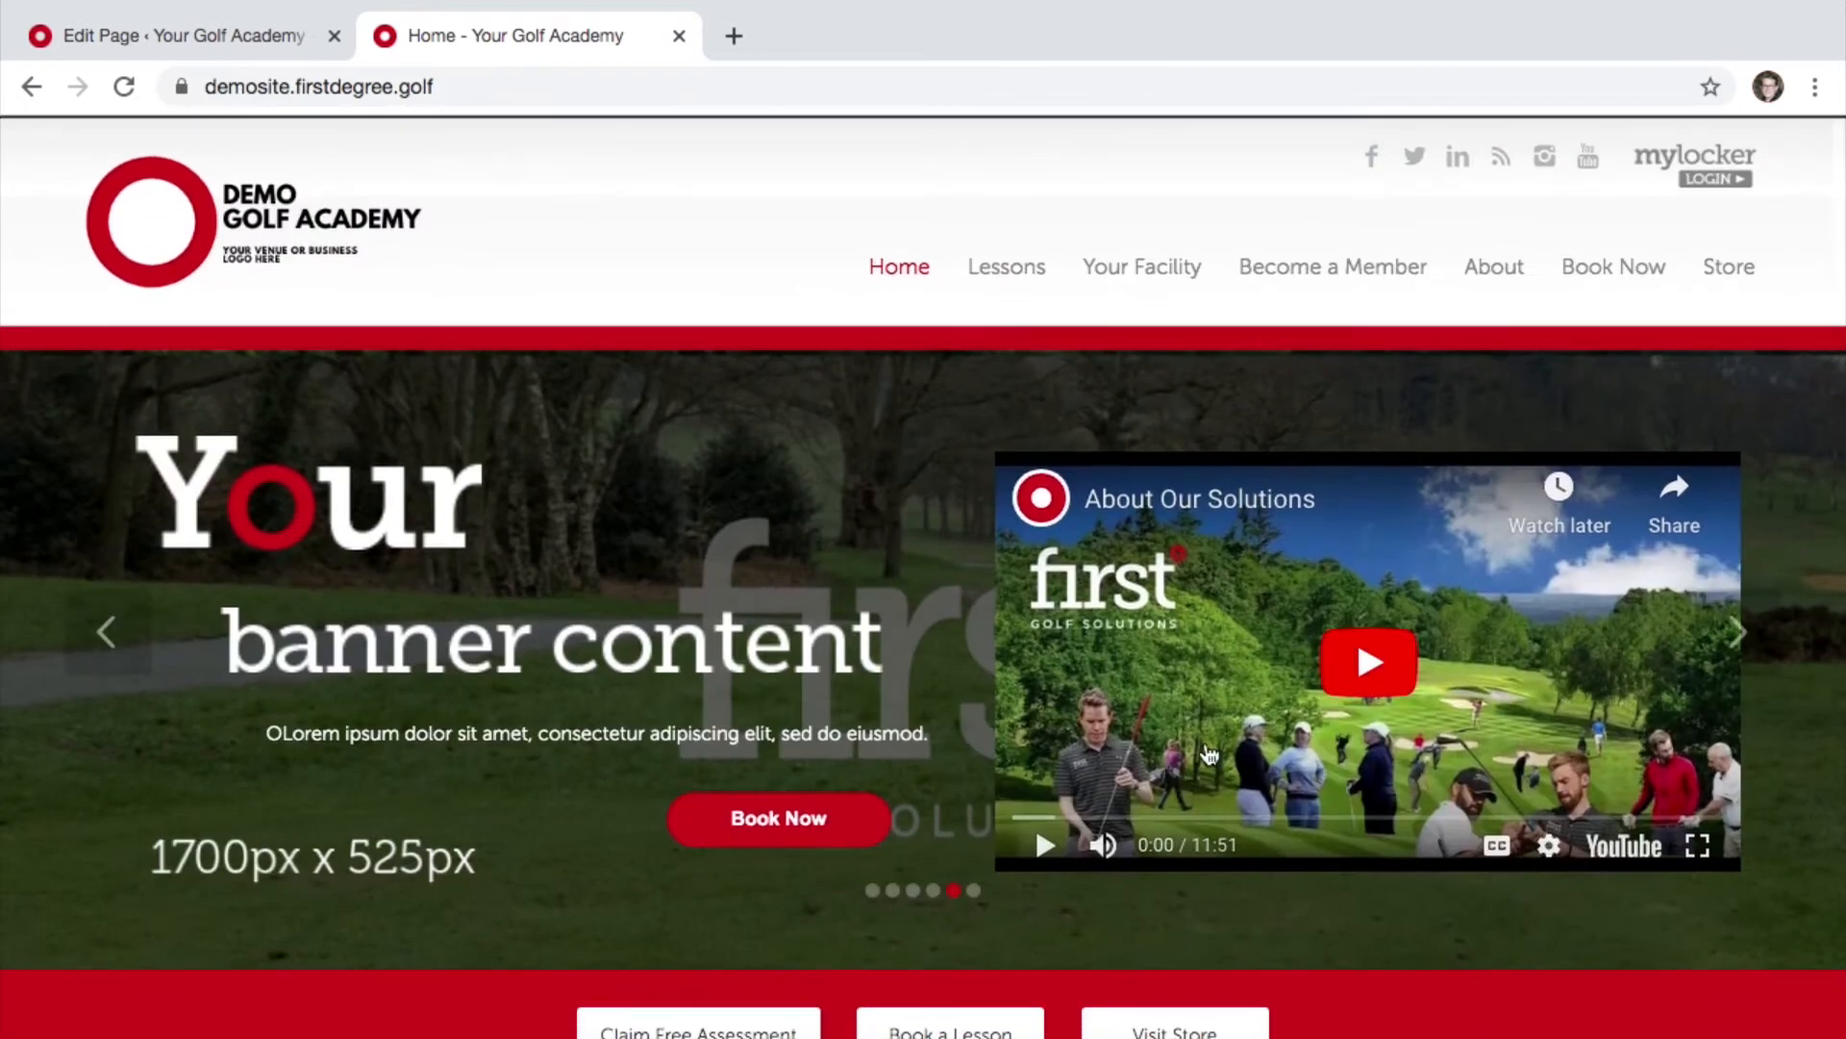
# Step: Examine the live home page's banner slider and the row of call-to-action buttons beneath it
pyautogui.scroll(-1, 1208, 752)
pyautogui.scroll(-1, 961, 654)
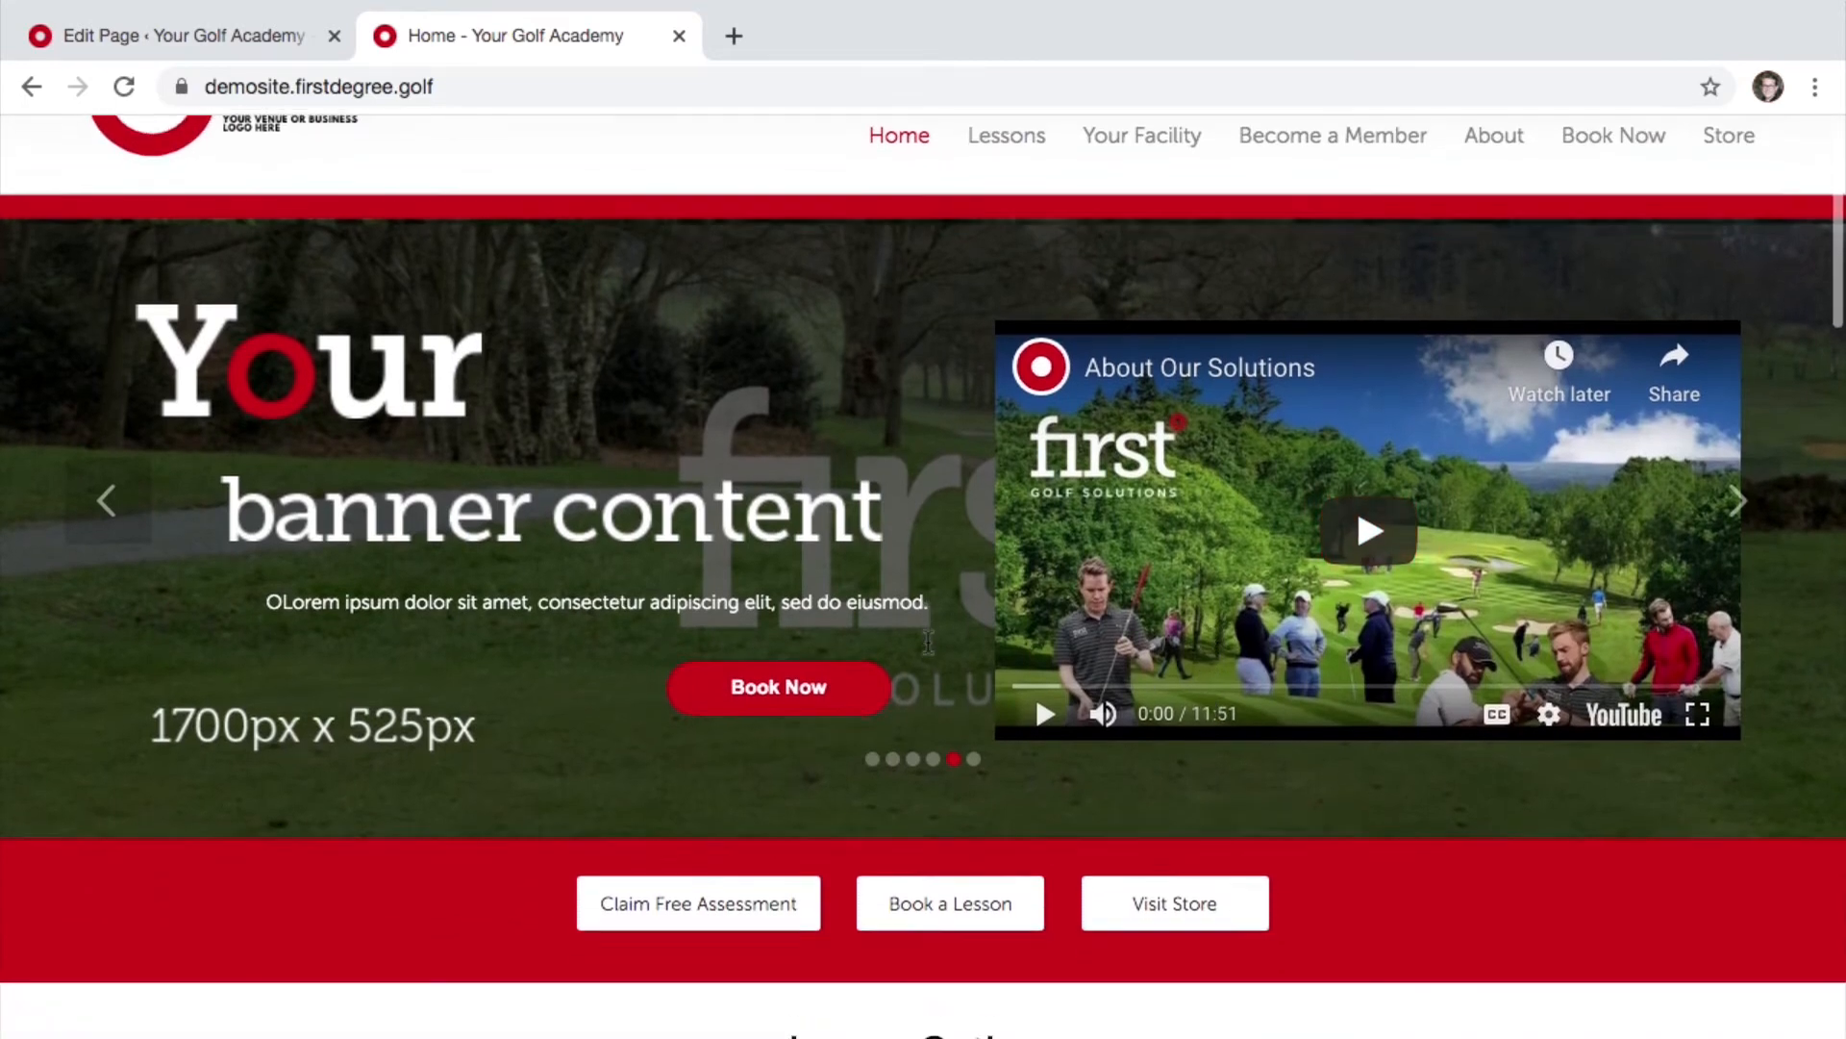
pyautogui.scroll(-1, 928, 641)
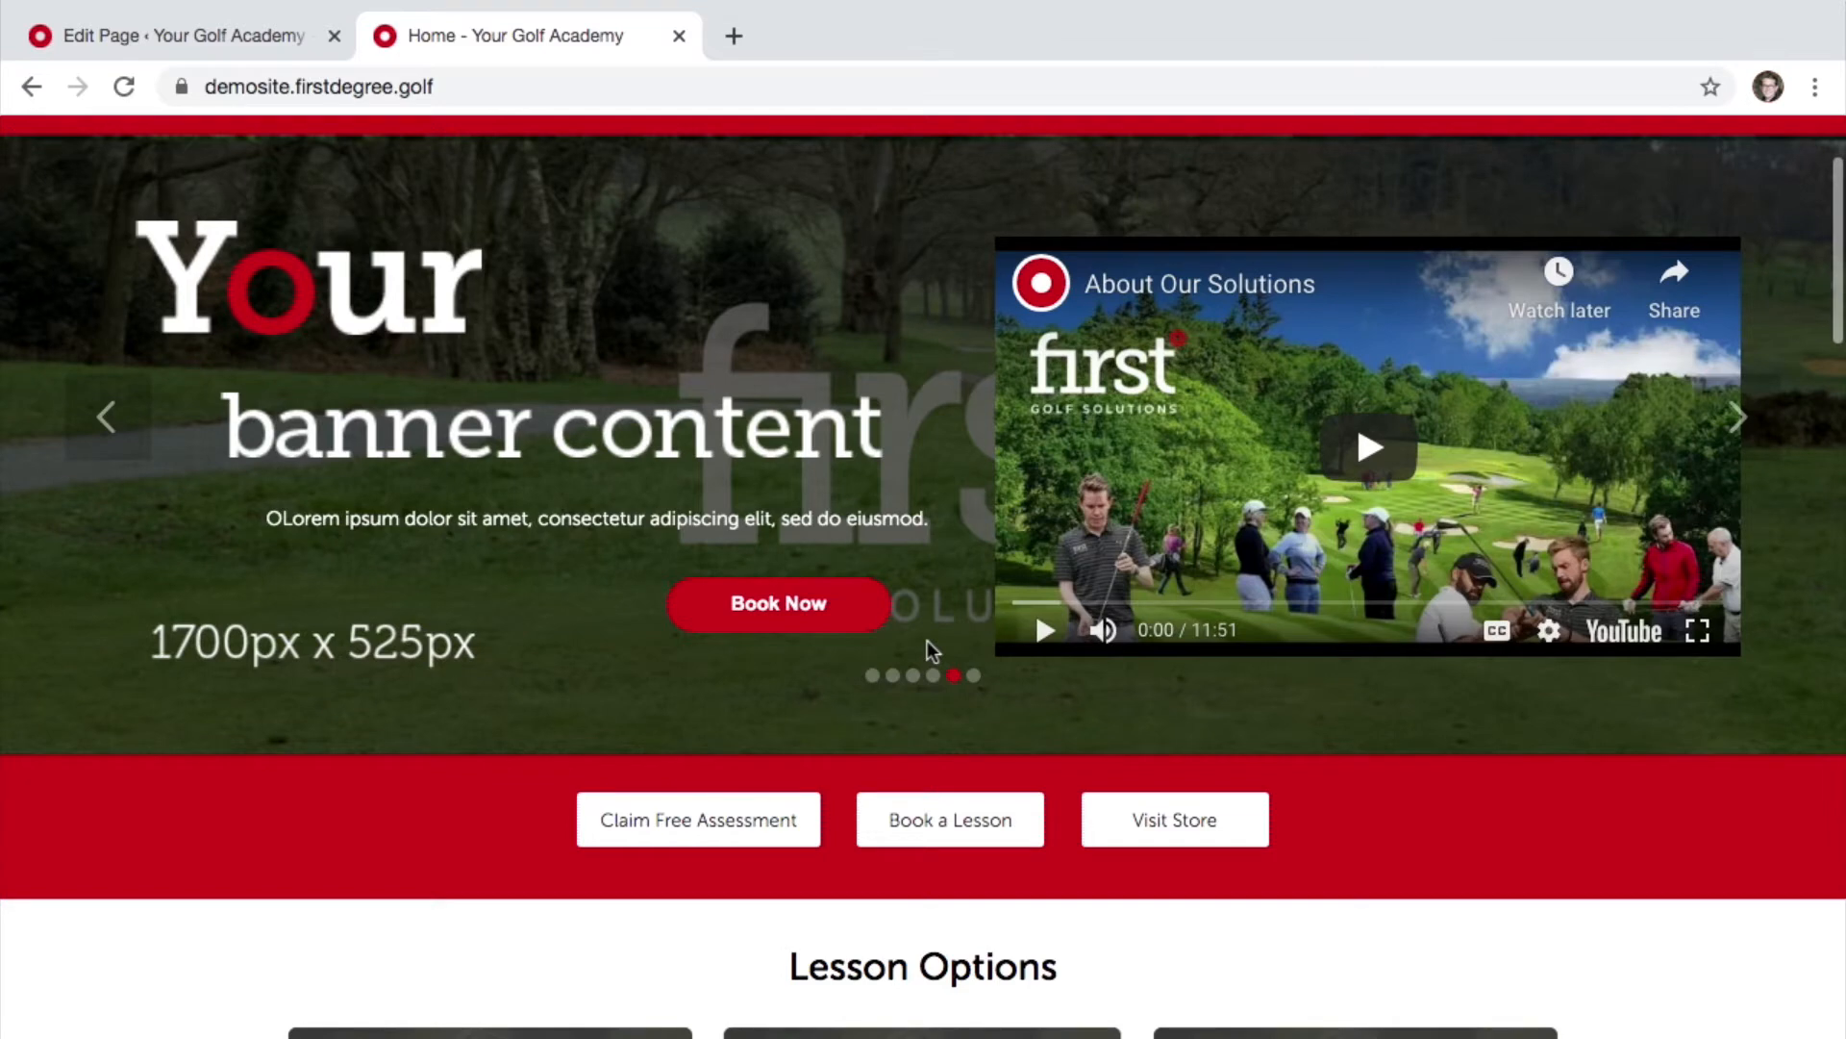
pyautogui.scroll(2, 927, 640)
pyautogui.scroll(-2, 927, 640)
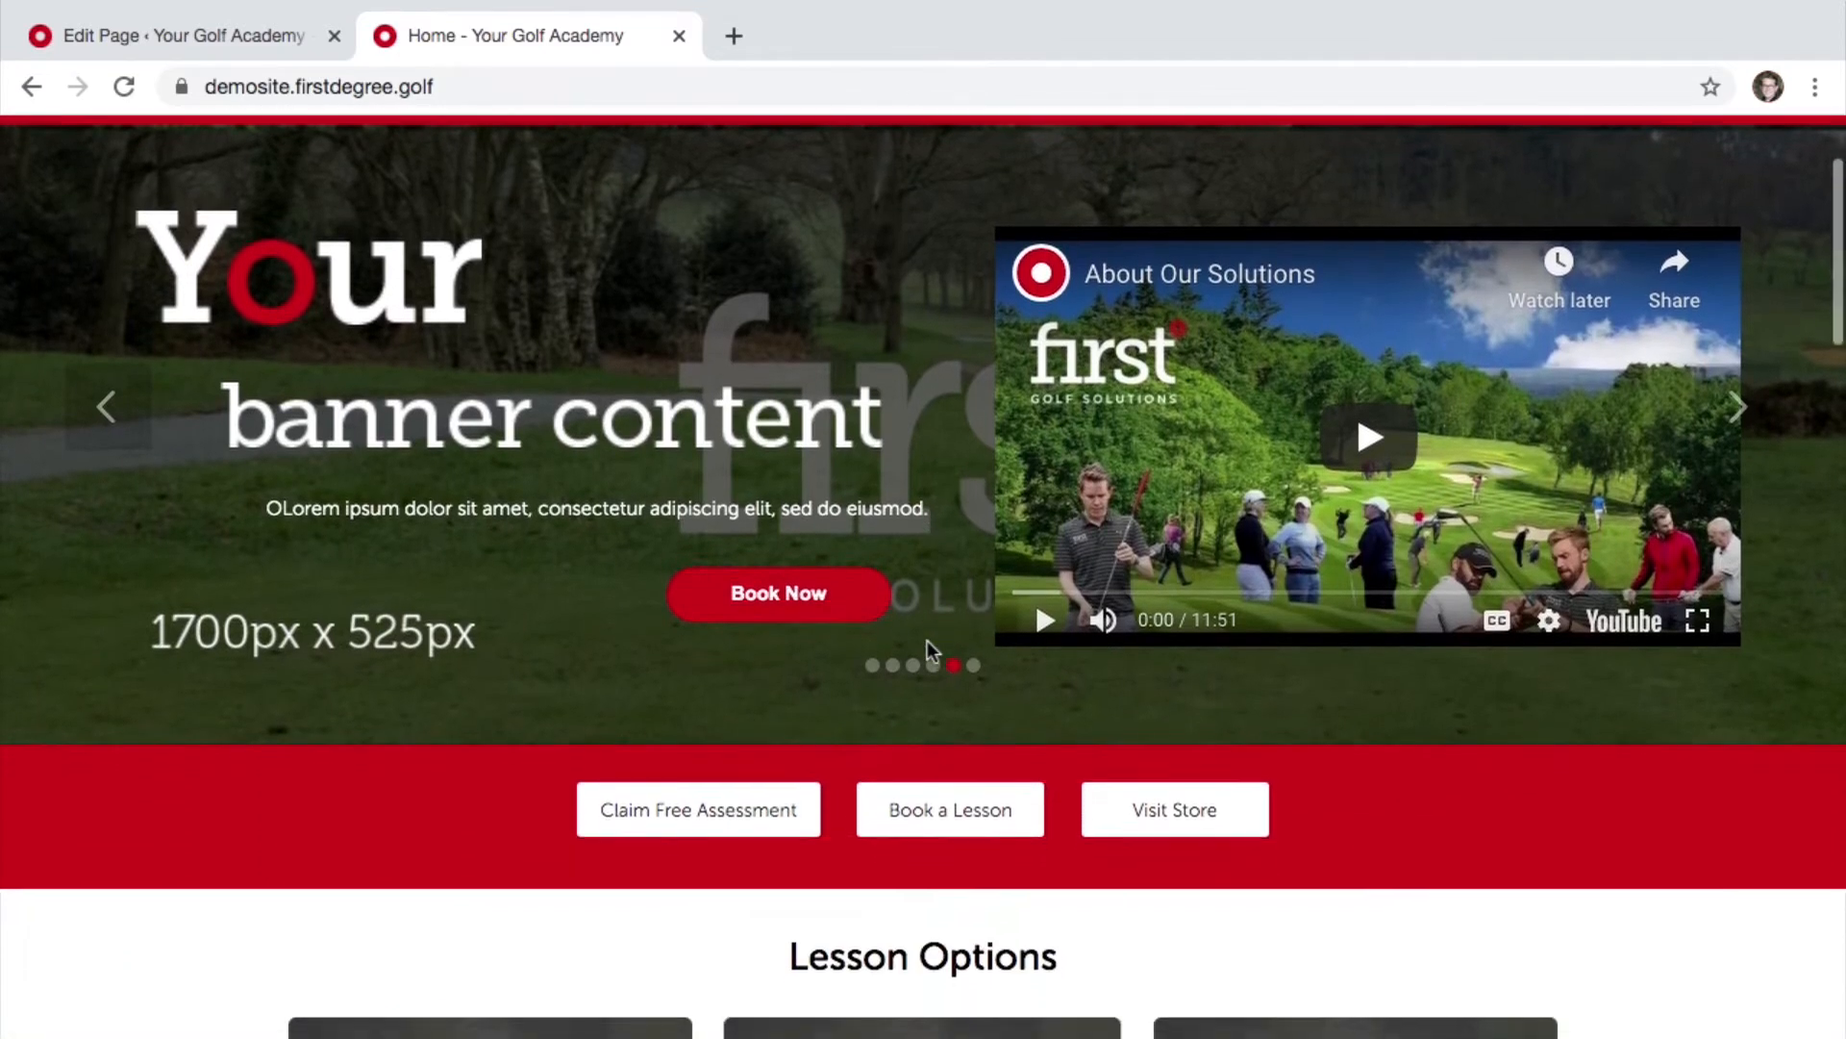
pyautogui.scroll(1, 927, 640)
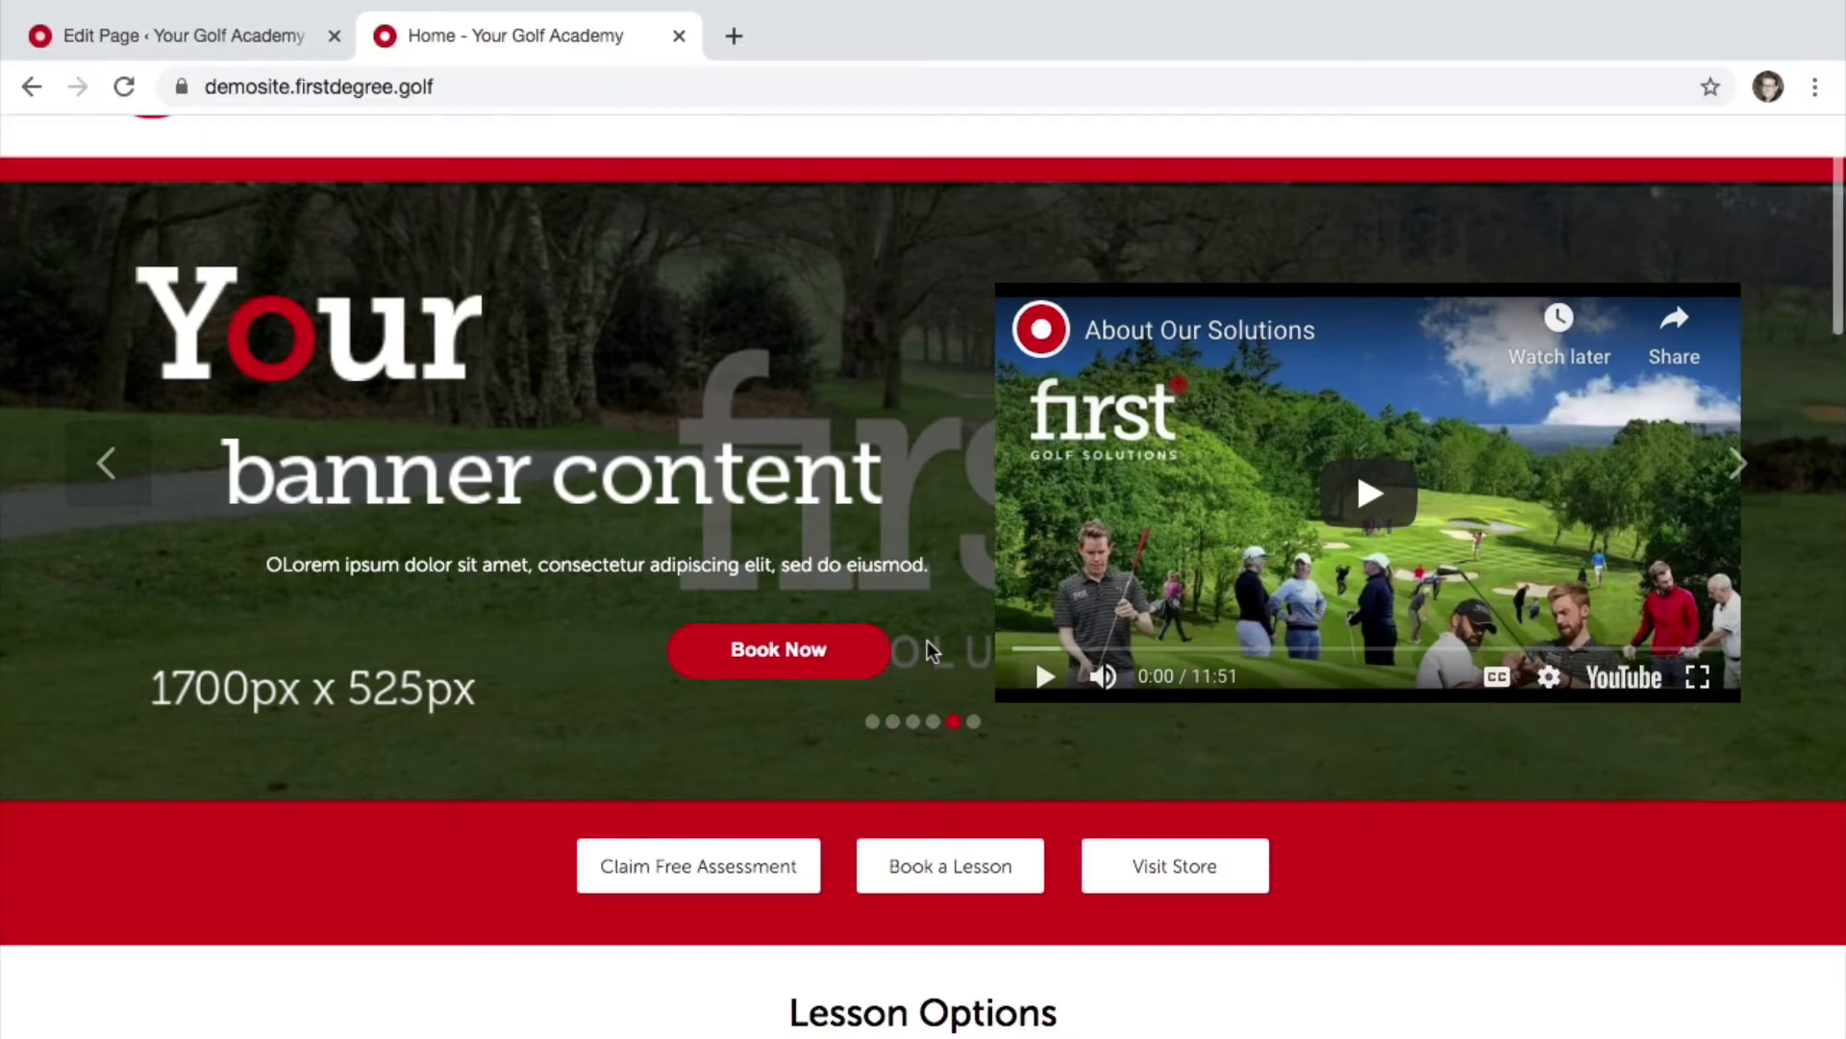
# Step: Examine the Lesson Options section of the live home page, including its lesson cards and booking buttons
pyautogui.scroll(-5, 927, 641)
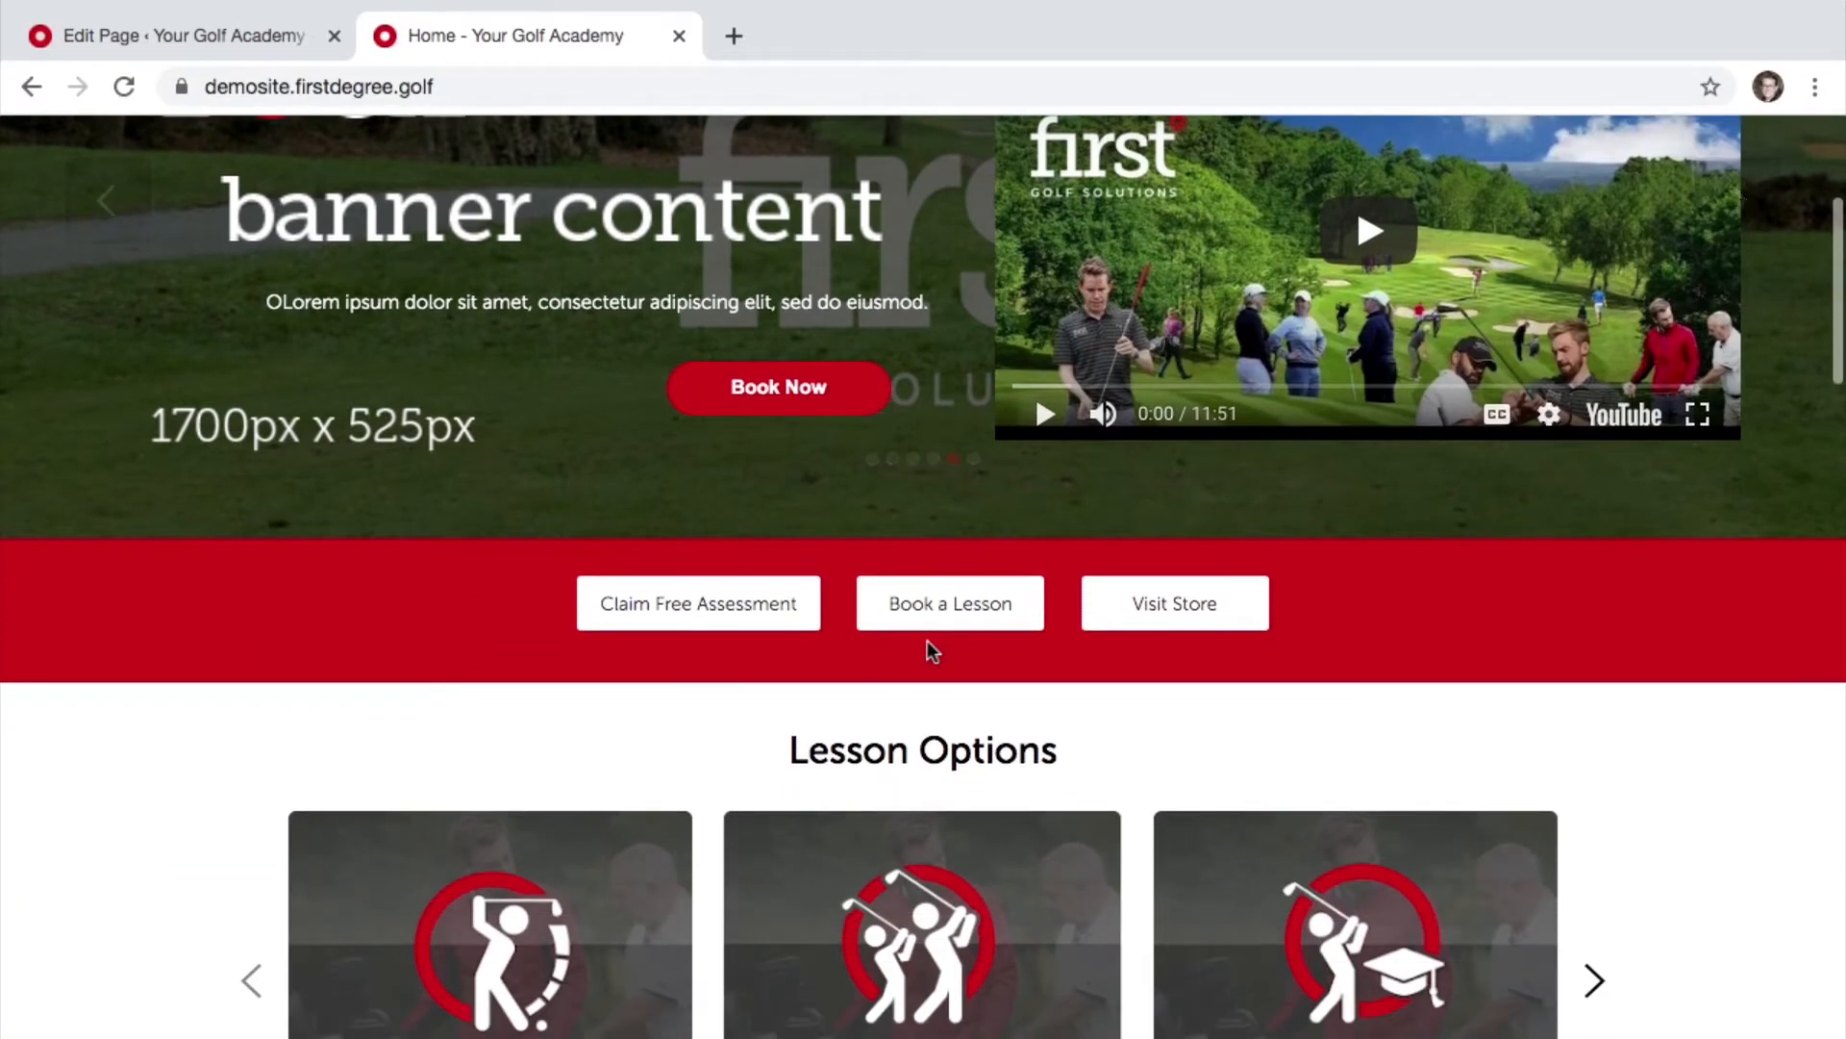
pyautogui.scroll(-5, 927, 640)
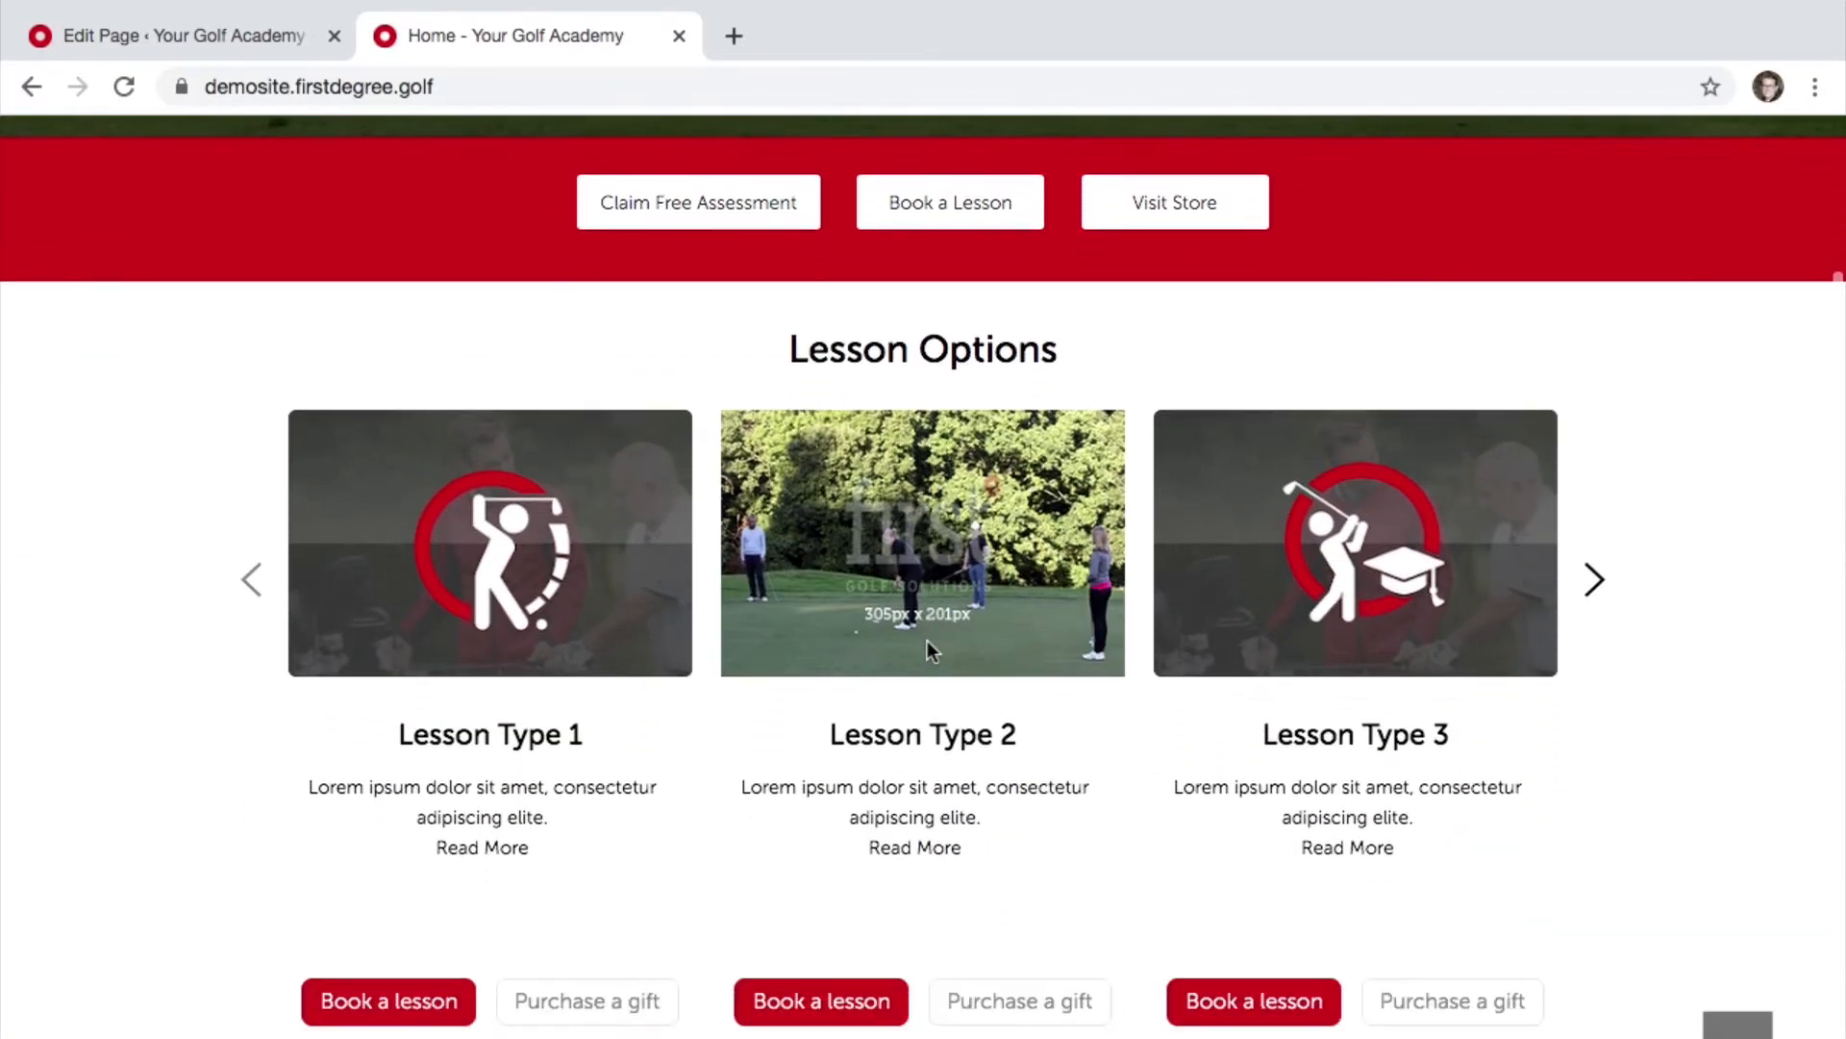
pyautogui.scroll(-4, 928, 649)
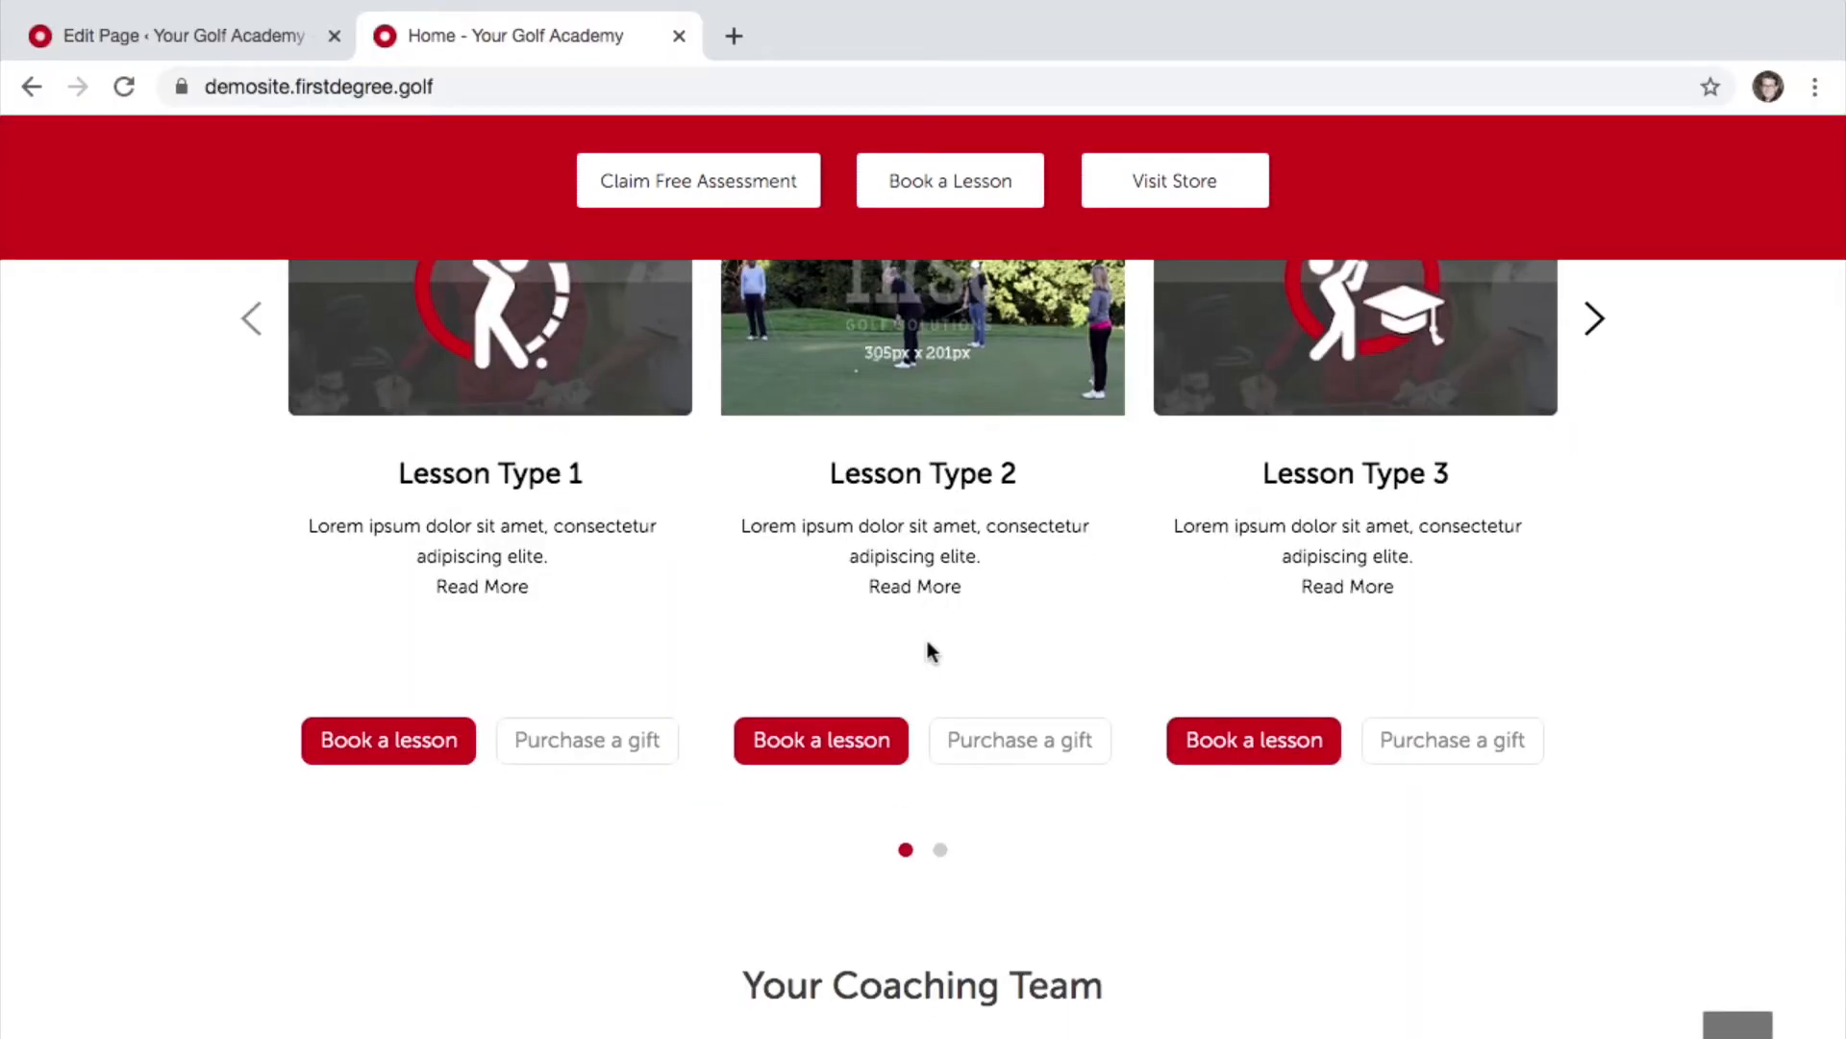
pyautogui.scroll(4, 927, 646)
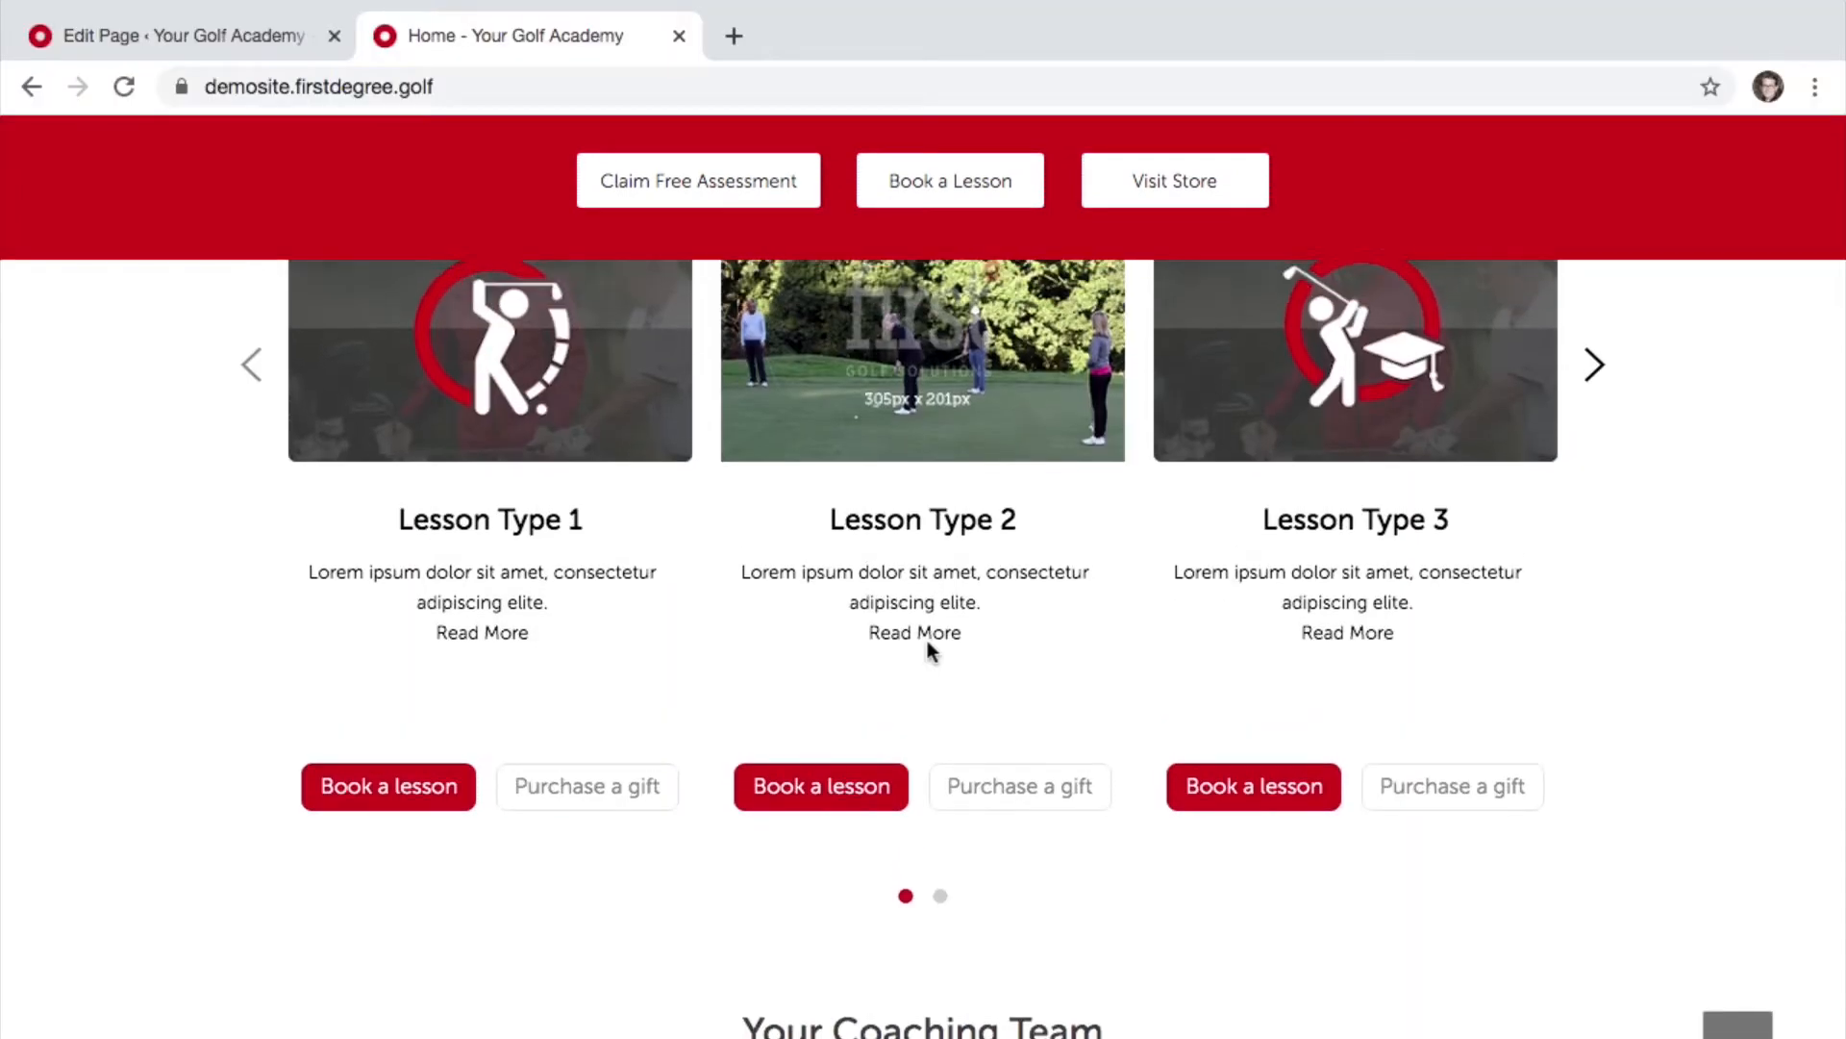
pyautogui.scroll(2, 927, 643)
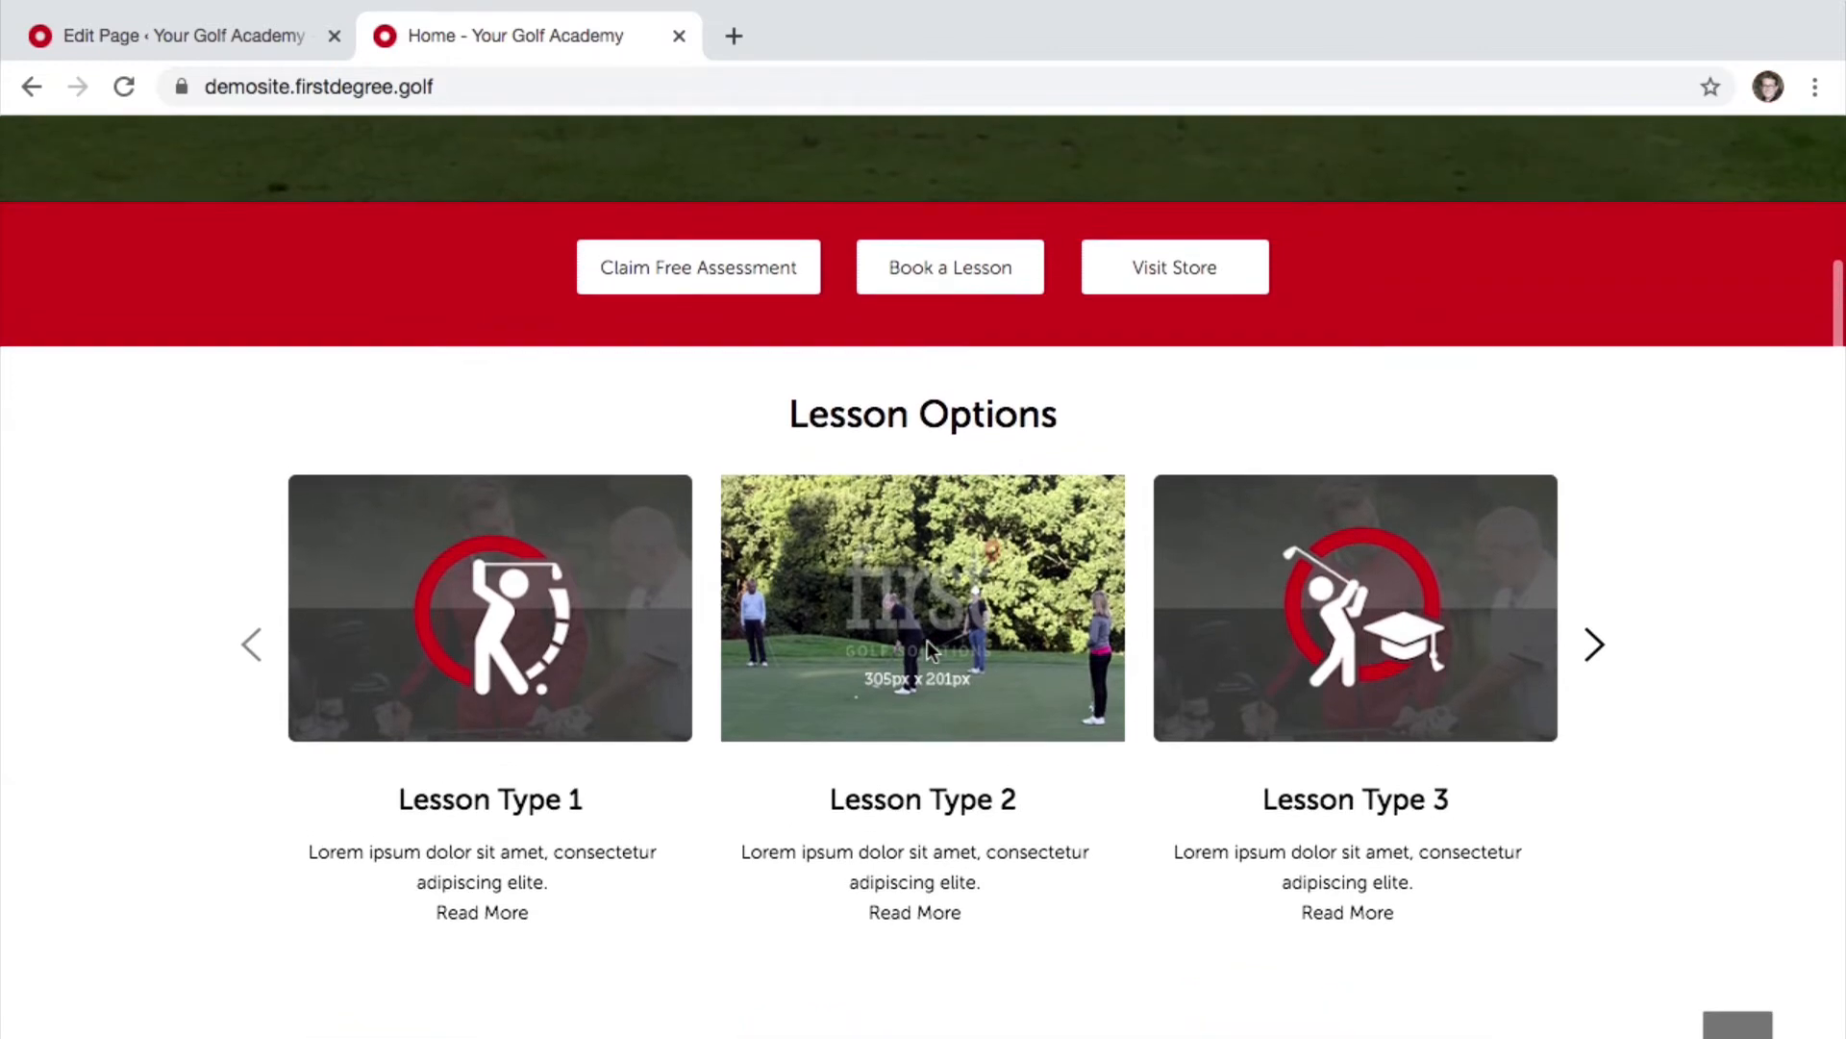
pyautogui.scroll(-2, 929, 640)
pyautogui.scroll(2, 929, 644)
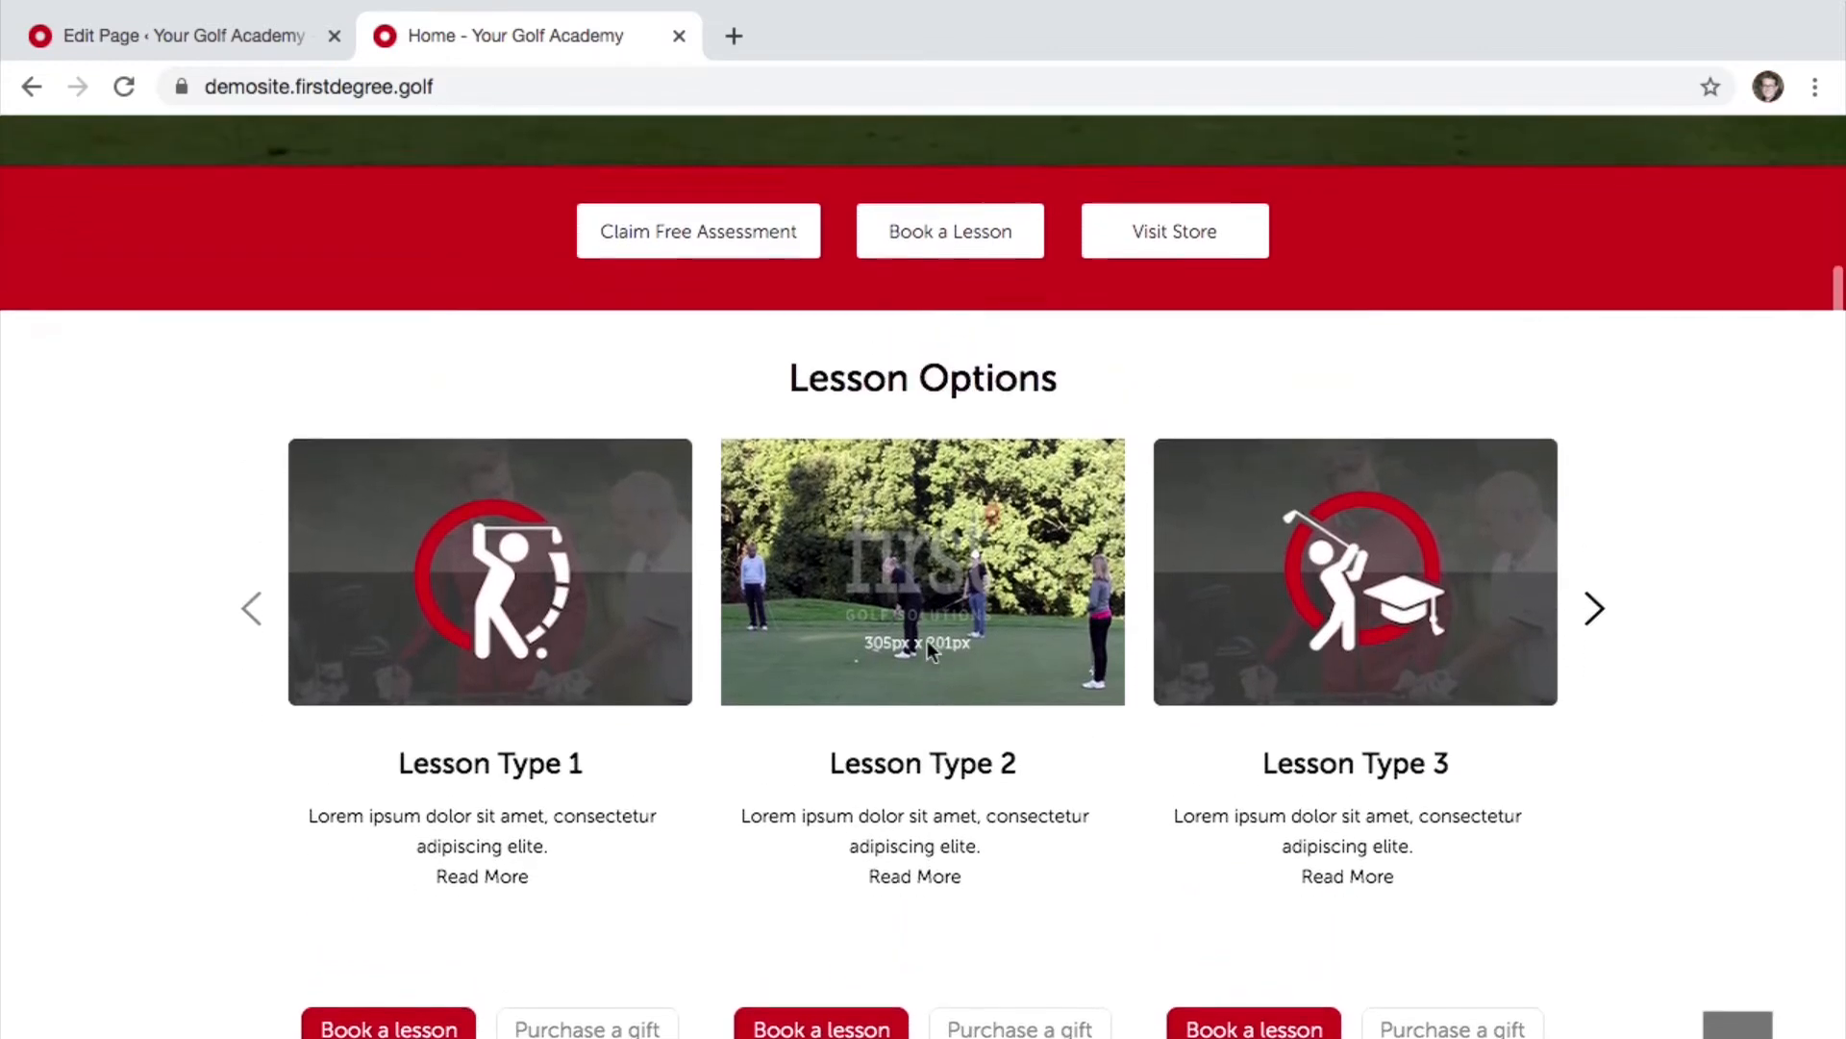
pyautogui.scroll(2, 927, 646)
pyautogui.scroll(-3, 927, 646)
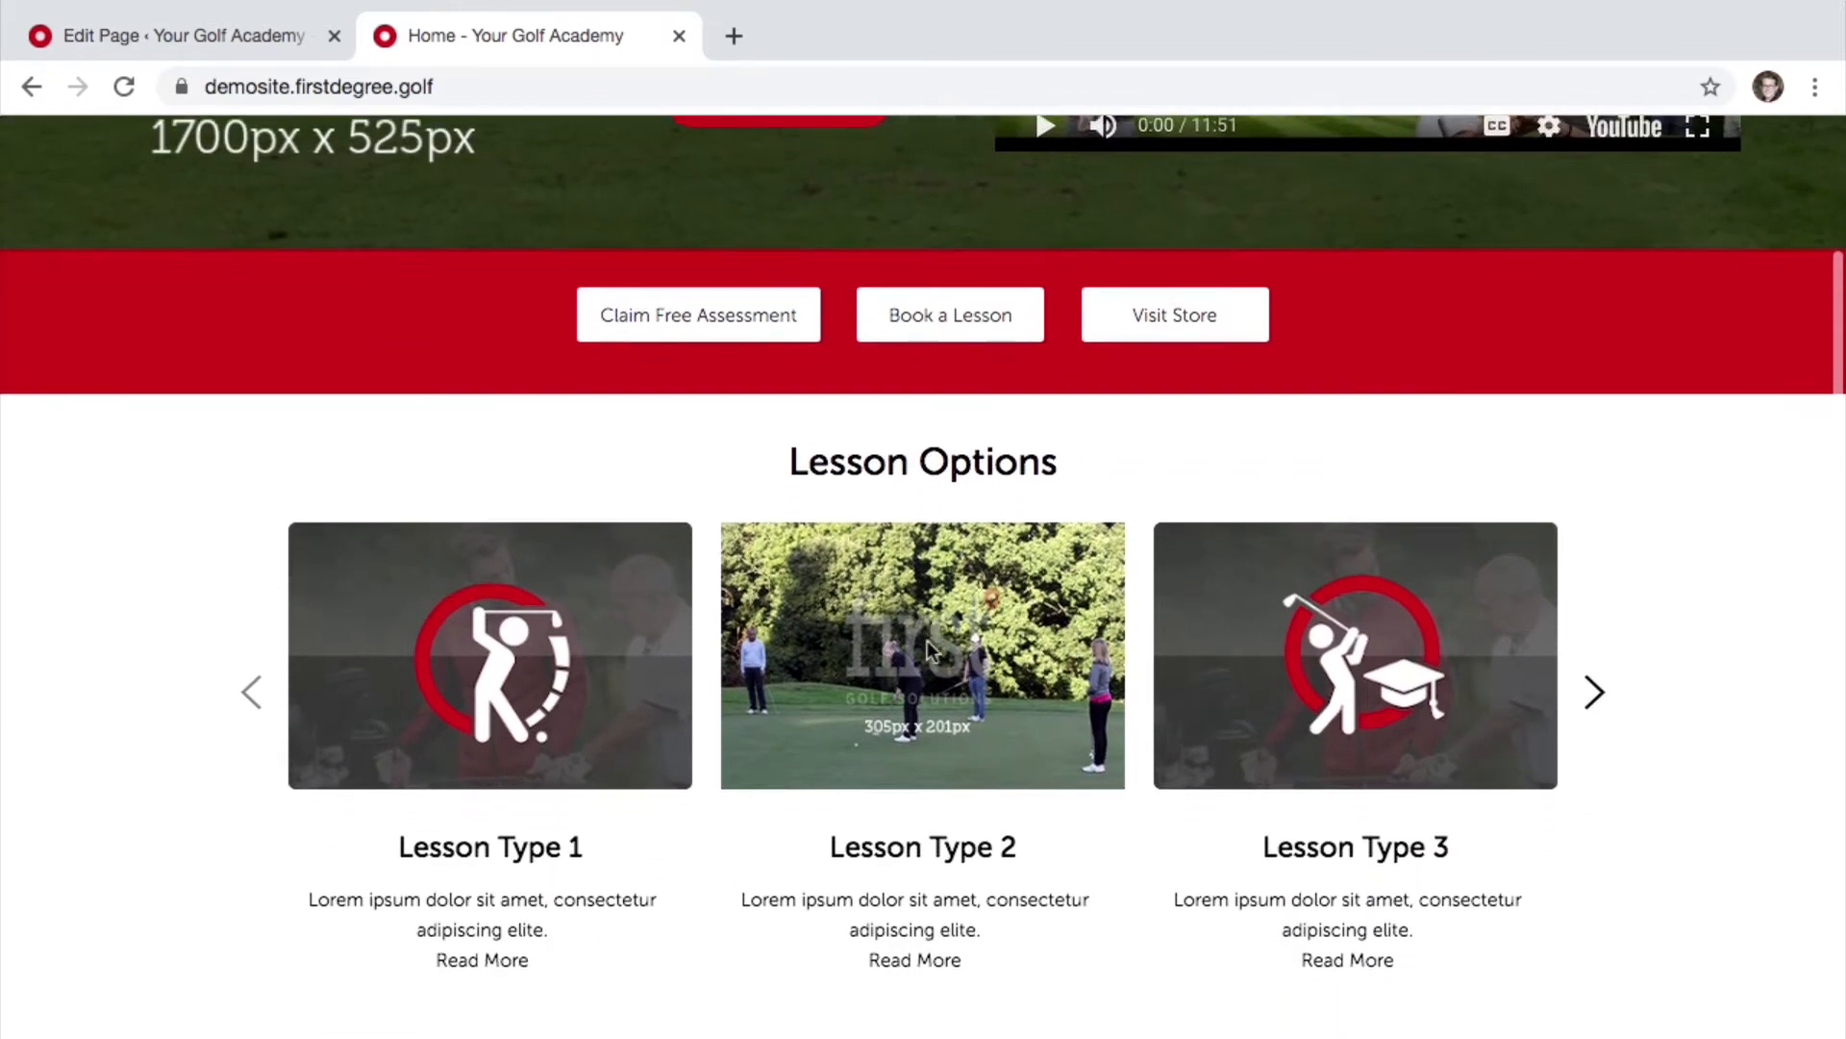
pyautogui.scroll(-2, 927, 640)
pyautogui.scroll(1, 927, 640)
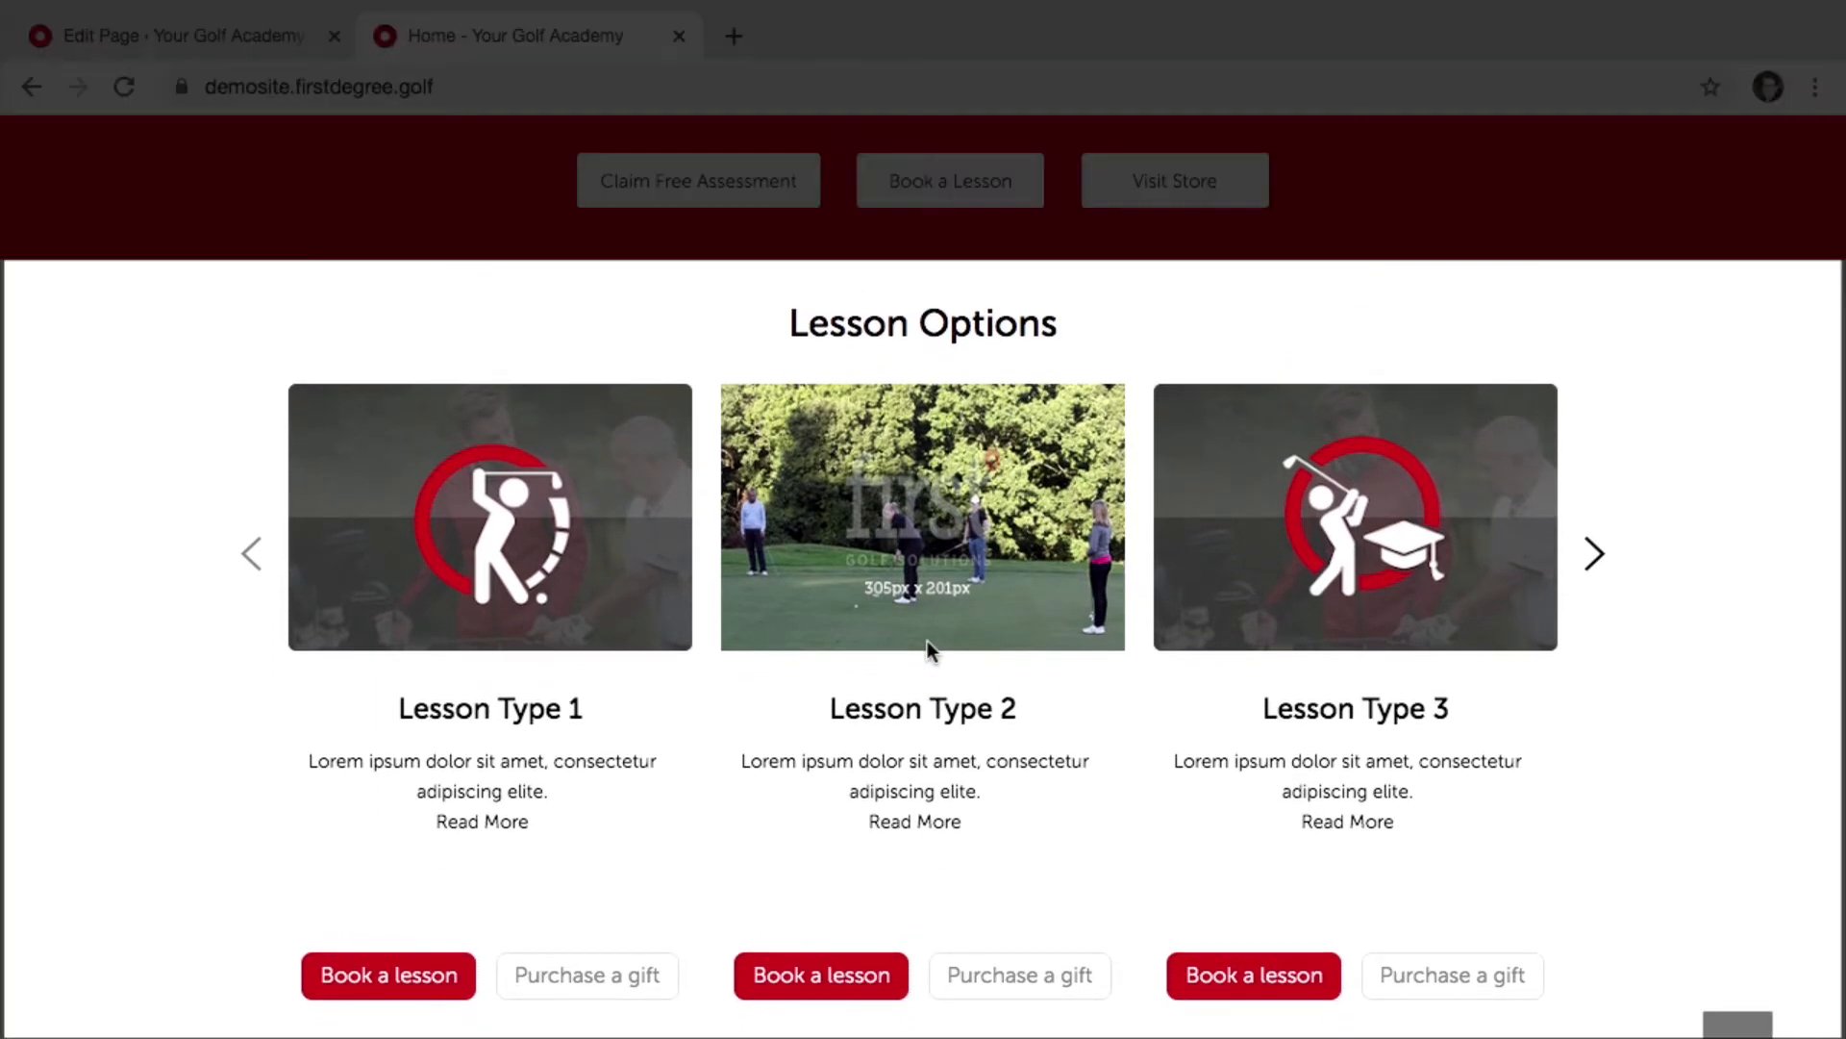
# Step: Review the coaching team, coaching facilities, pupil testimonials and FAQ sections, and return to the banner of the live home page
pyautogui.scroll(-7, 927, 641)
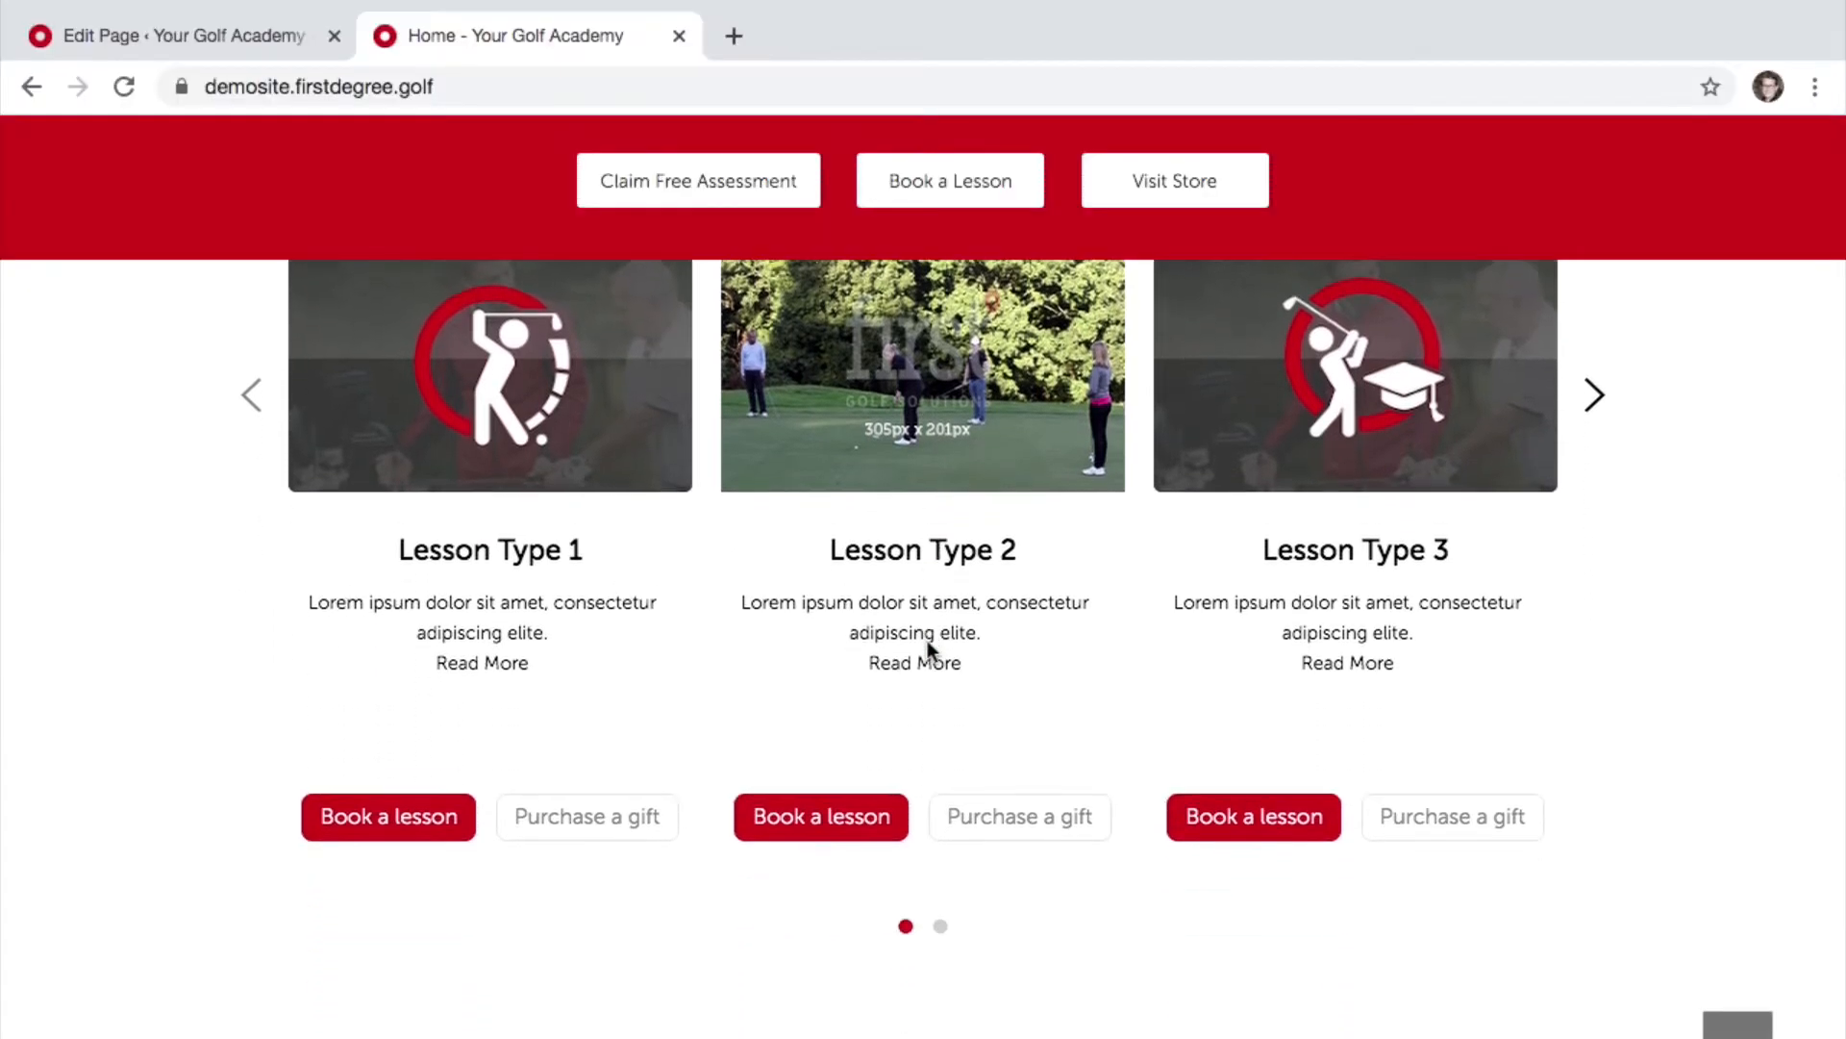
pyautogui.scroll(-3, 929, 652)
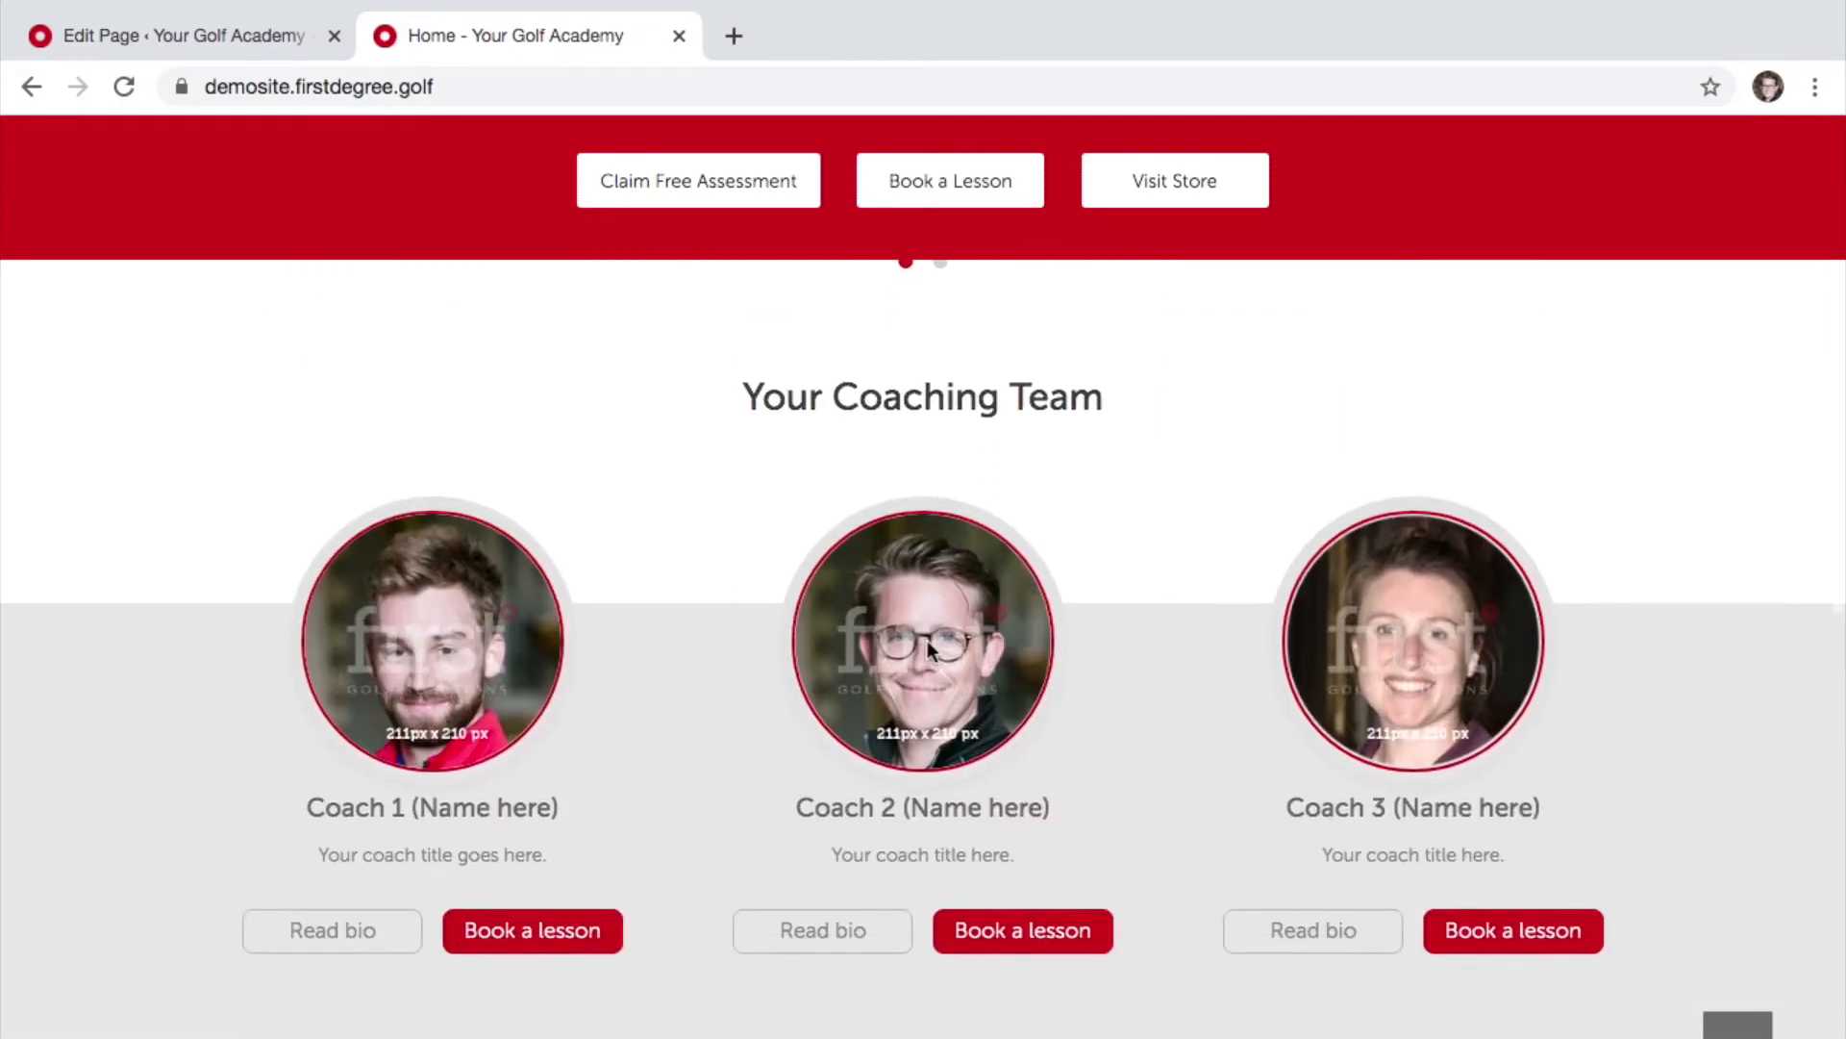
pyautogui.scroll(-6, 927, 643)
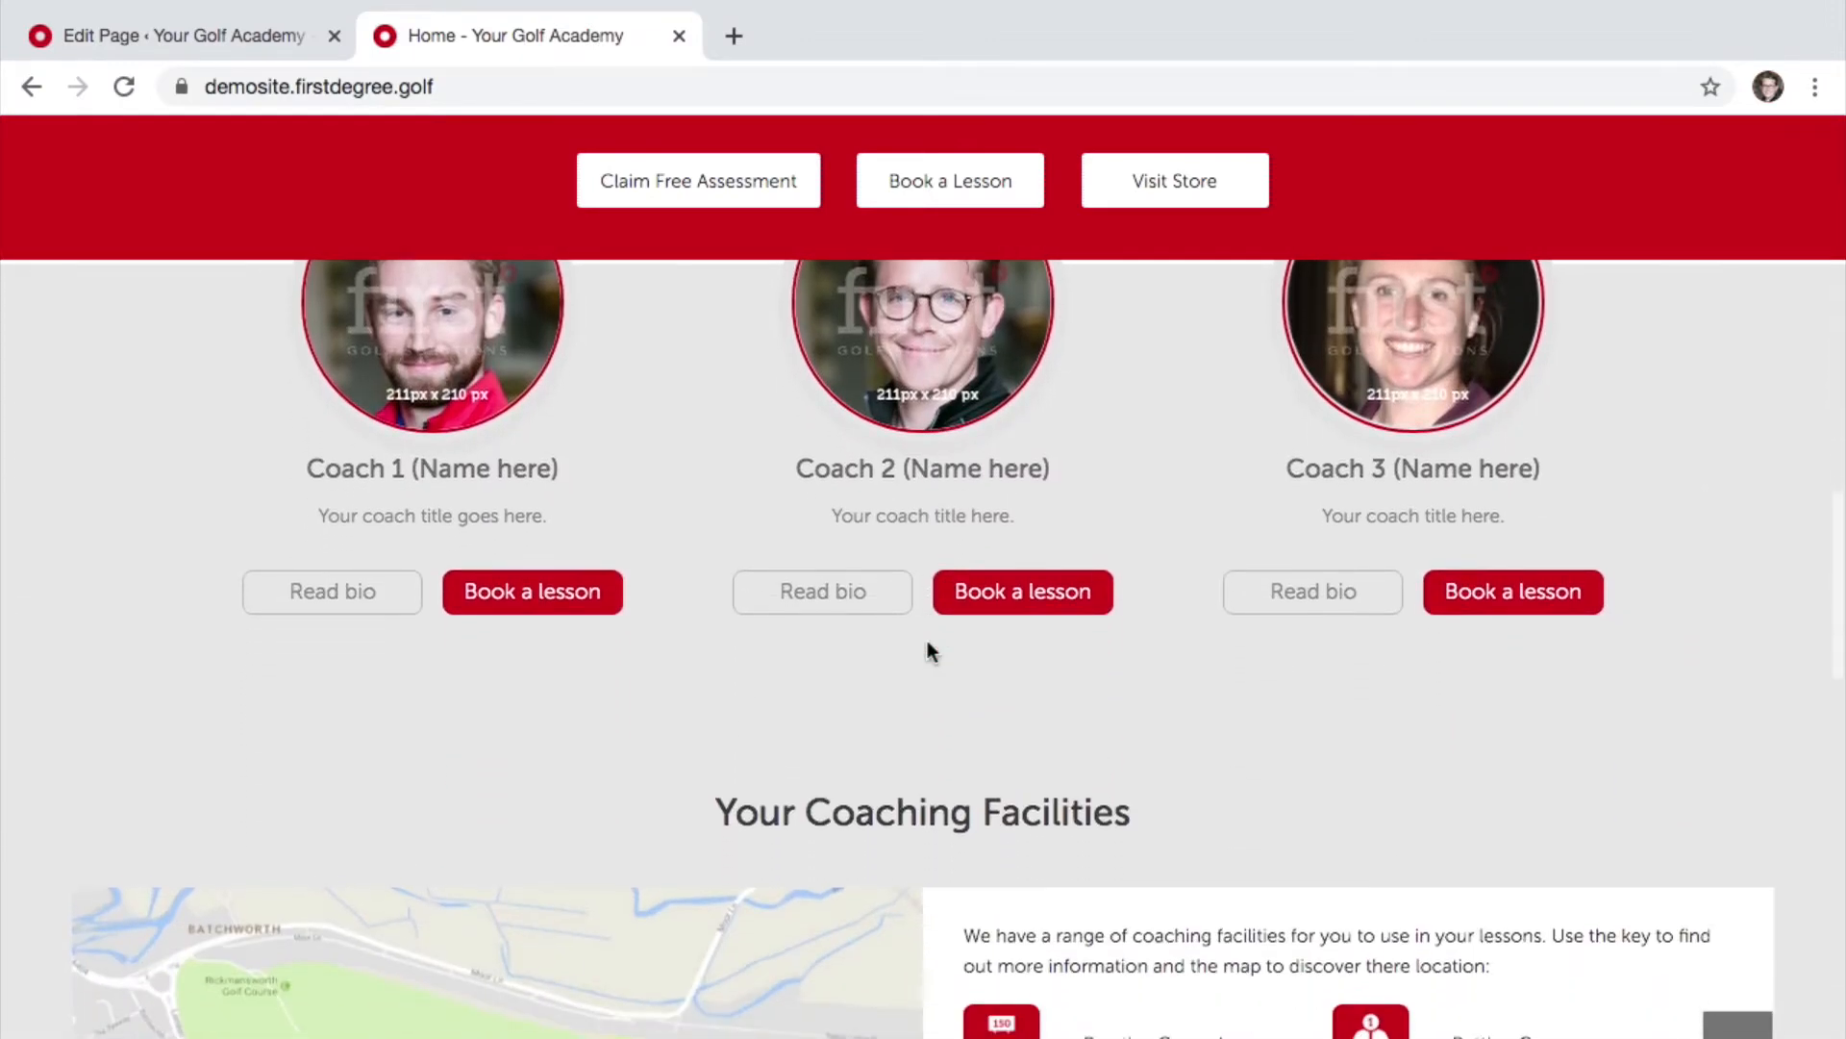
pyautogui.scroll(-4, 927, 650)
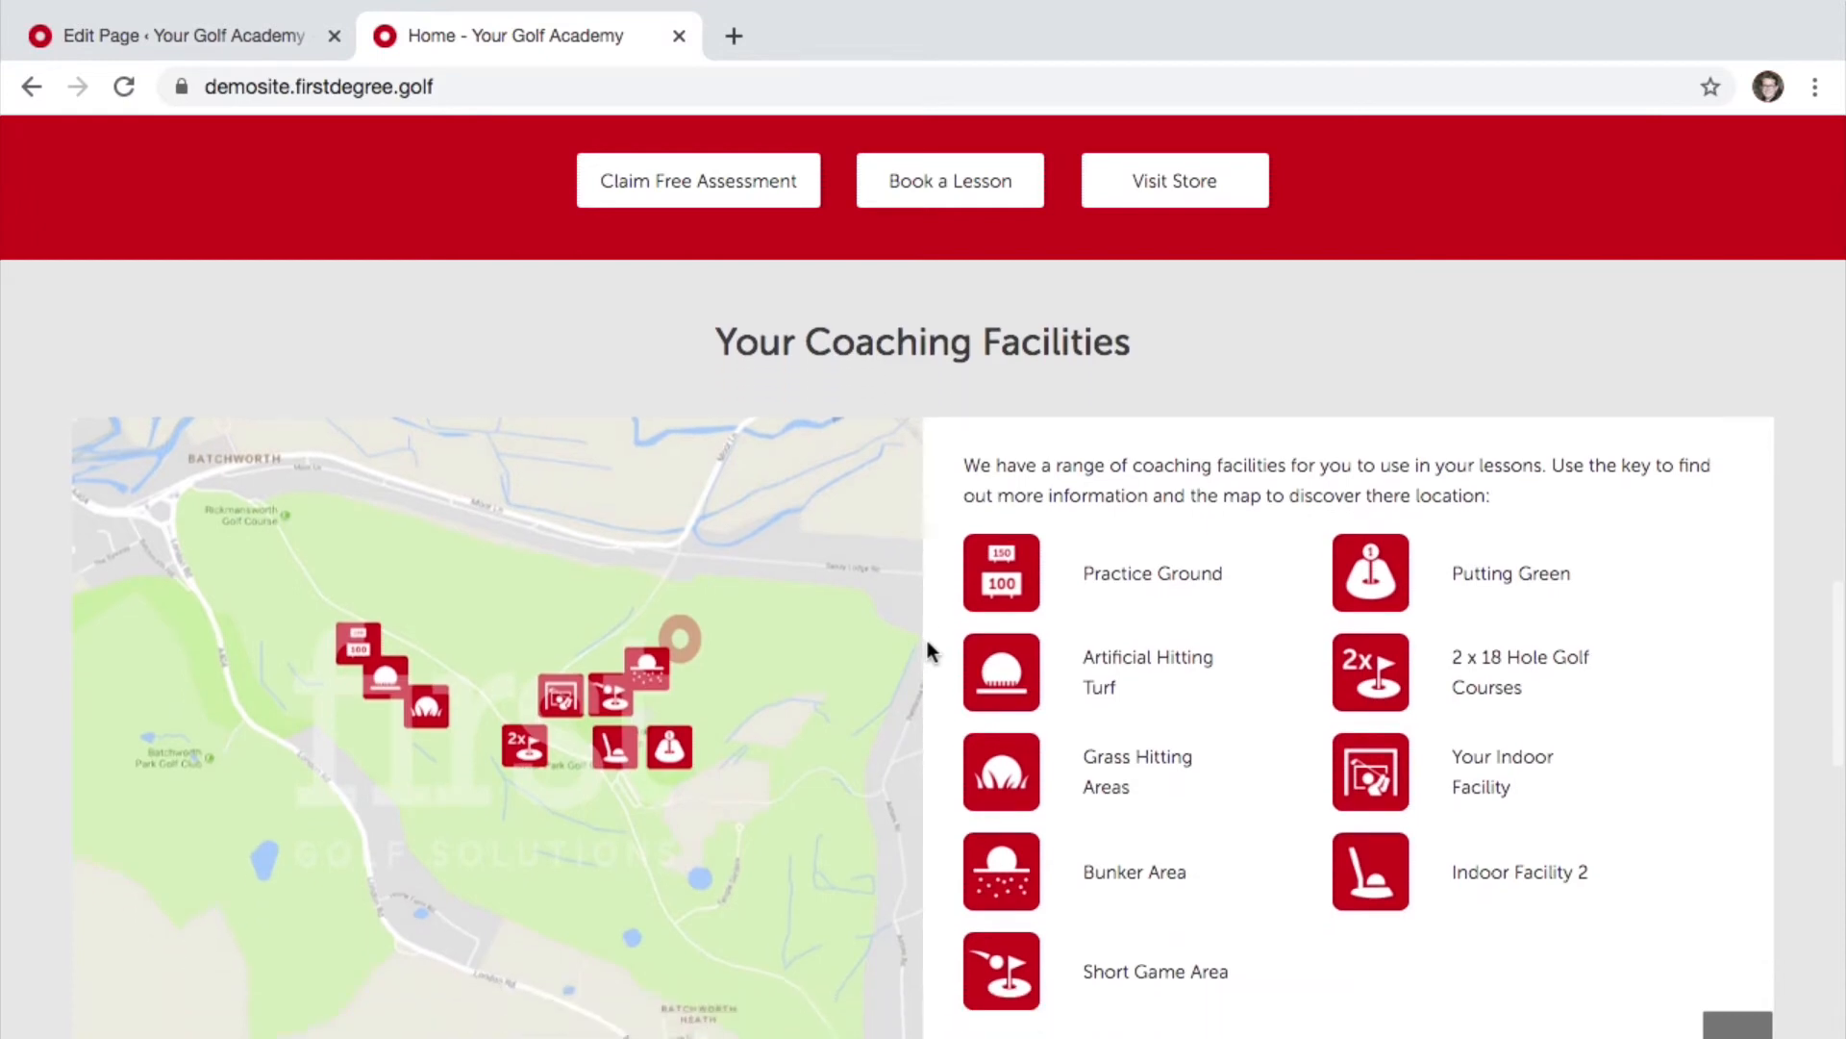
pyautogui.scroll(-5, 927, 642)
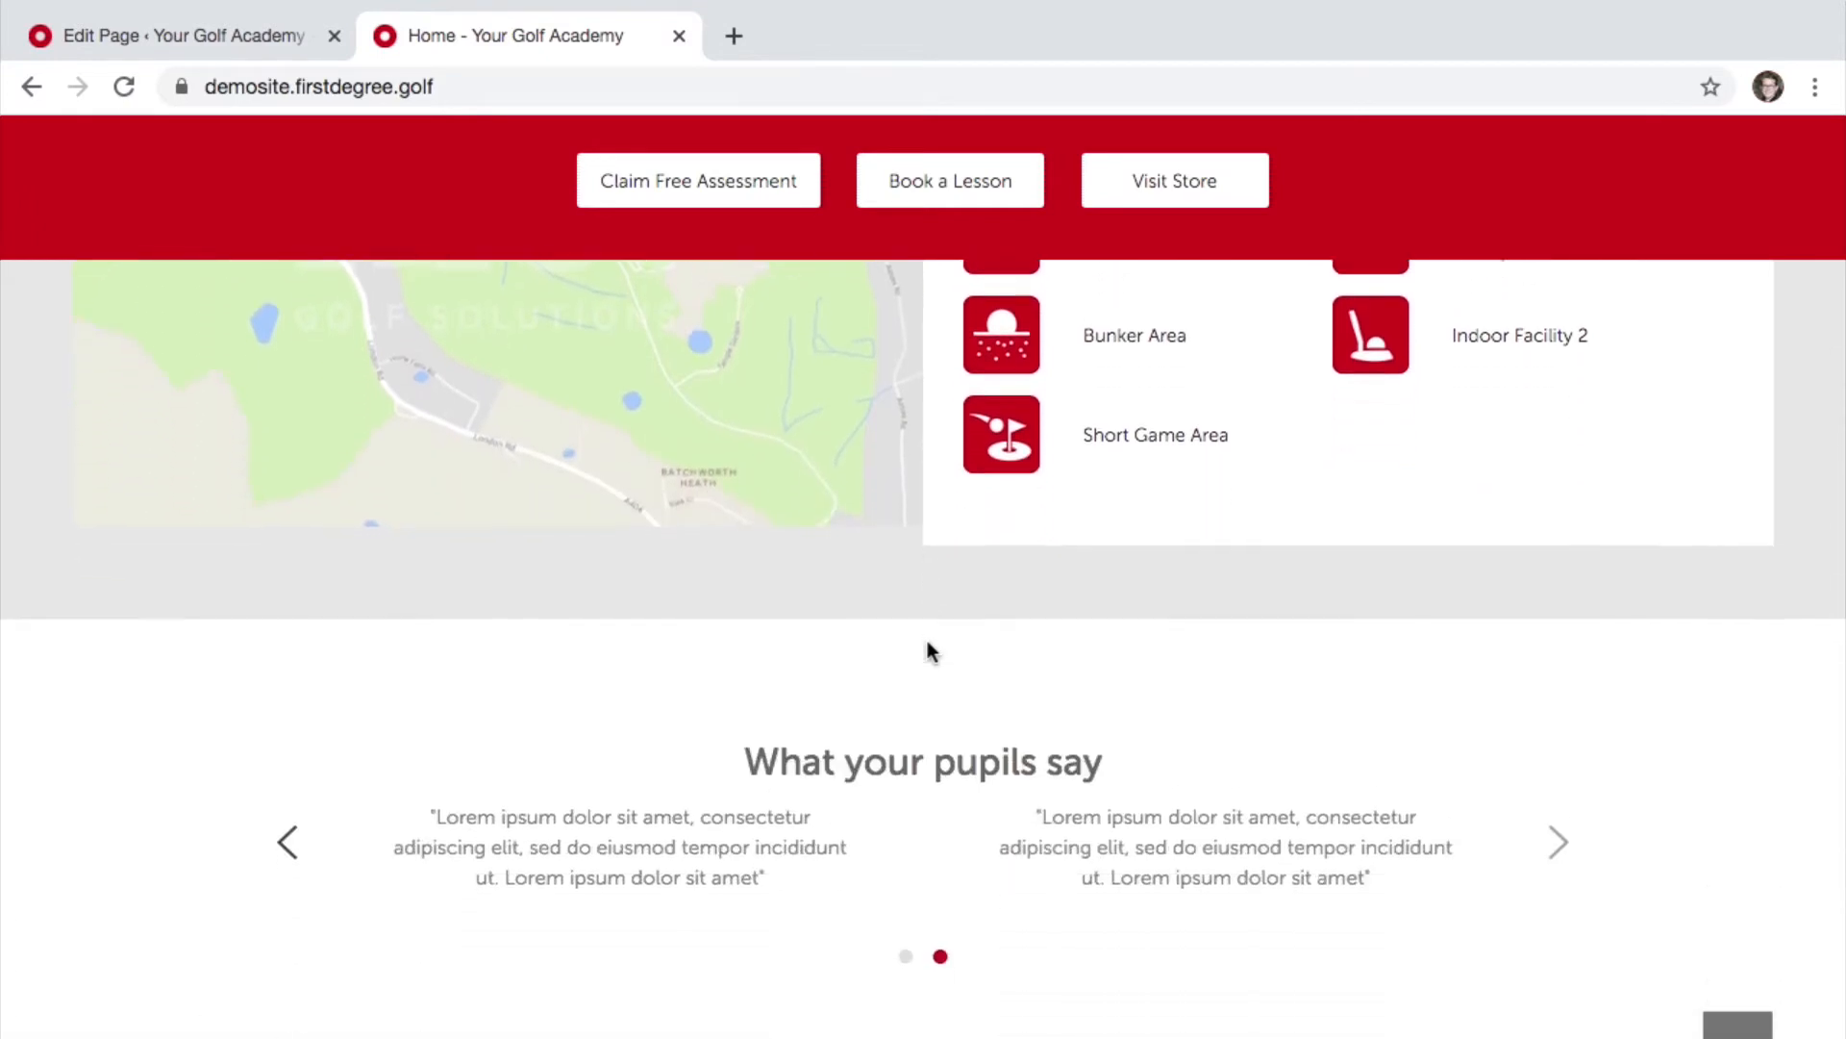
pyautogui.scroll(-3, 929, 652)
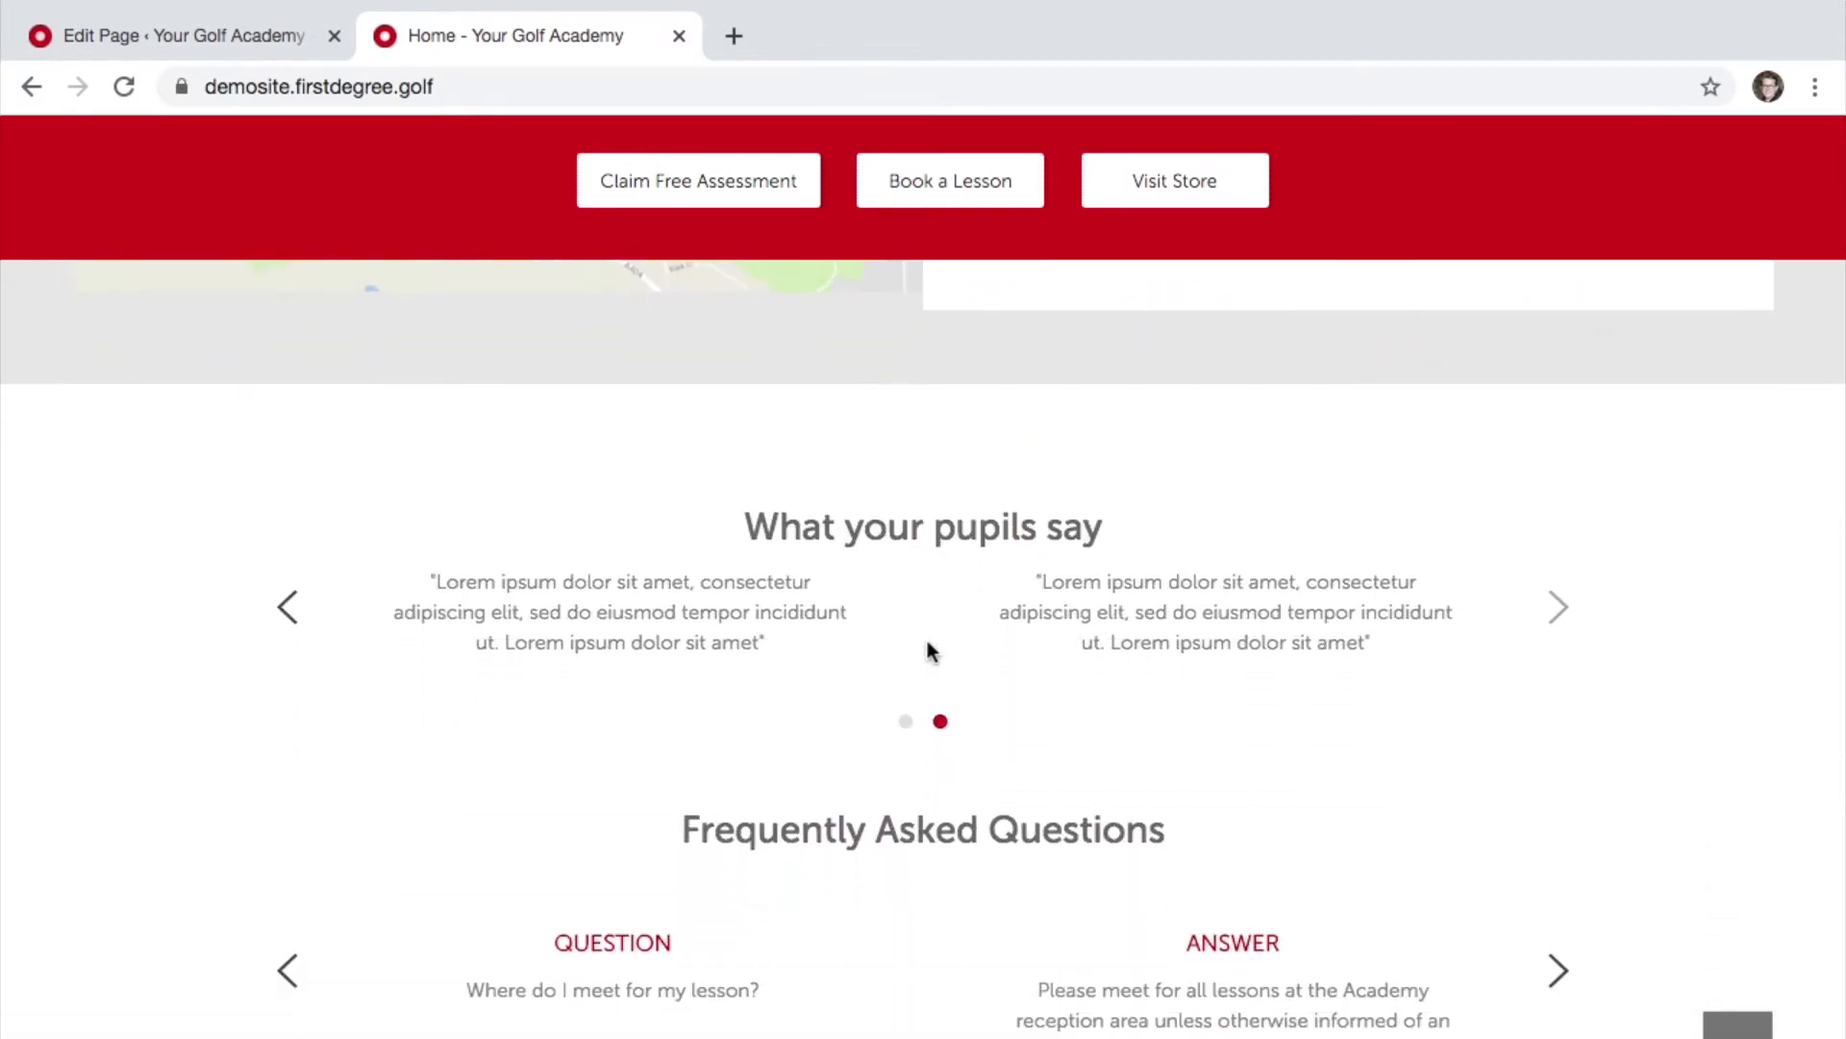
pyautogui.scroll(-1, 931, 651)
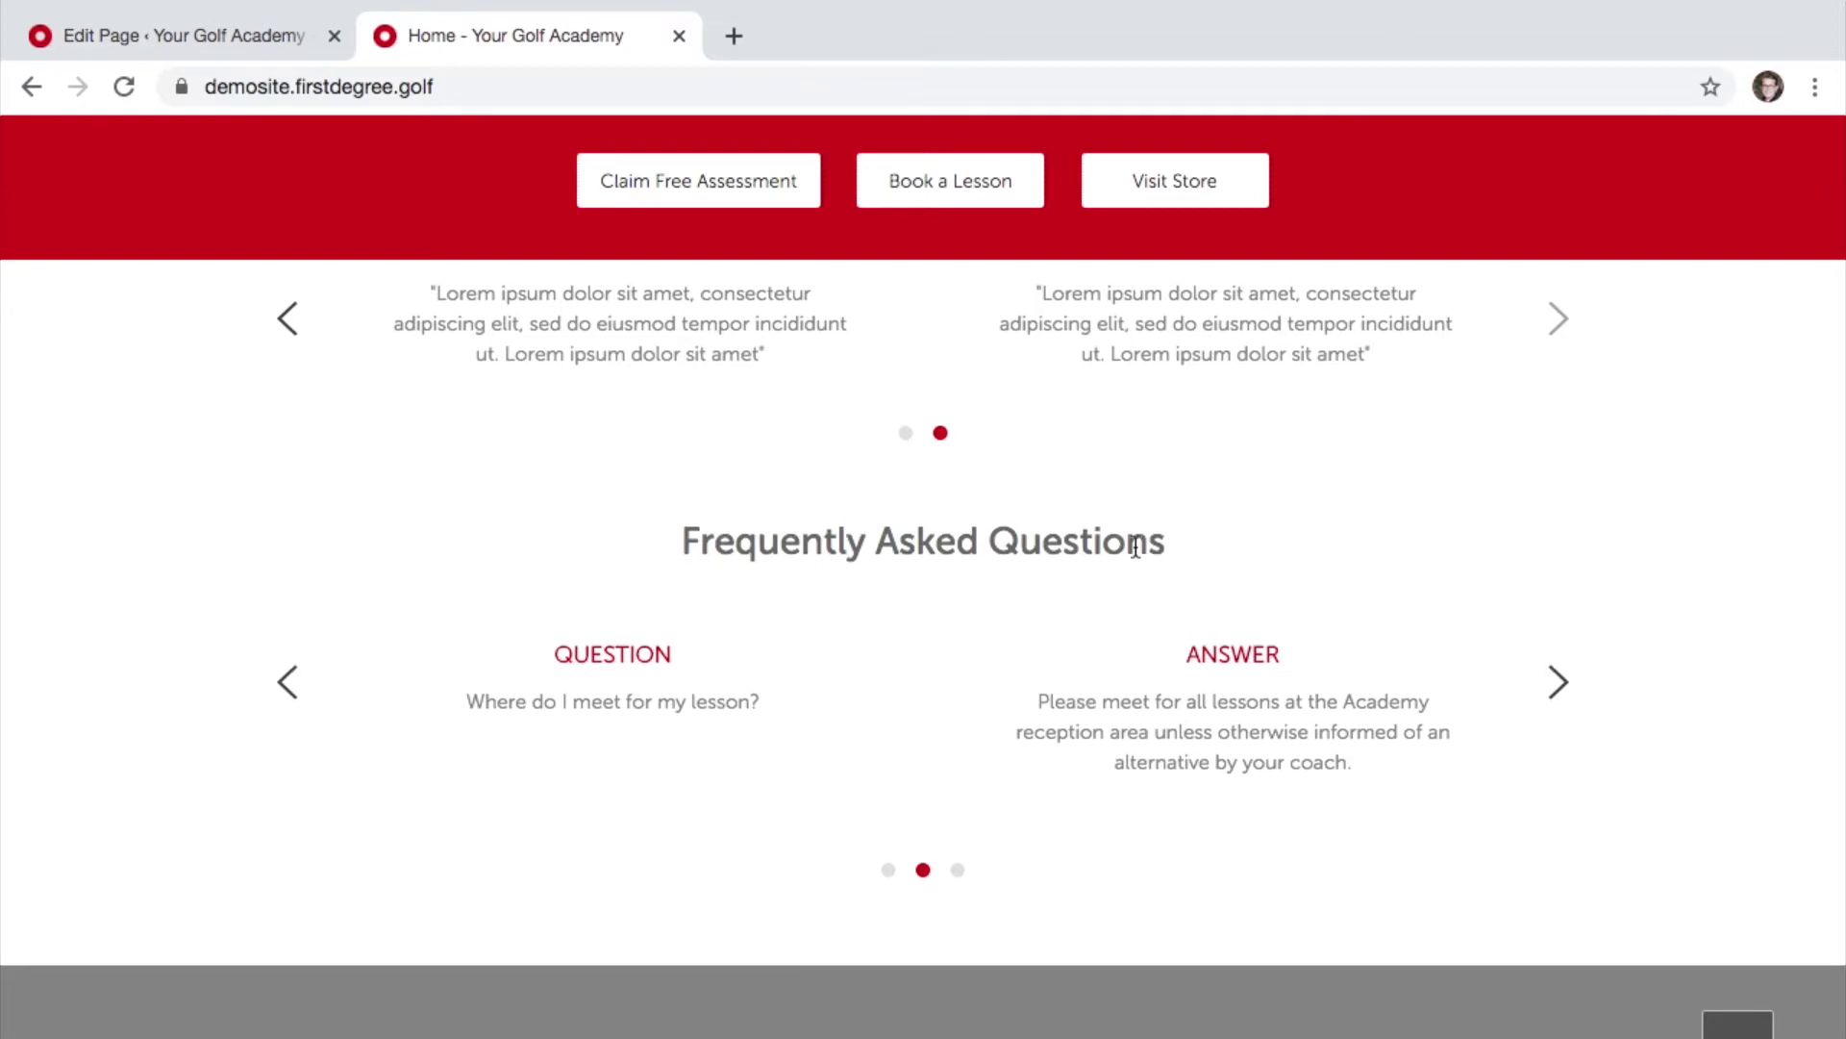
pyautogui.scroll(15, 1136, 546)
pyautogui.scroll(10, 1135, 556)
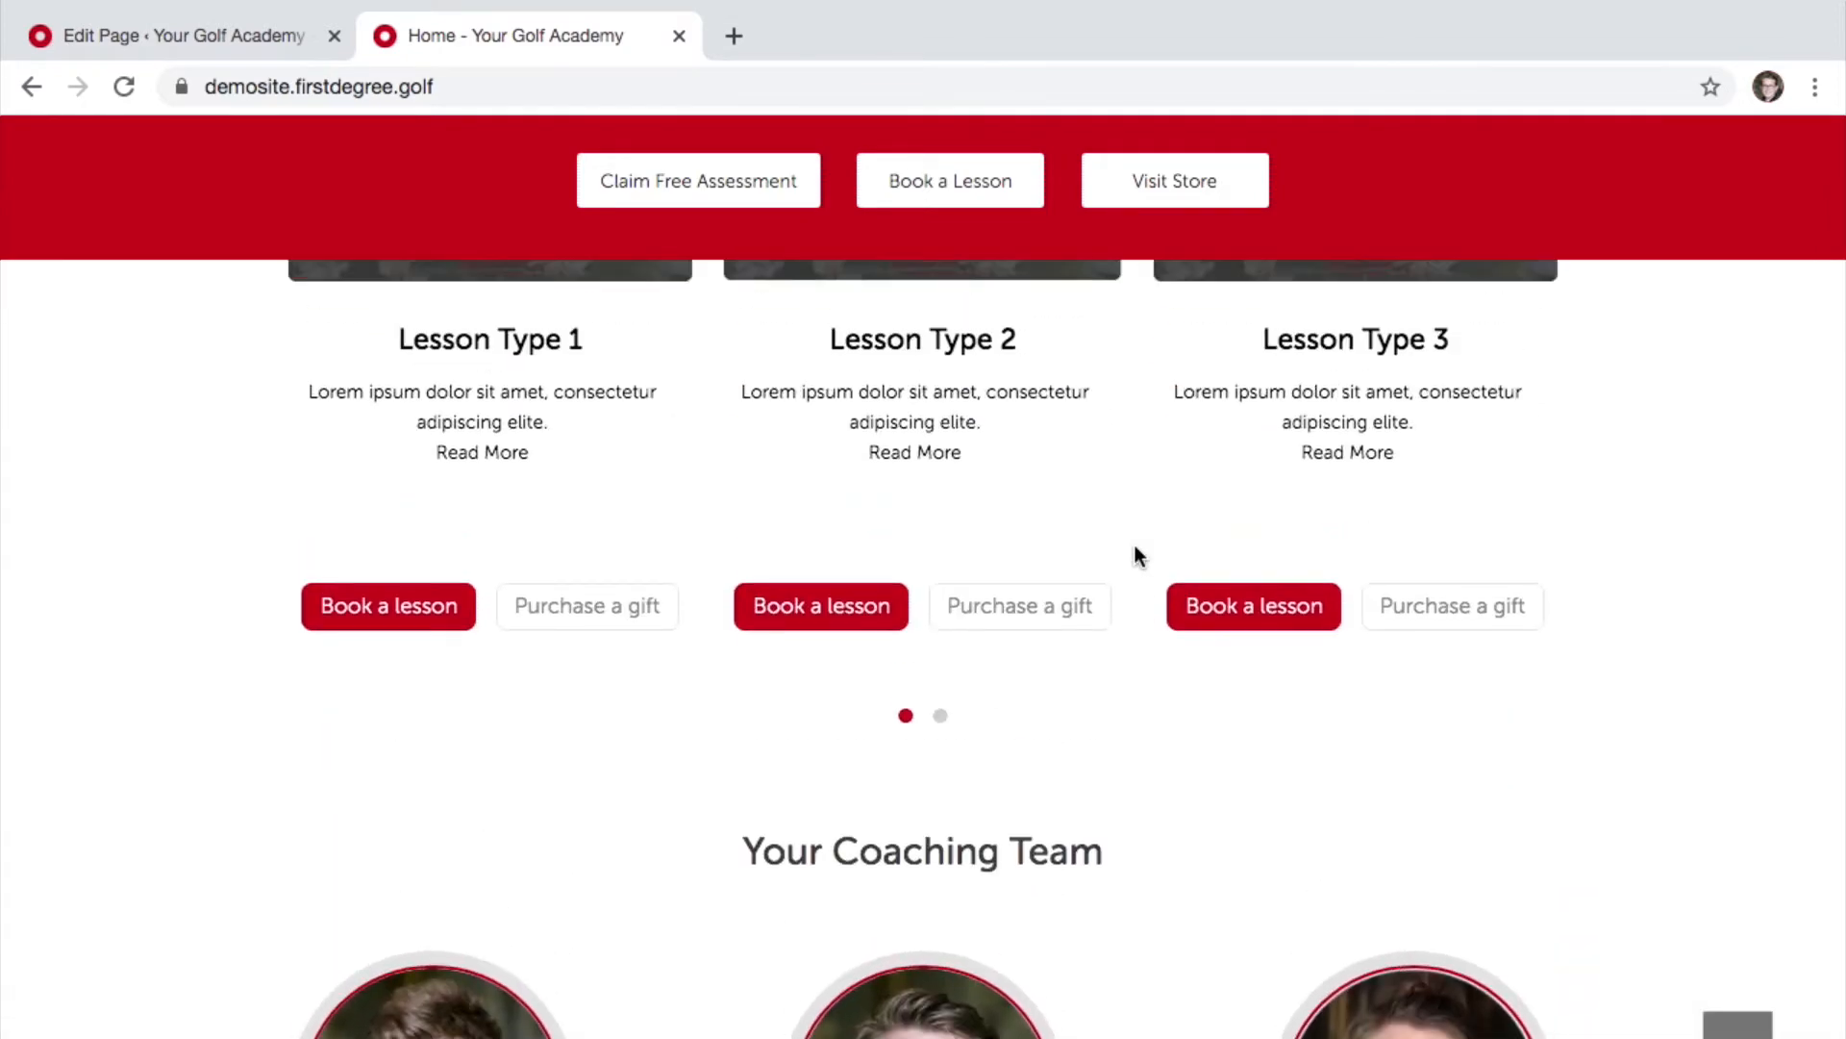
pyautogui.scroll(-2, 978, 590)
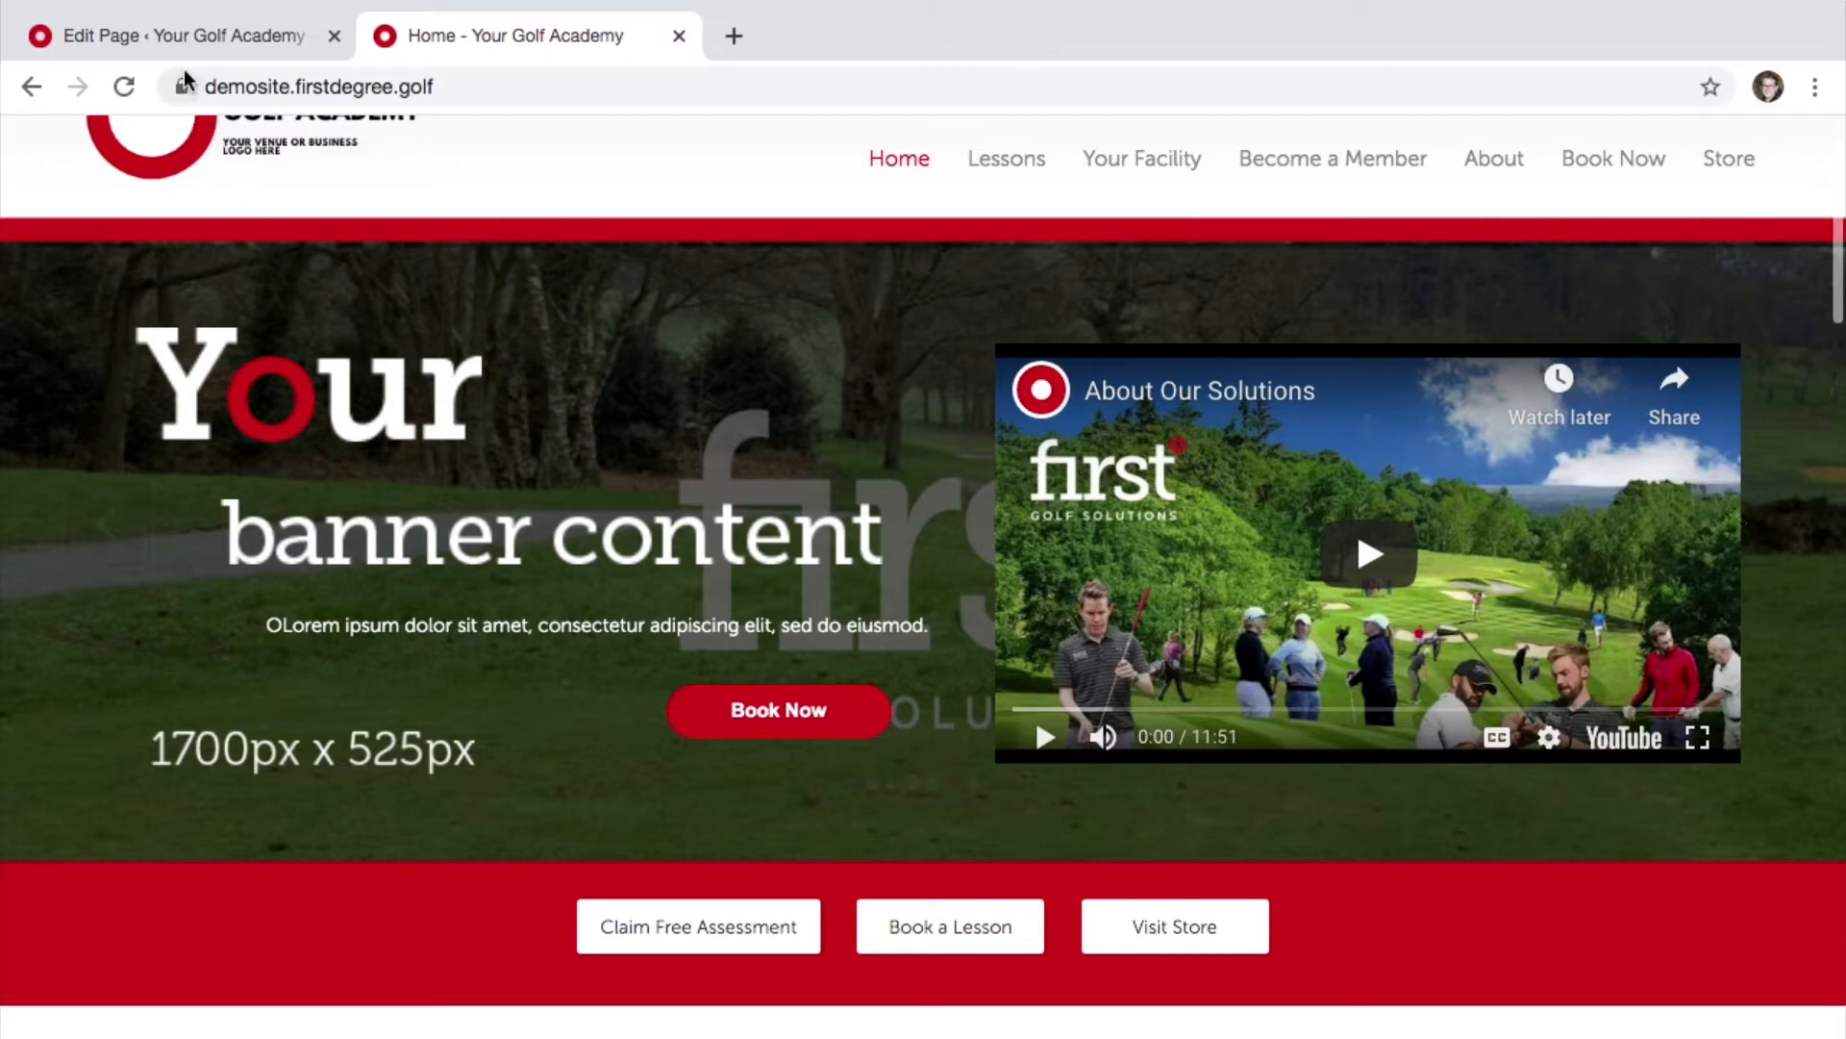
# Step: Compare the Advanced Layerslider and Headerbar elements in the Home page editor with the banner and buttons on the live page
pyautogui.click(168, 36)
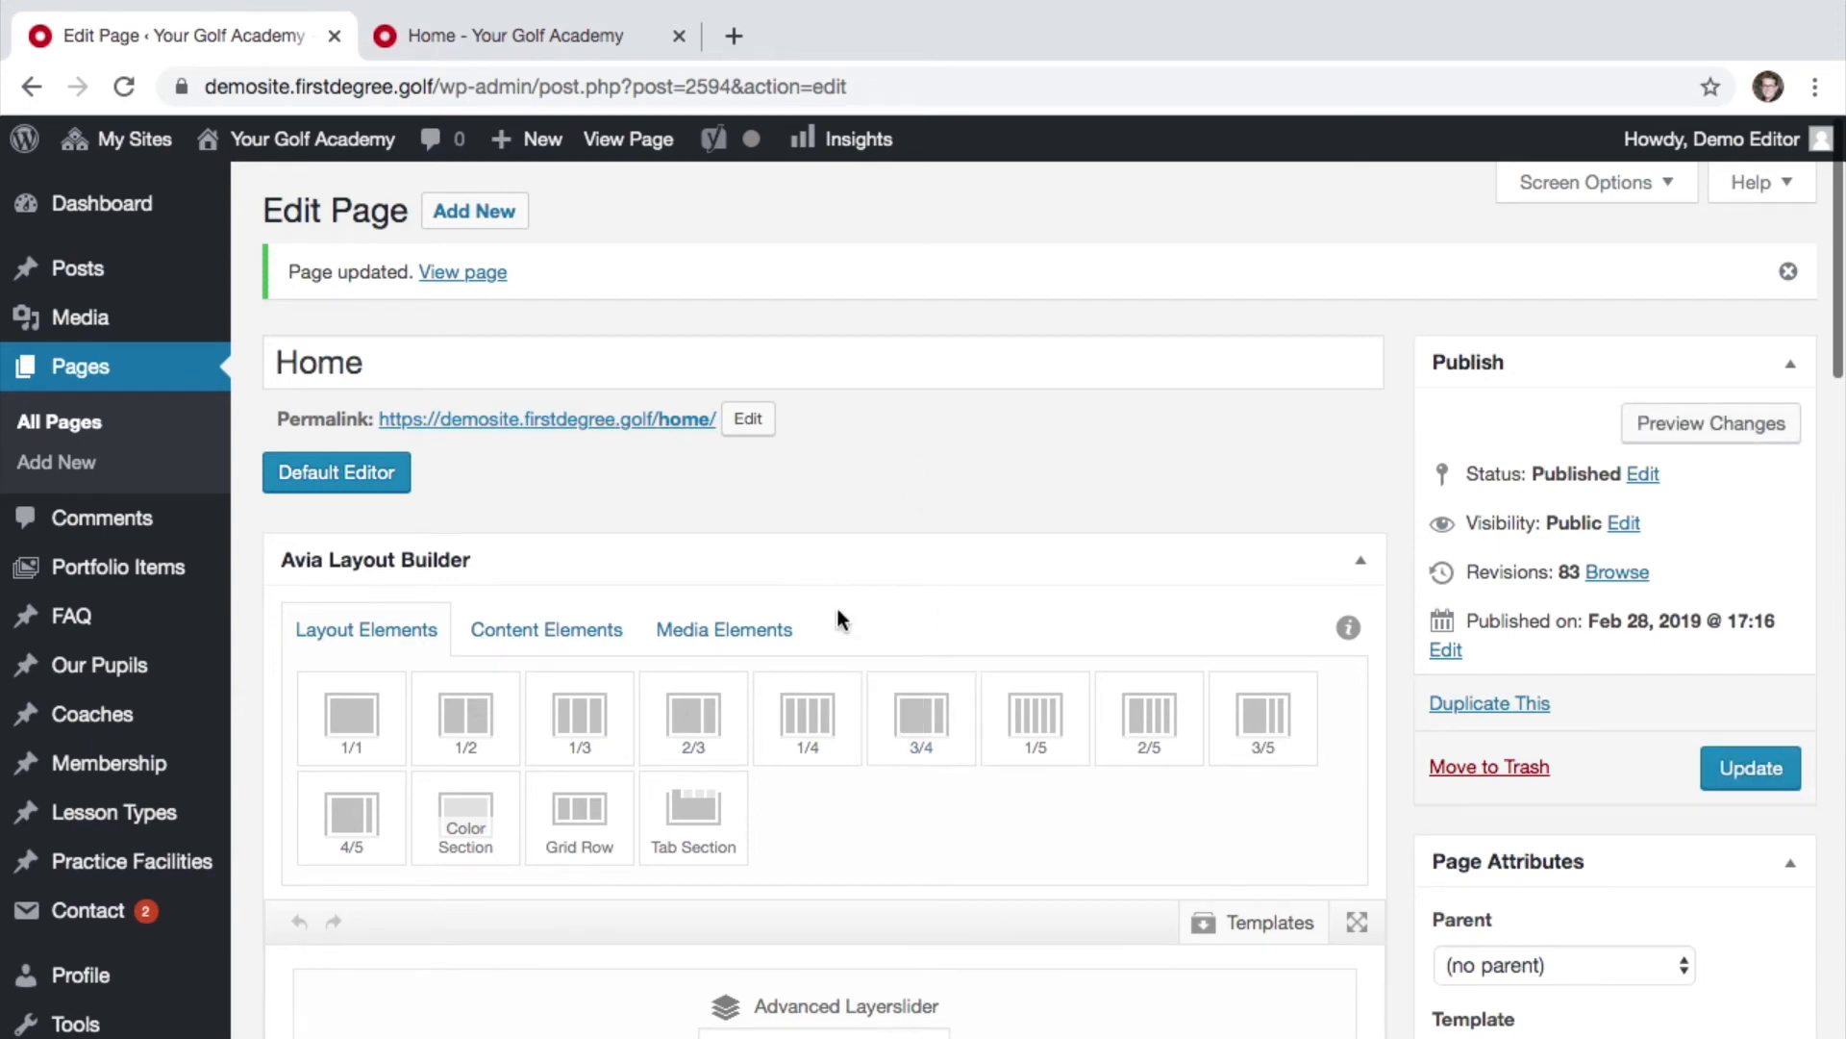
pyautogui.scroll(-2, 835, 626)
pyautogui.scroll(-3, 837, 634)
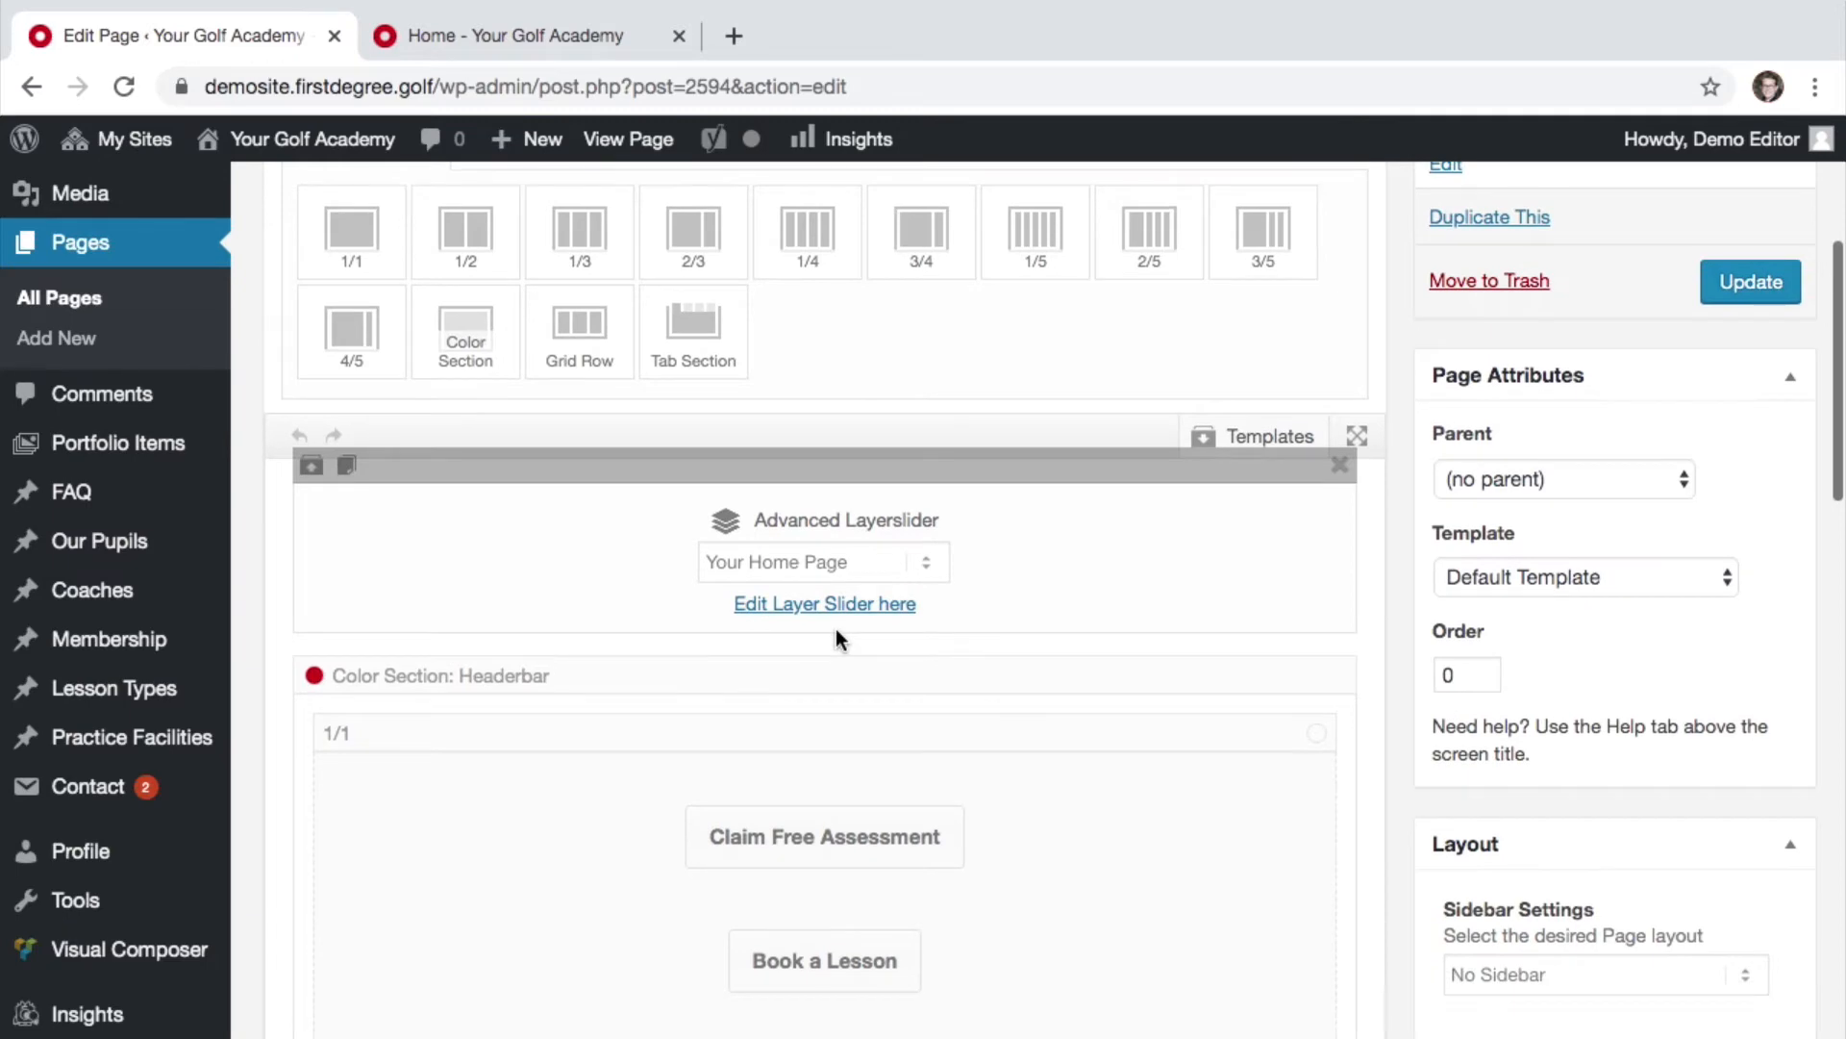
pyautogui.scroll(-1, 837, 631)
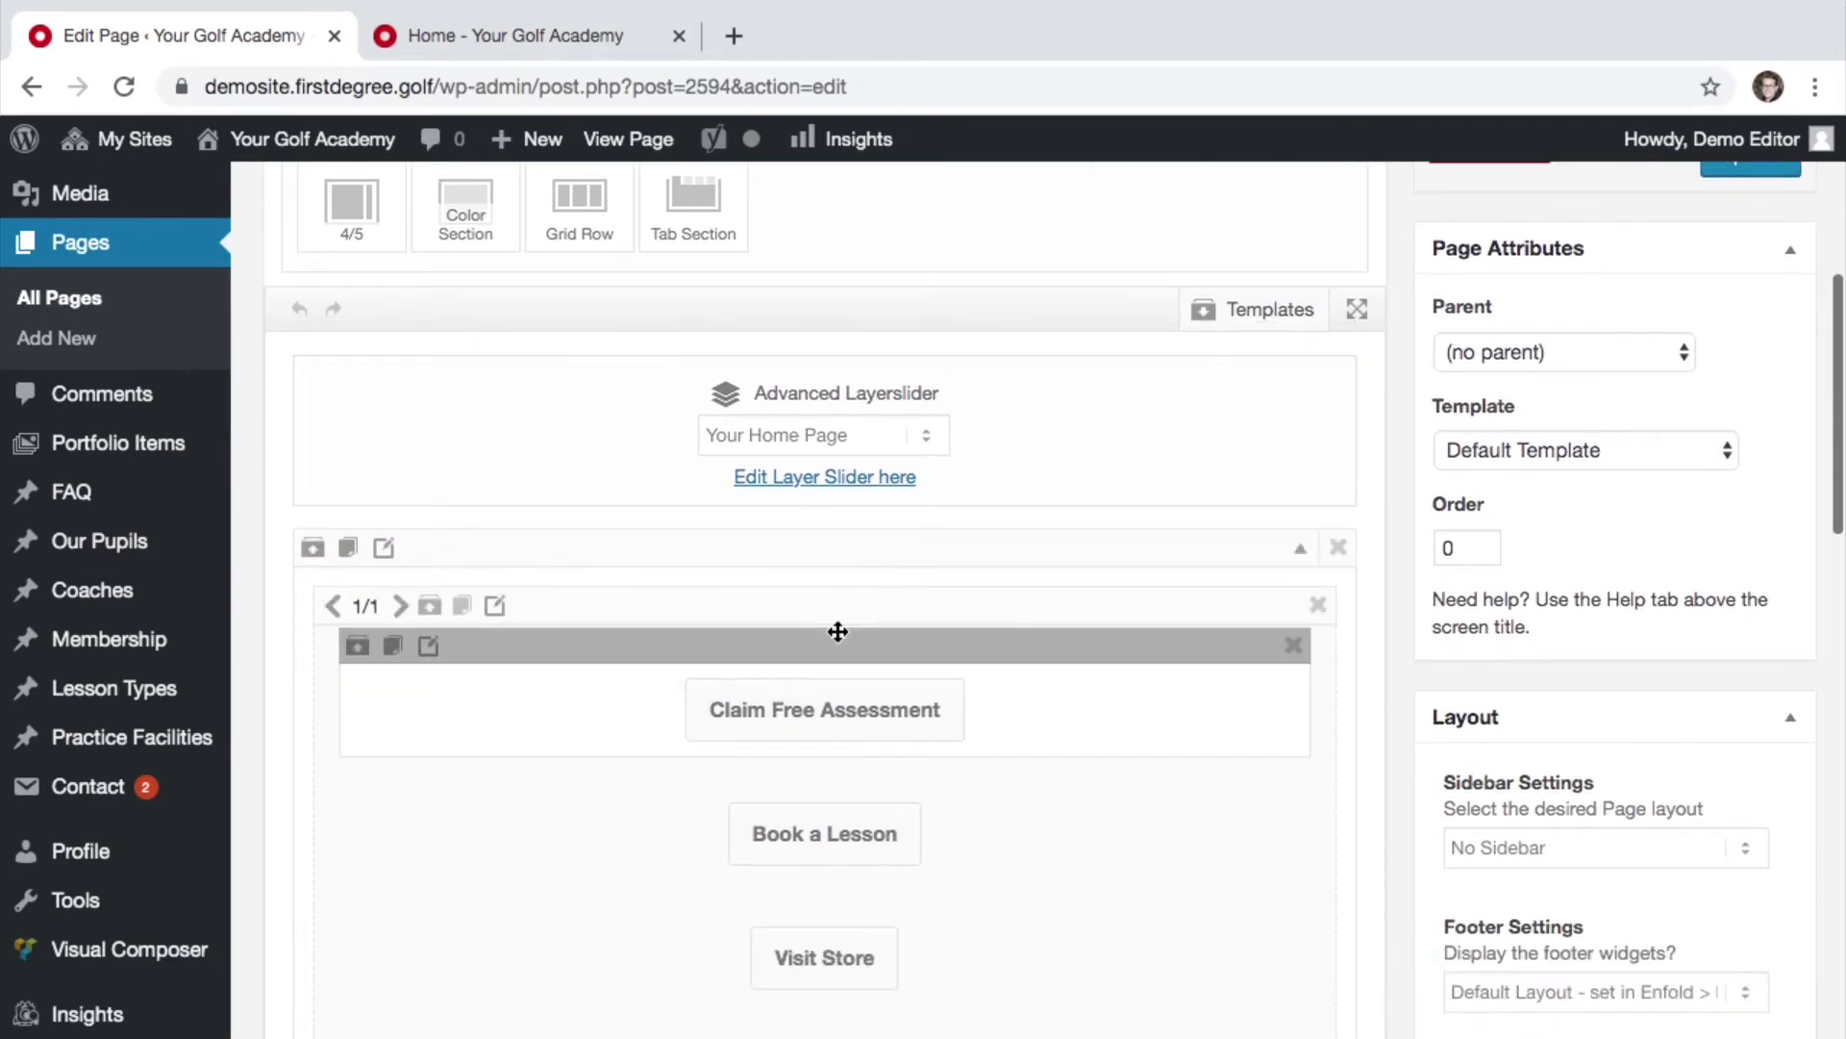
pyautogui.scroll(-1, 837, 631)
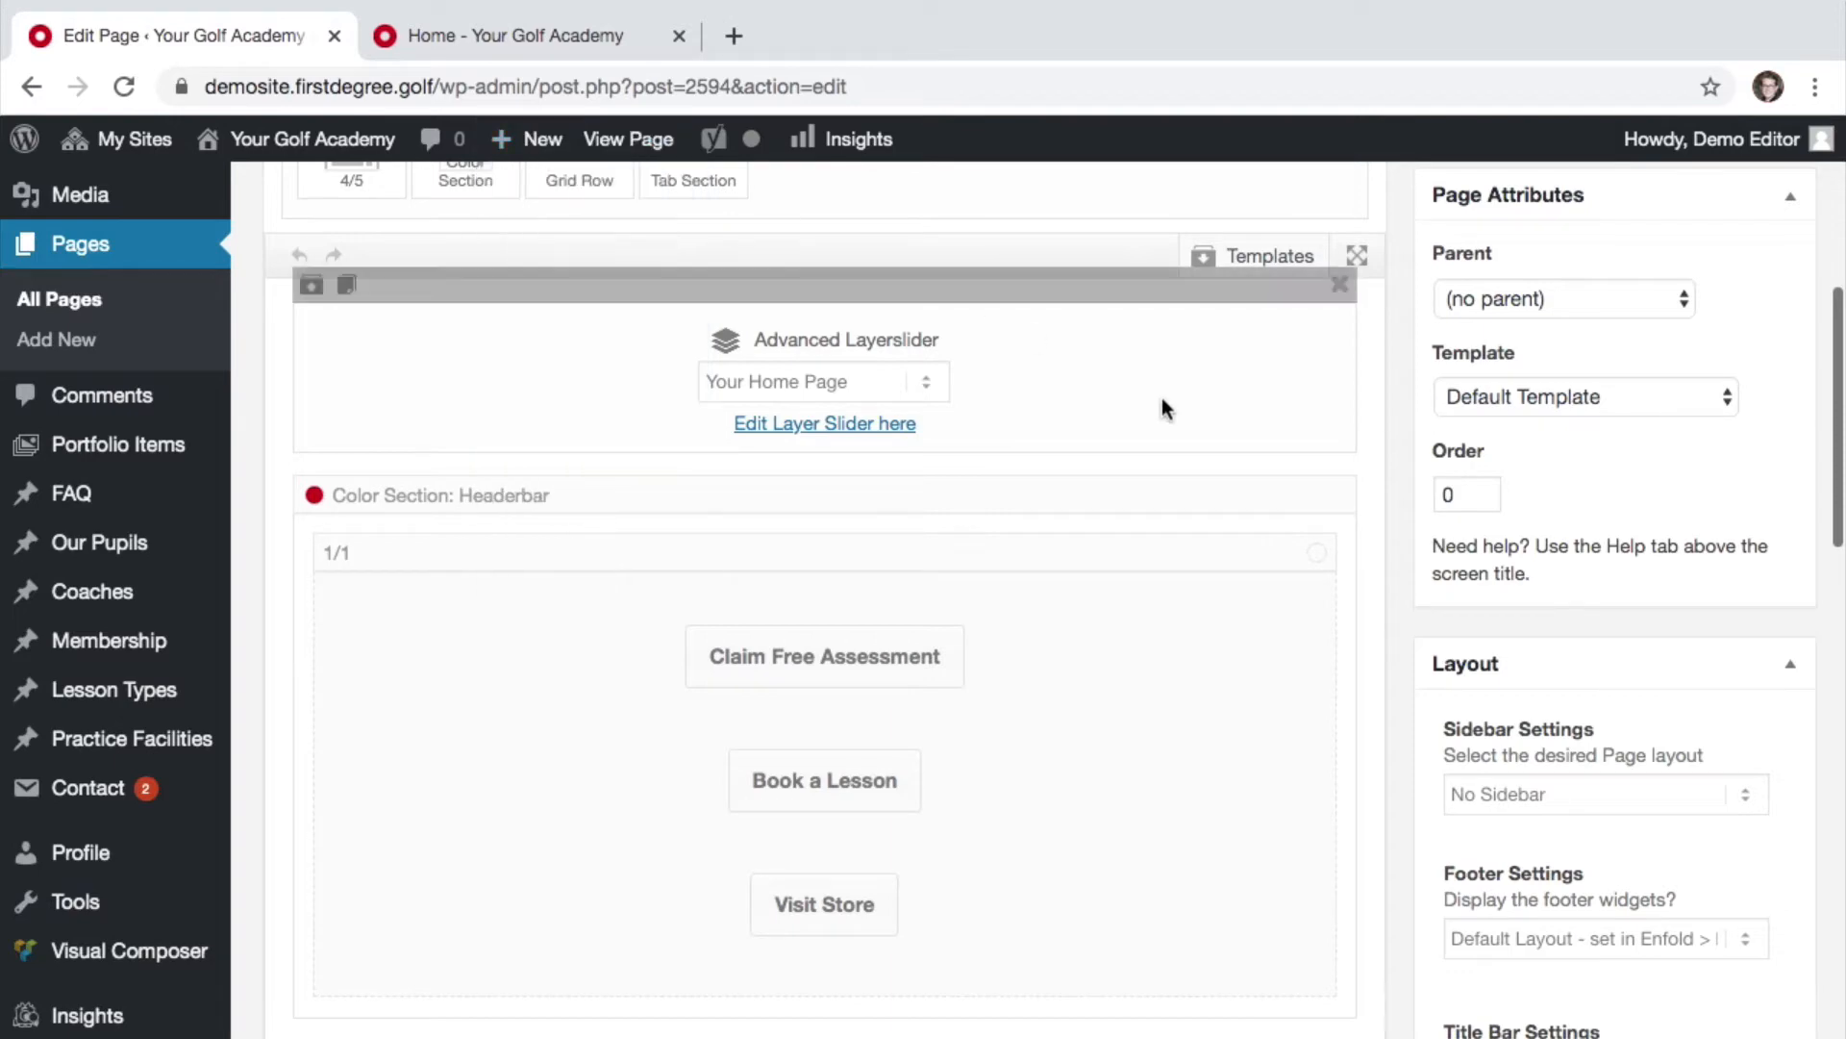
pyautogui.scroll(2, 1164, 408)
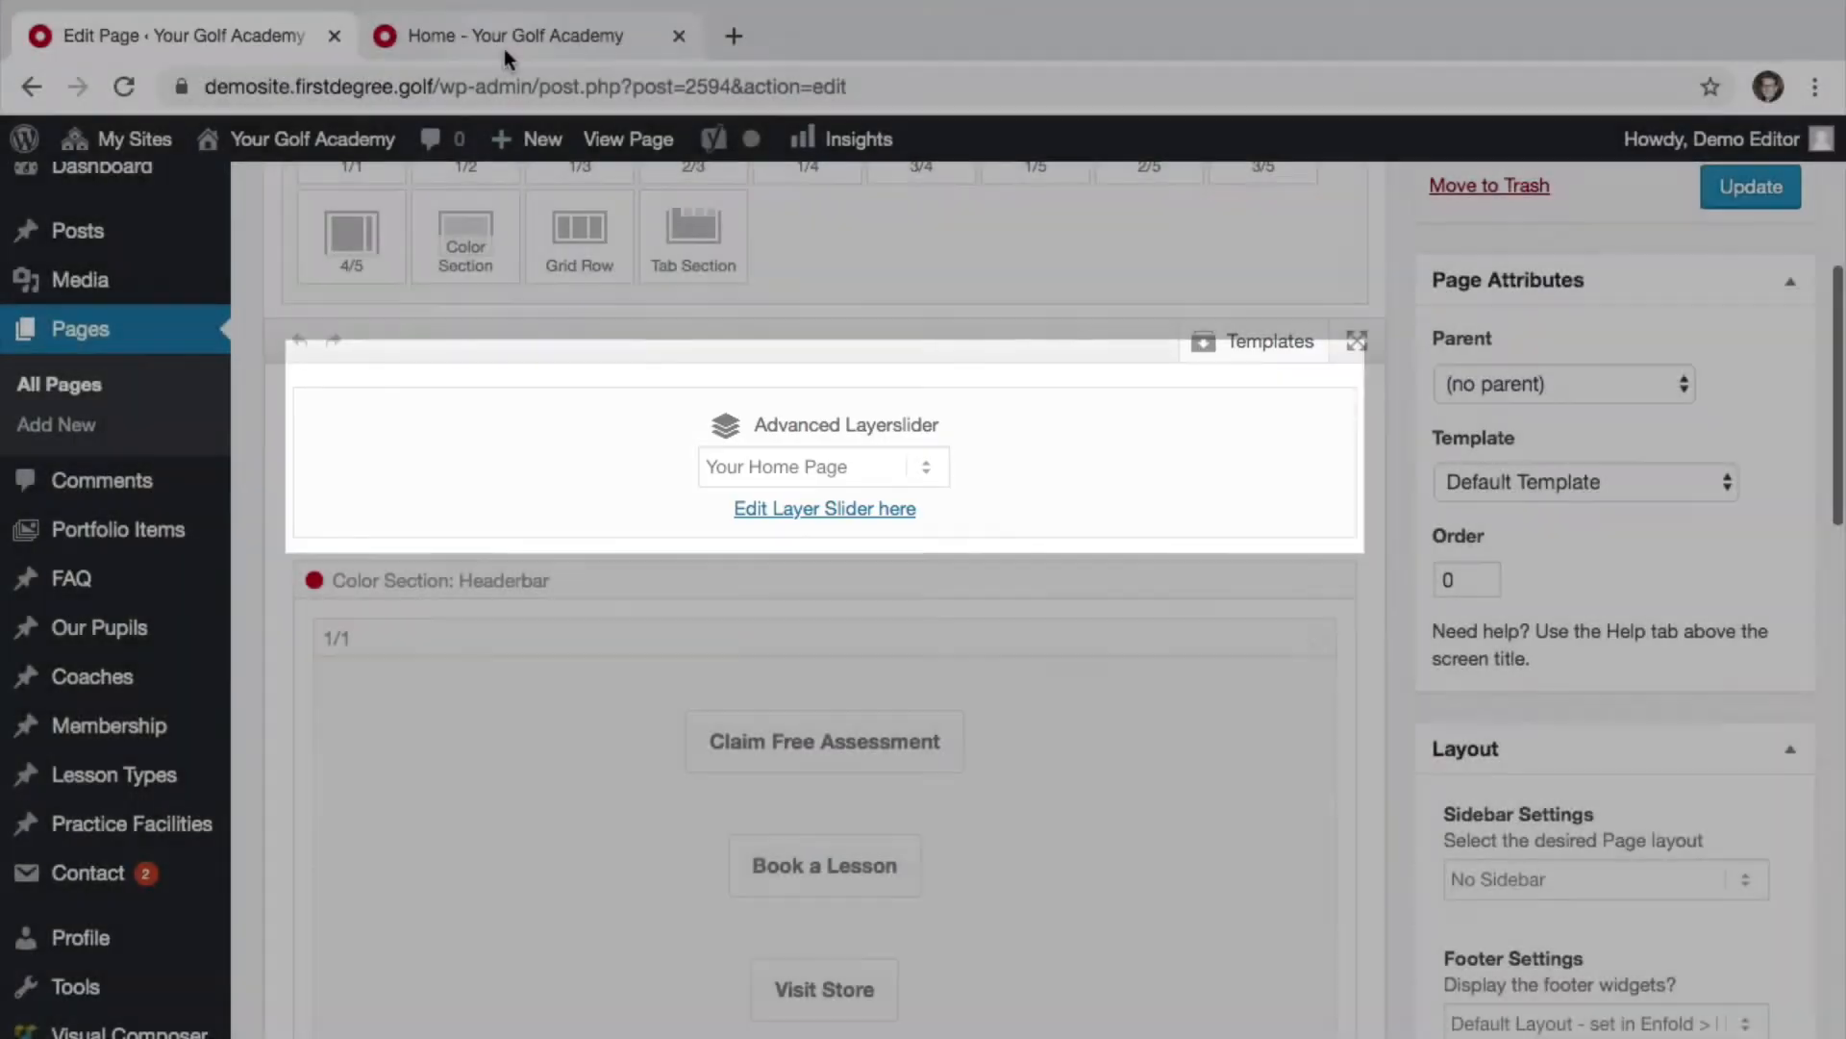
pyautogui.click(510, 43)
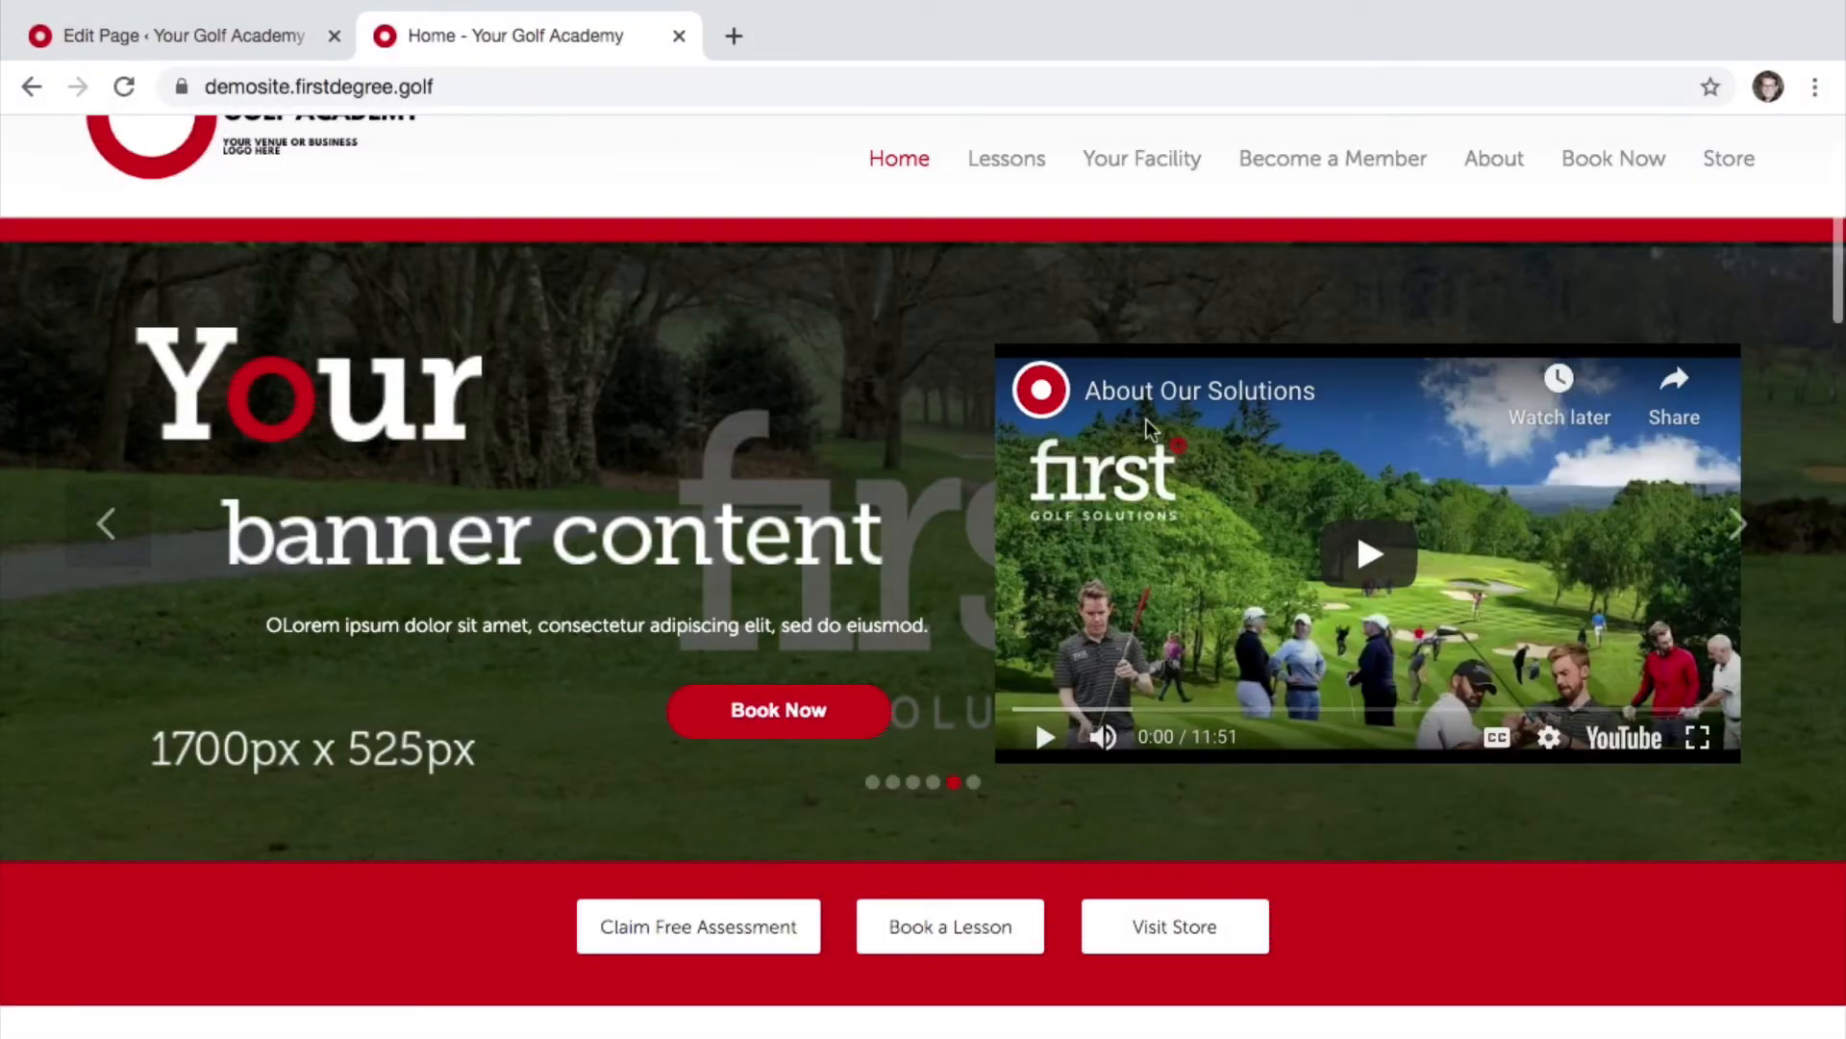
# Step: Examine the Headerbar color section and its three button elements in the Home page editor
pyautogui.click(213, 48)
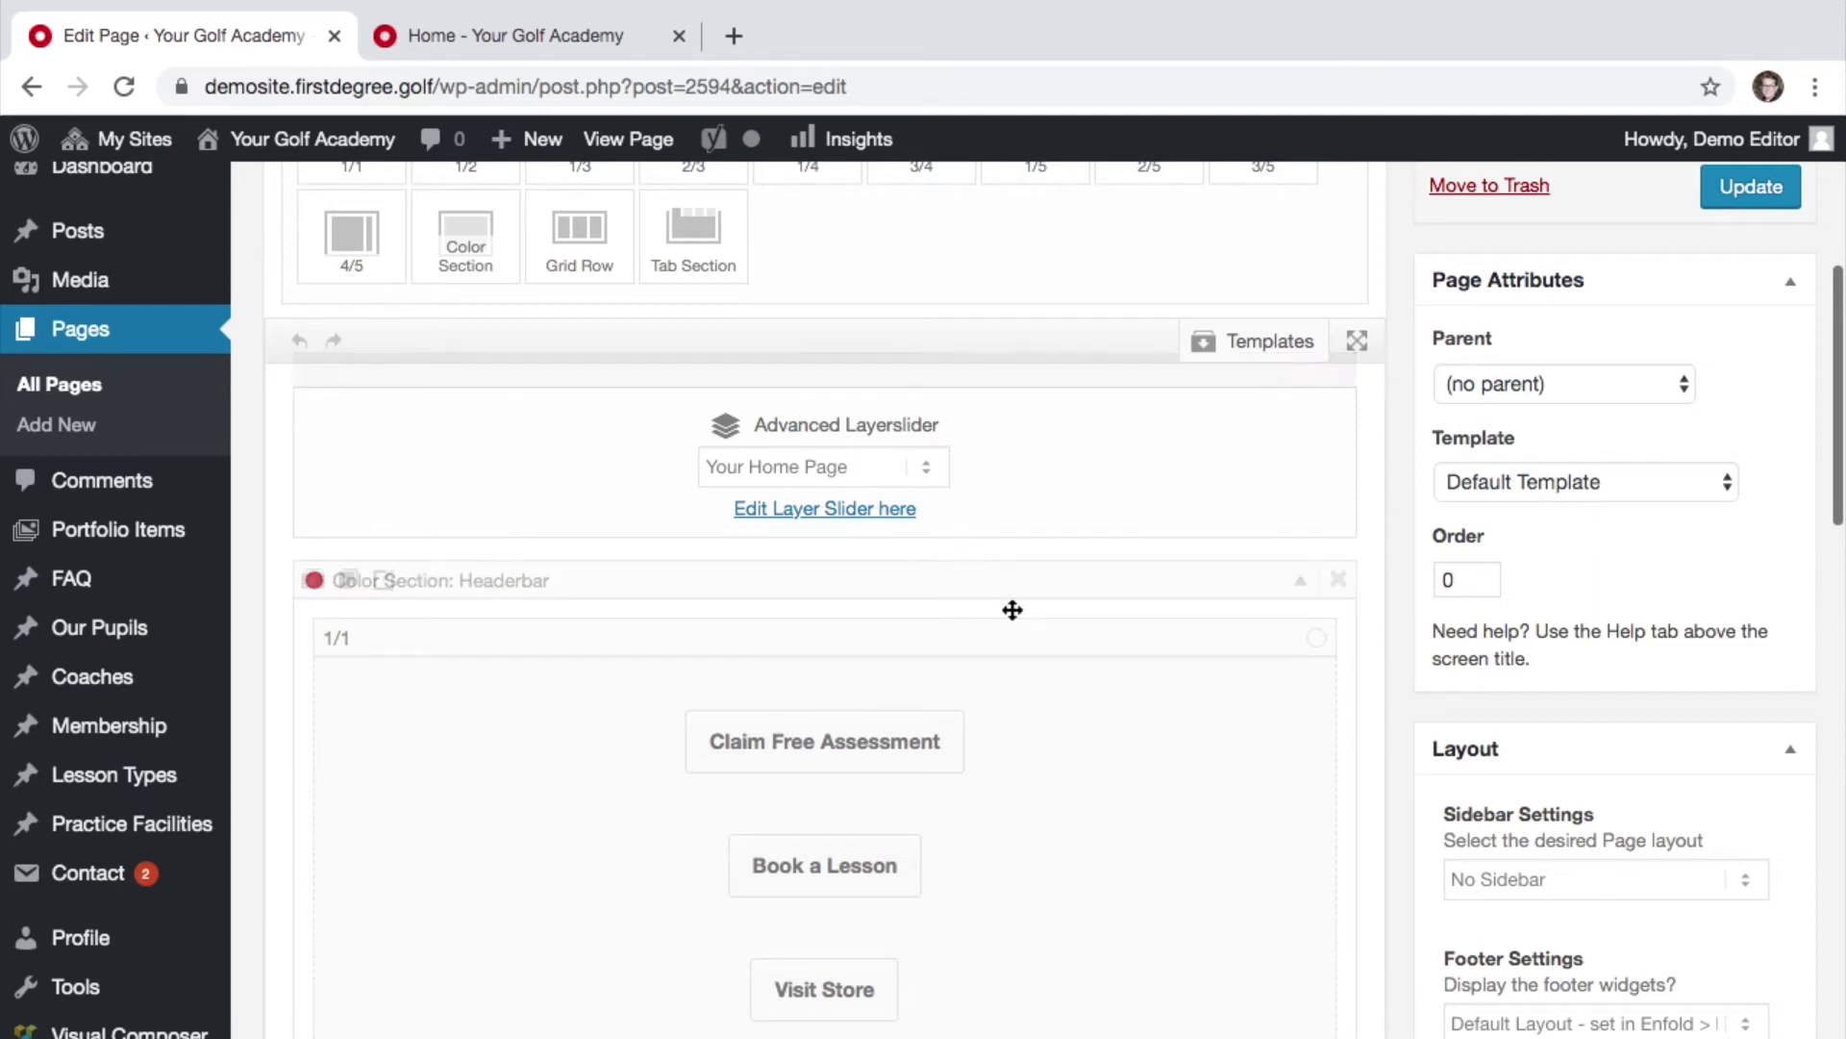
pyautogui.scroll(-2, 1014, 634)
pyautogui.scroll(-1, 1027, 704)
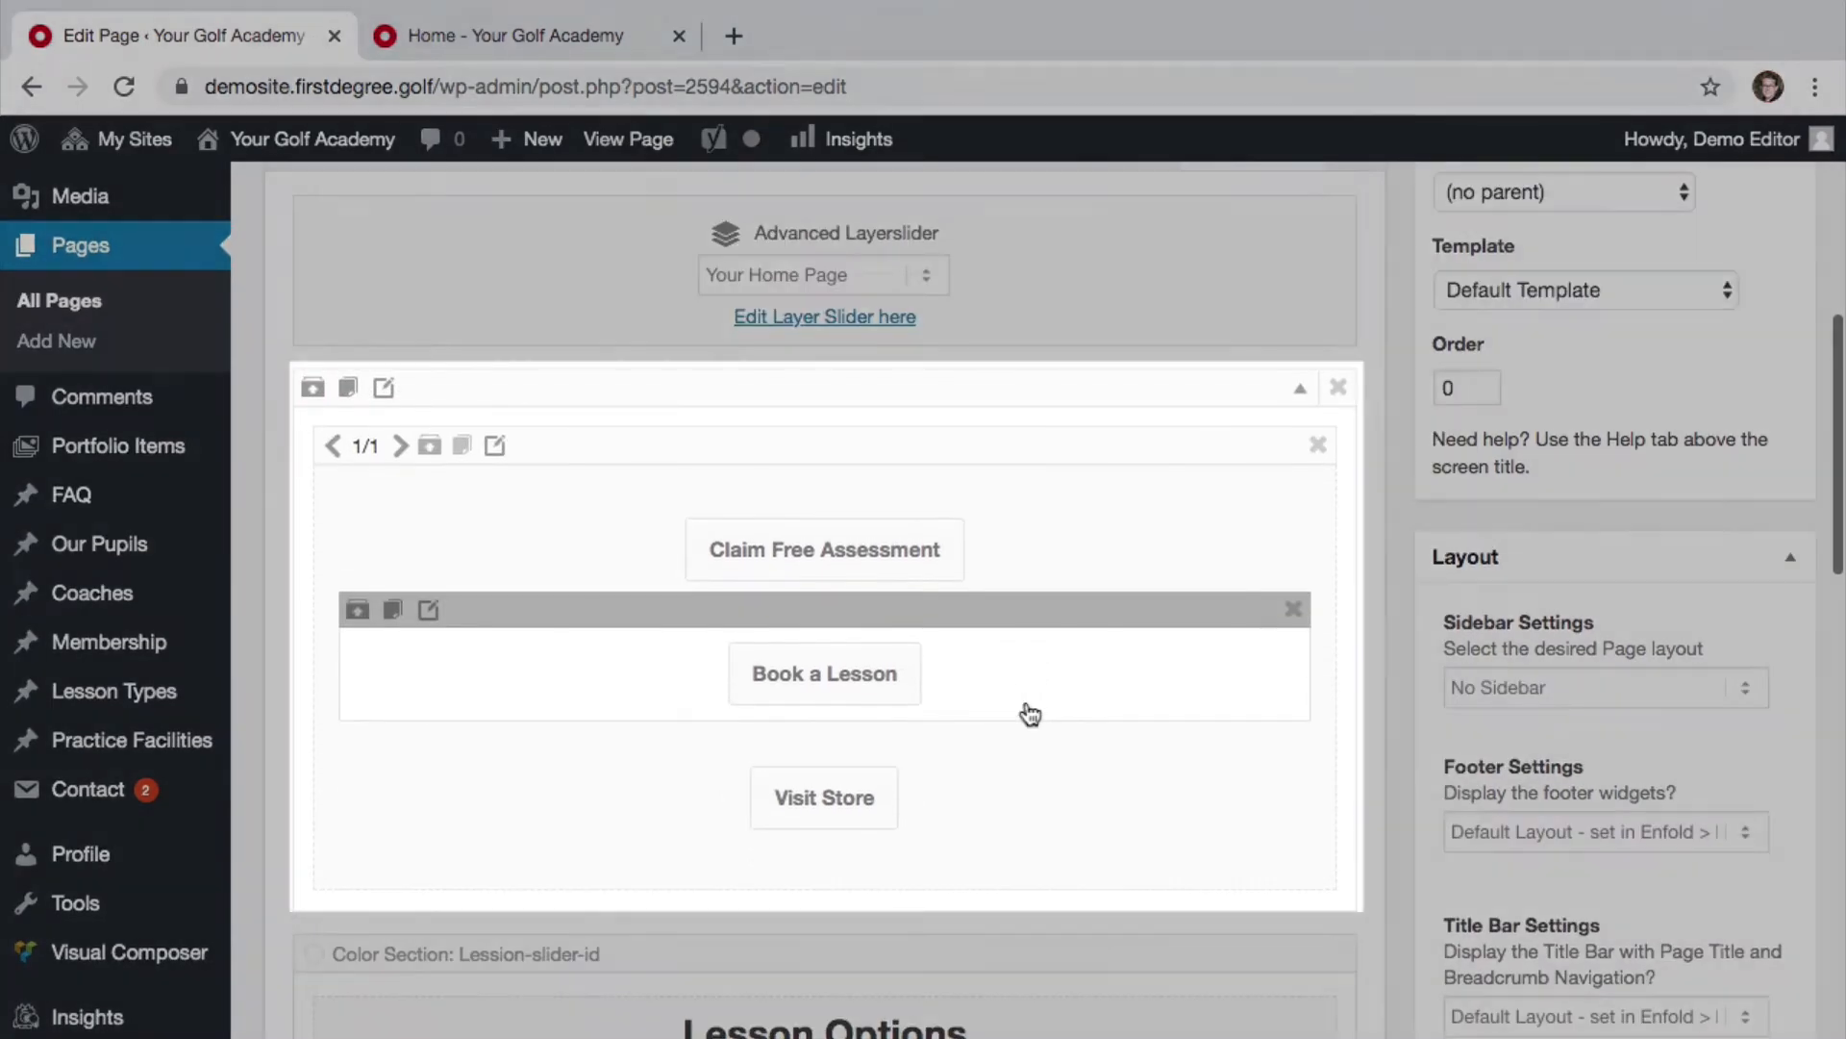
pyautogui.scroll(1, 1029, 714)
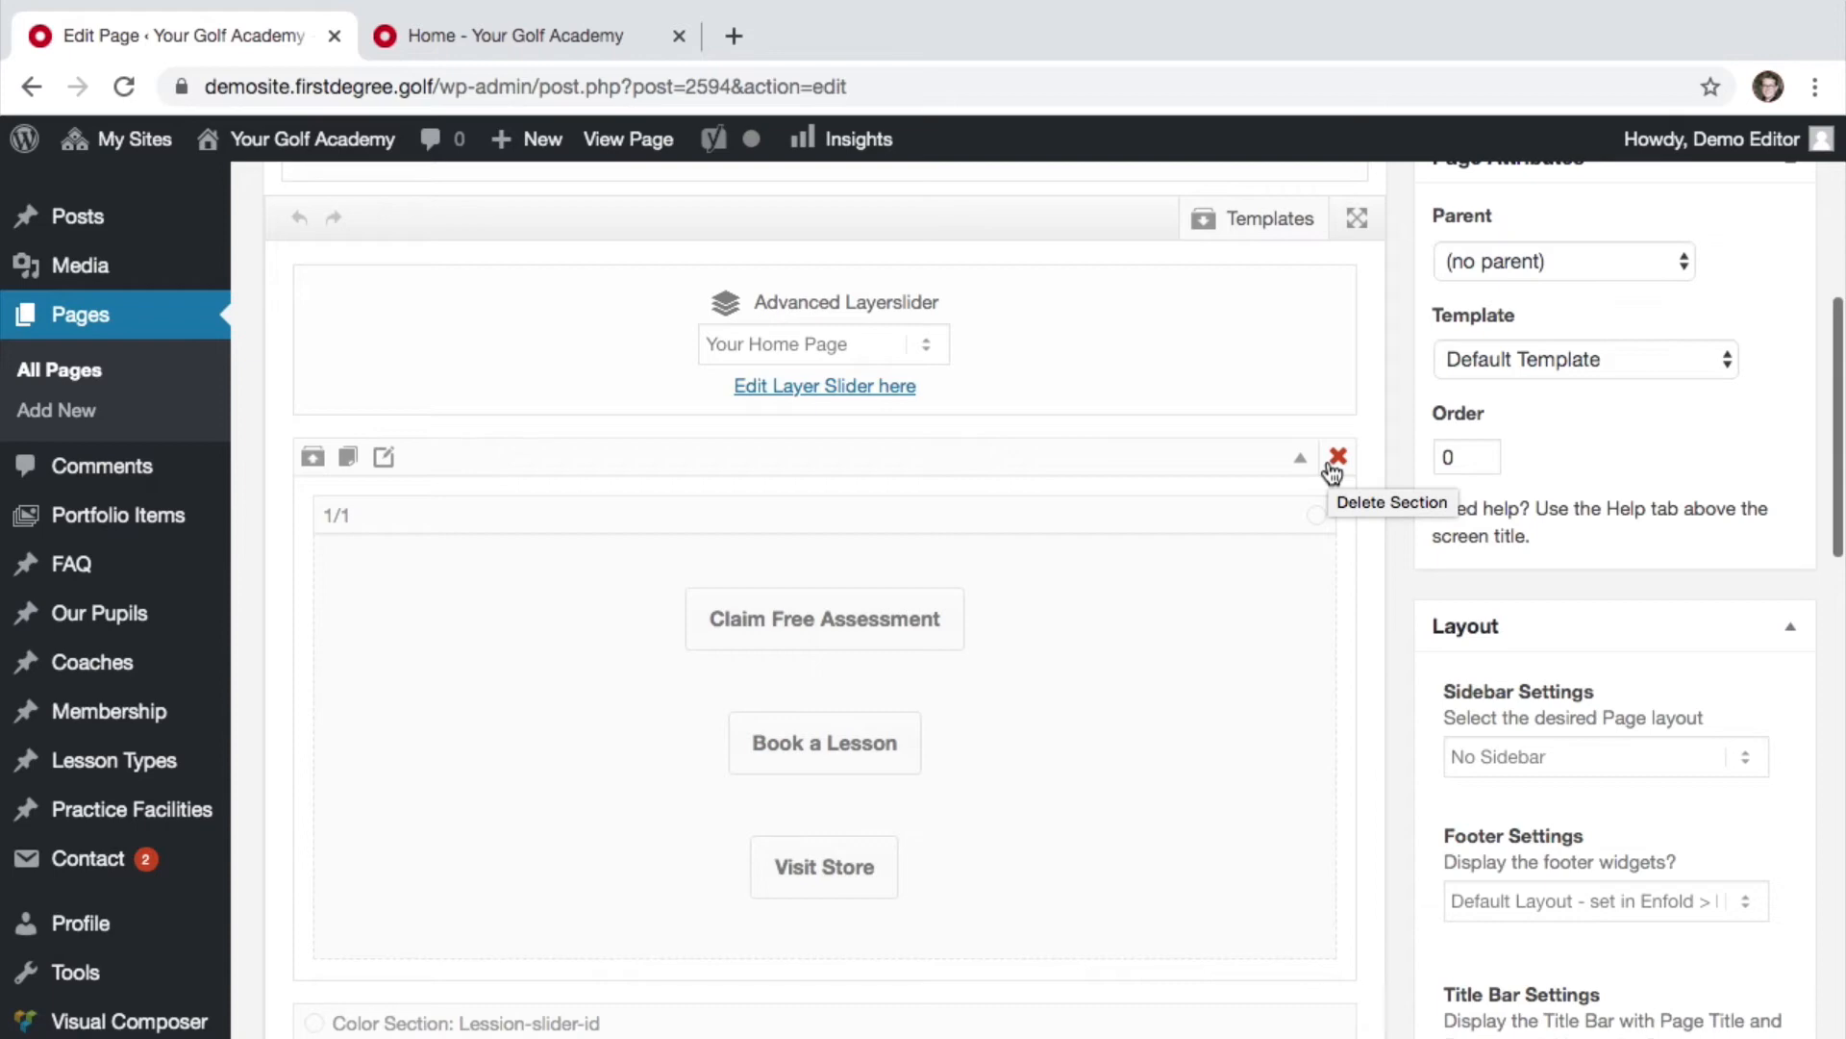
pyautogui.scroll(4, 1520, 276)
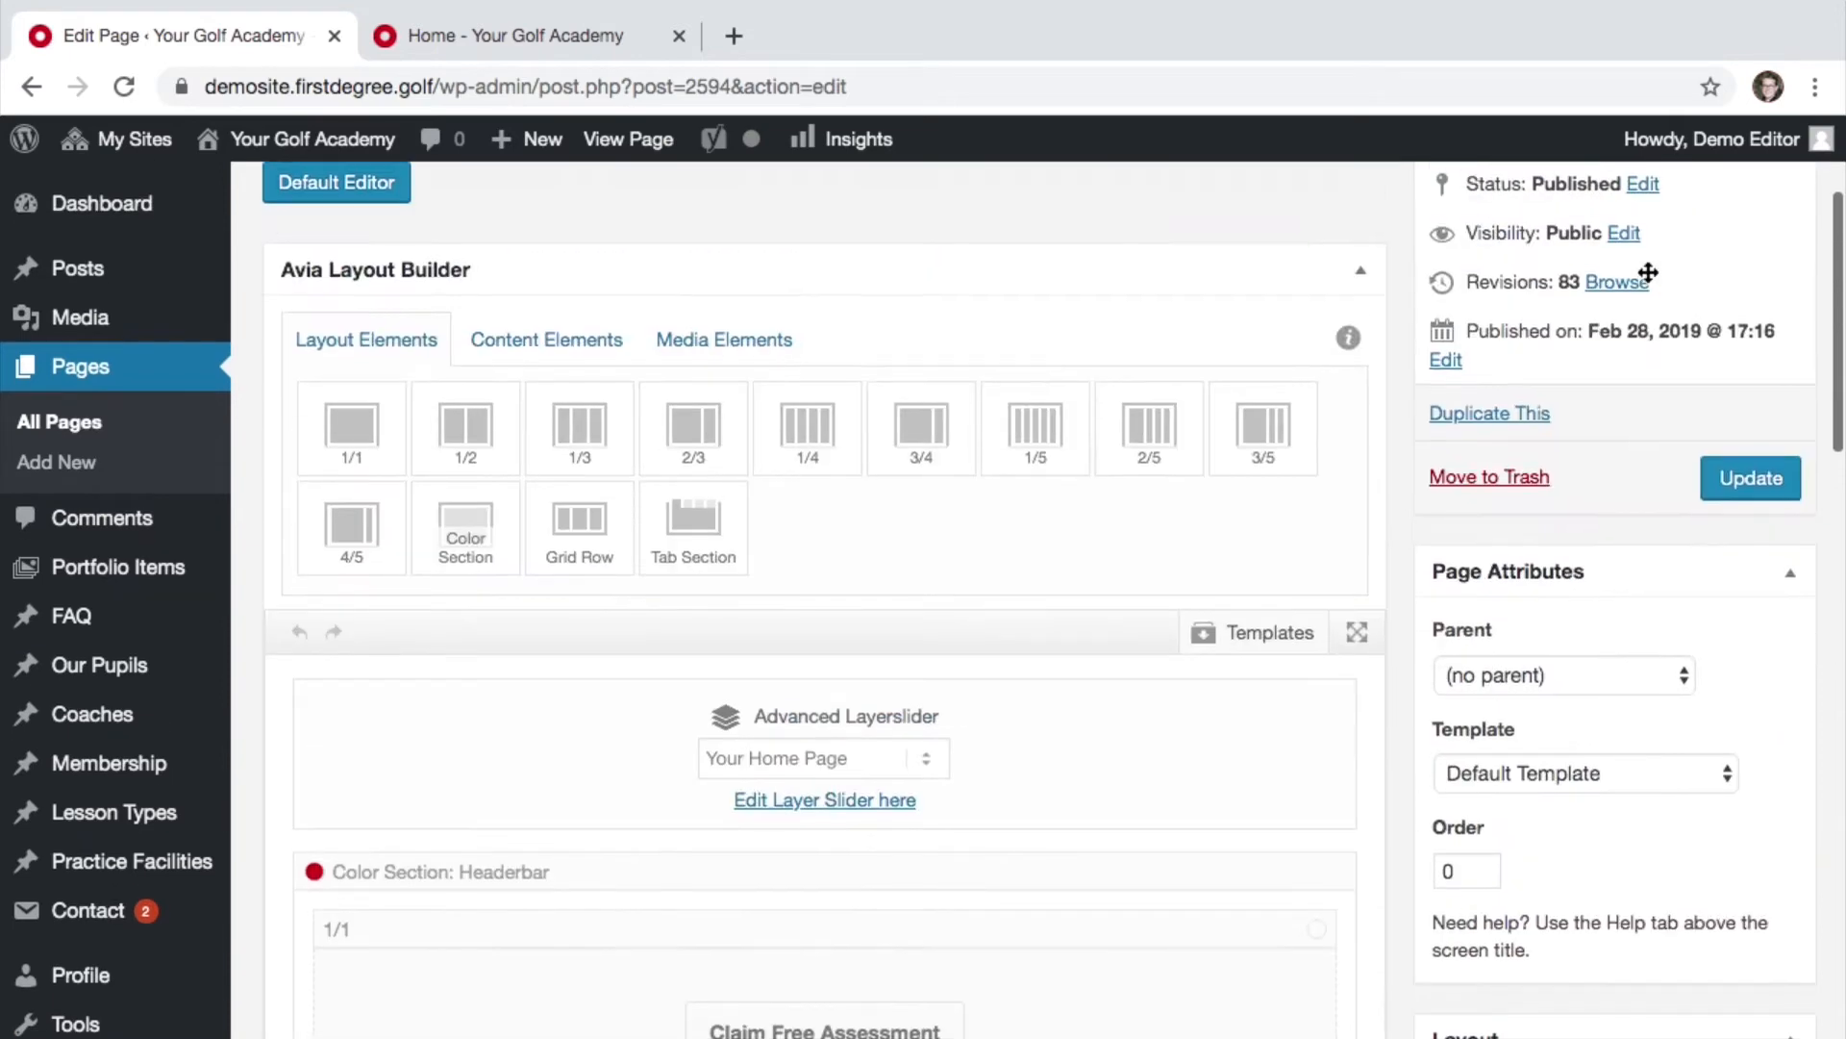
pyautogui.scroll(-3, 1558, 358)
# Step: Check the call-to-action bar above Lesson Options on the live home page and return to the page editor
pyautogui.click(539, 35)
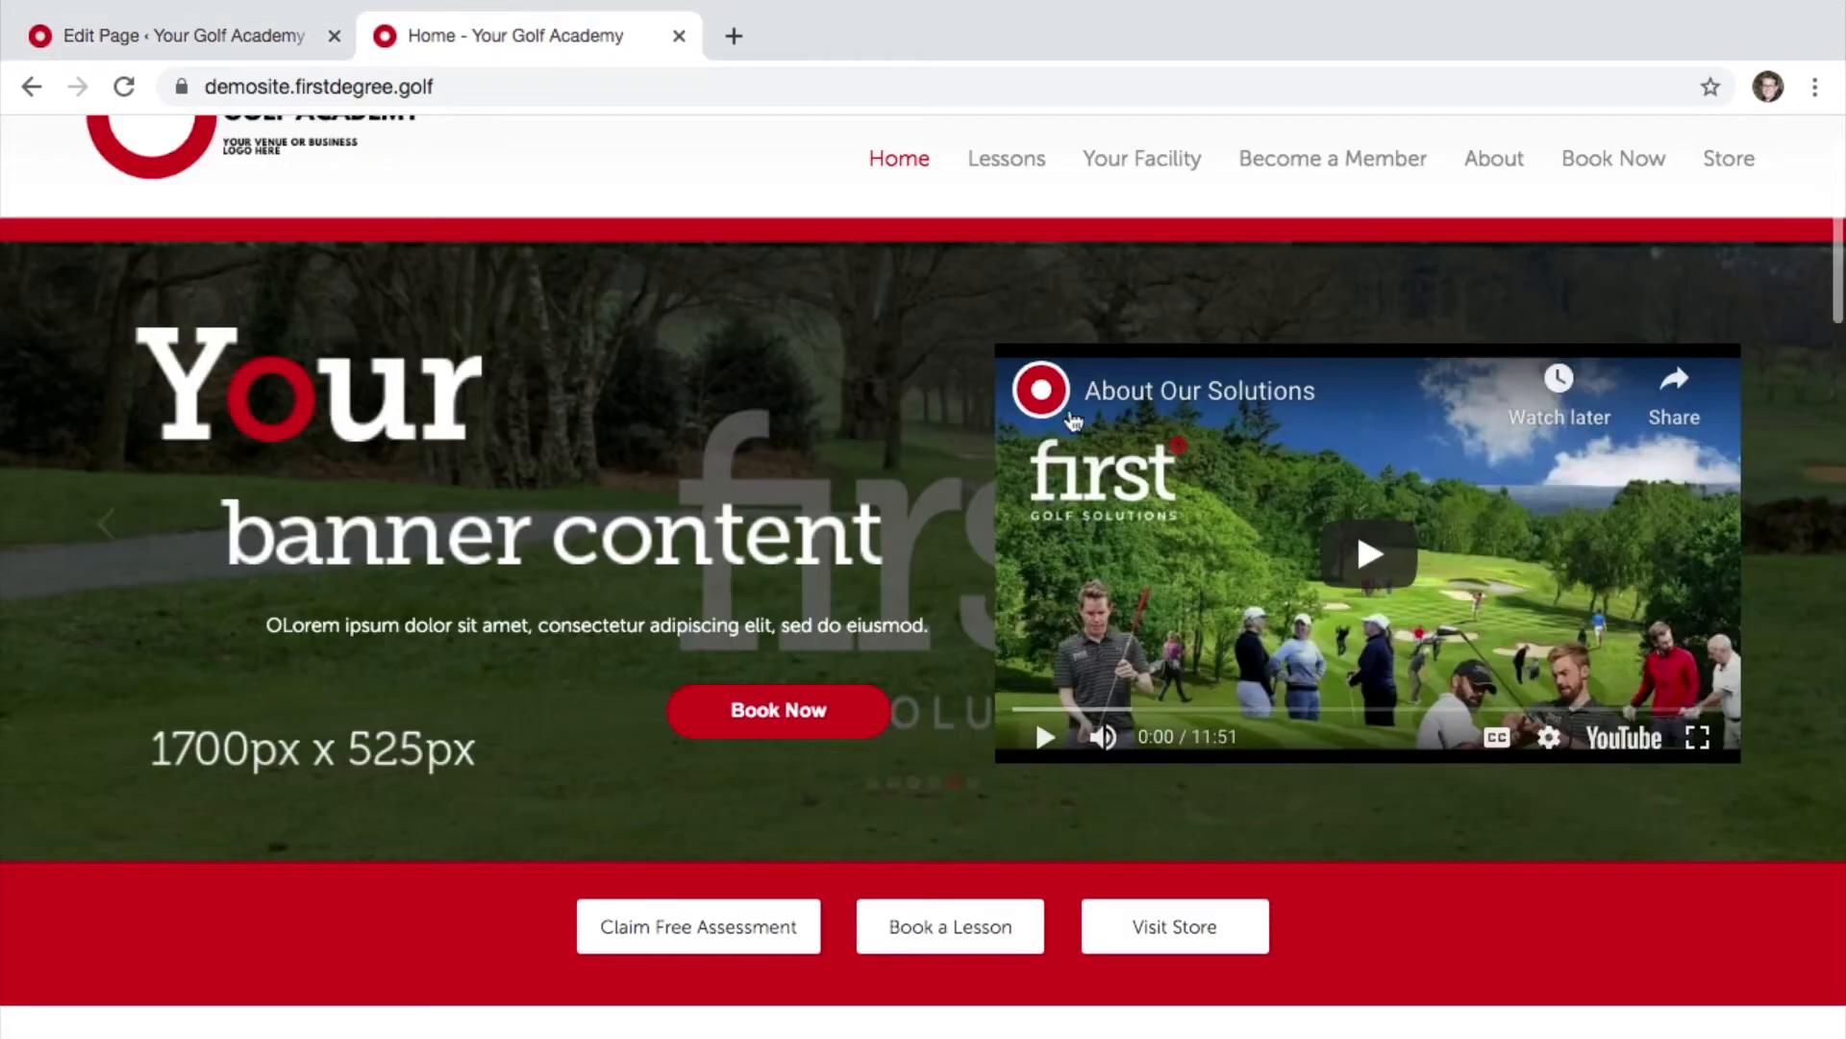
pyautogui.scroll(-8, 1191, 740)
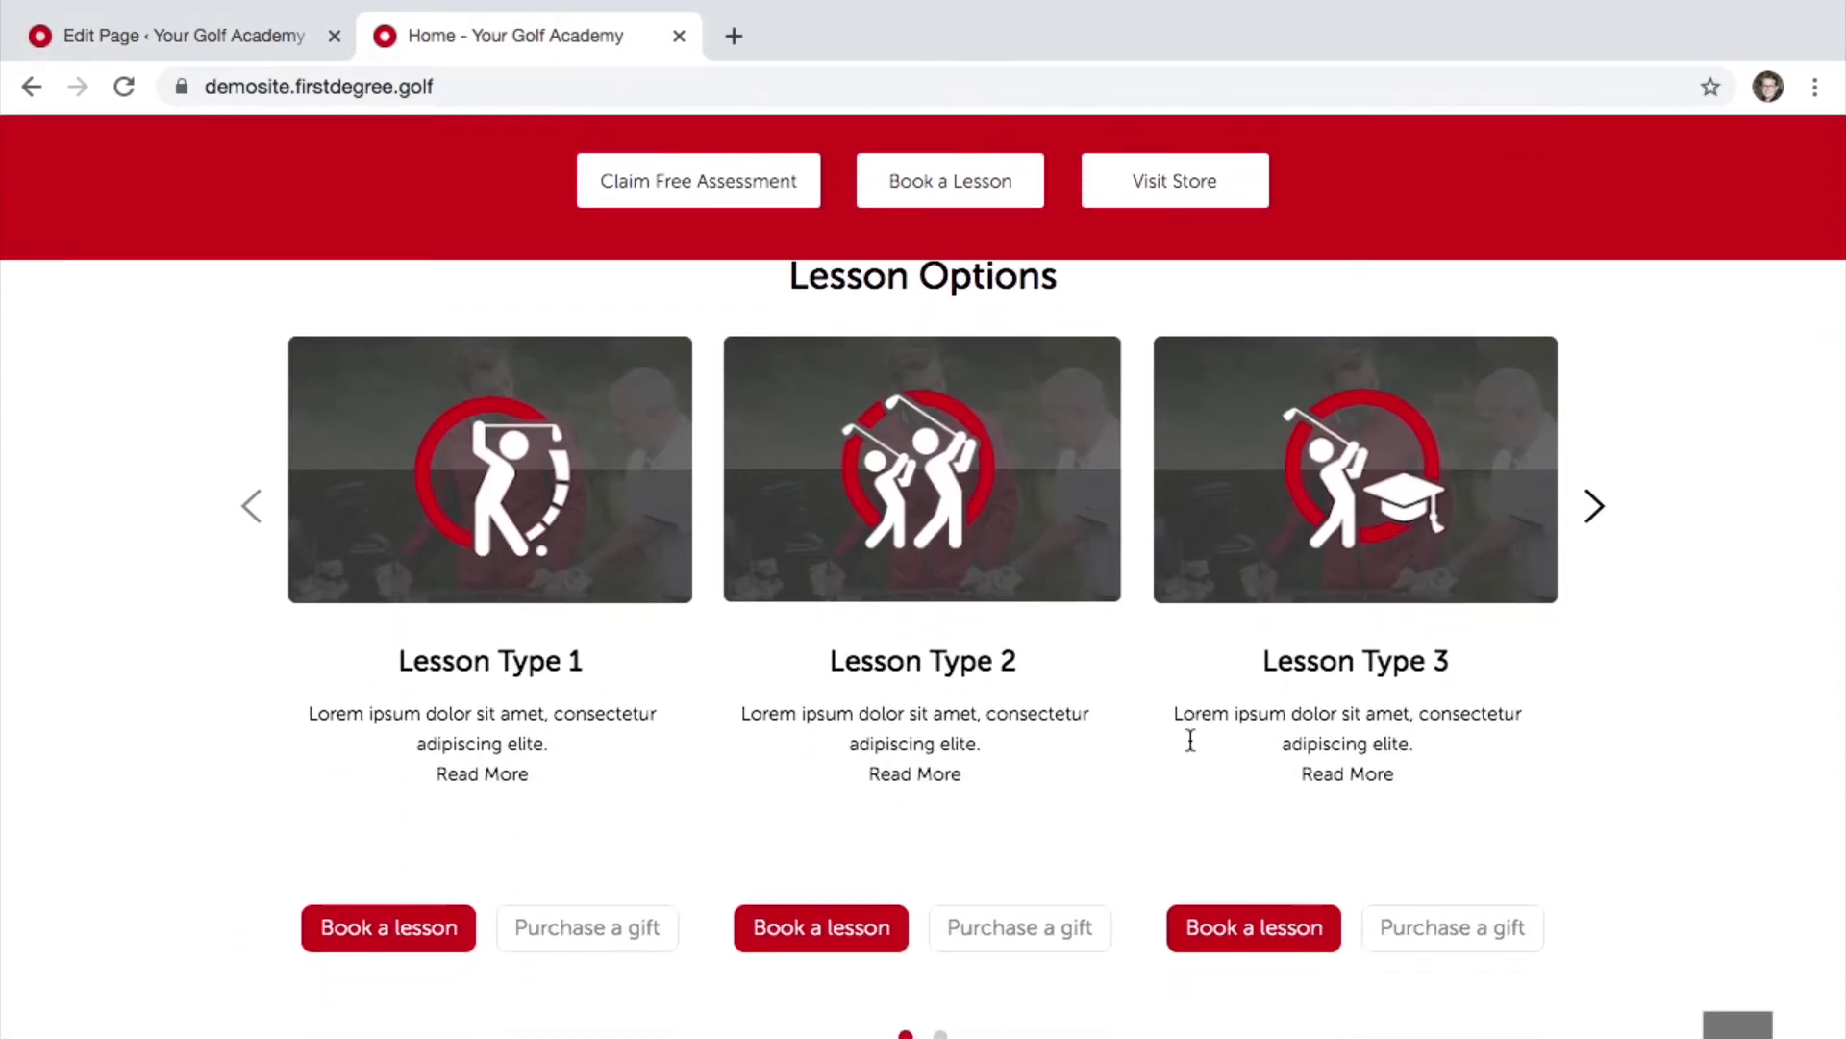
pyautogui.scroll(-2, 1191, 741)
pyautogui.scroll(7, 1190, 740)
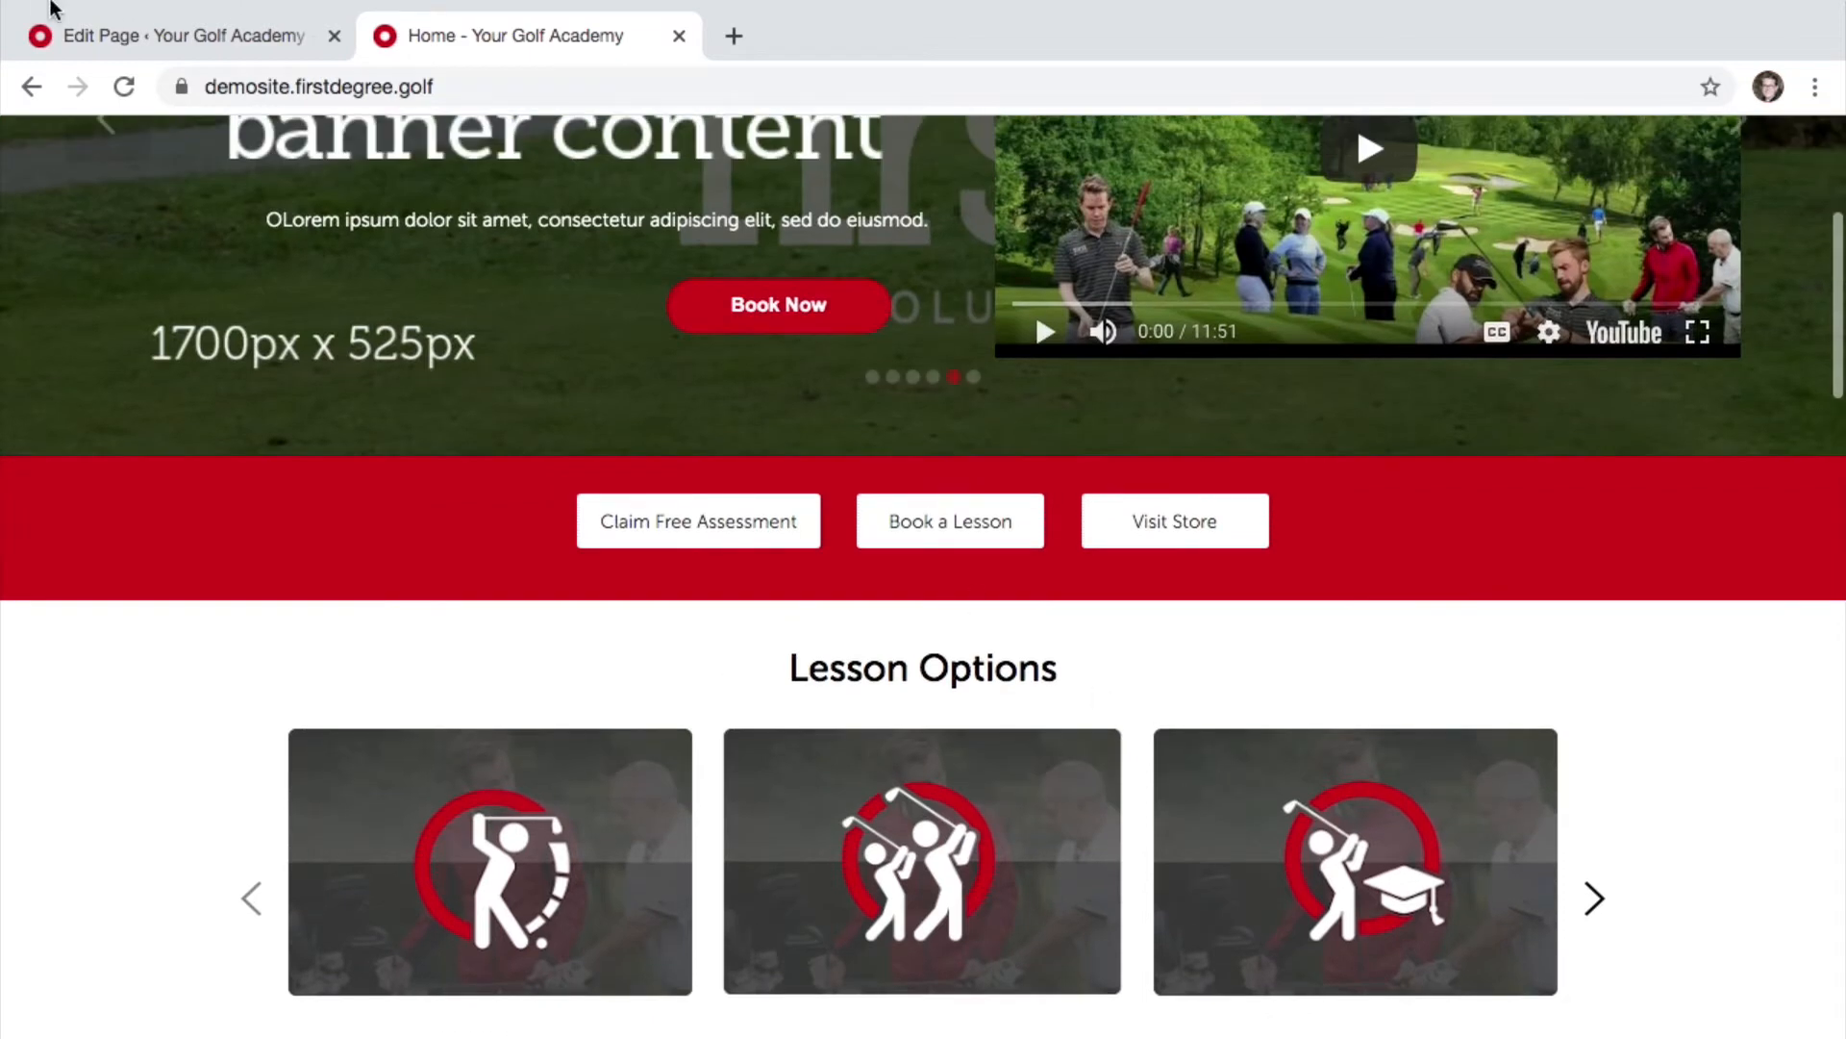
pyautogui.moveTo(105, 57)
pyautogui.click(125, 88)
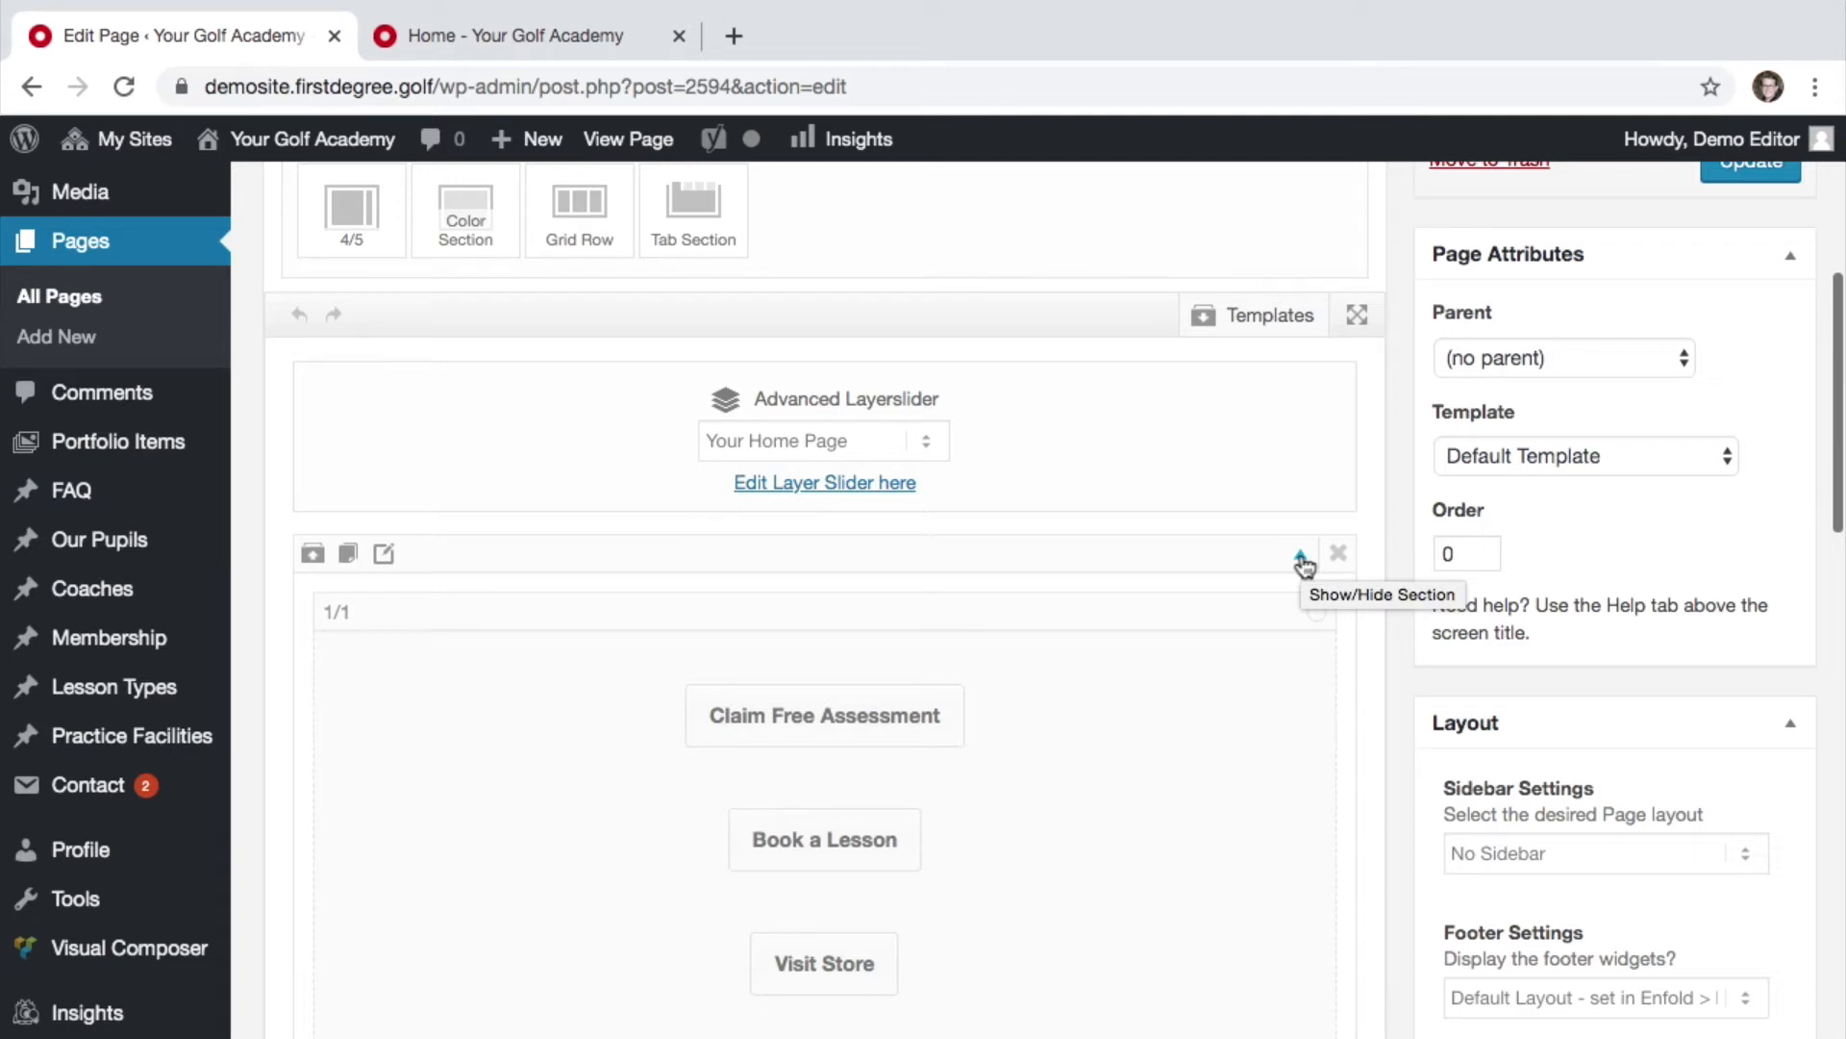
# Step: Hide the Headerbar section's content and show it again
pyautogui.click(1301, 558)
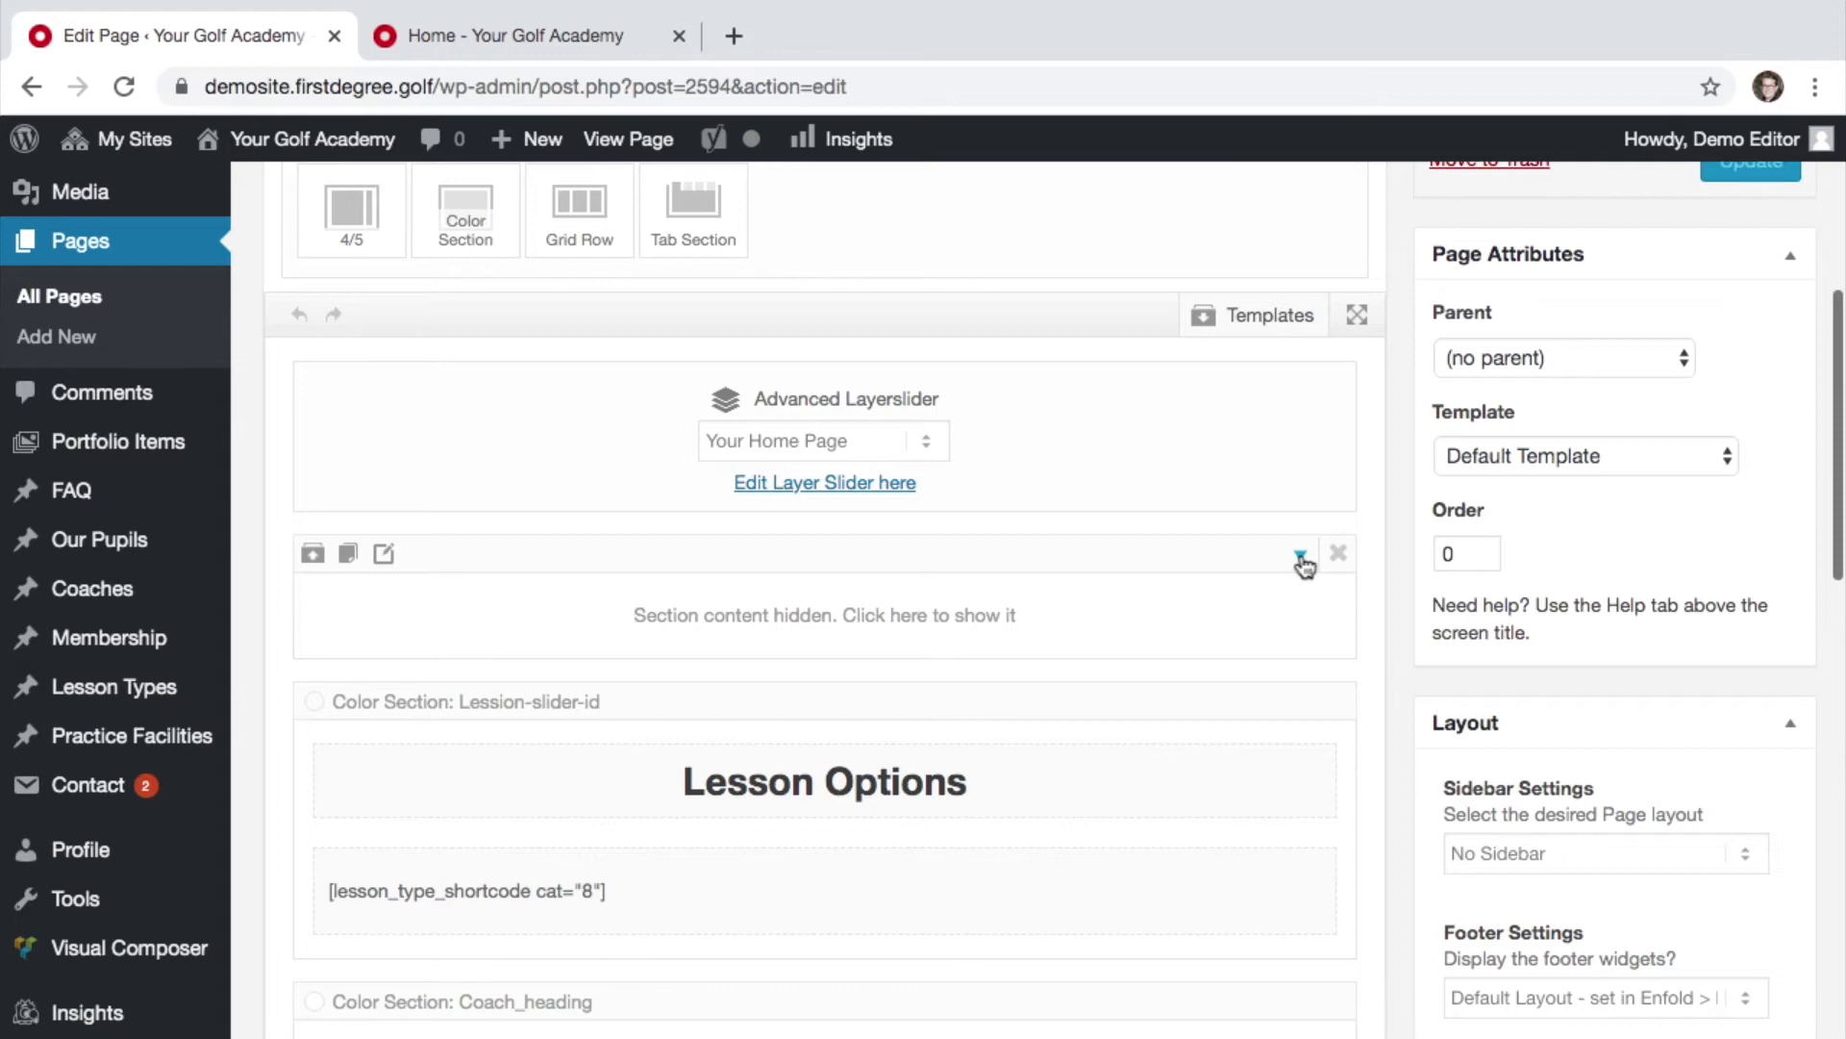
pyautogui.click(1301, 558)
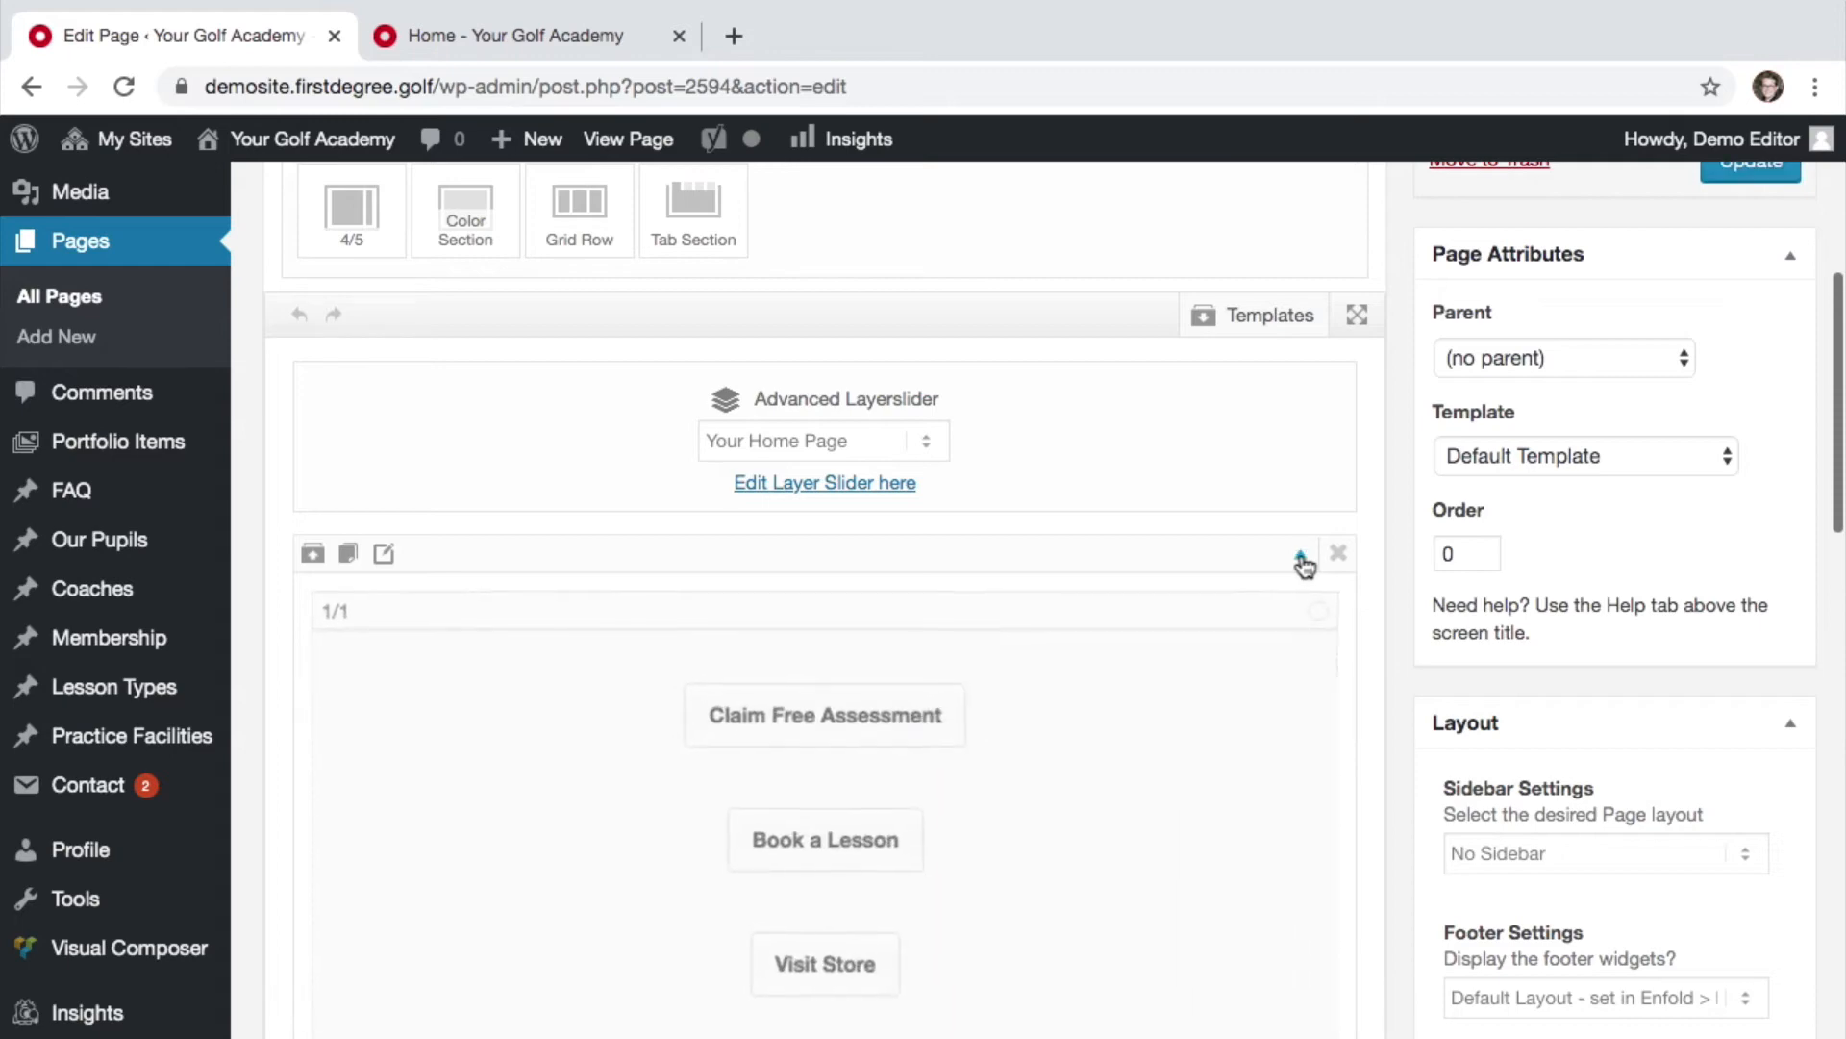
pyautogui.click(1301, 558)
pyautogui.click(1301, 558)
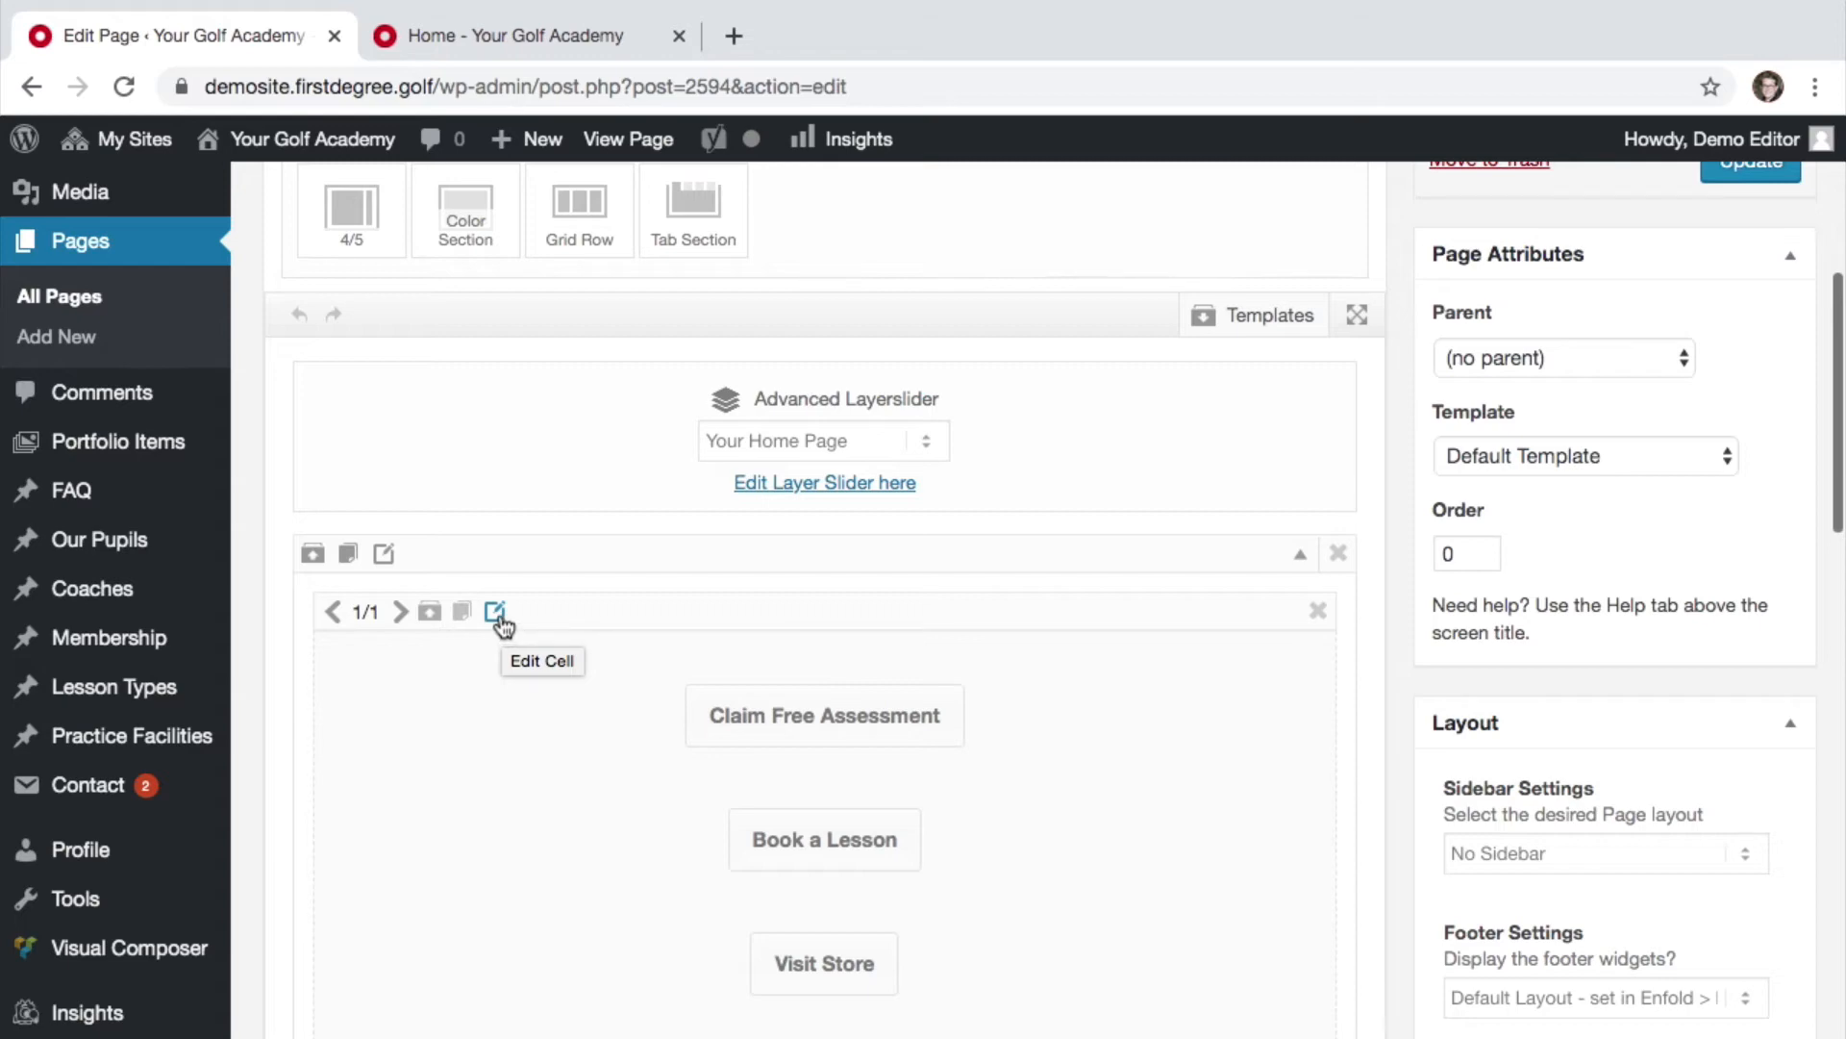
# Step: Compare the Headerbar buttons with the live page and review the settings of the Claim Free Assessment button element
pyautogui.moveTo(1069, 742)
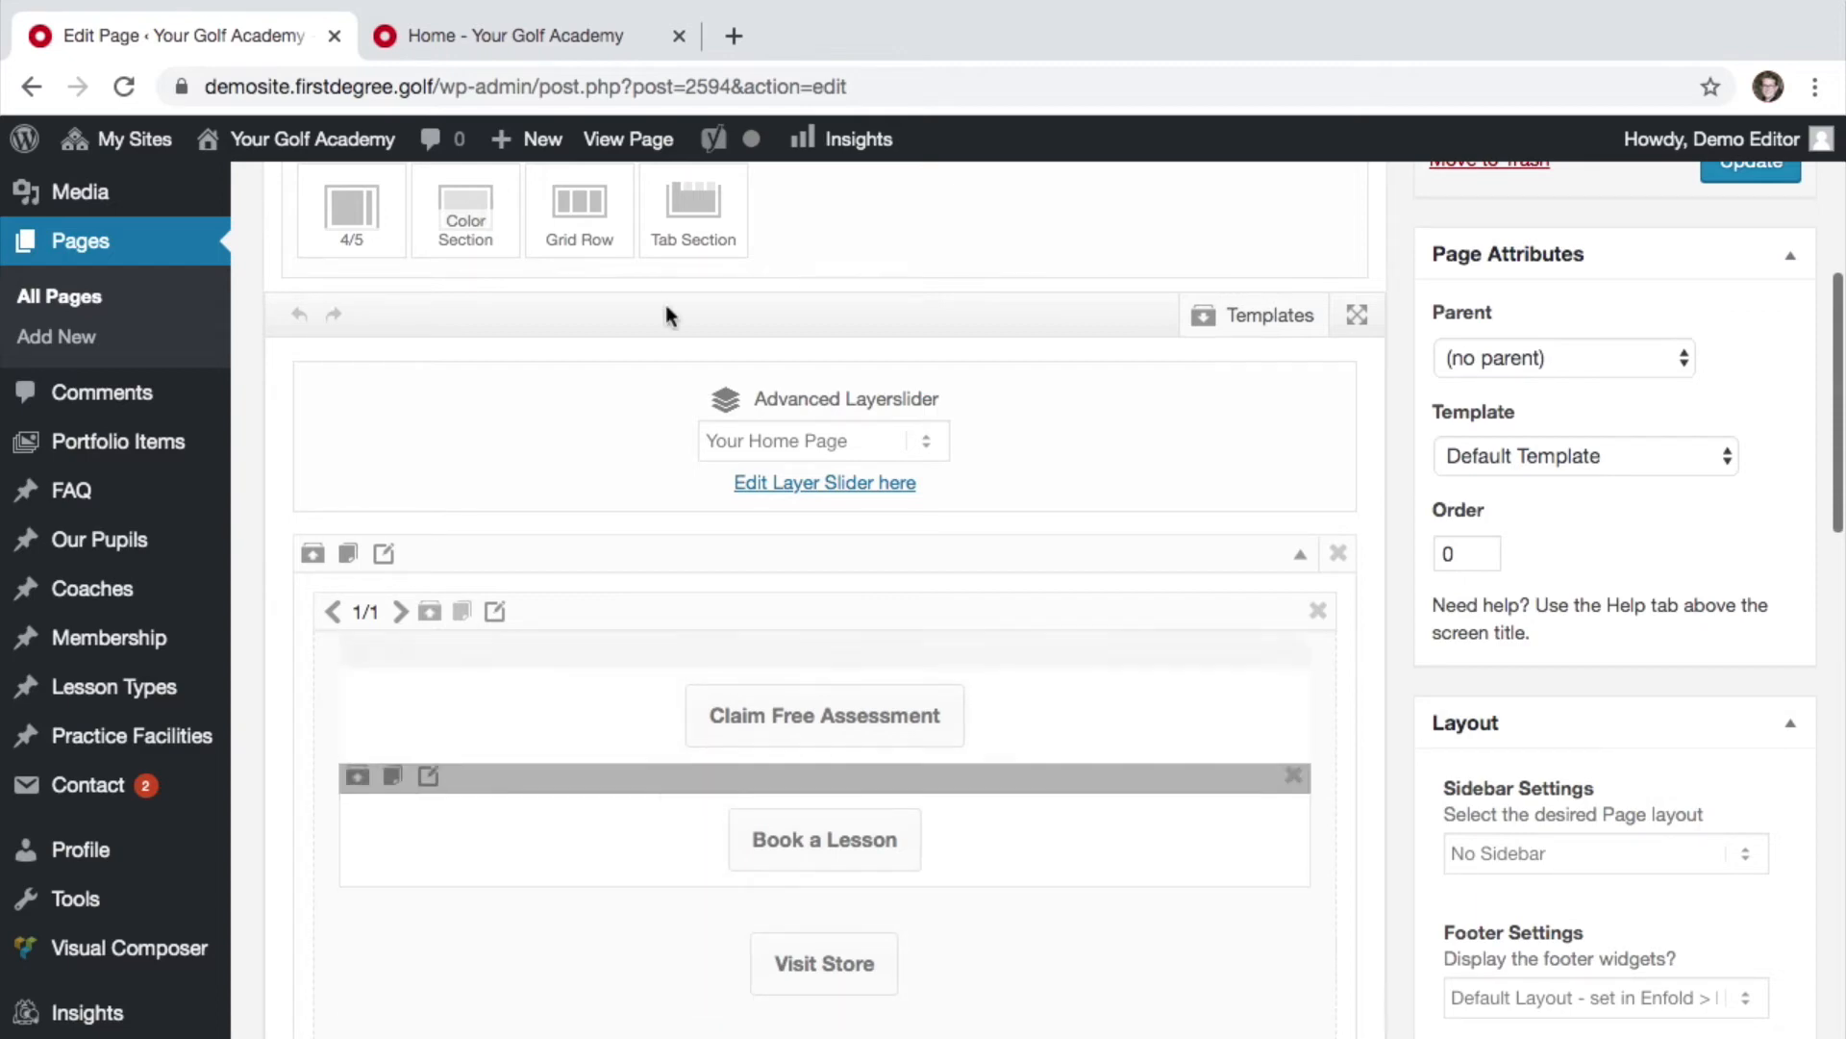
pyautogui.click(509, 43)
pyautogui.scroll(-4, 1050, 532)
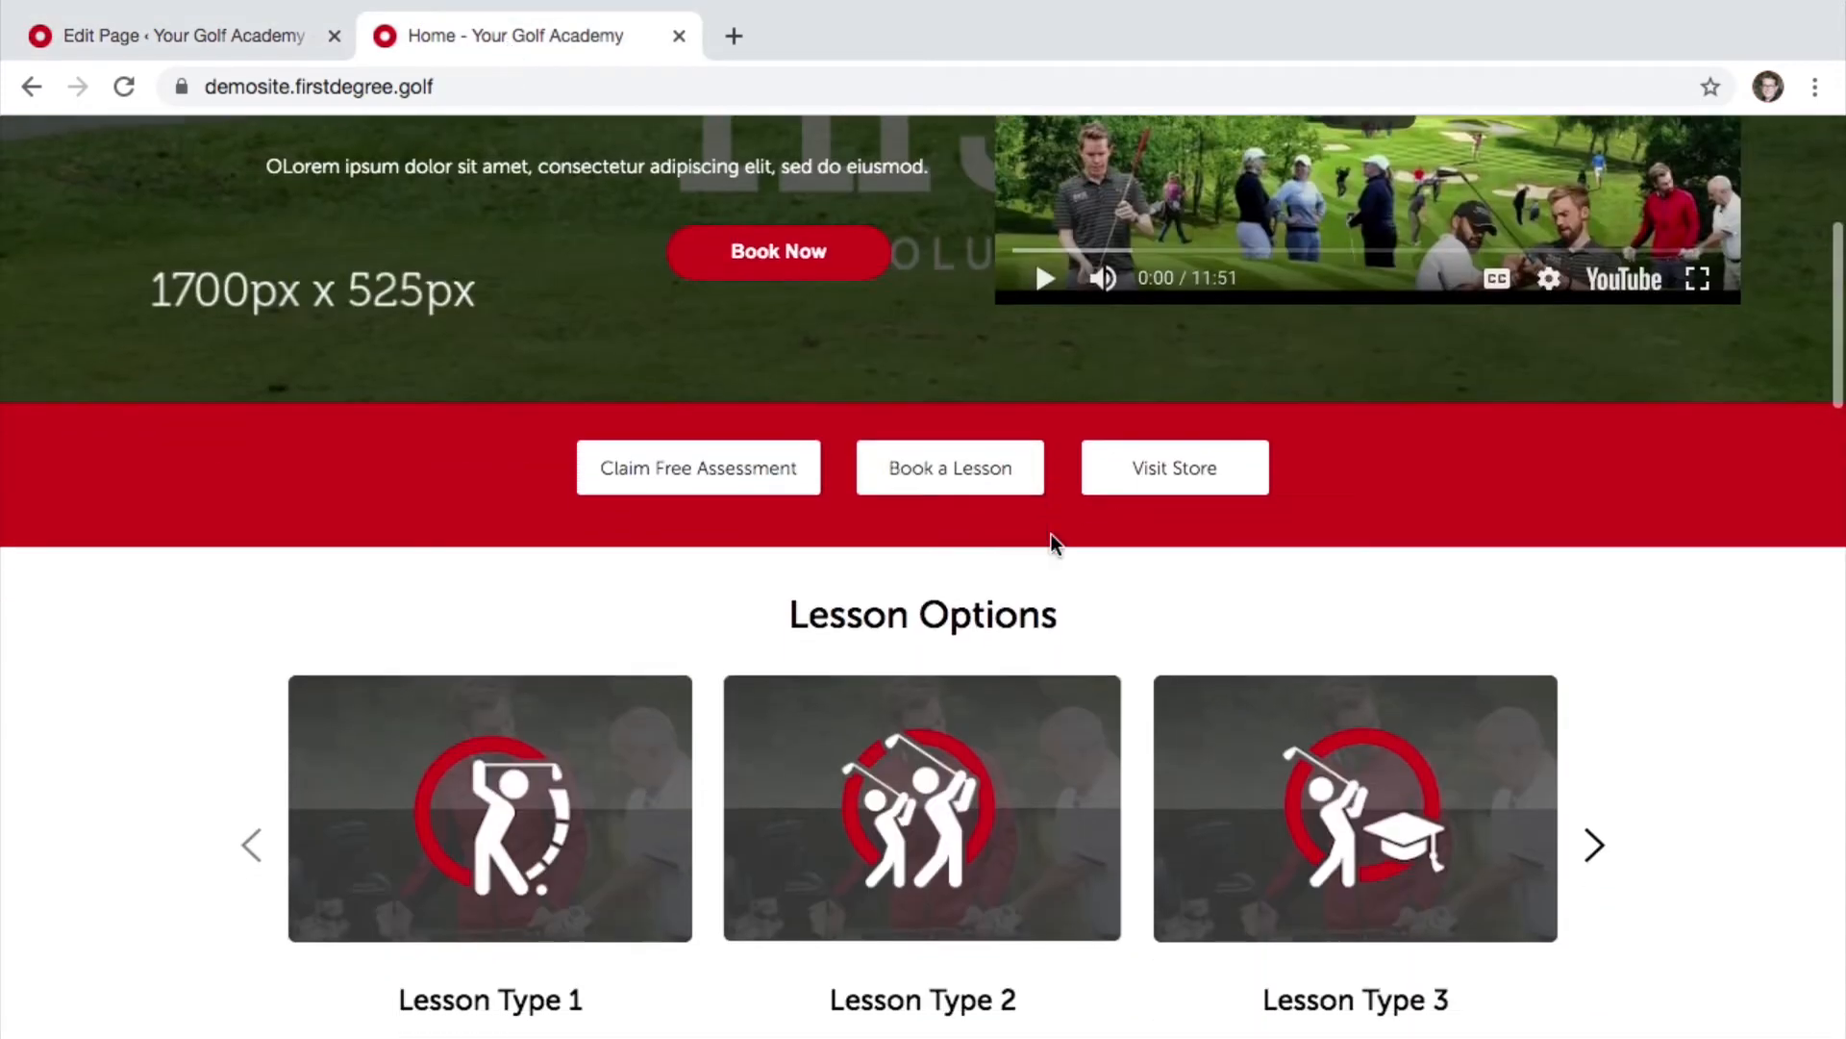
pyautogui.click(193, 36)
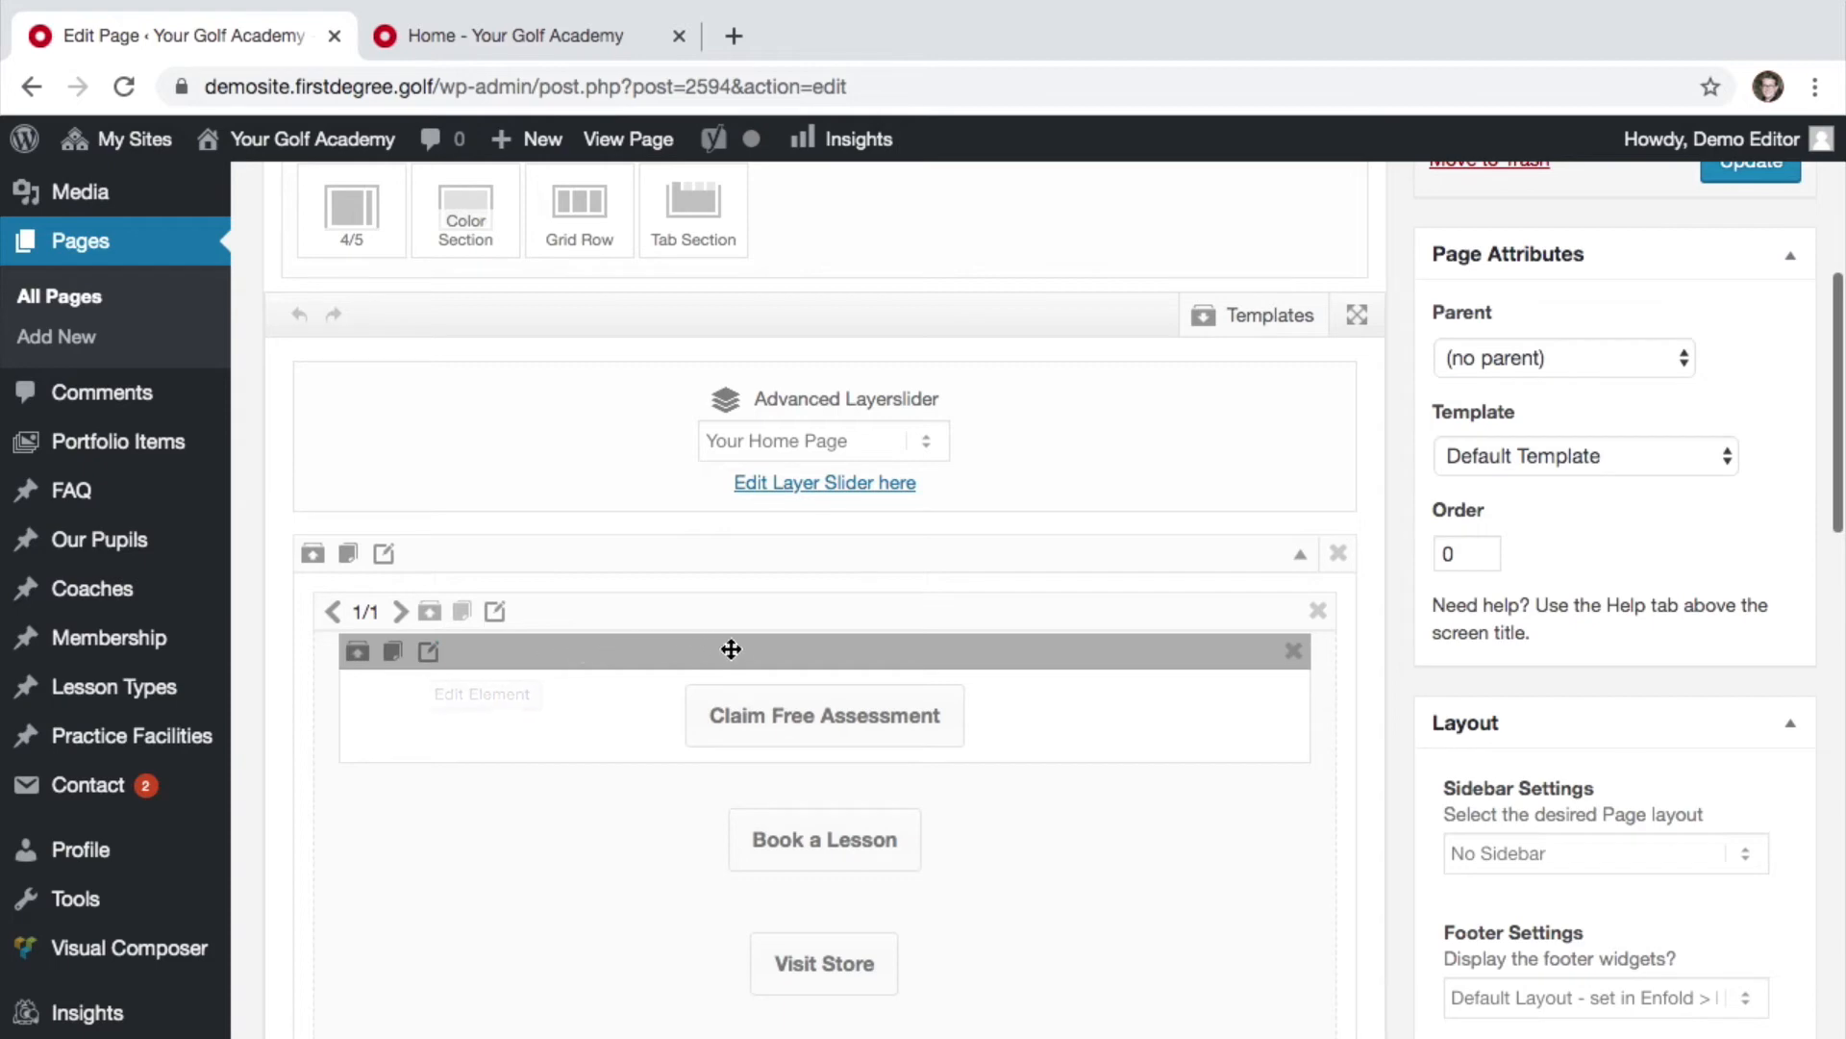
pyautogui.click(429, 653)
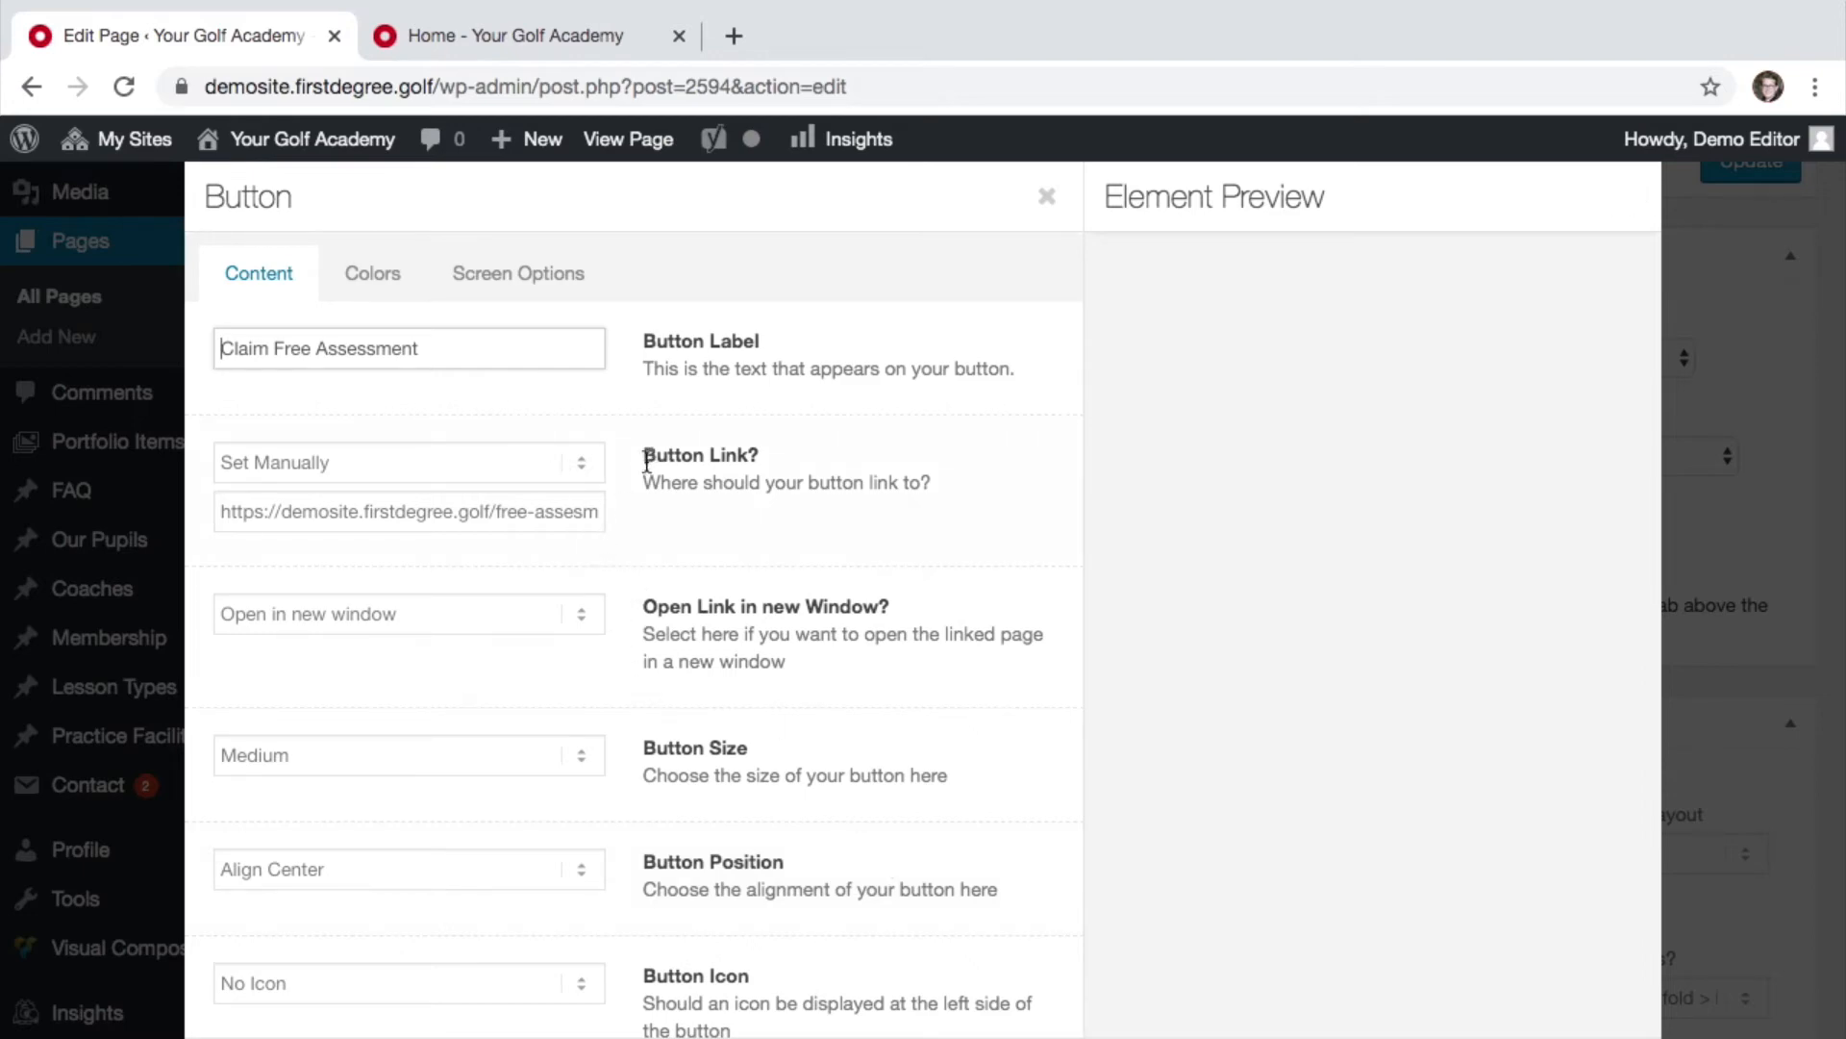
pyautogui.click(1770, 531)
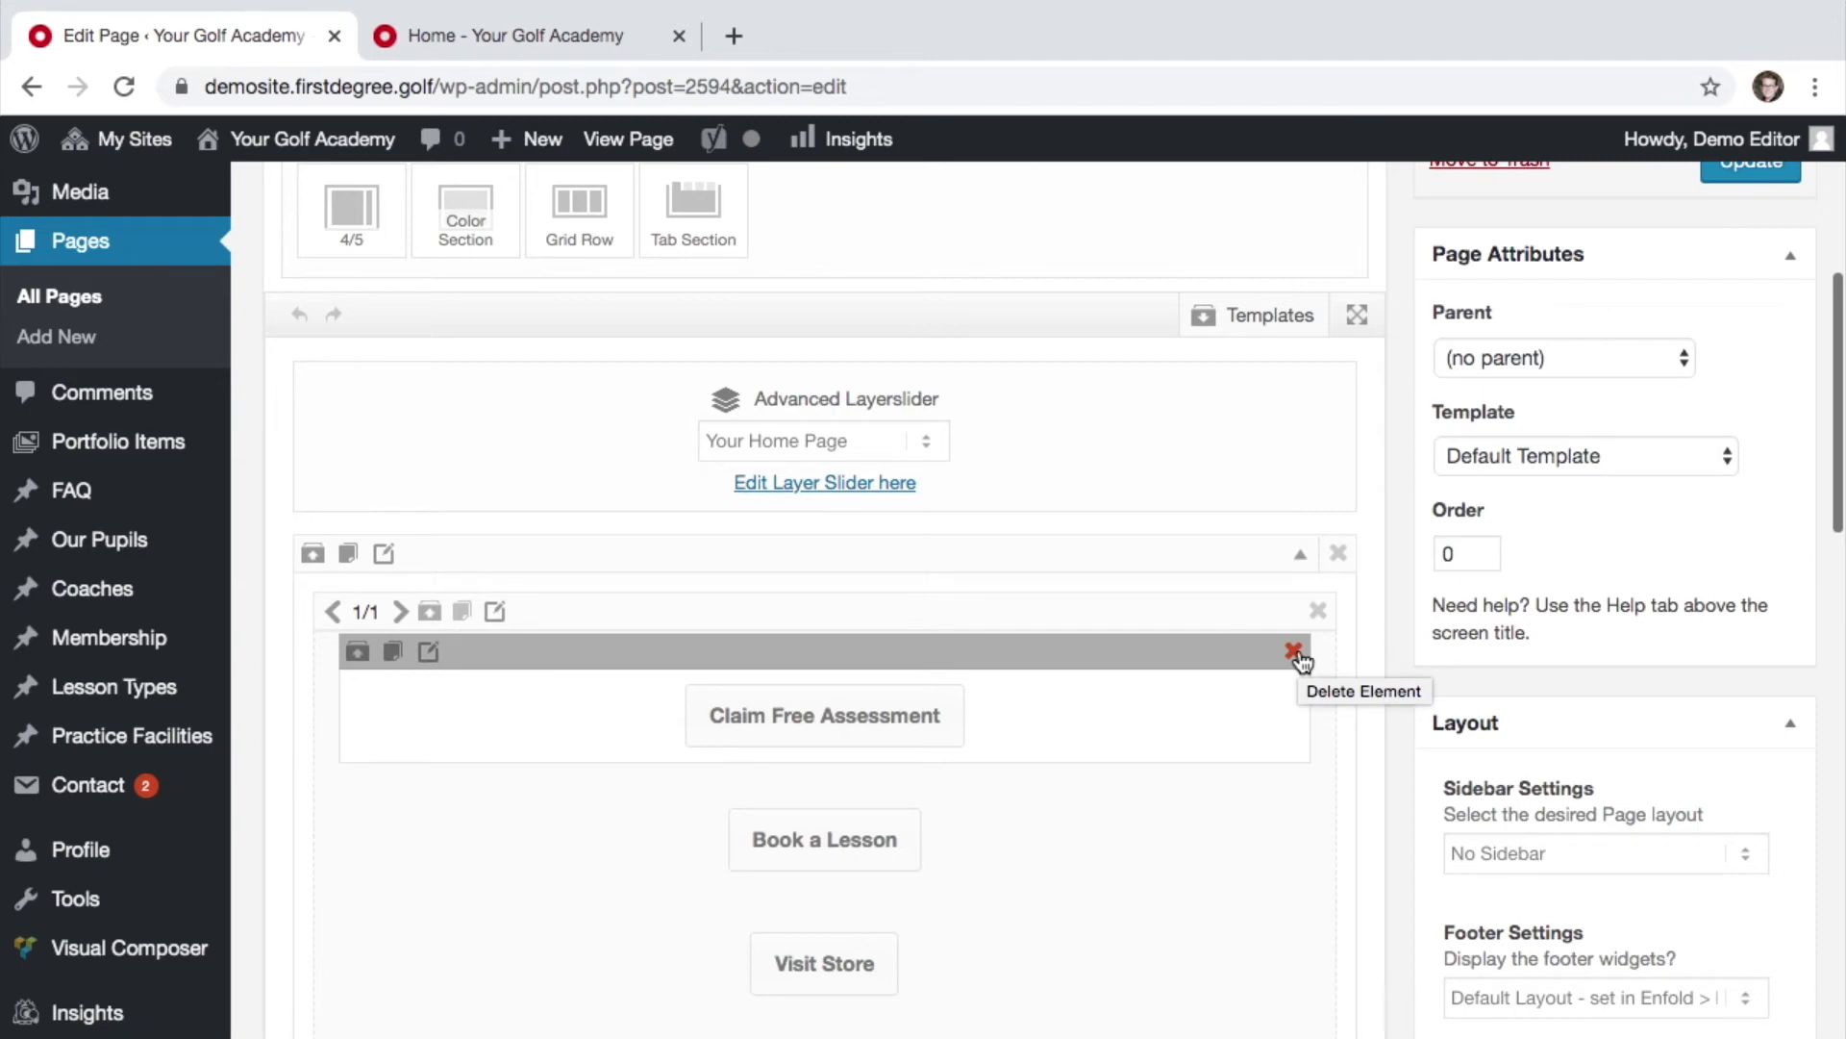
# Step: Delete the Claim Free Assessment button from the Headerbar section and update the page
pyautogui.click(1294, 651)
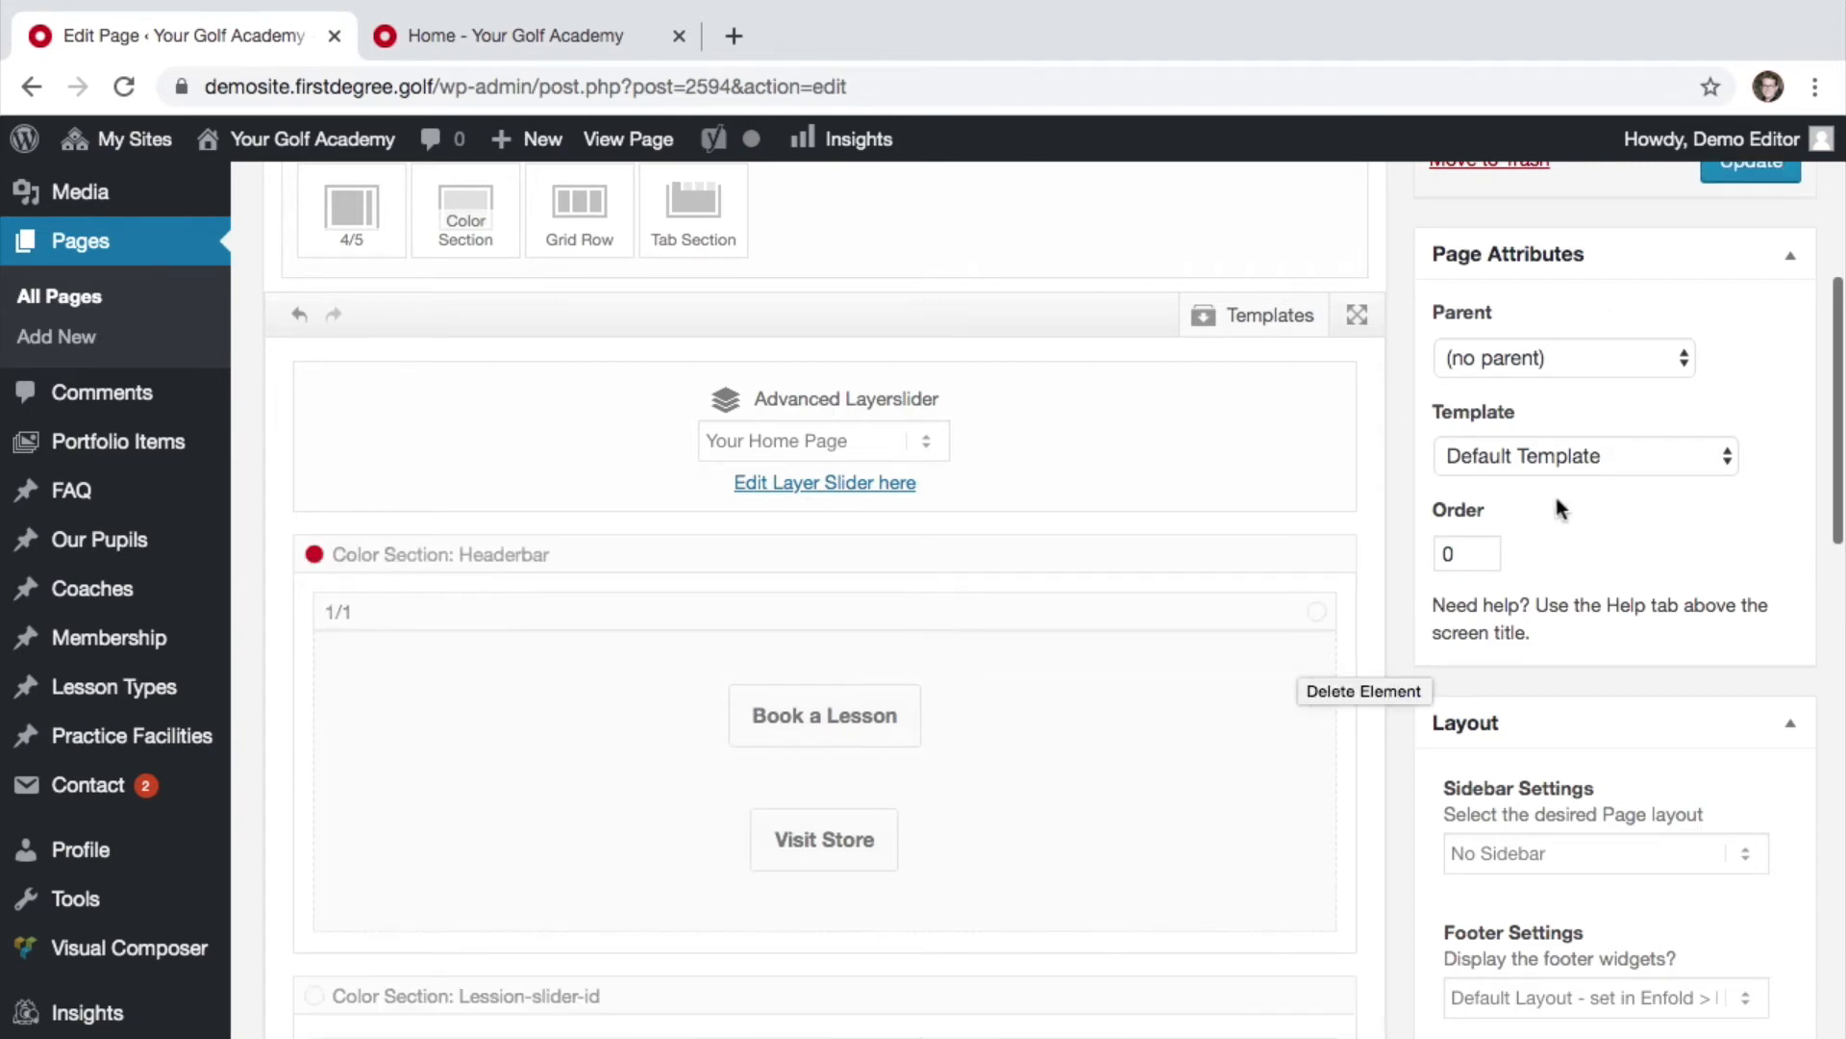
pyautogui.scroll(3, 1663, 412)
pyautogui.click(1774, 346)
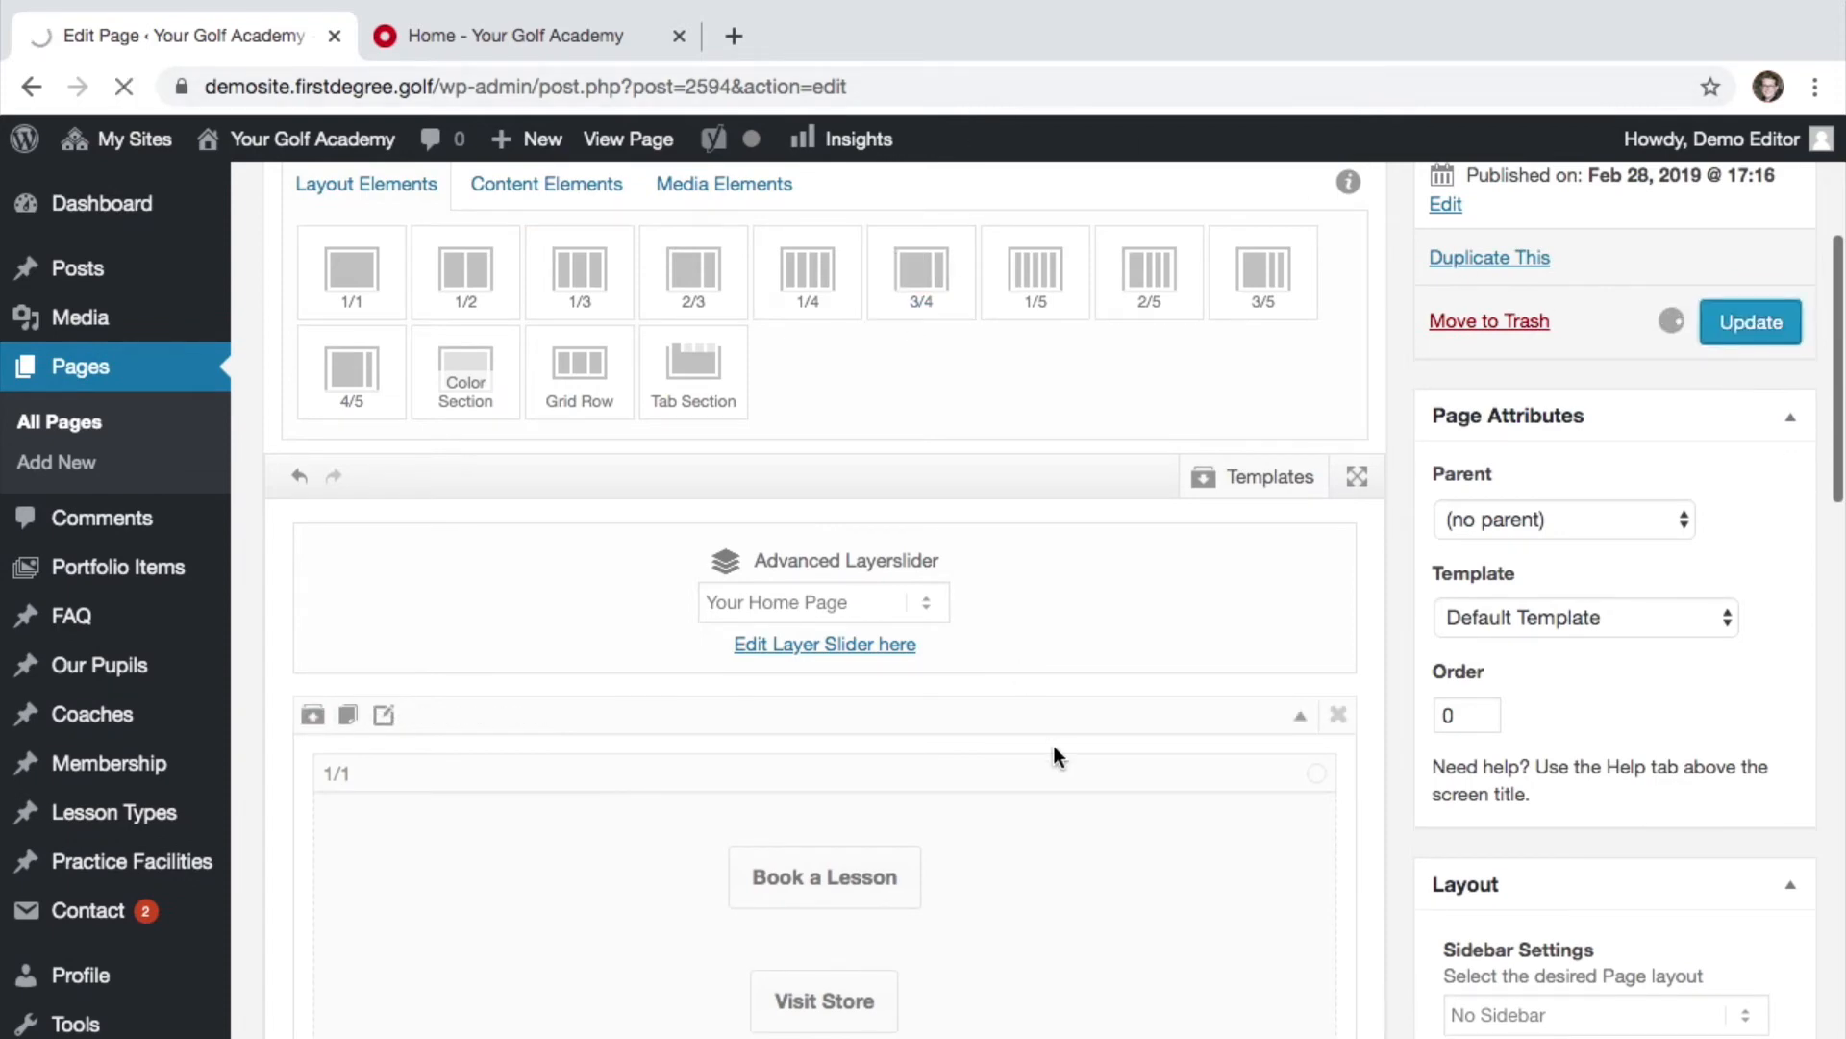
# Step: Reload the live home page and check which buttons the call-to-action bar contains
pyautogui.click(538, 44)
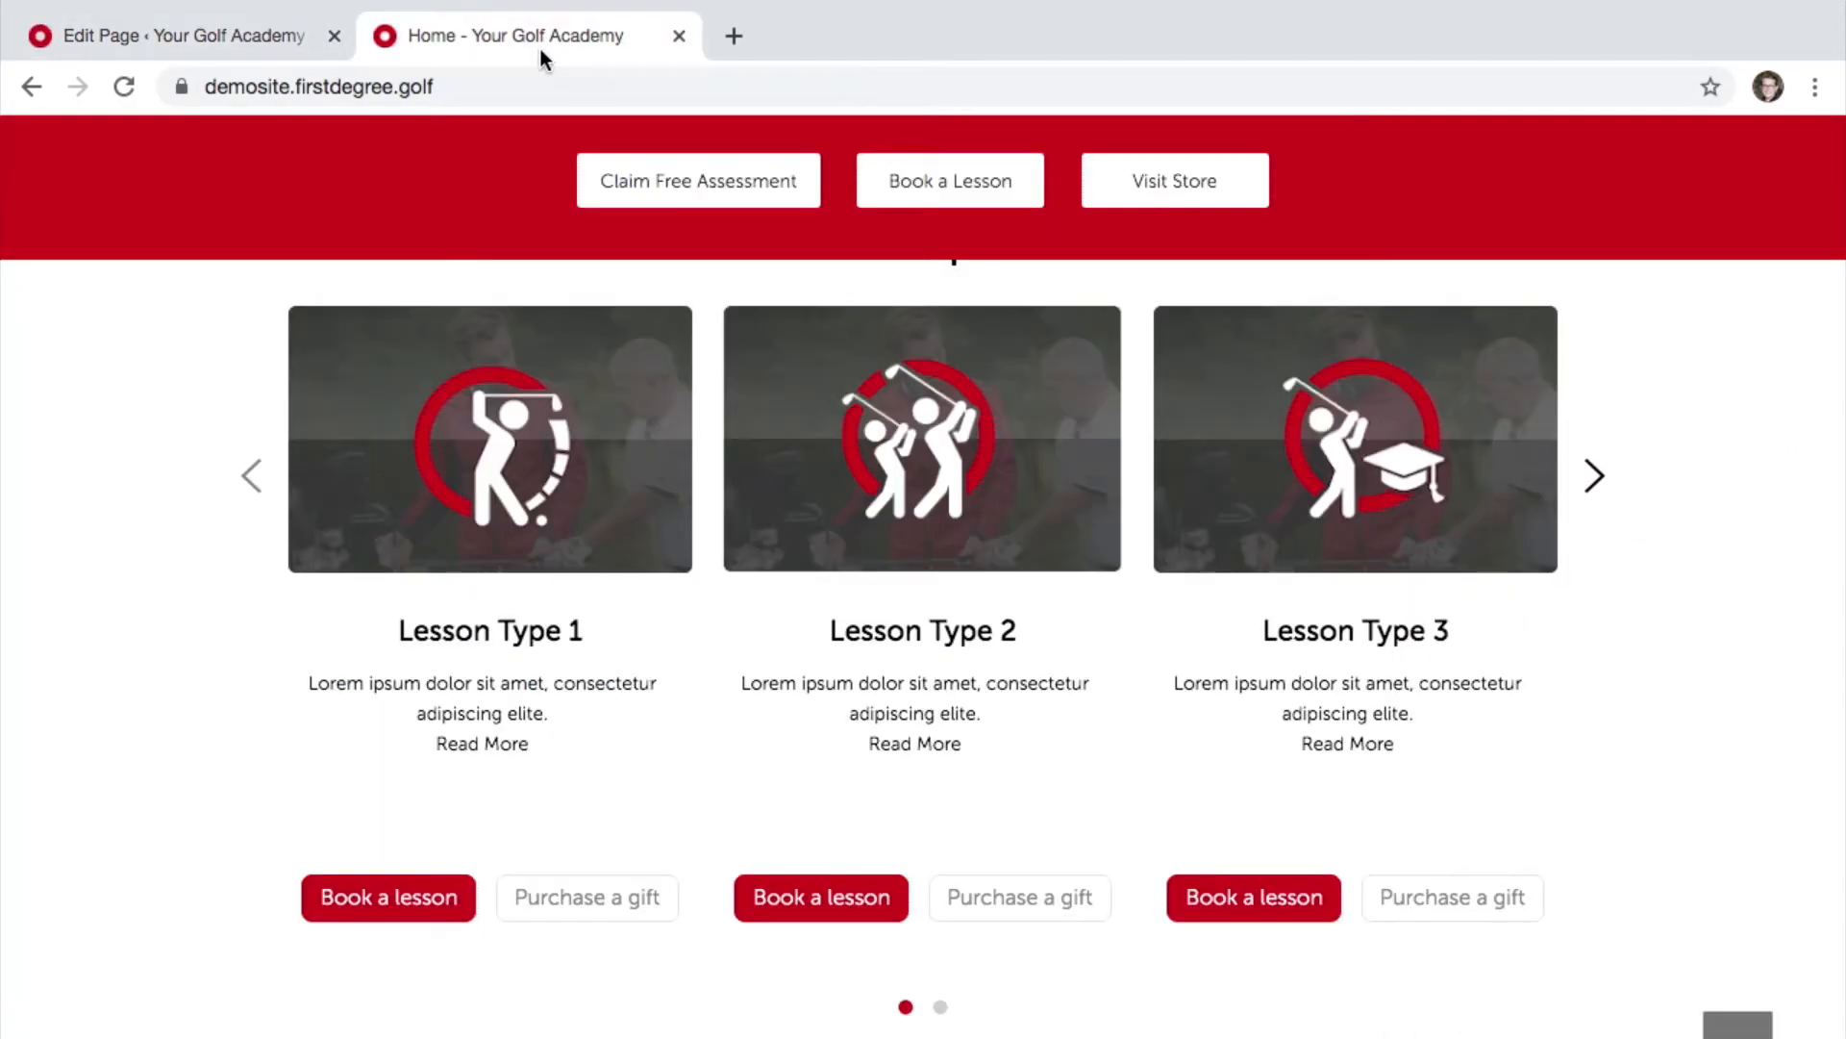
pyautogui.click(541, 86)
pyautogui.press('Return')
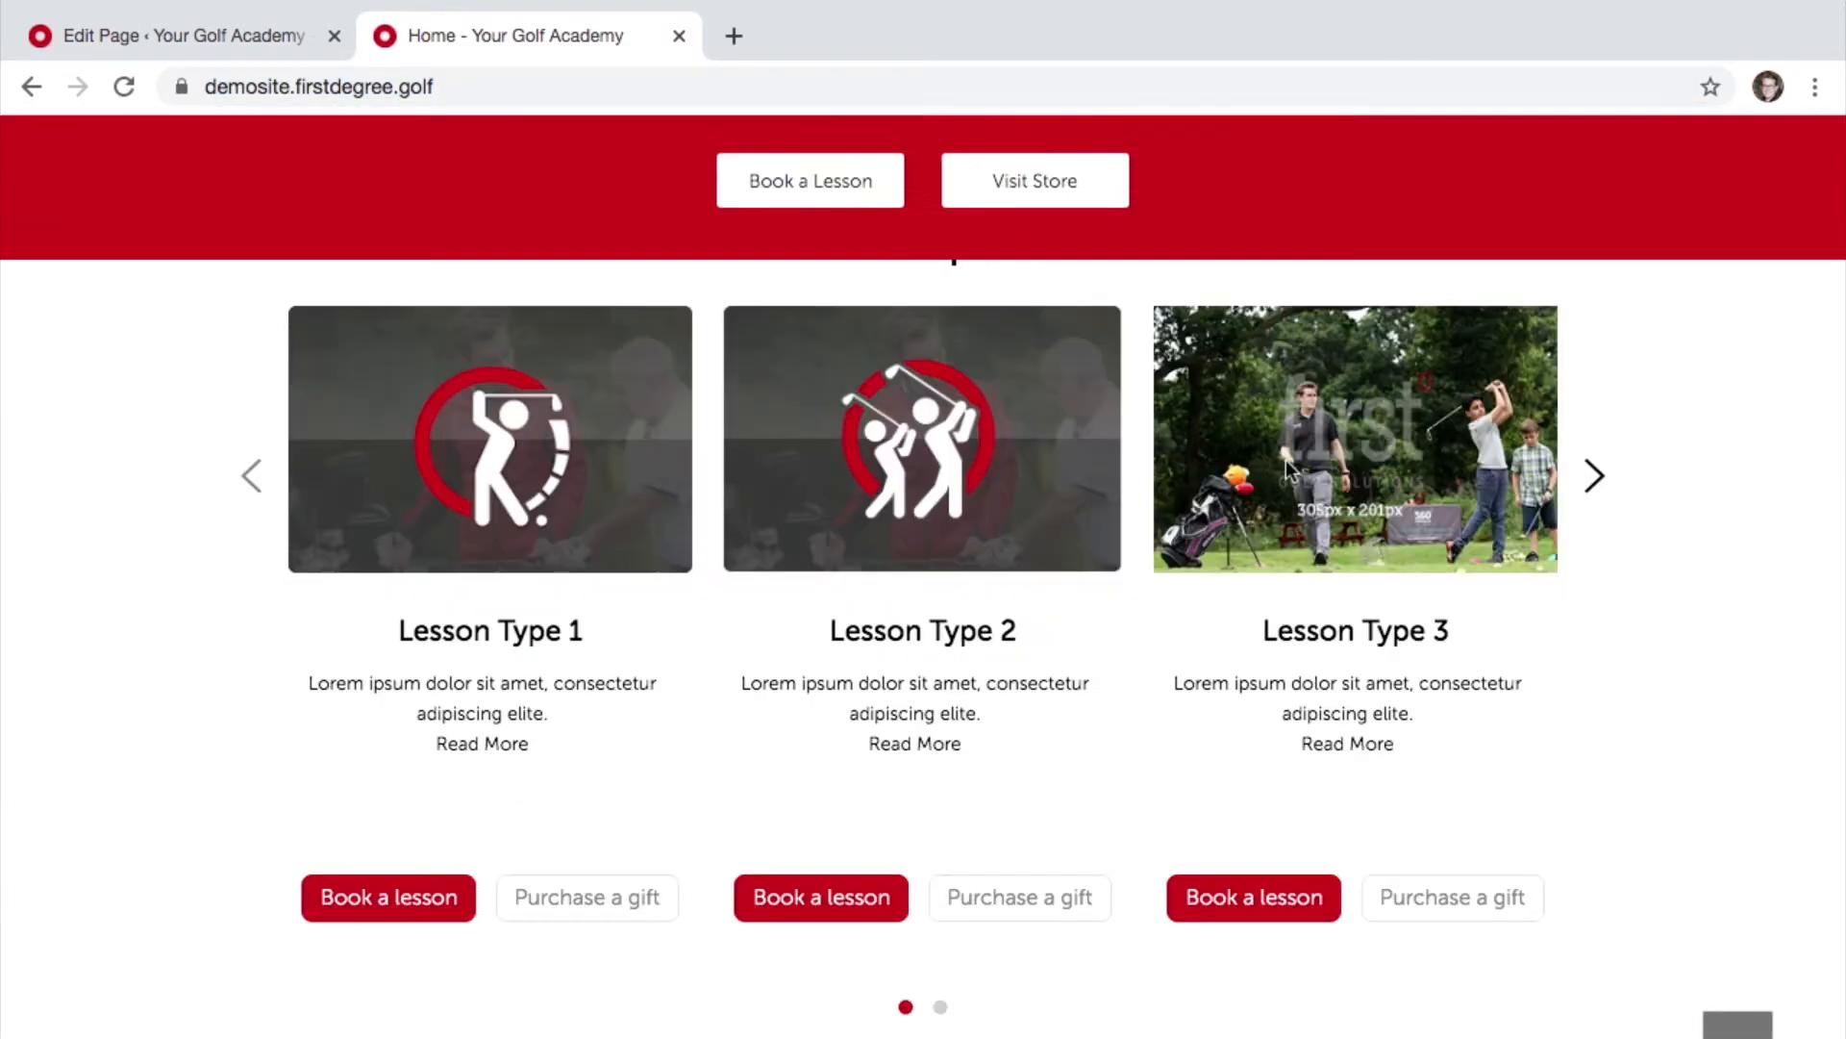
pyautogui.scroll(3, 1285, 460)
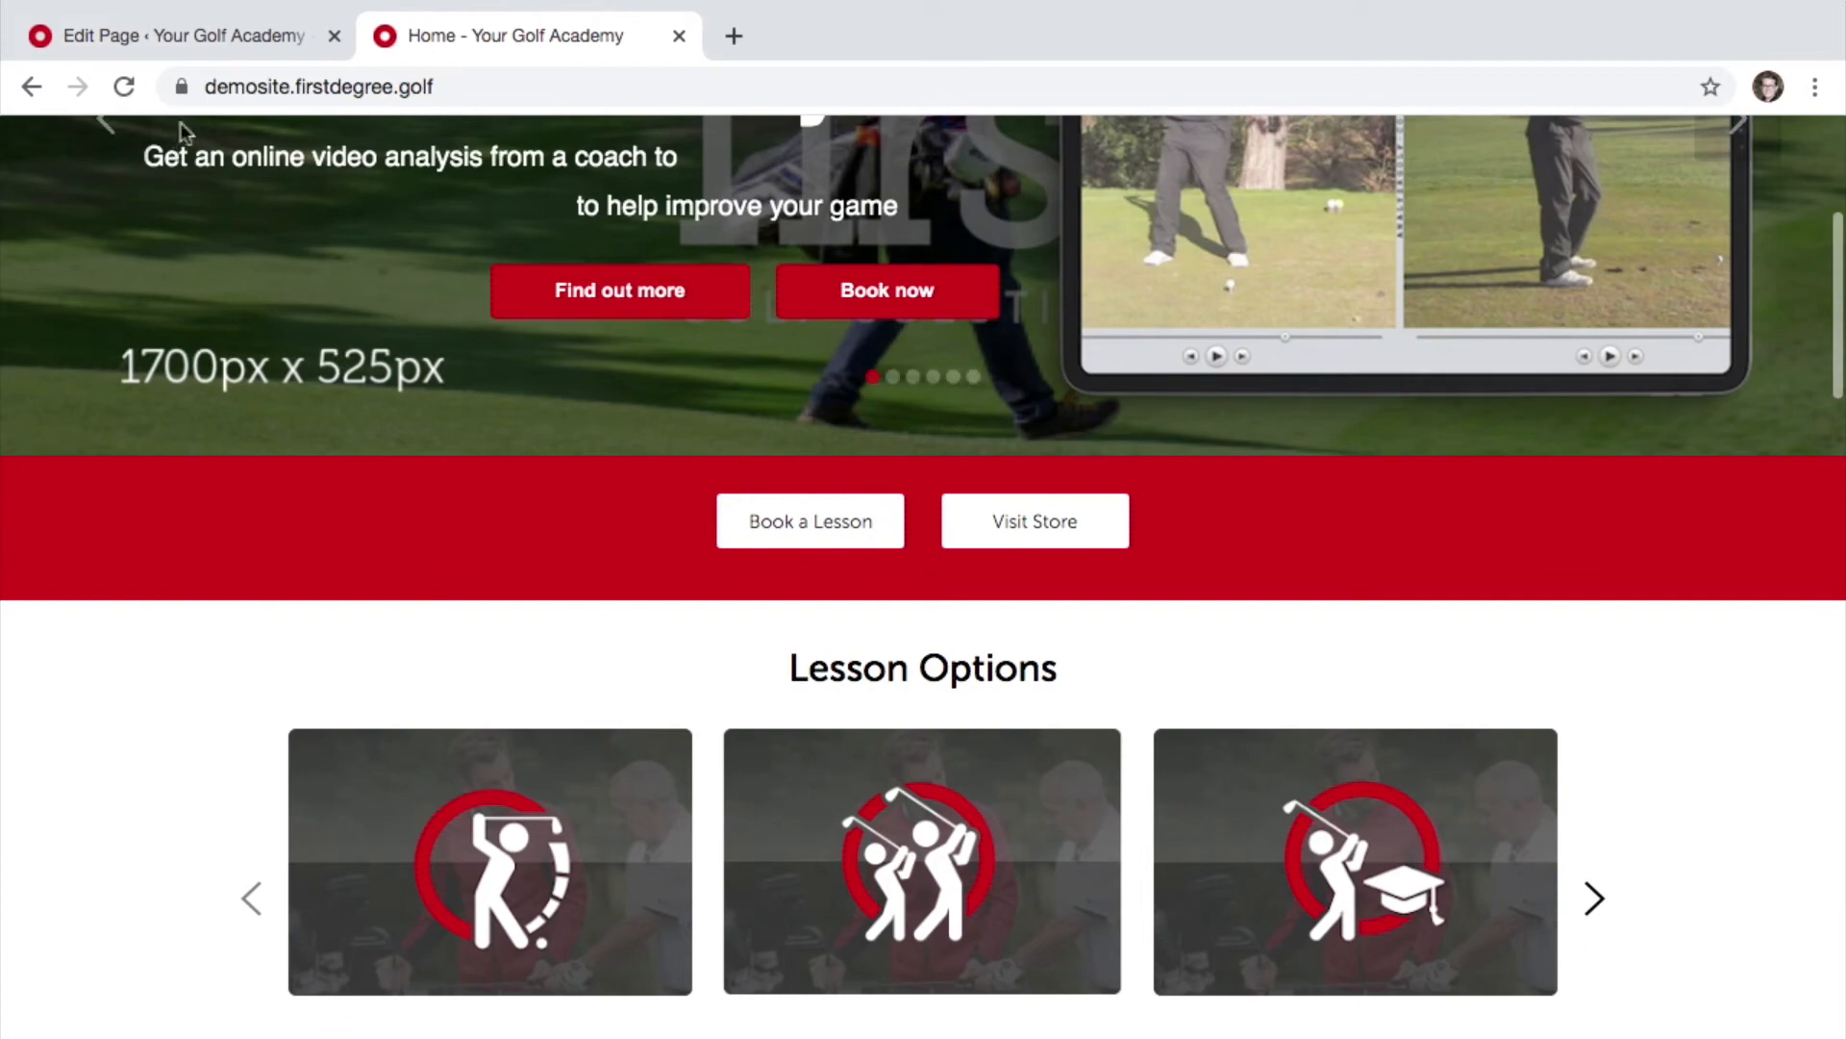
# Step: Move the Visit Store button above Book a Lesson in the Headerbar section and update the page
pyautogui.click(231, 41)
pyautogui.scroll(-4, 919, 825)
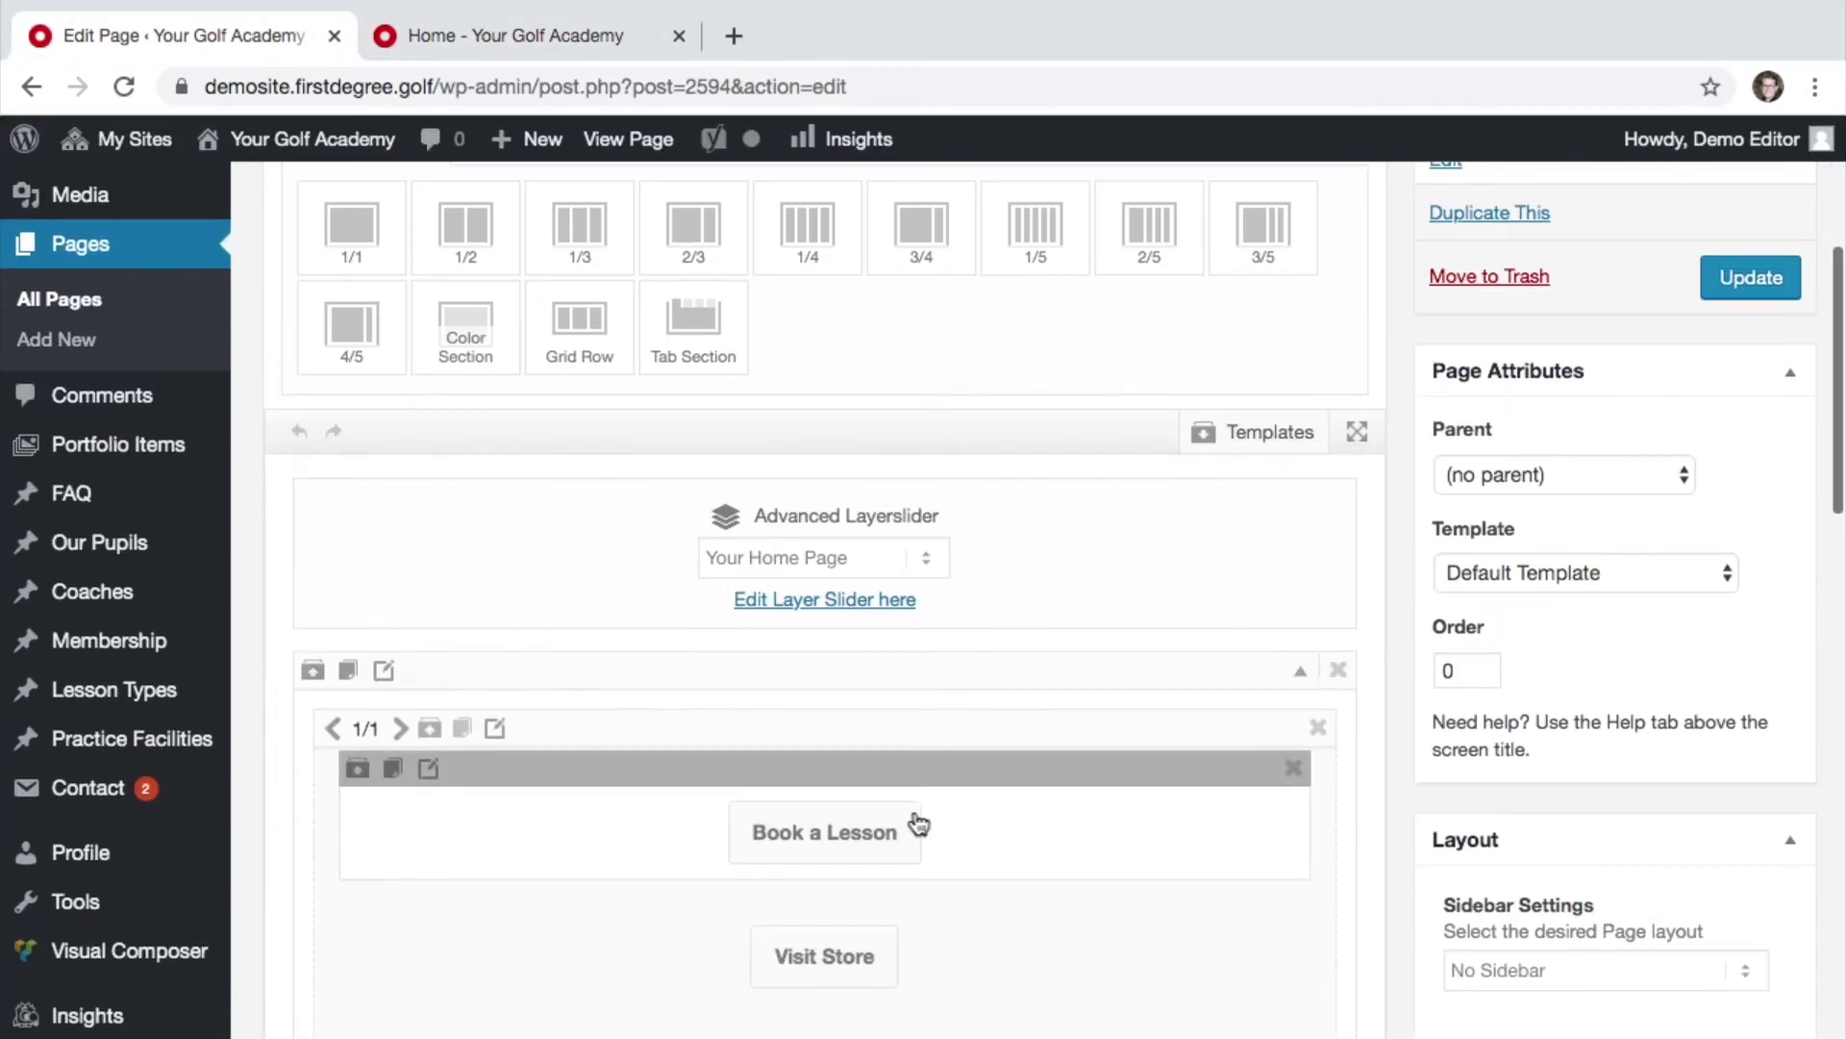
pyautogui.scroll(-2, 918, 826)
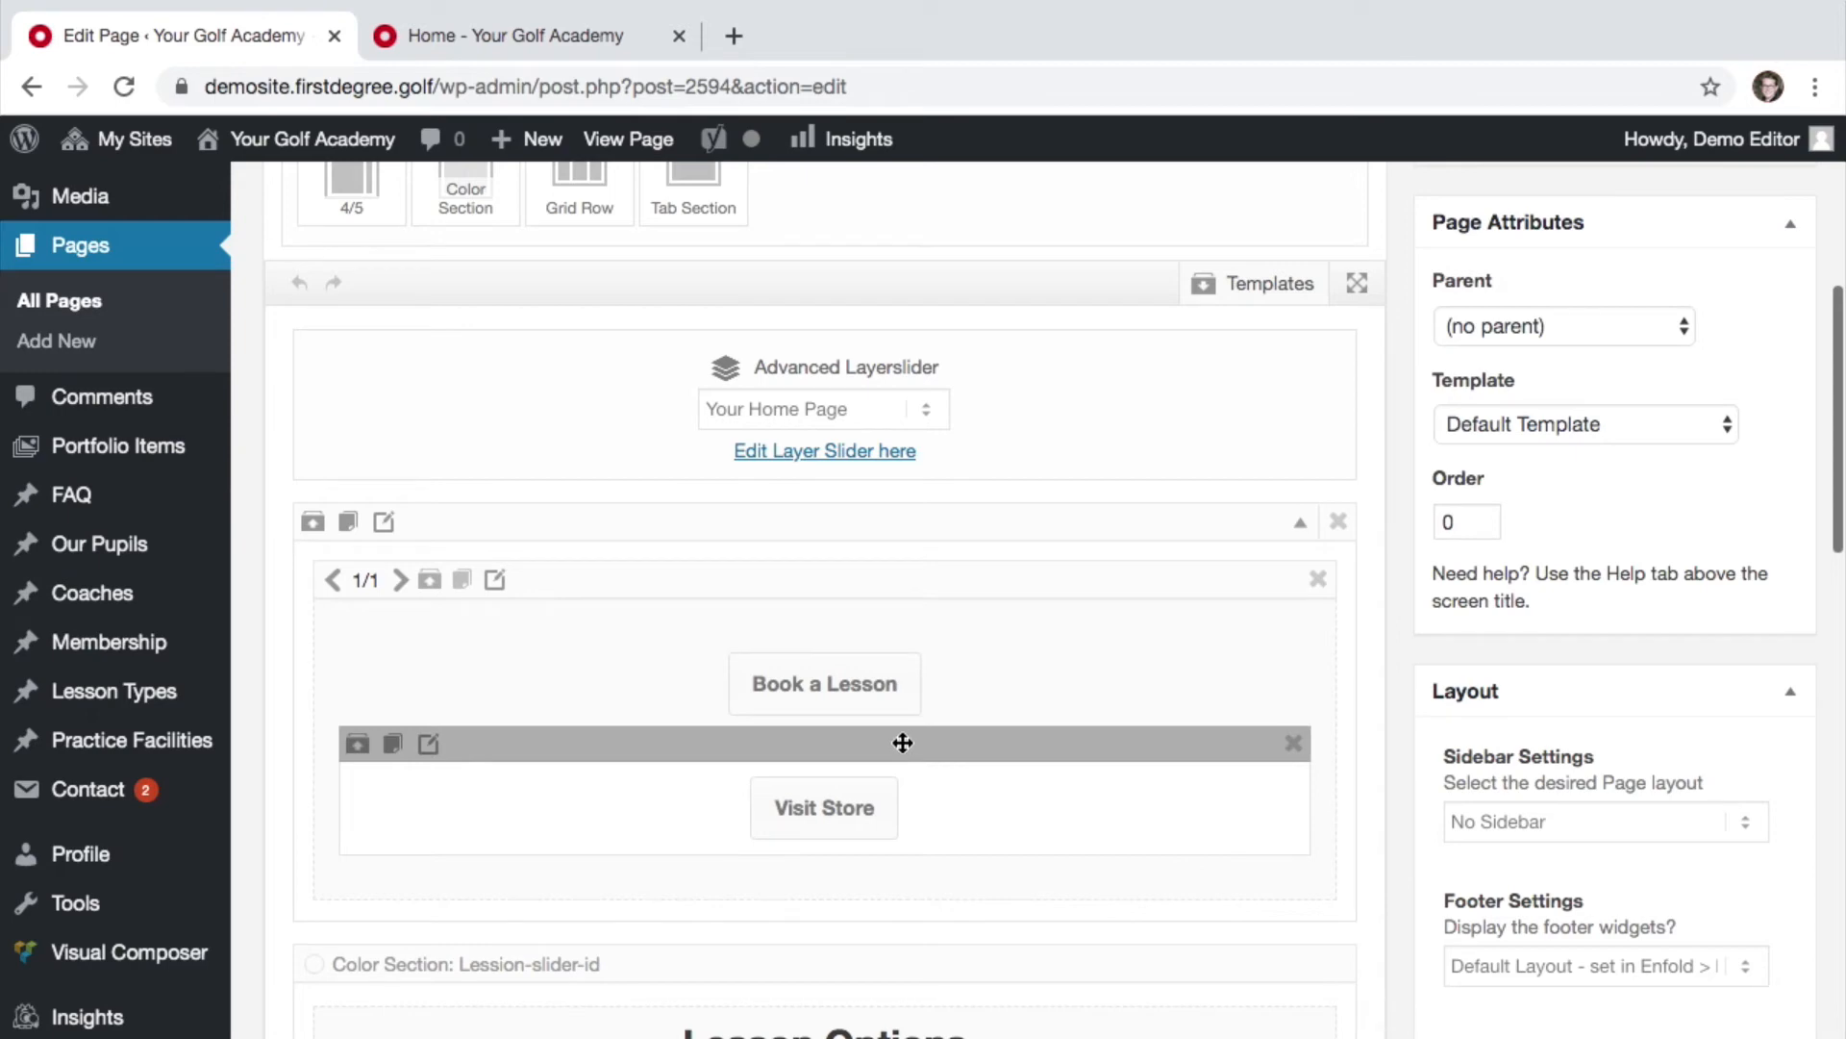
pyautogui.moveTo(902, 742); pyautogui.dragTo(689, 645)
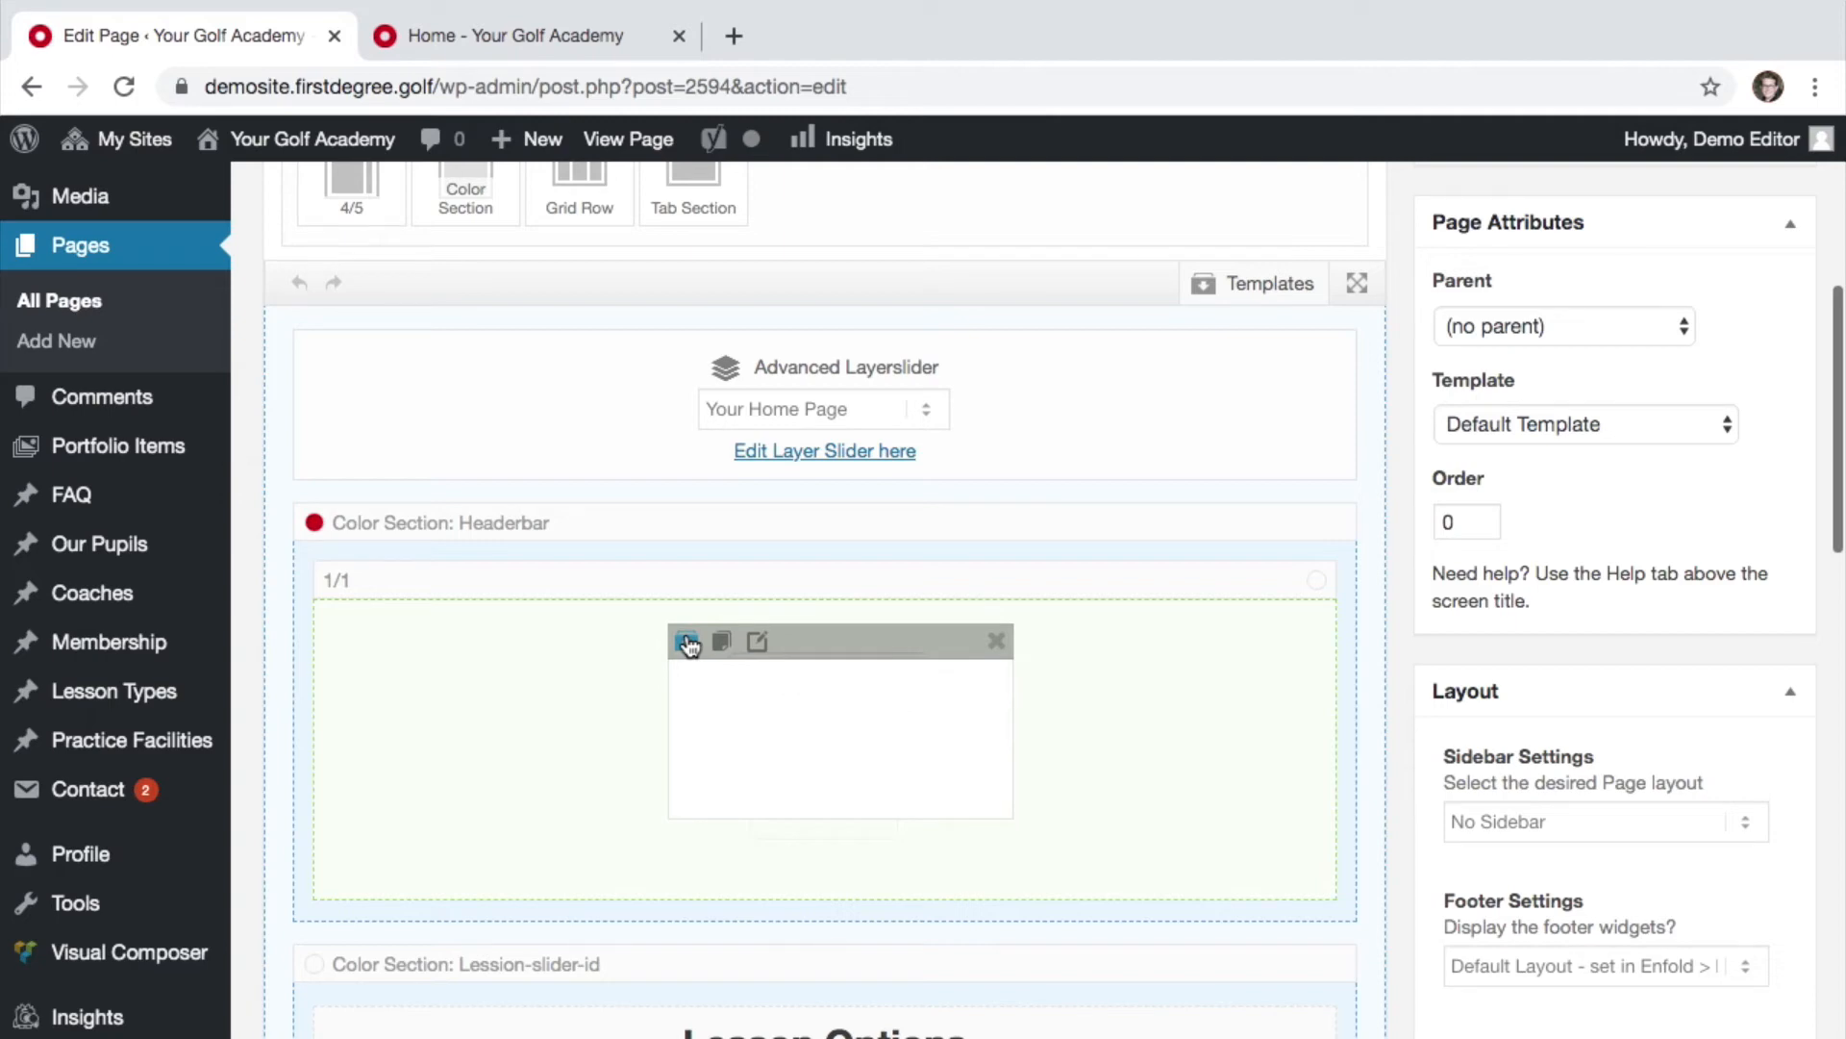
pyautogui.moveTo(688, 644); pyautogui.dragTo(685, 649)
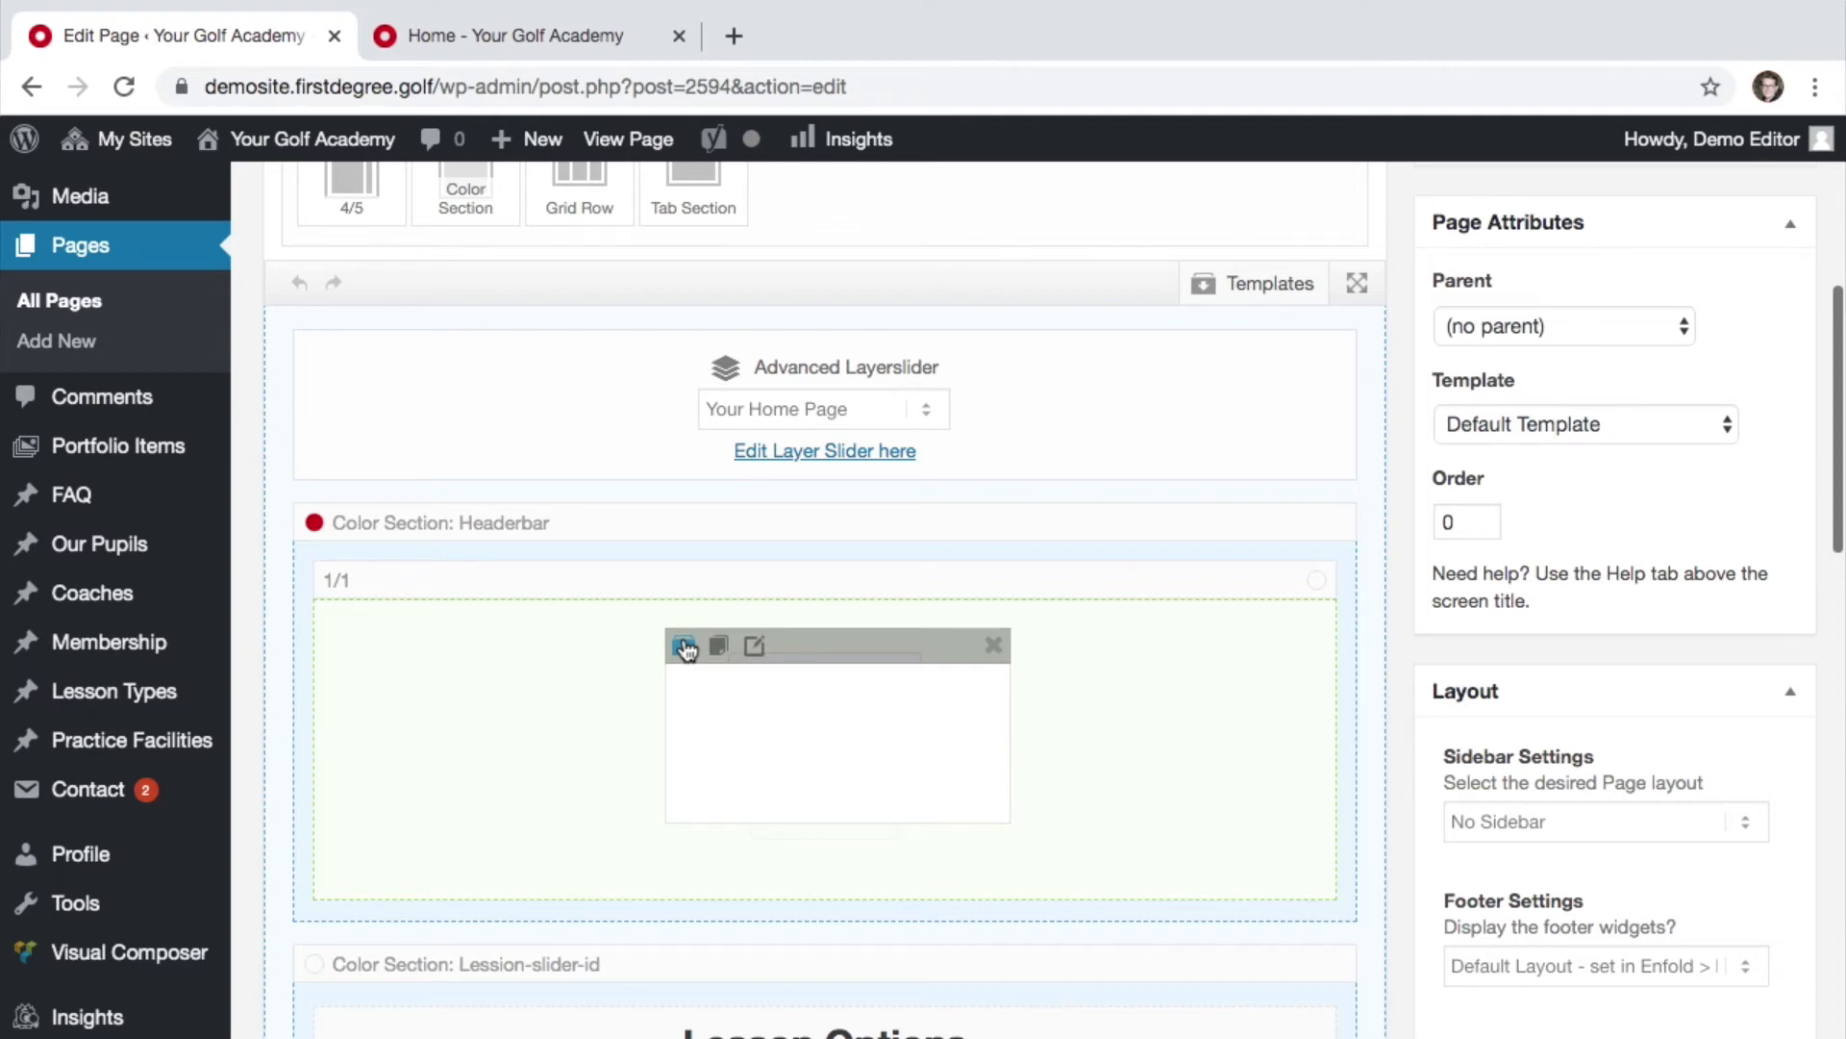
pyautogui.moveTo(687, 649); pyautogui.dragTo(748, 626)
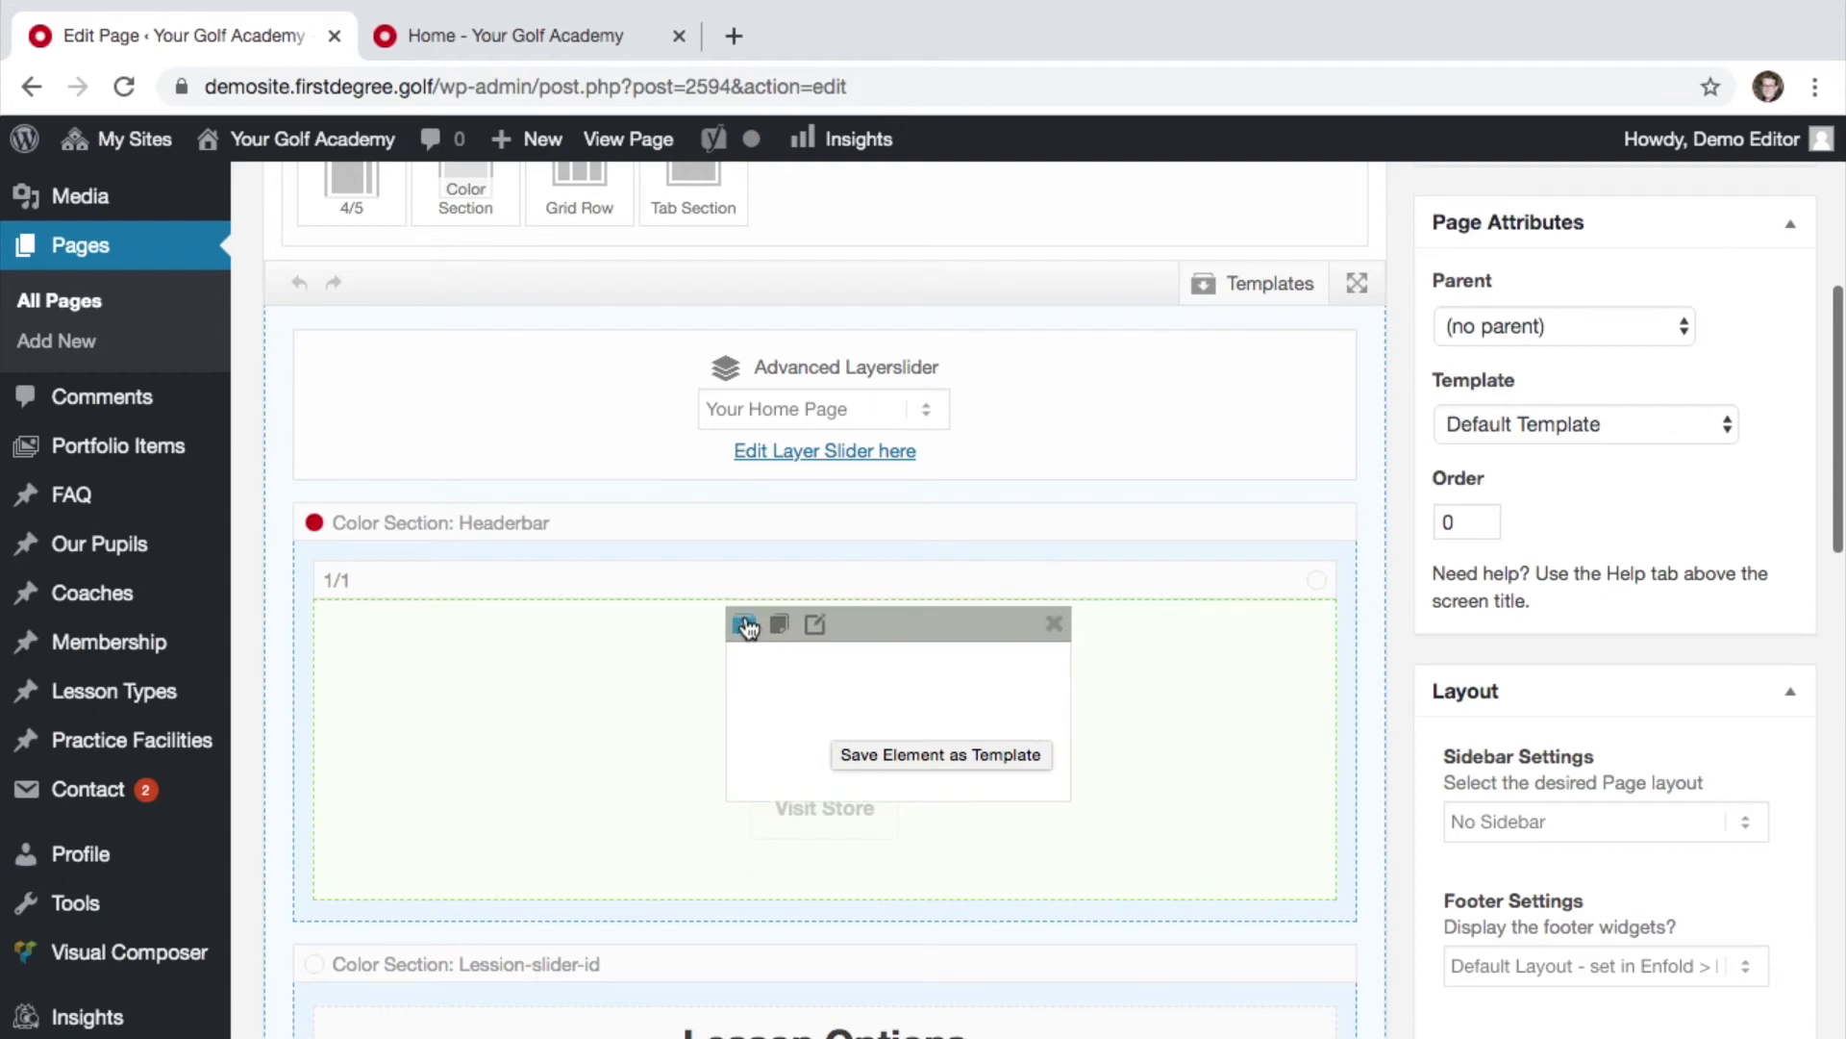
pyautogui.moveTo(749, 626); pyautogui.dragTo(746, 616)
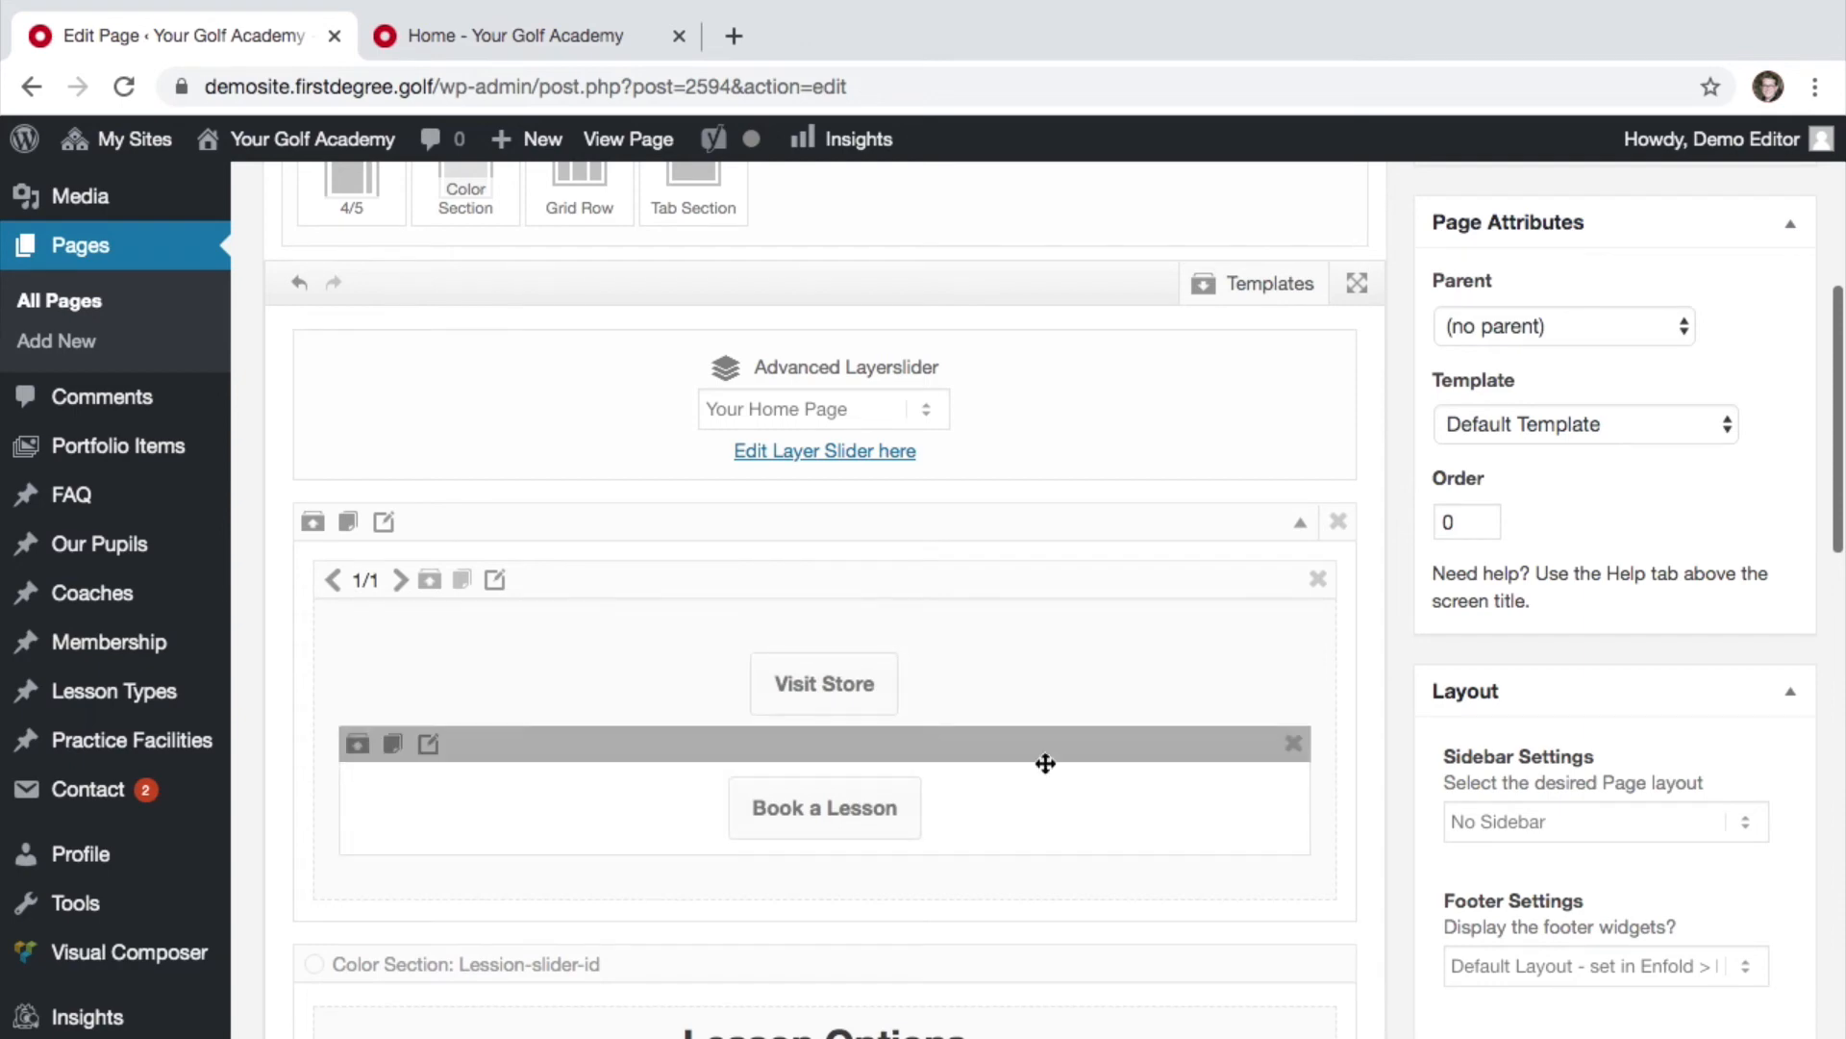
pyautogui.scroll(10, 1623, 633)
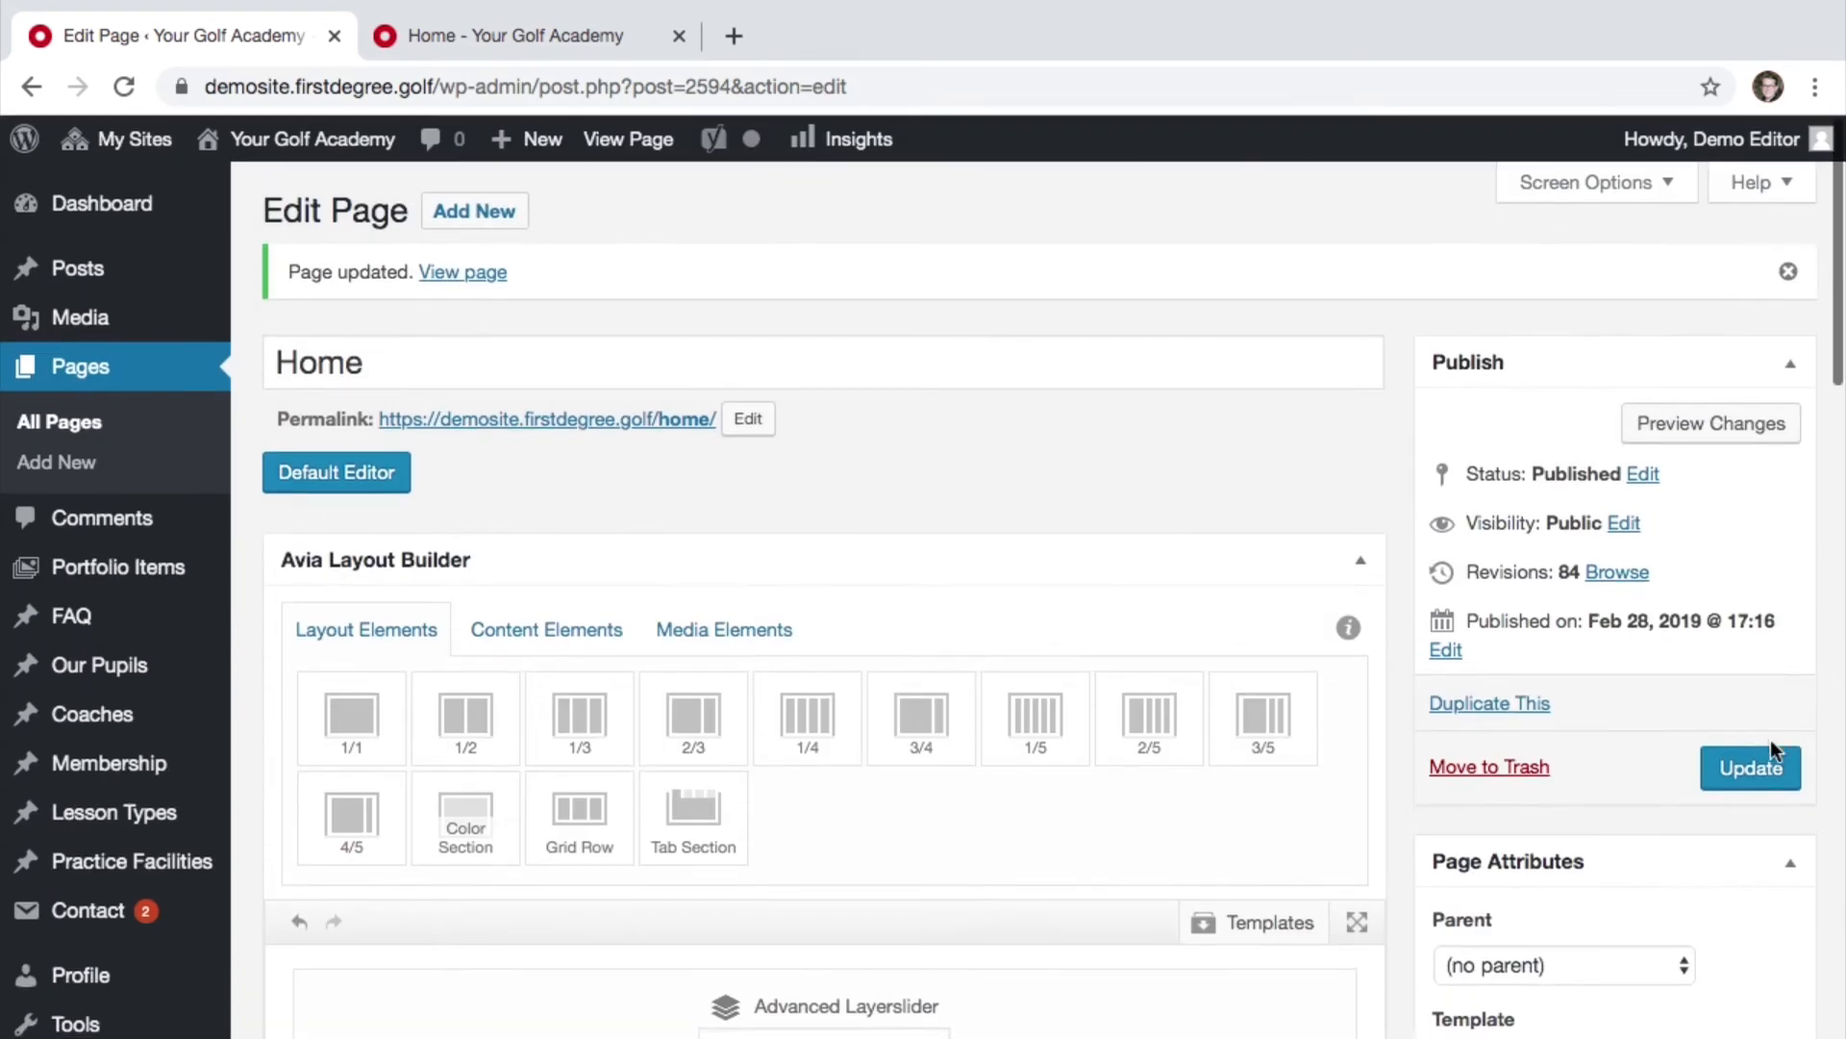
pyautogui.click(1772, 770)
# Step: Reload the live home page and check the order of the buttons under the banner
pyautogui.click(482, 25)
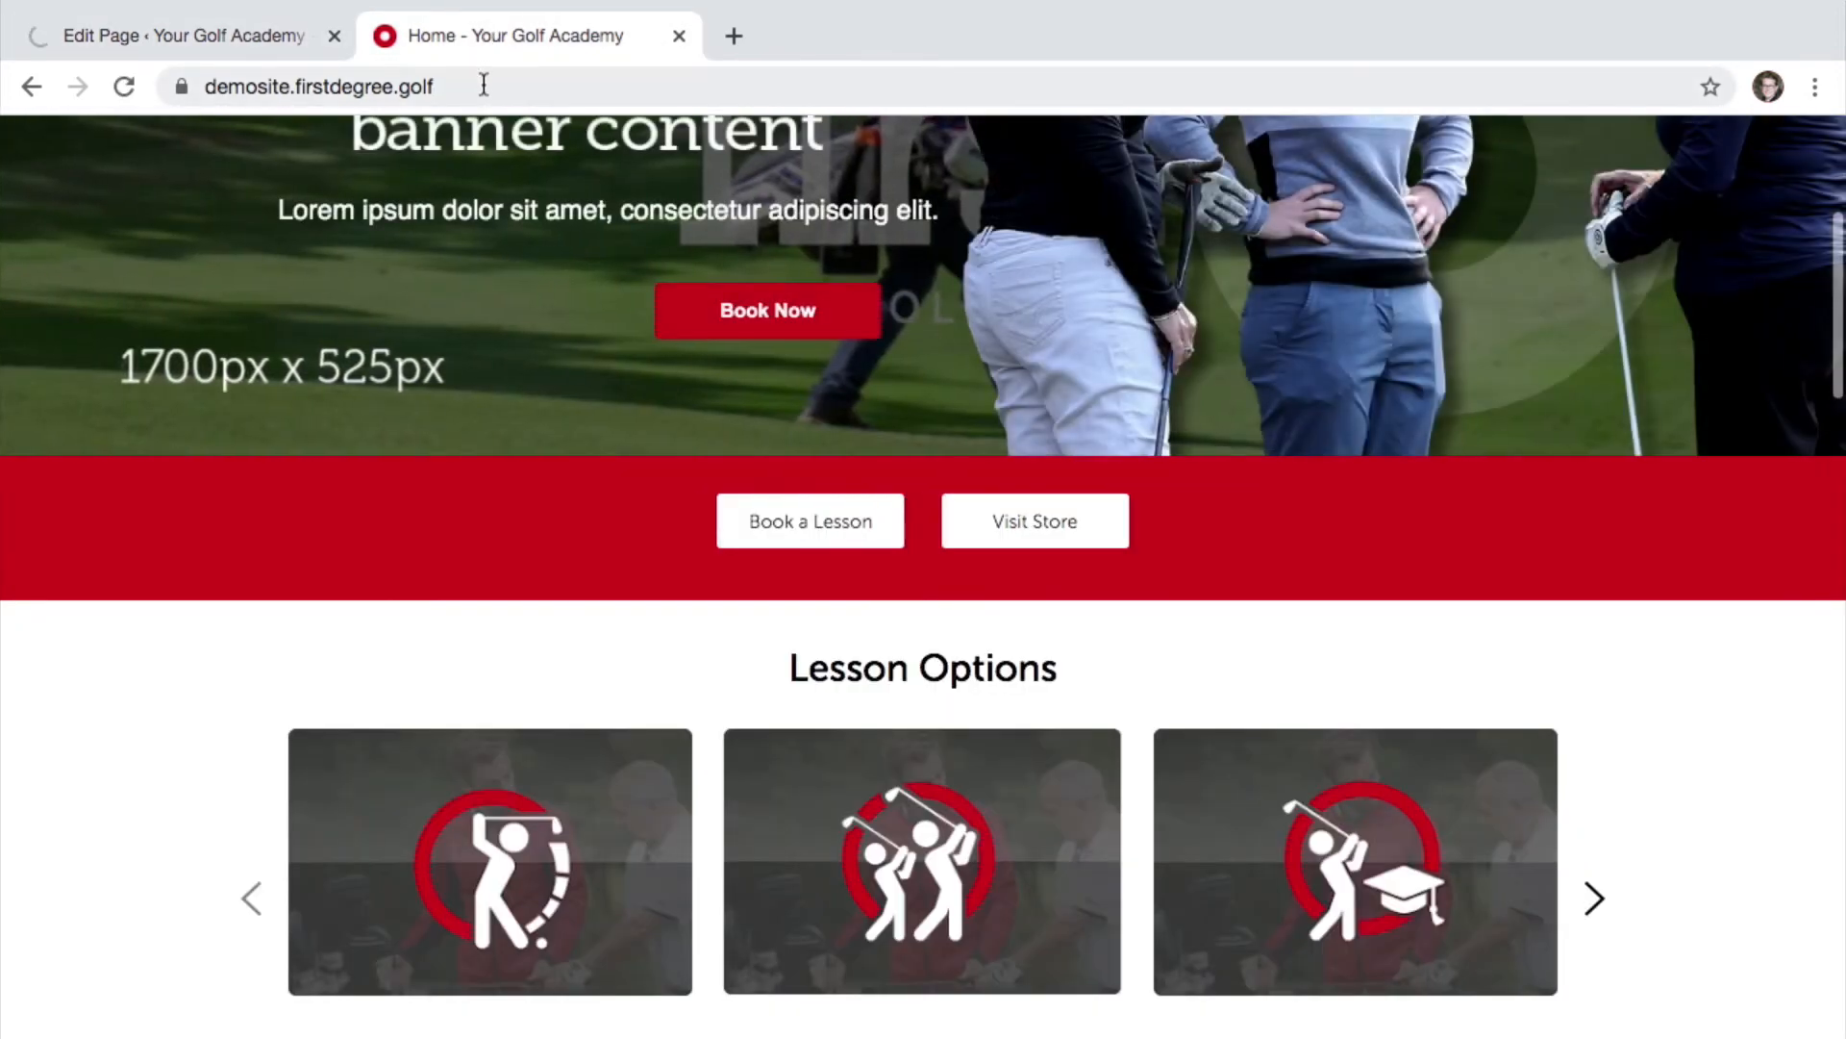
pyautogui.click(484, 84)
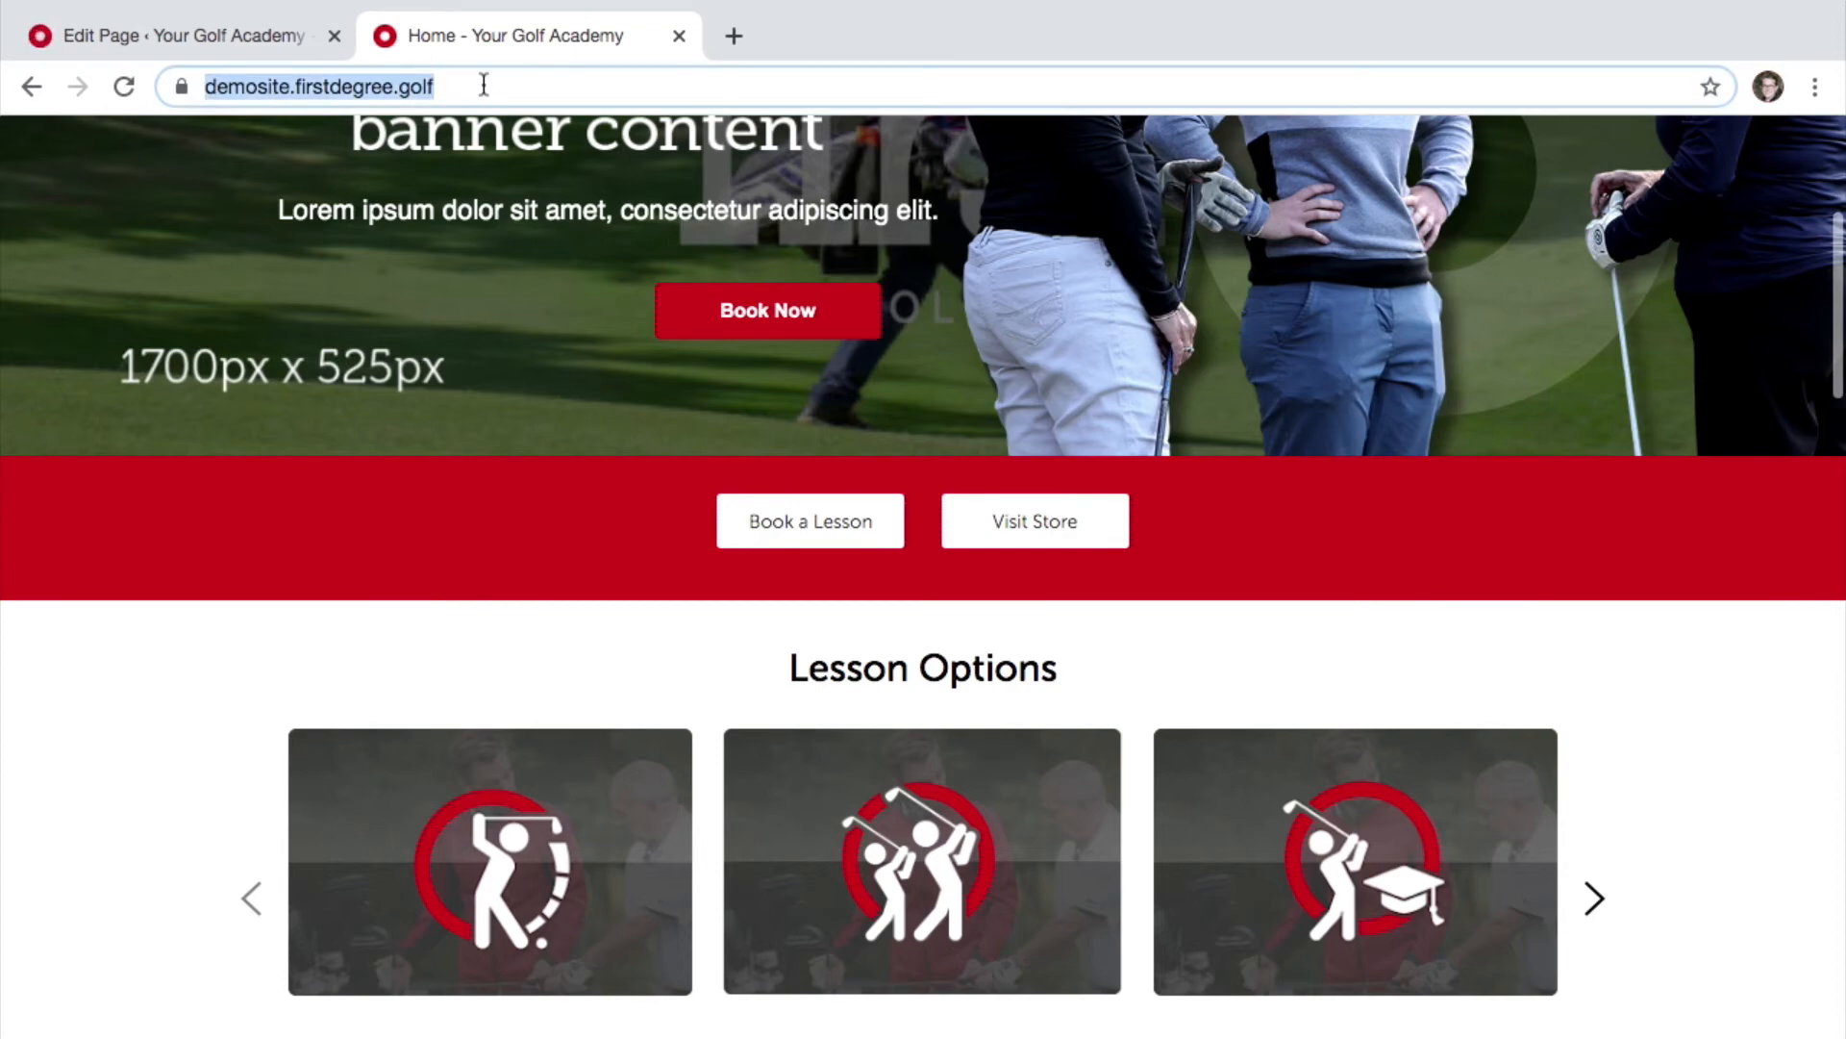
pyautogui.press('Return')
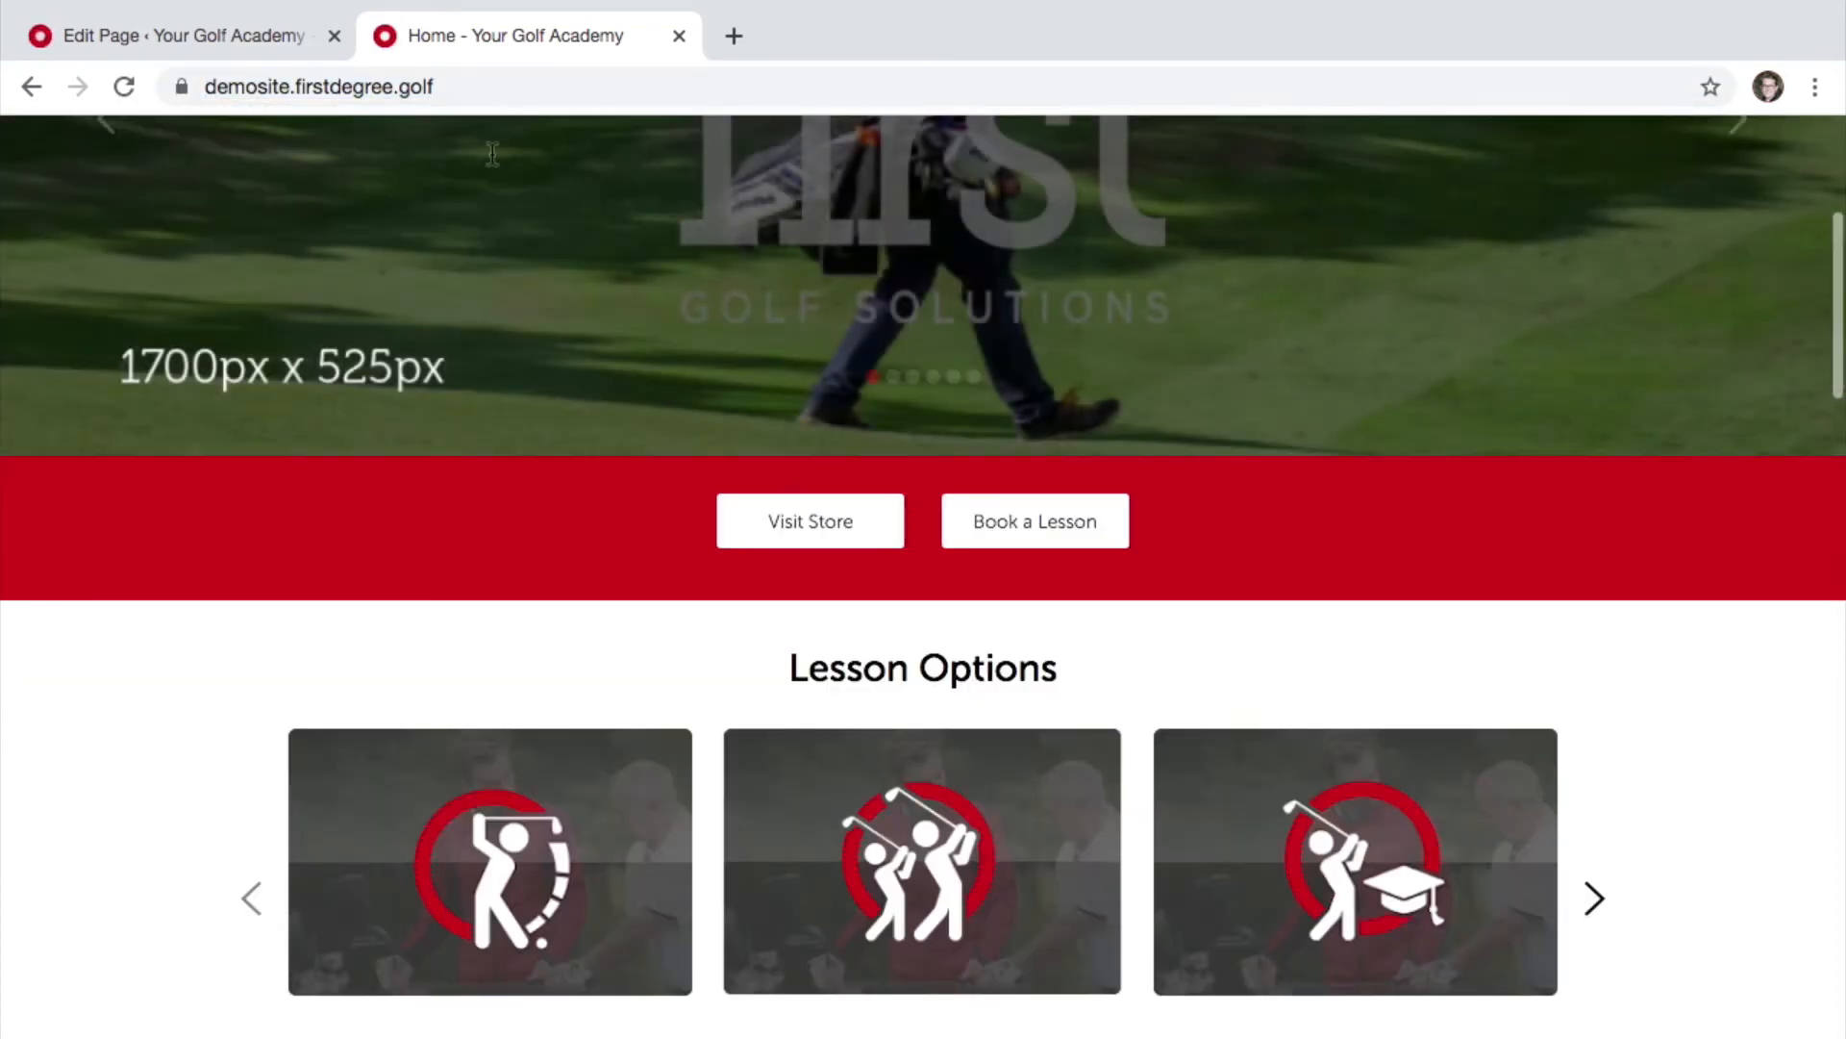
# Step: Review the Lesson Options, Your Coaching Team and Your Coaching Facilities sections in the Home page editor
pyautogui.click(260, 45)
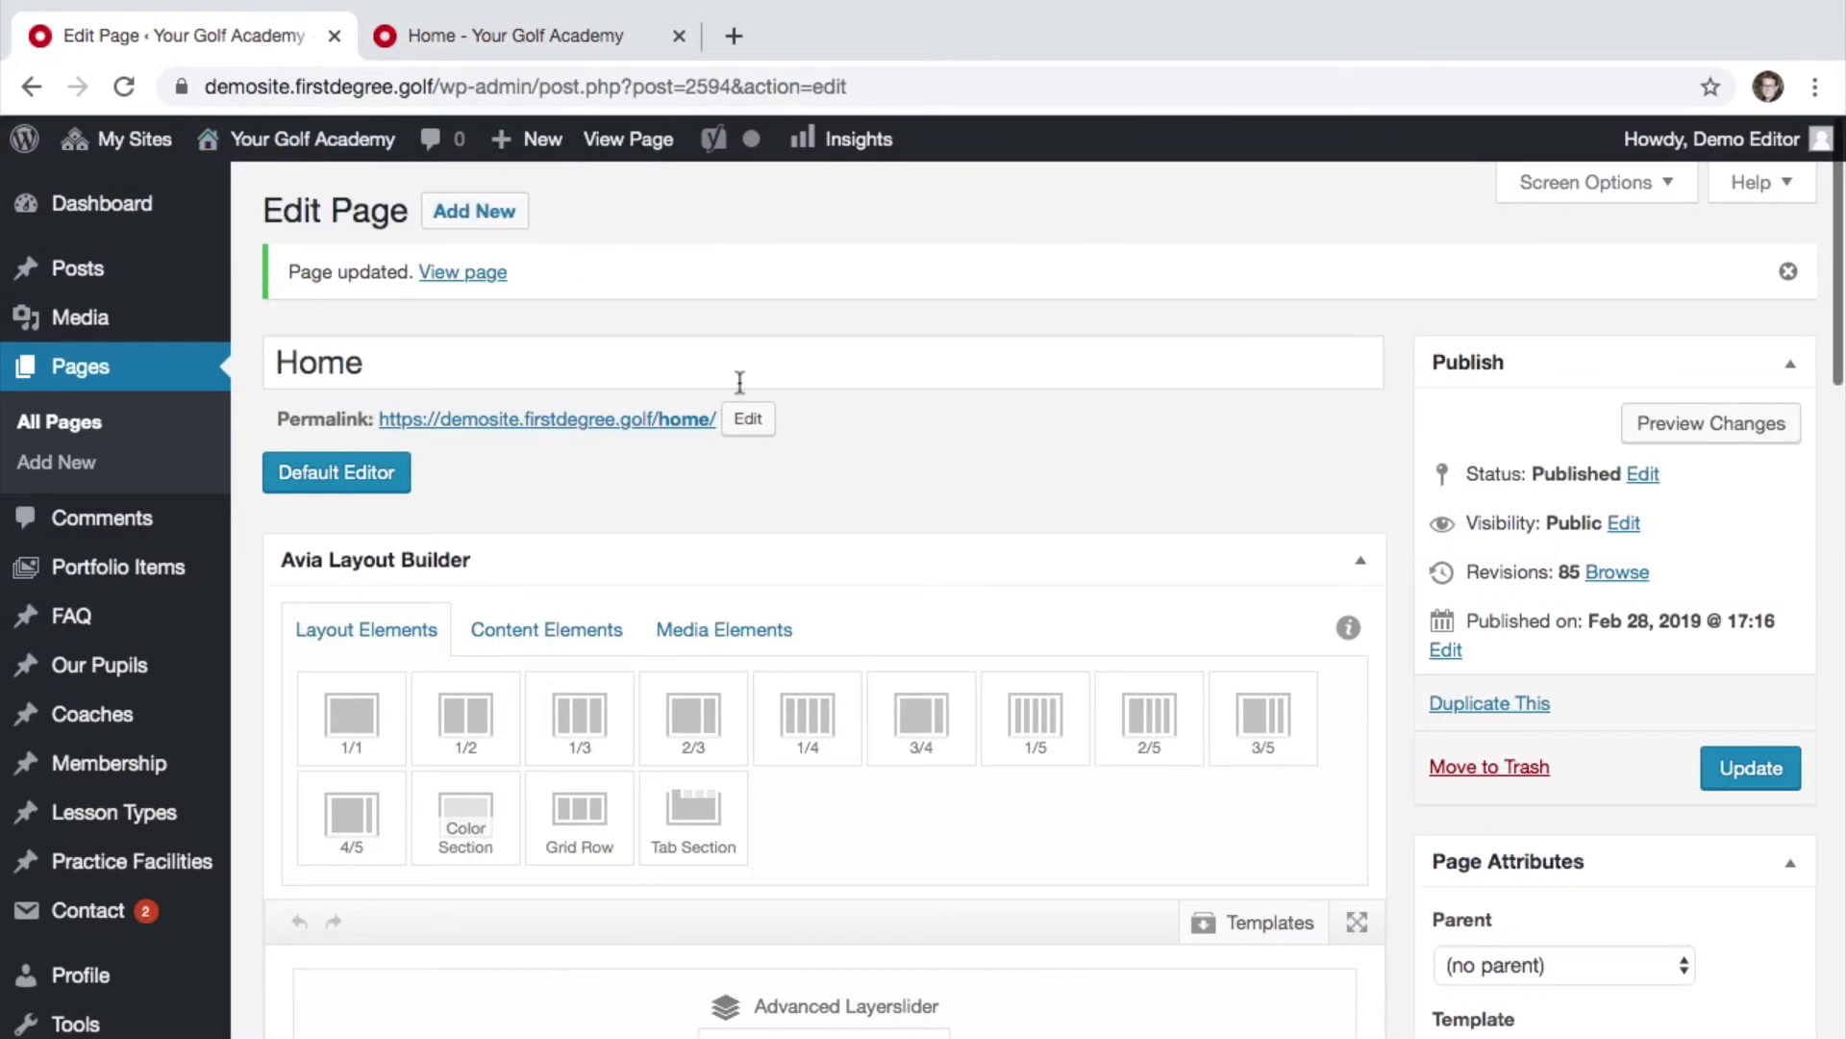
pyautogui.scroll(-10, 908, 731)
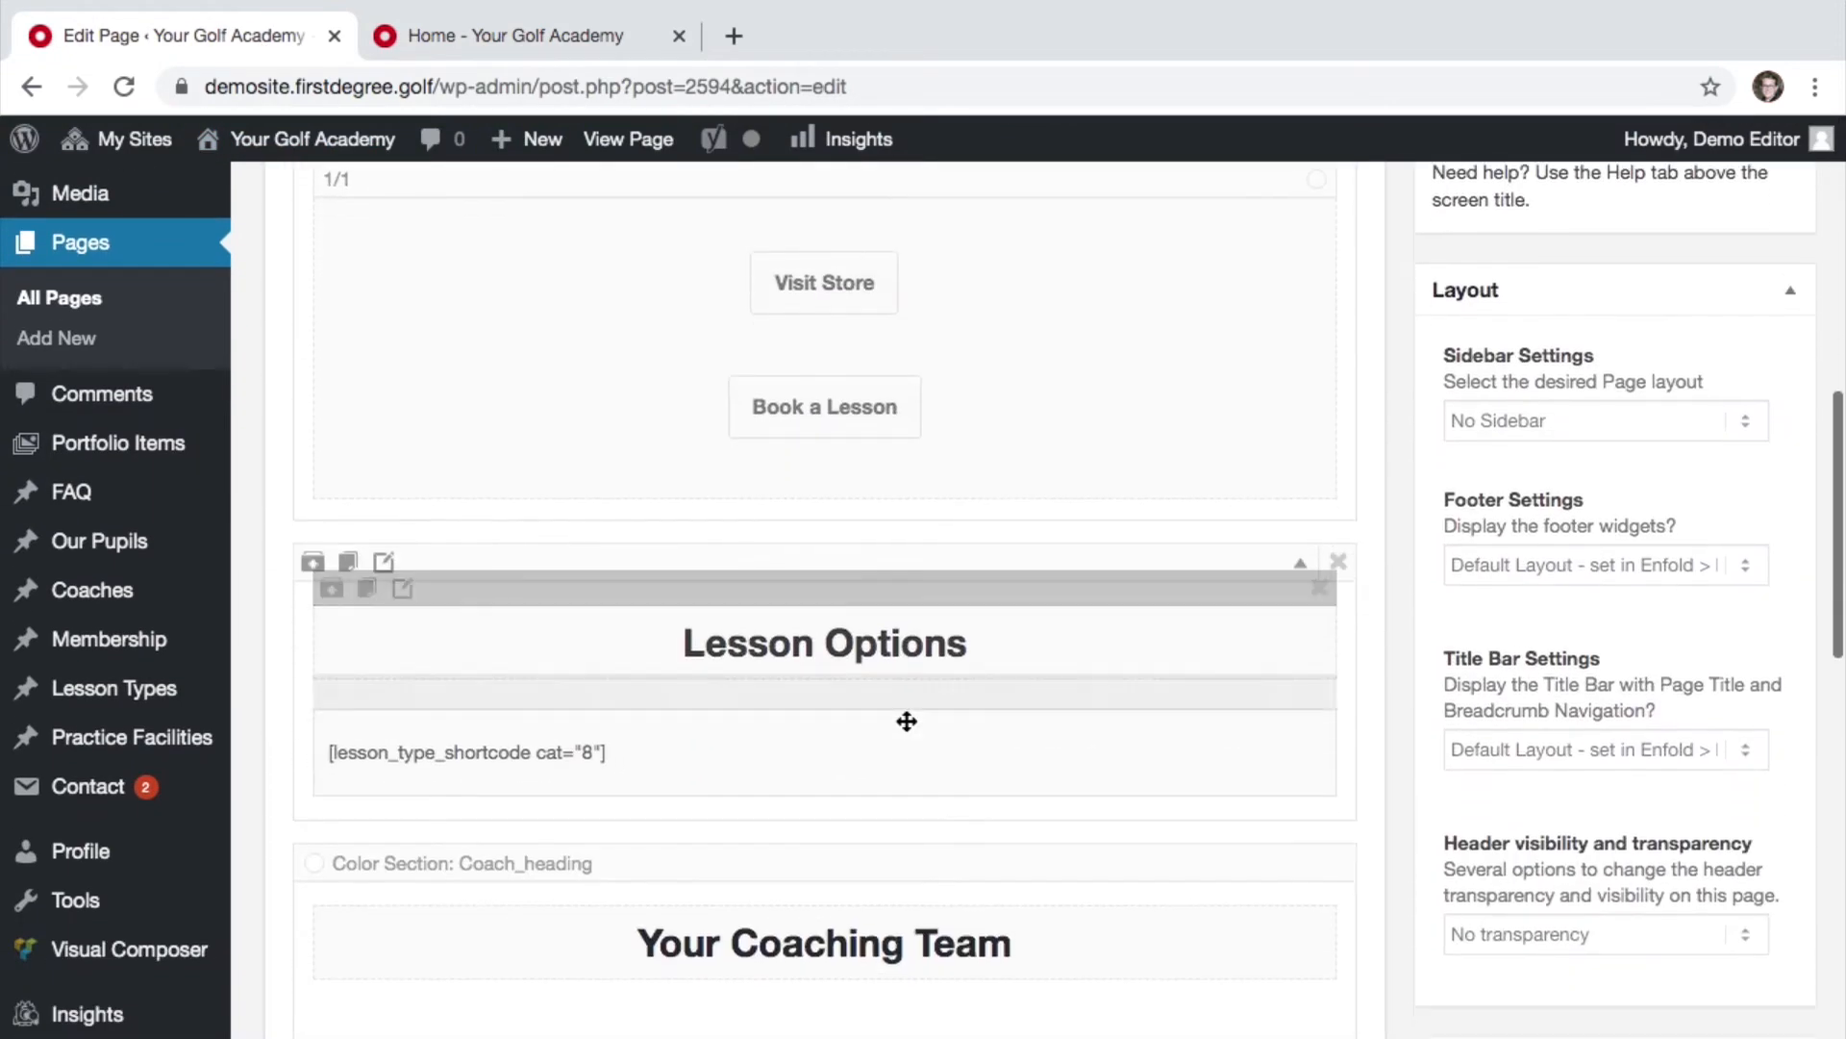
pyautogui.scroll(-7, 909, 731)
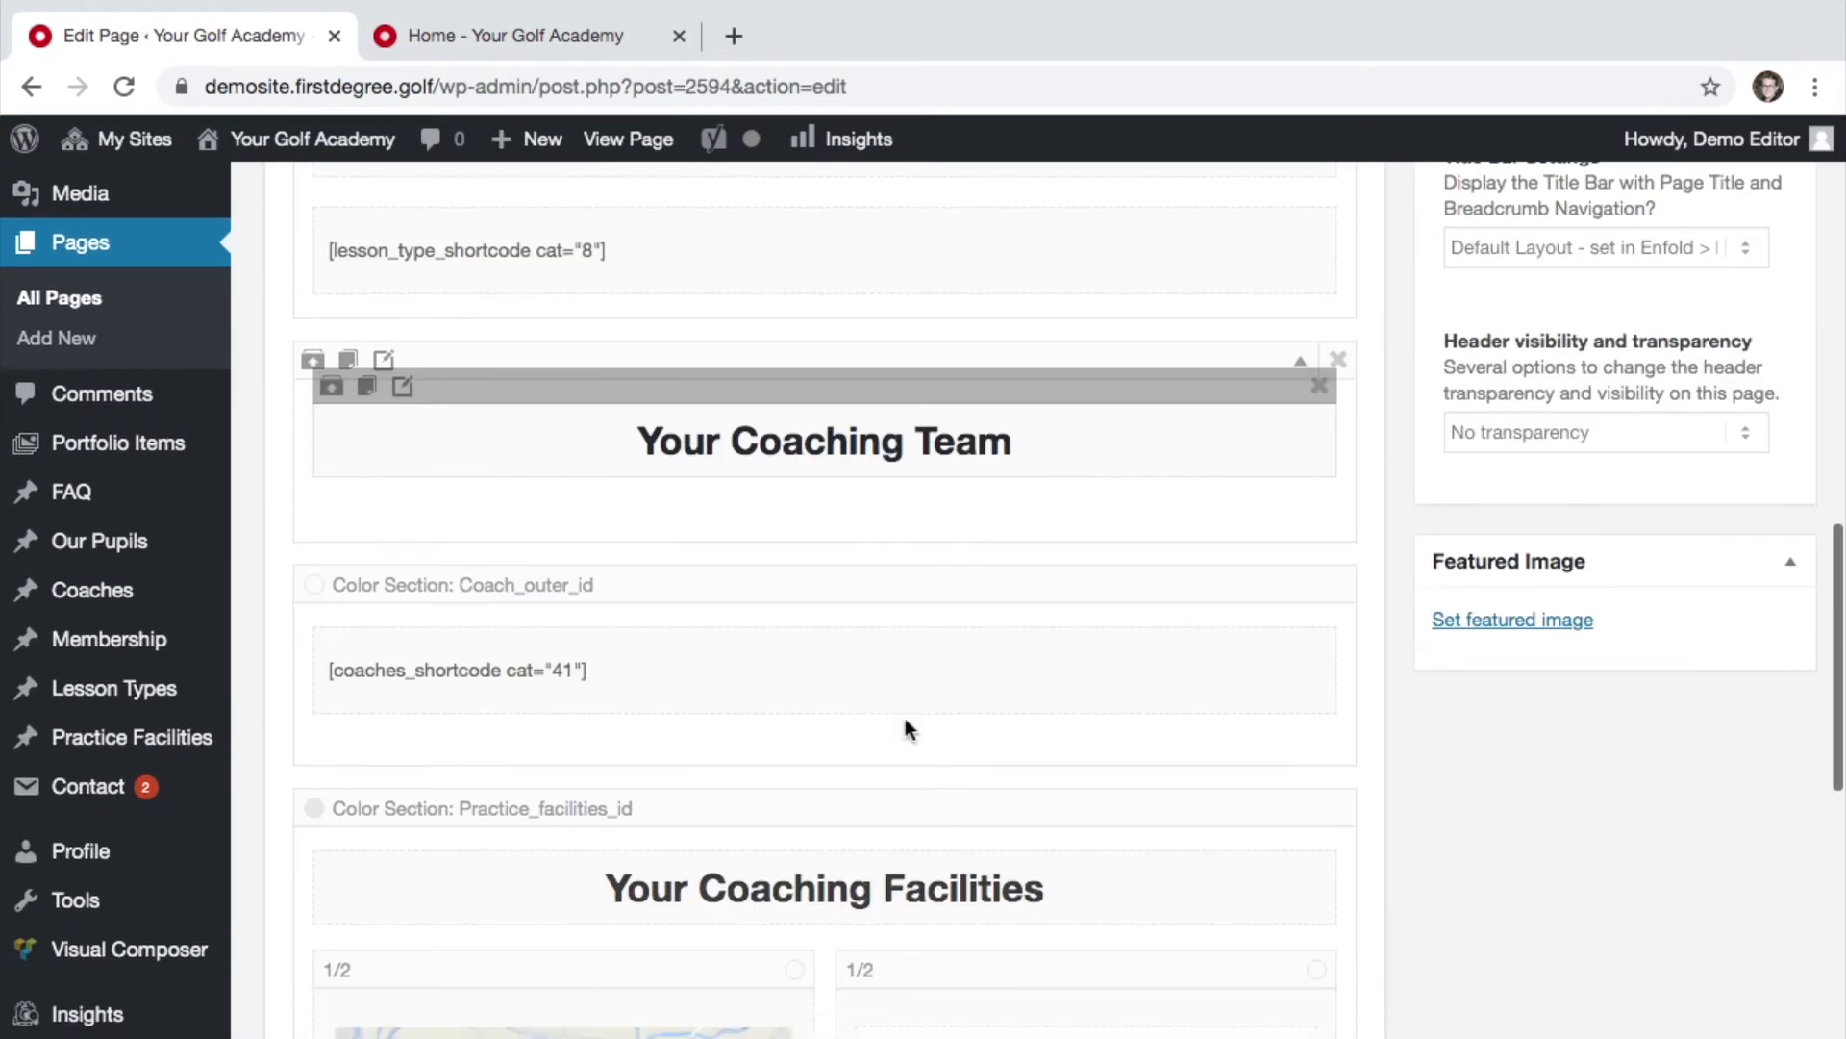
pyautogui.scroll(-2, 909, 731)
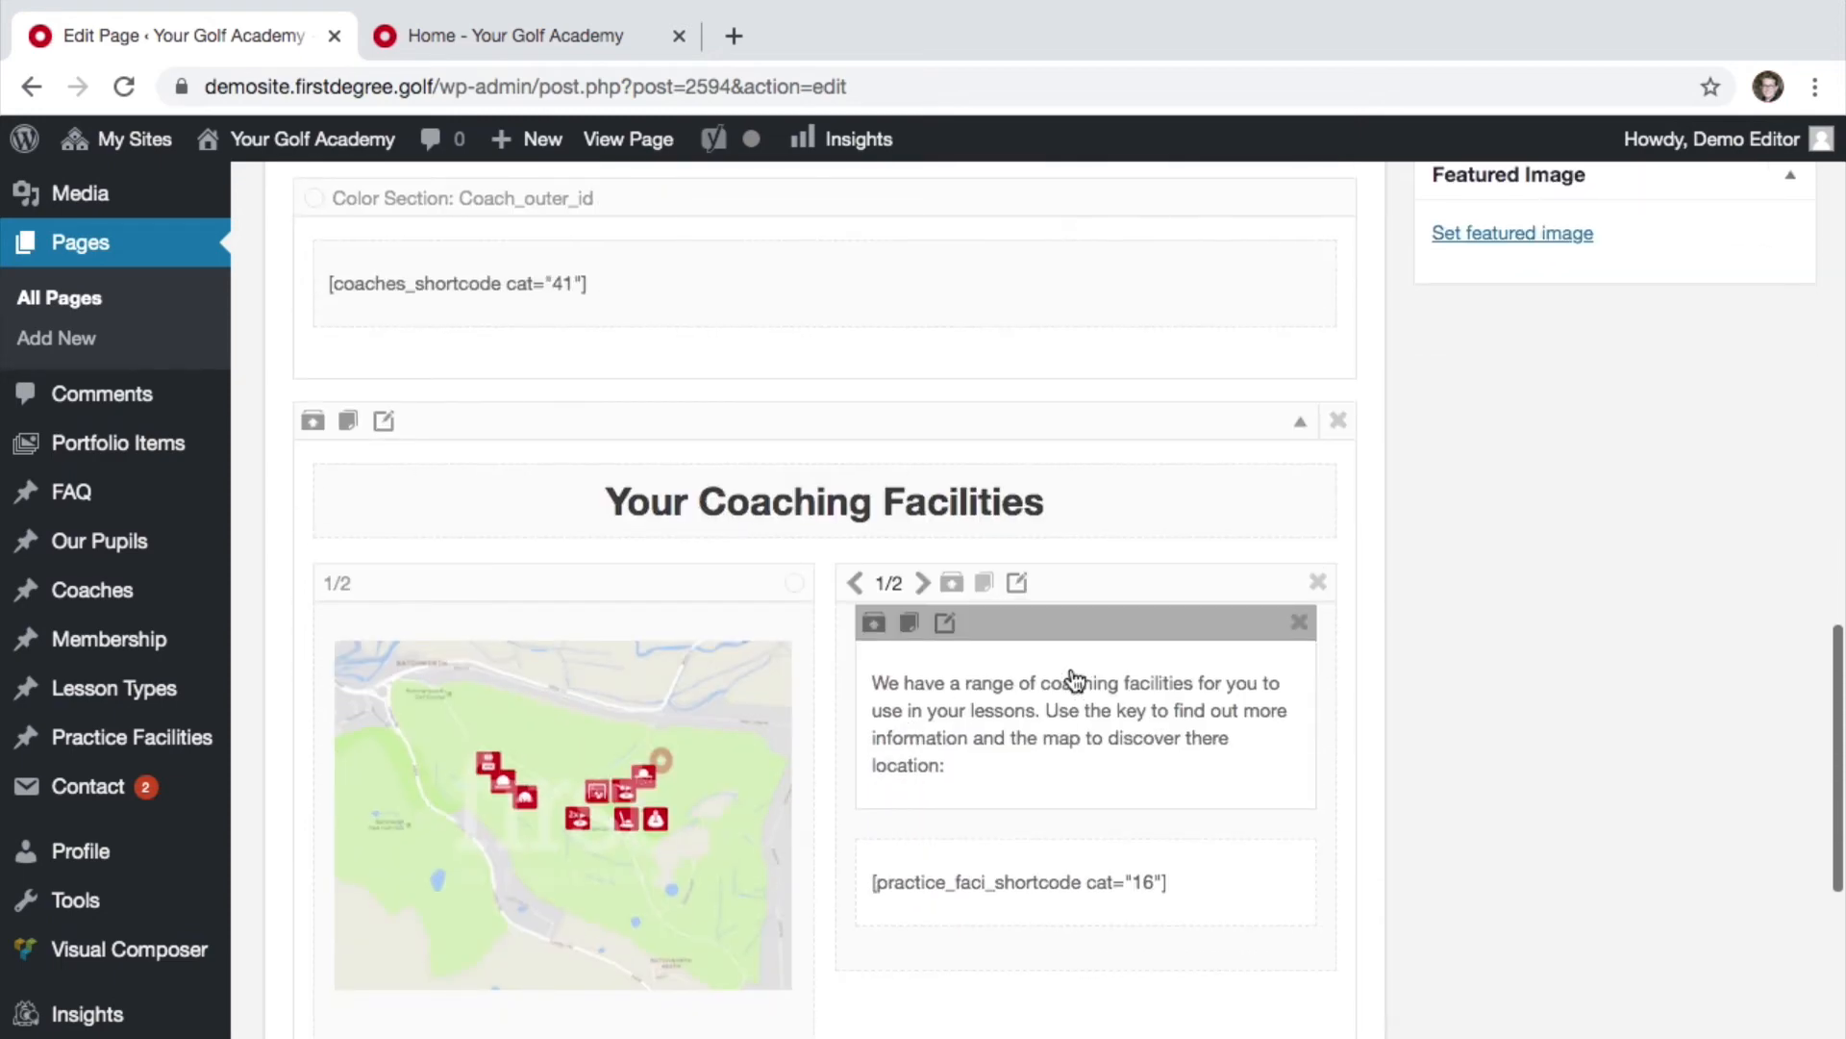
# Step: Examine the map, introductory text and facility key in the Your Coaching Facilities section of the live home page
pyautogui.click(538, 43)
pyautogui.scroll(-10, 918, 575)
pyautogui.scroll(-9, 918, 575)
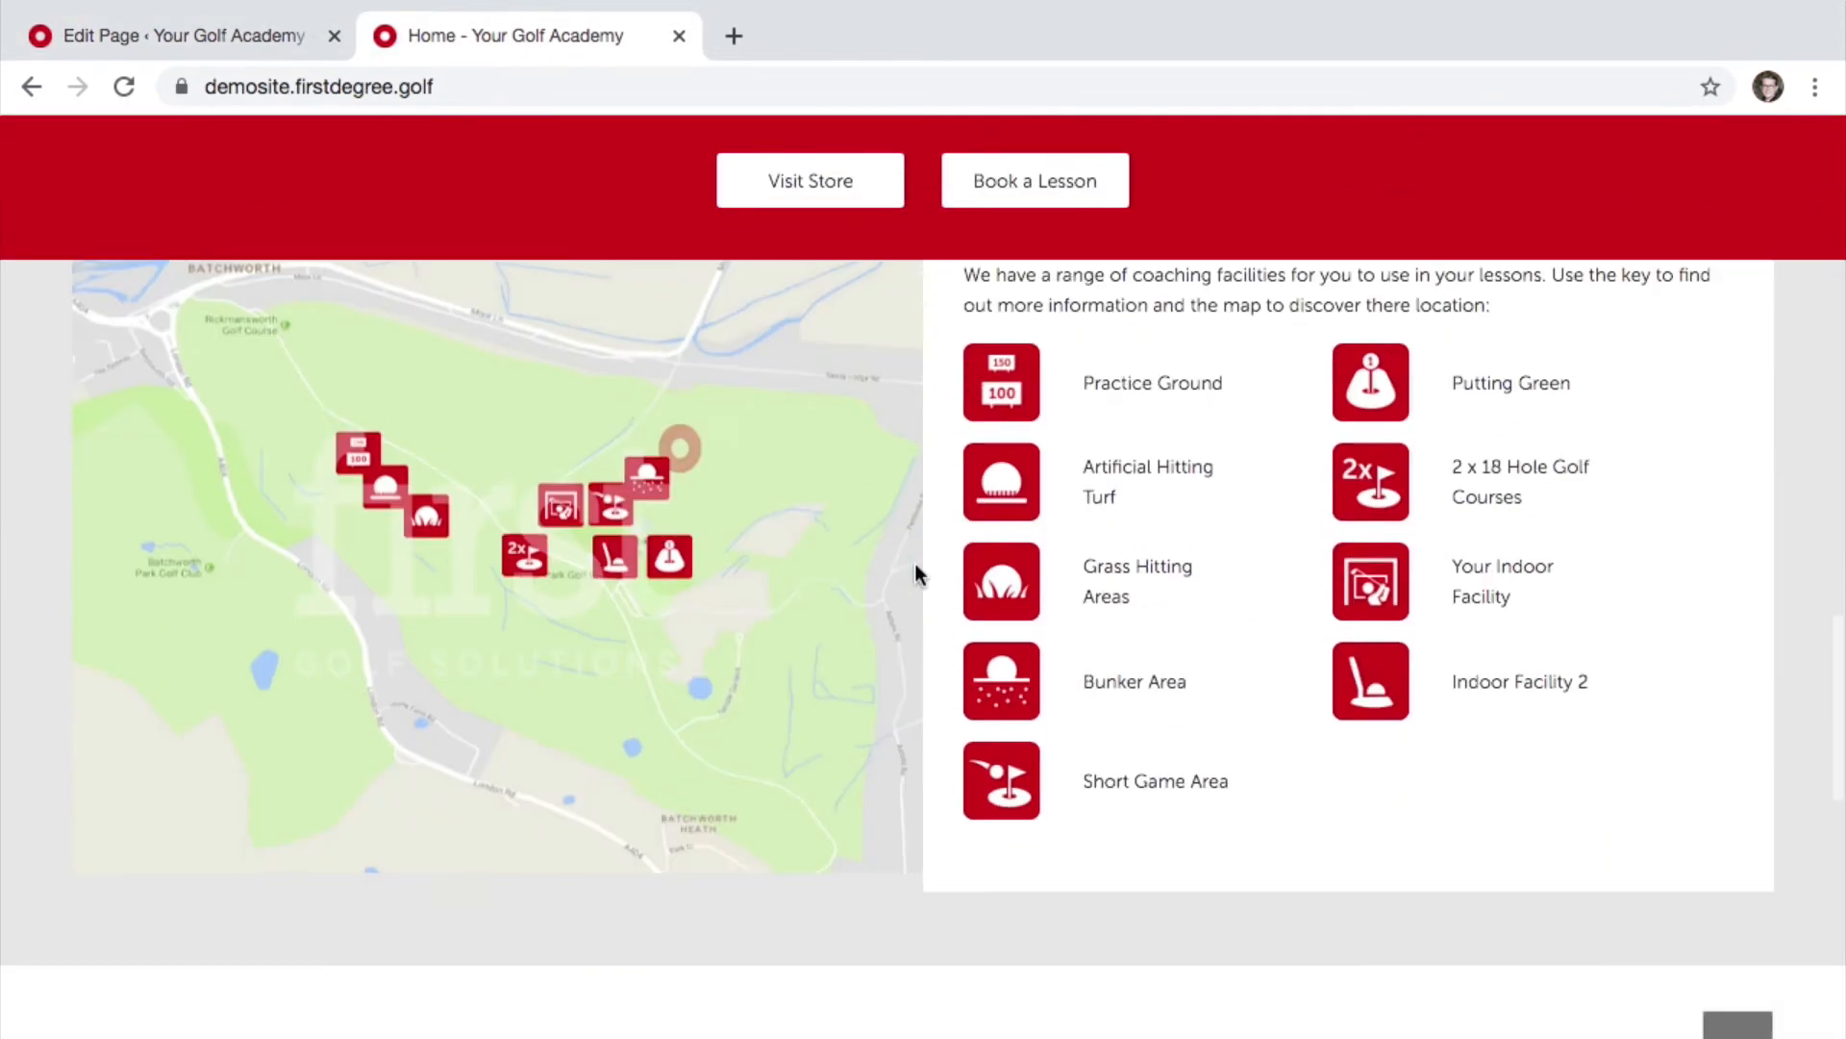
pyautogui.scroll(2, 915, 572)
pyautogui.scroll(-1, 916, 572)
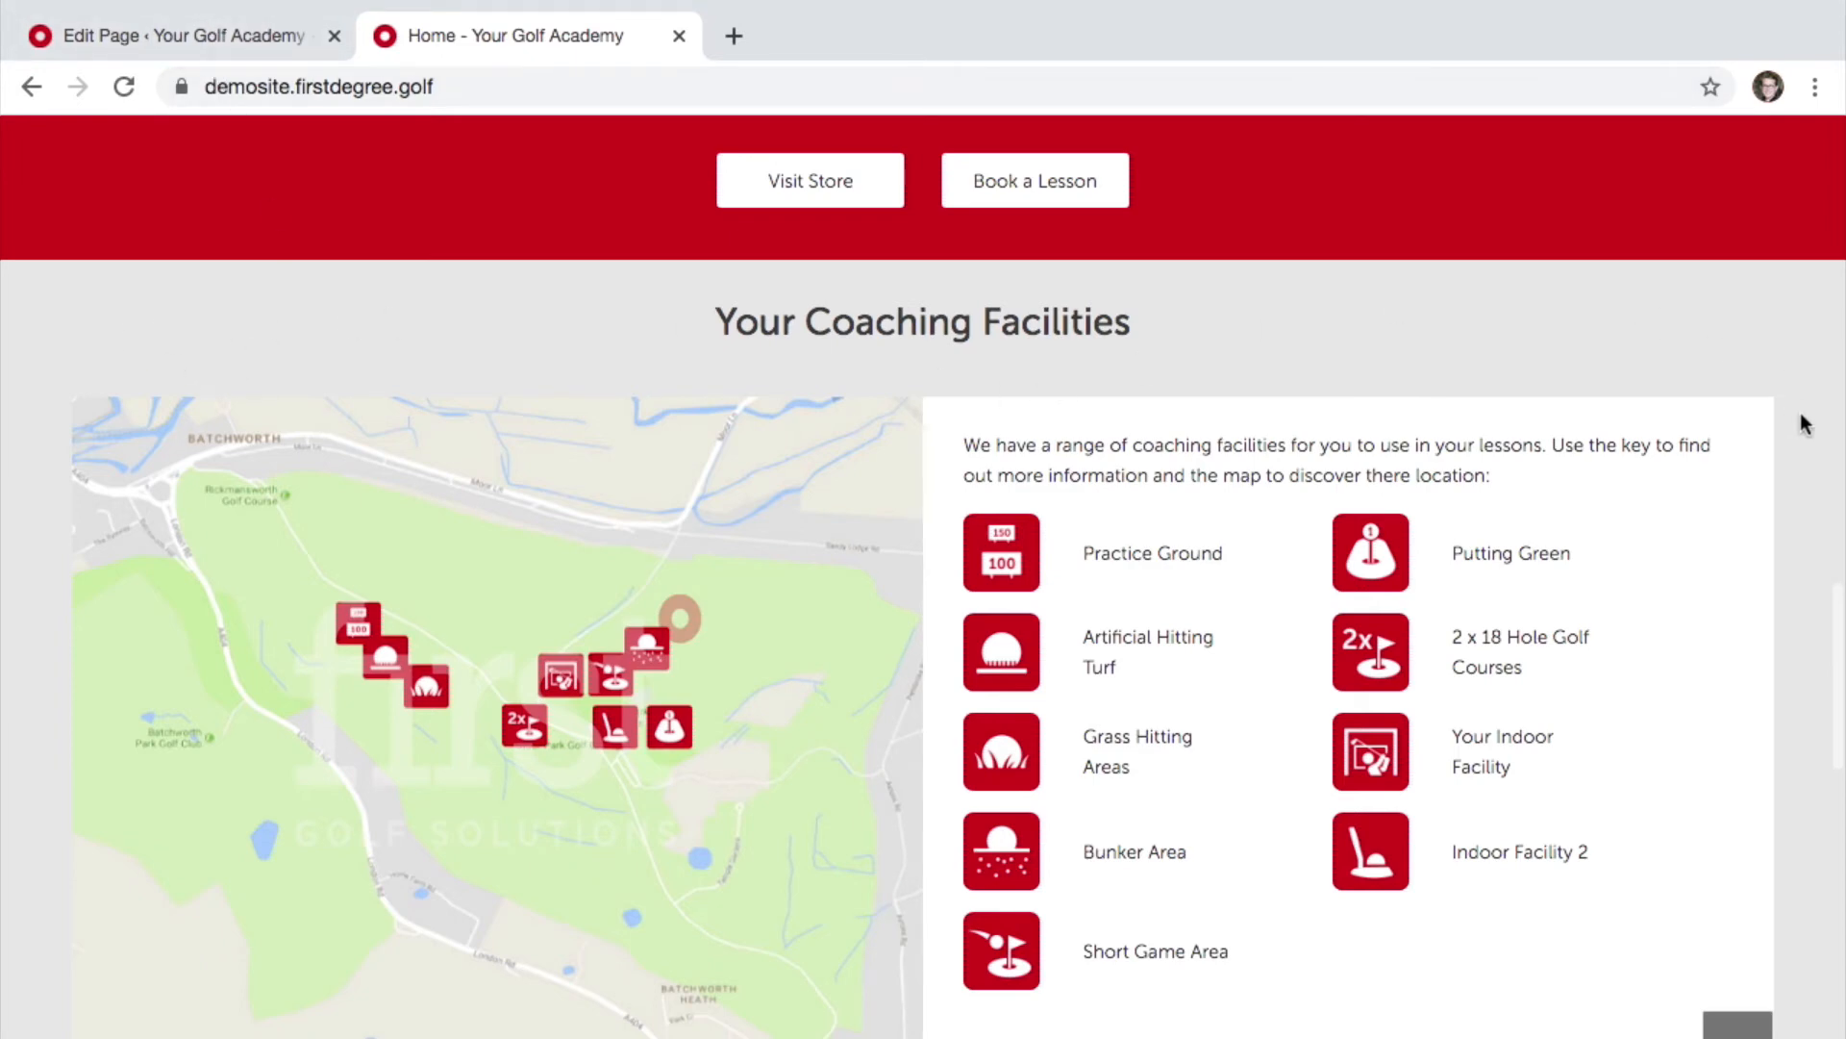
pyautogui.scroll(-1, 1814, 720)
pyautogui.scroll(1, 1764, 812)
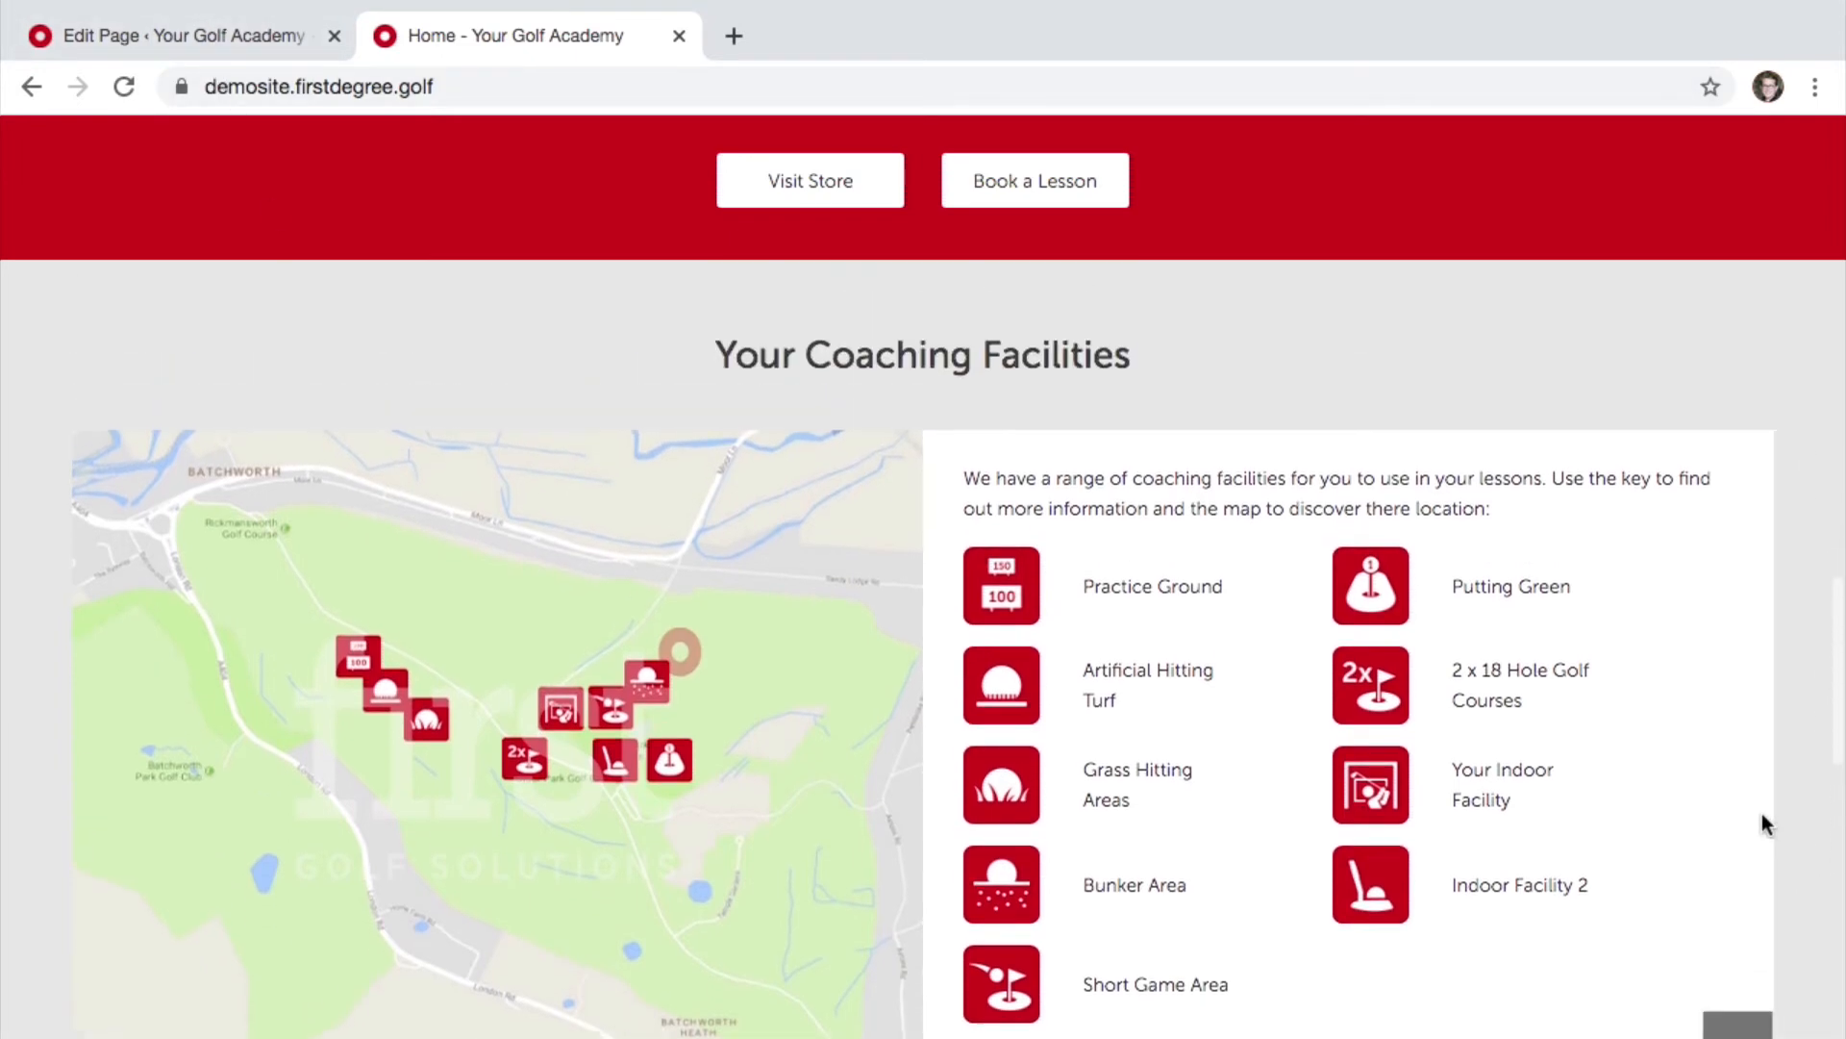
# Step: Move the introductory text block below the practice facilities shortcode in the Your Coaching Facilities section and update the page
pyautogui.click(206, 48)
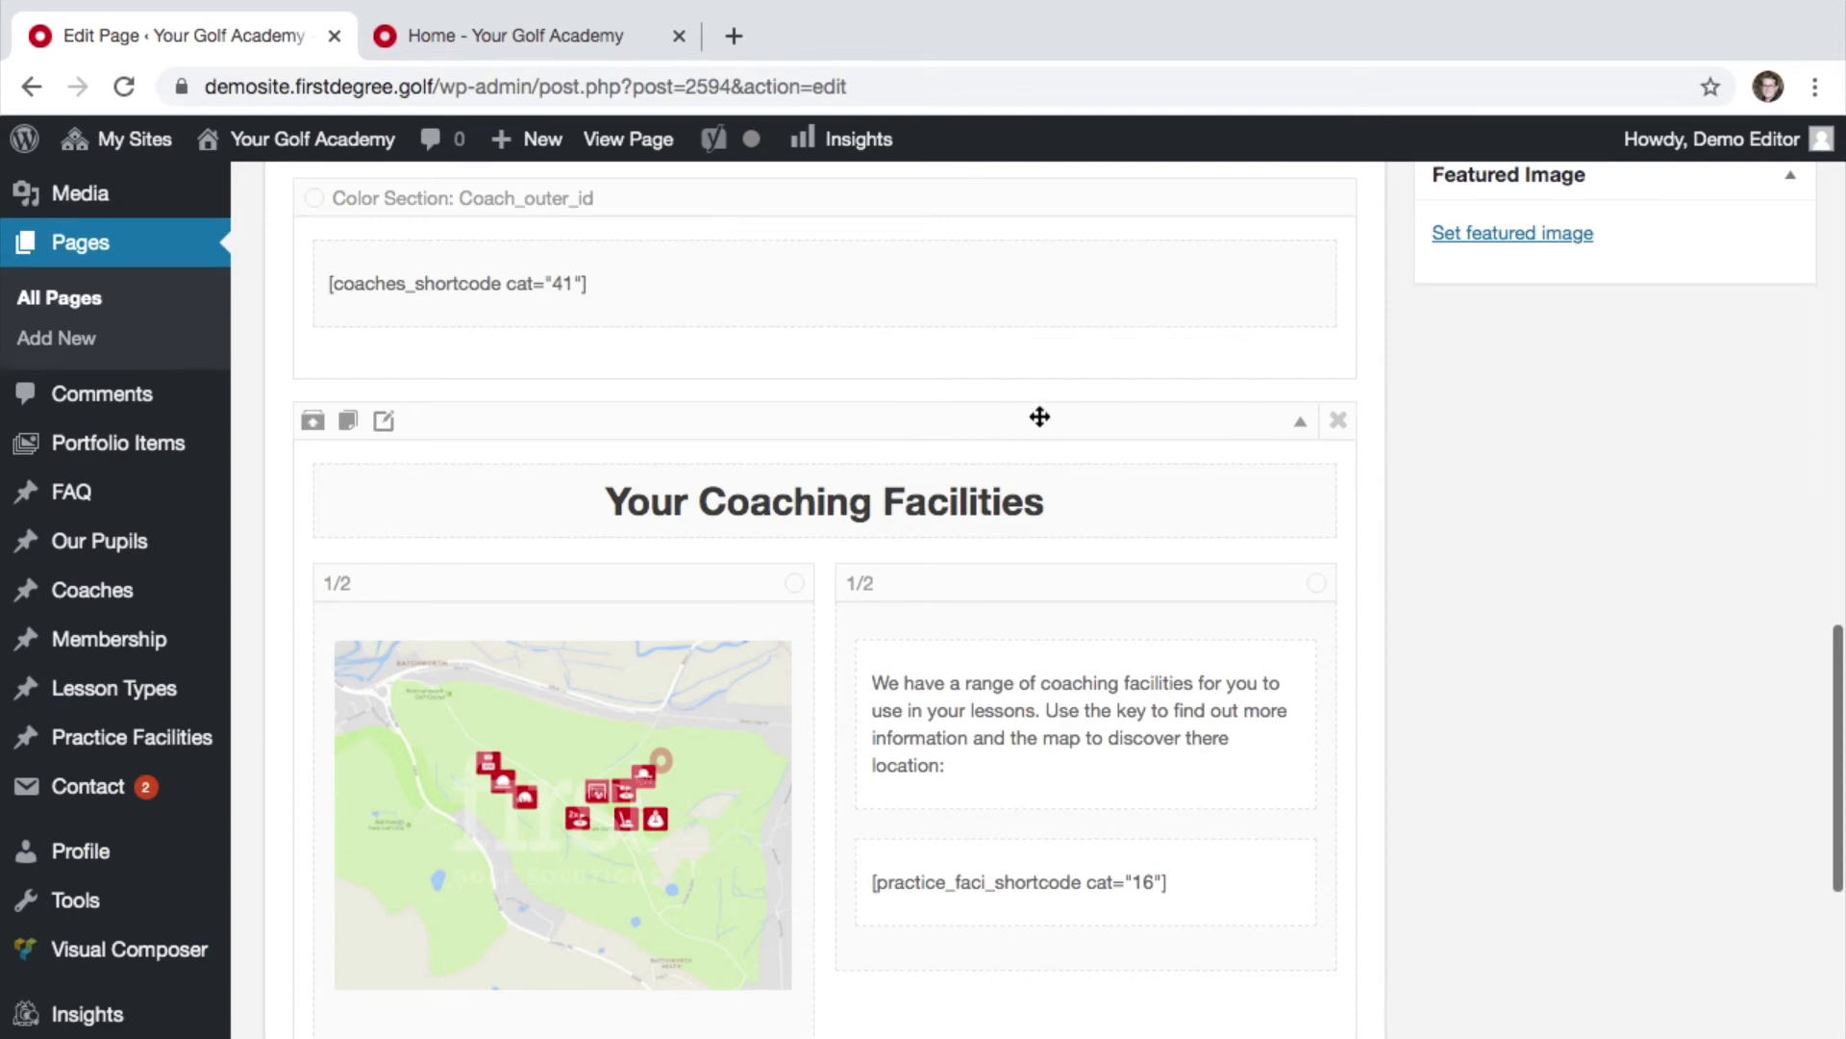
pyautogui.click(1301, 428)
pyautogui.click(1302, 428)
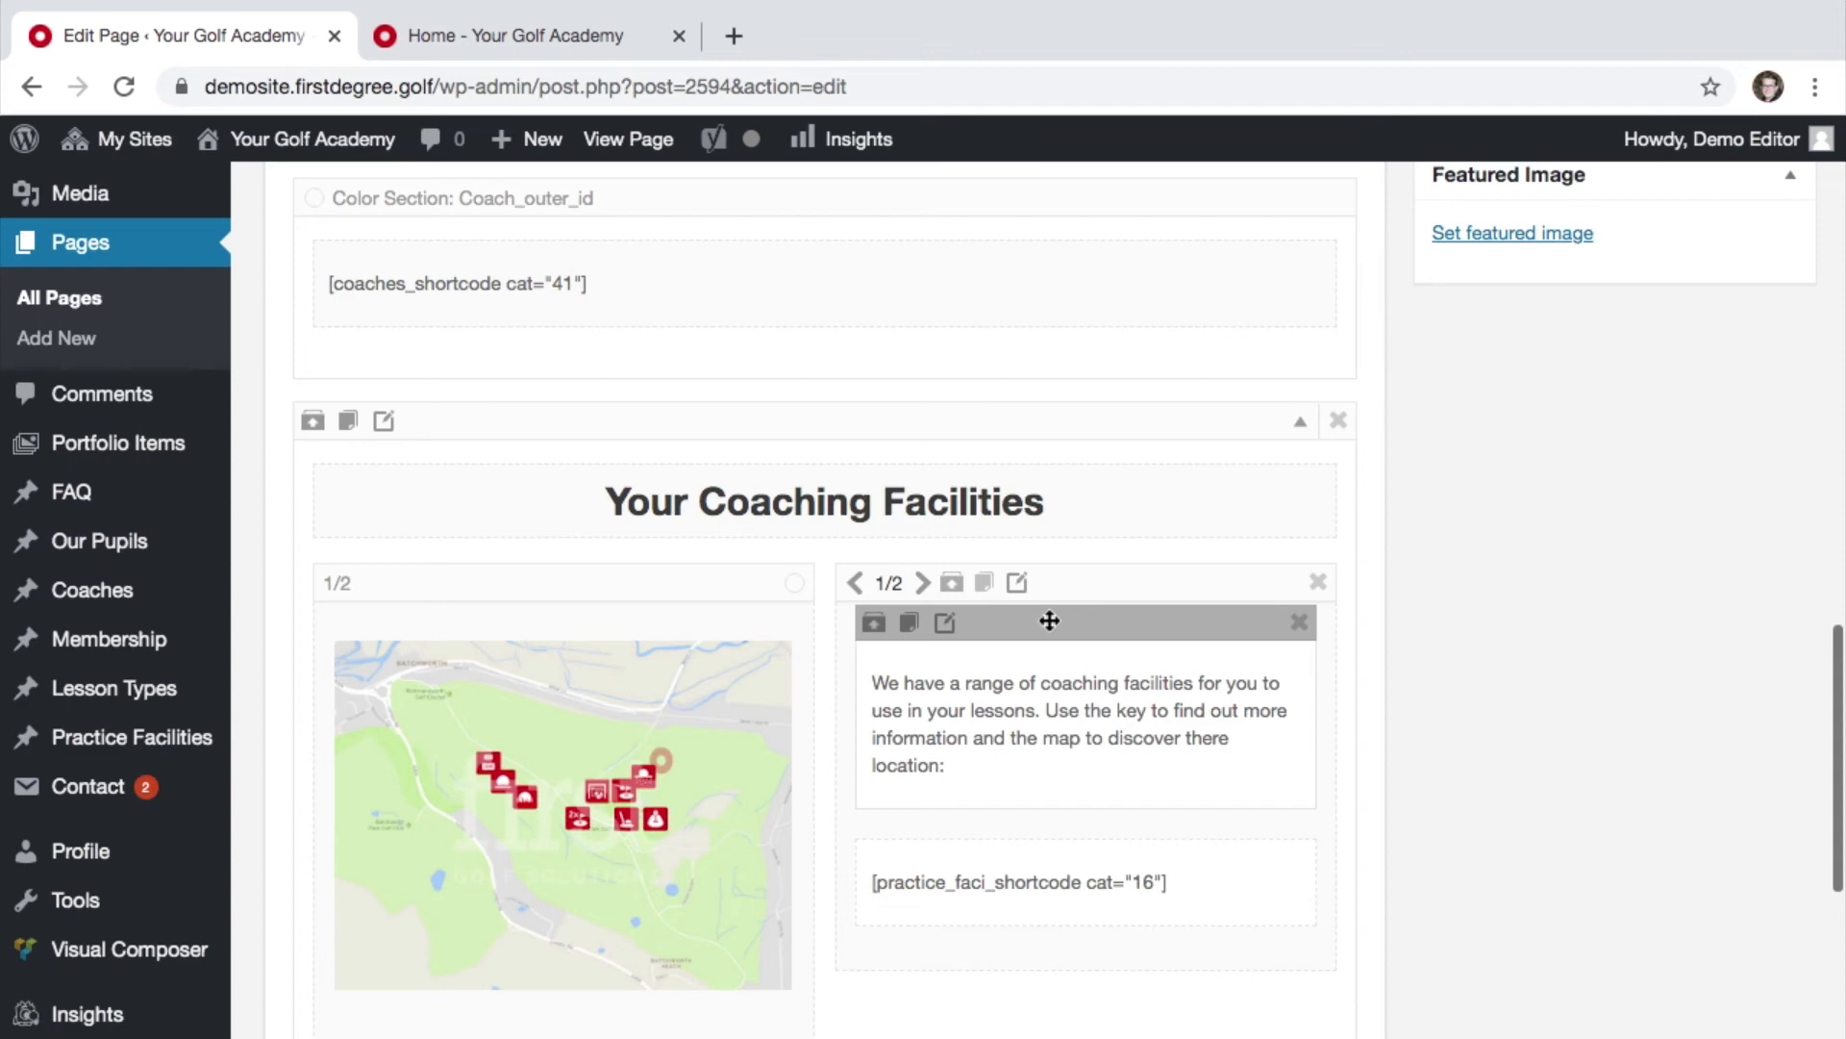
pyautogui.moveTo(1049, 620); pyautogui.dragTo(942, 950)
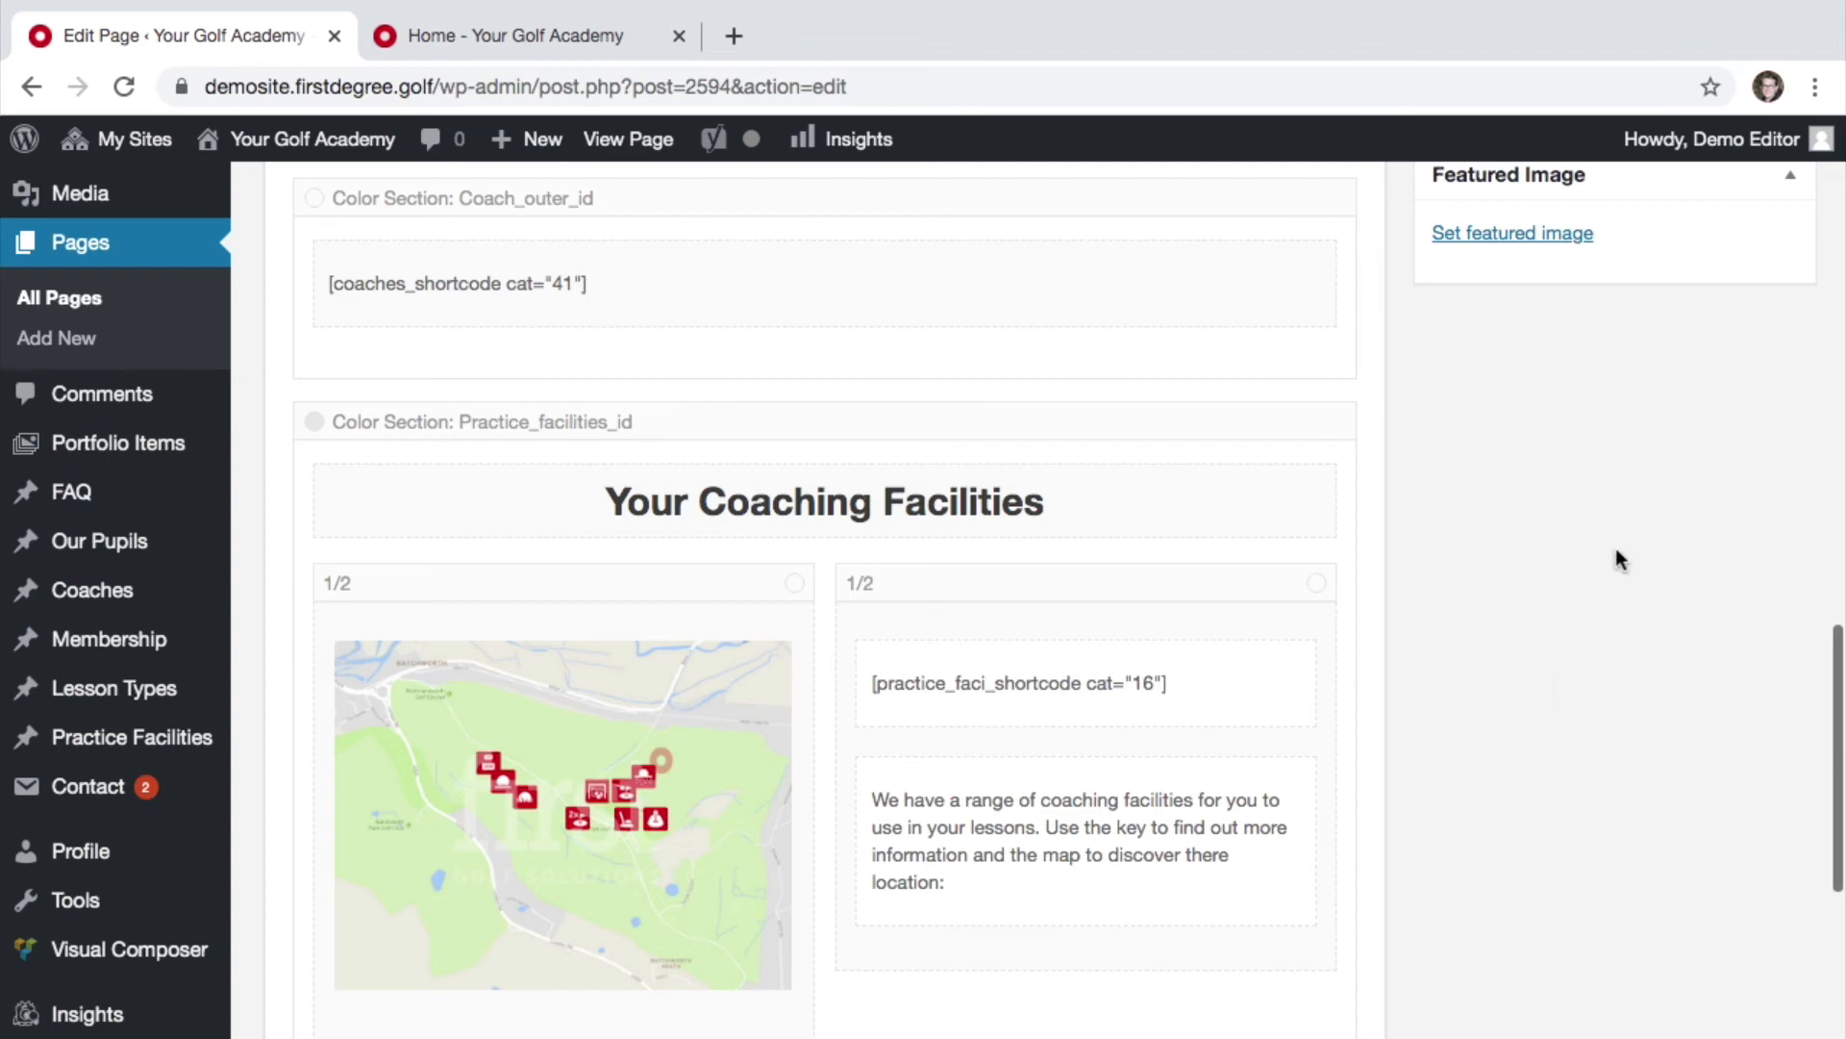
pyautogui.scroll(15, 1678, 548)
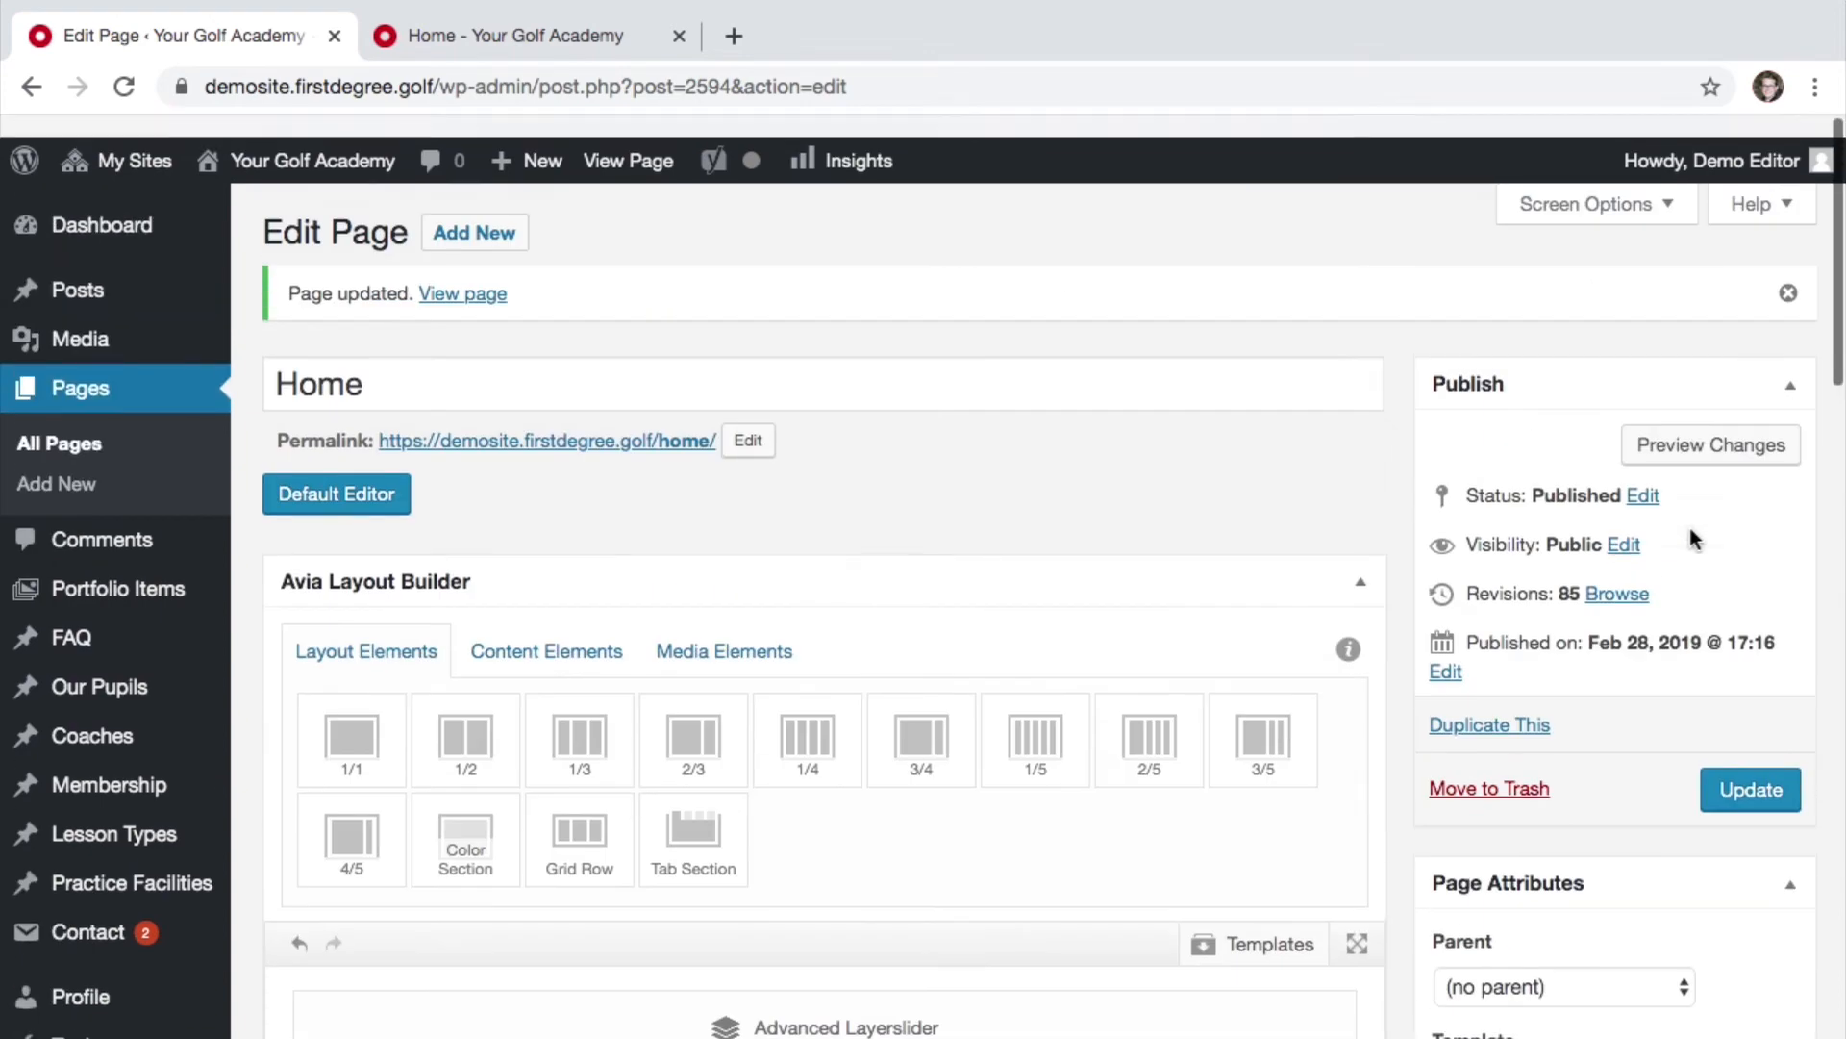
pyautogui.click(1764, 769)
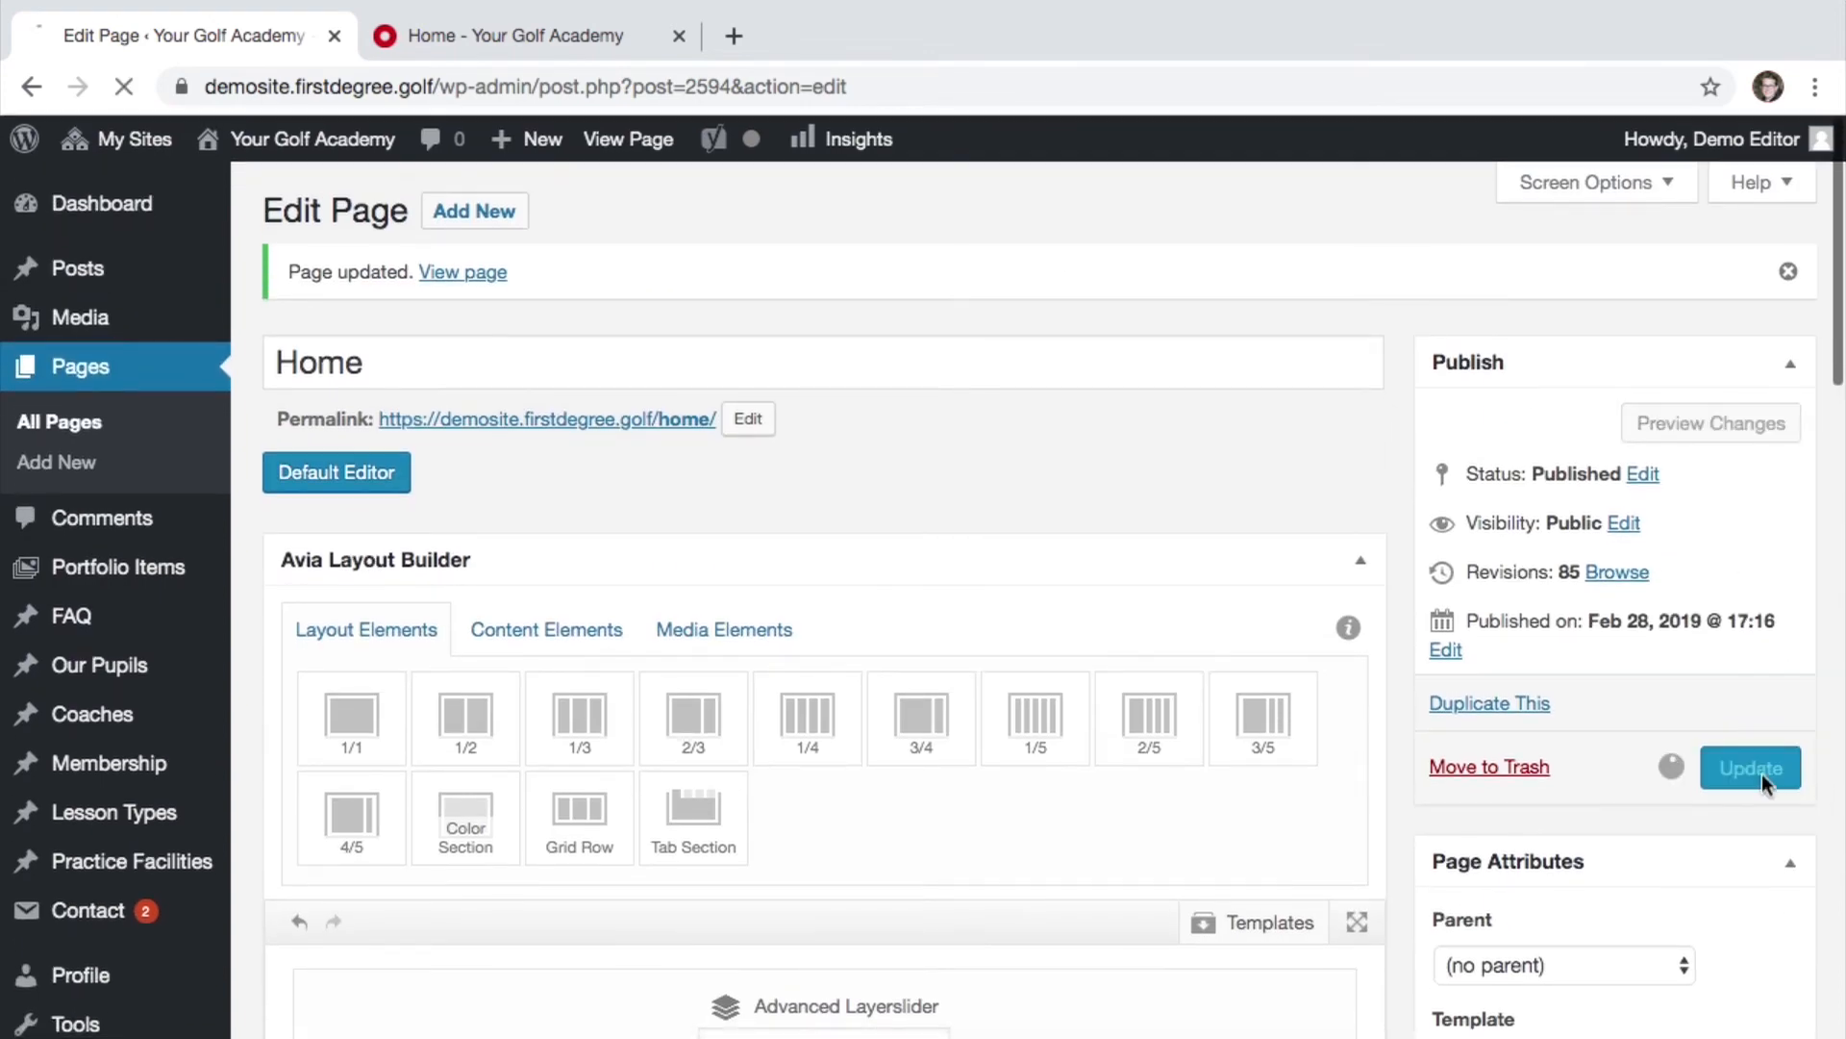
# Step: Reload the live home page and check where the introductory text sits in the Your Coaching Facilities section
pyautogui.click(441, 36)
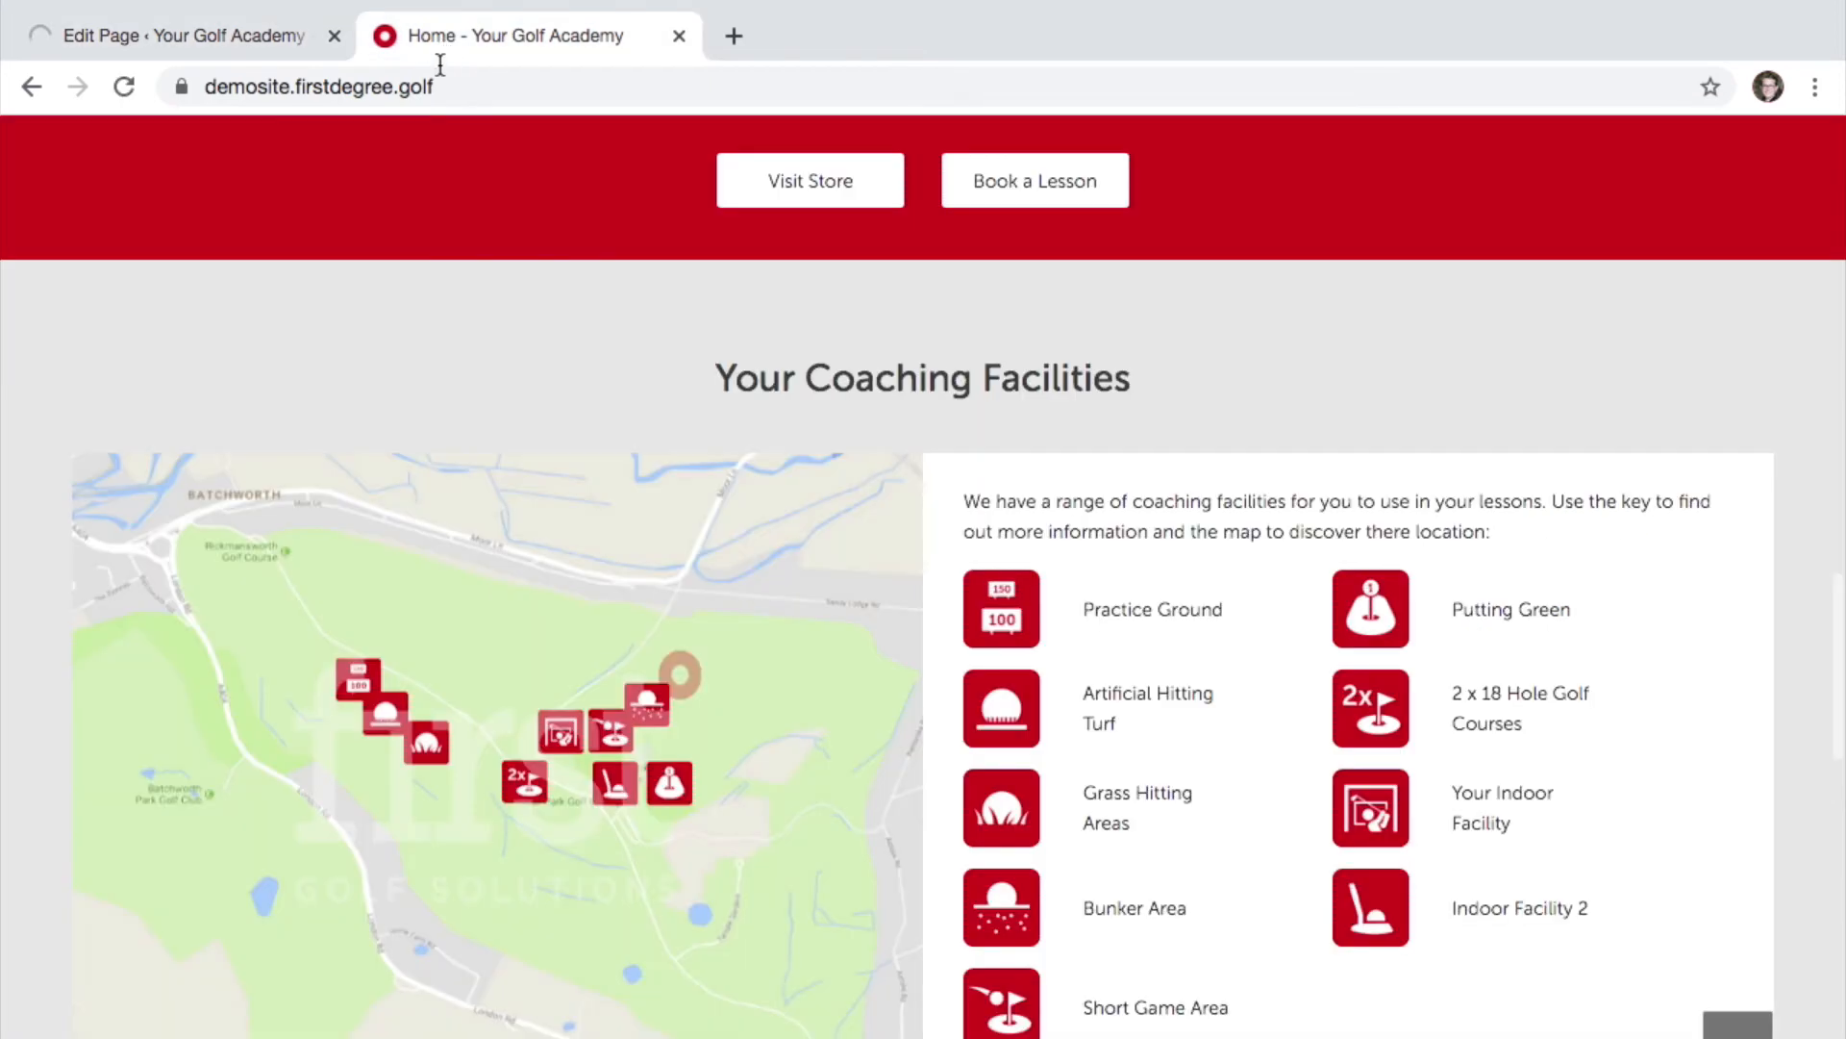
pyautogui.click(435, 85)
pyautogui.press('Return')
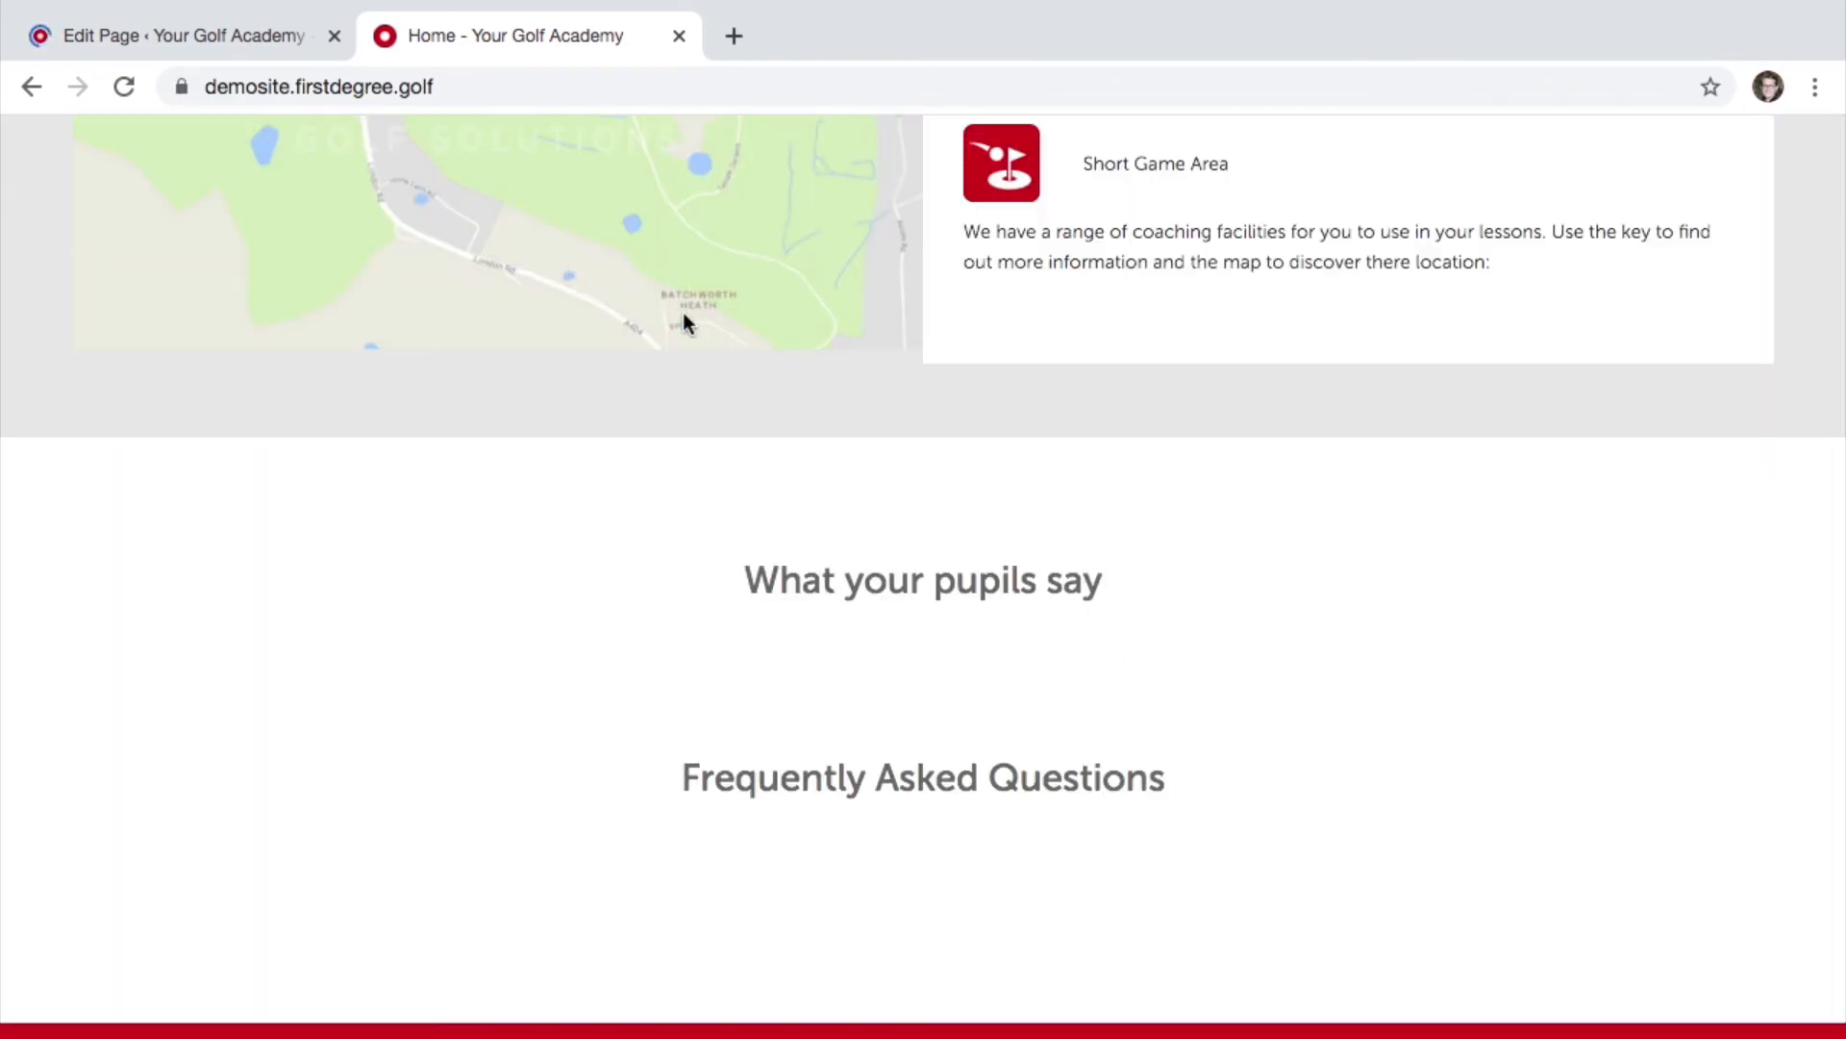
pyautogui.scroll(15, 1071, 563)
pyautogui.scroll(-8, 1071, 563)
pyautogui.scroll(-2, 1072, 563)
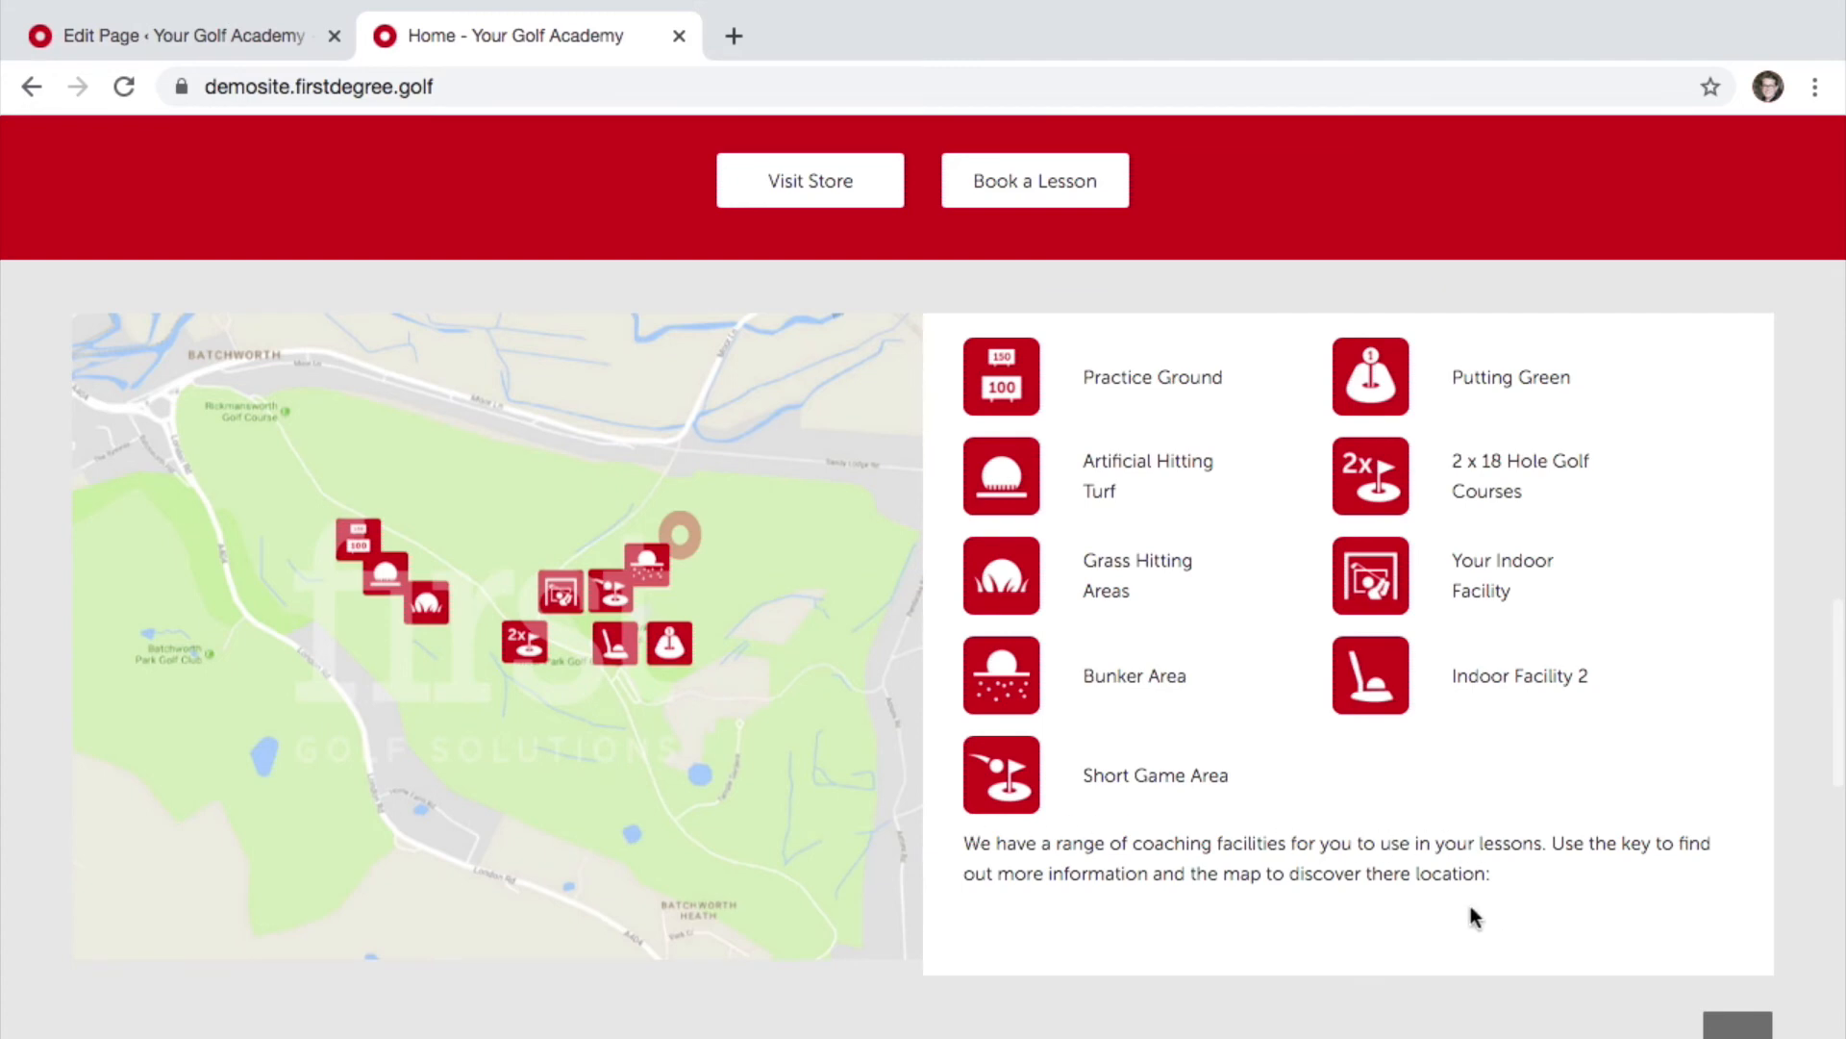
# Step: Return to the Home page editor and look over its lesson options and coaching team sections
pyautogui.click(128, 36)
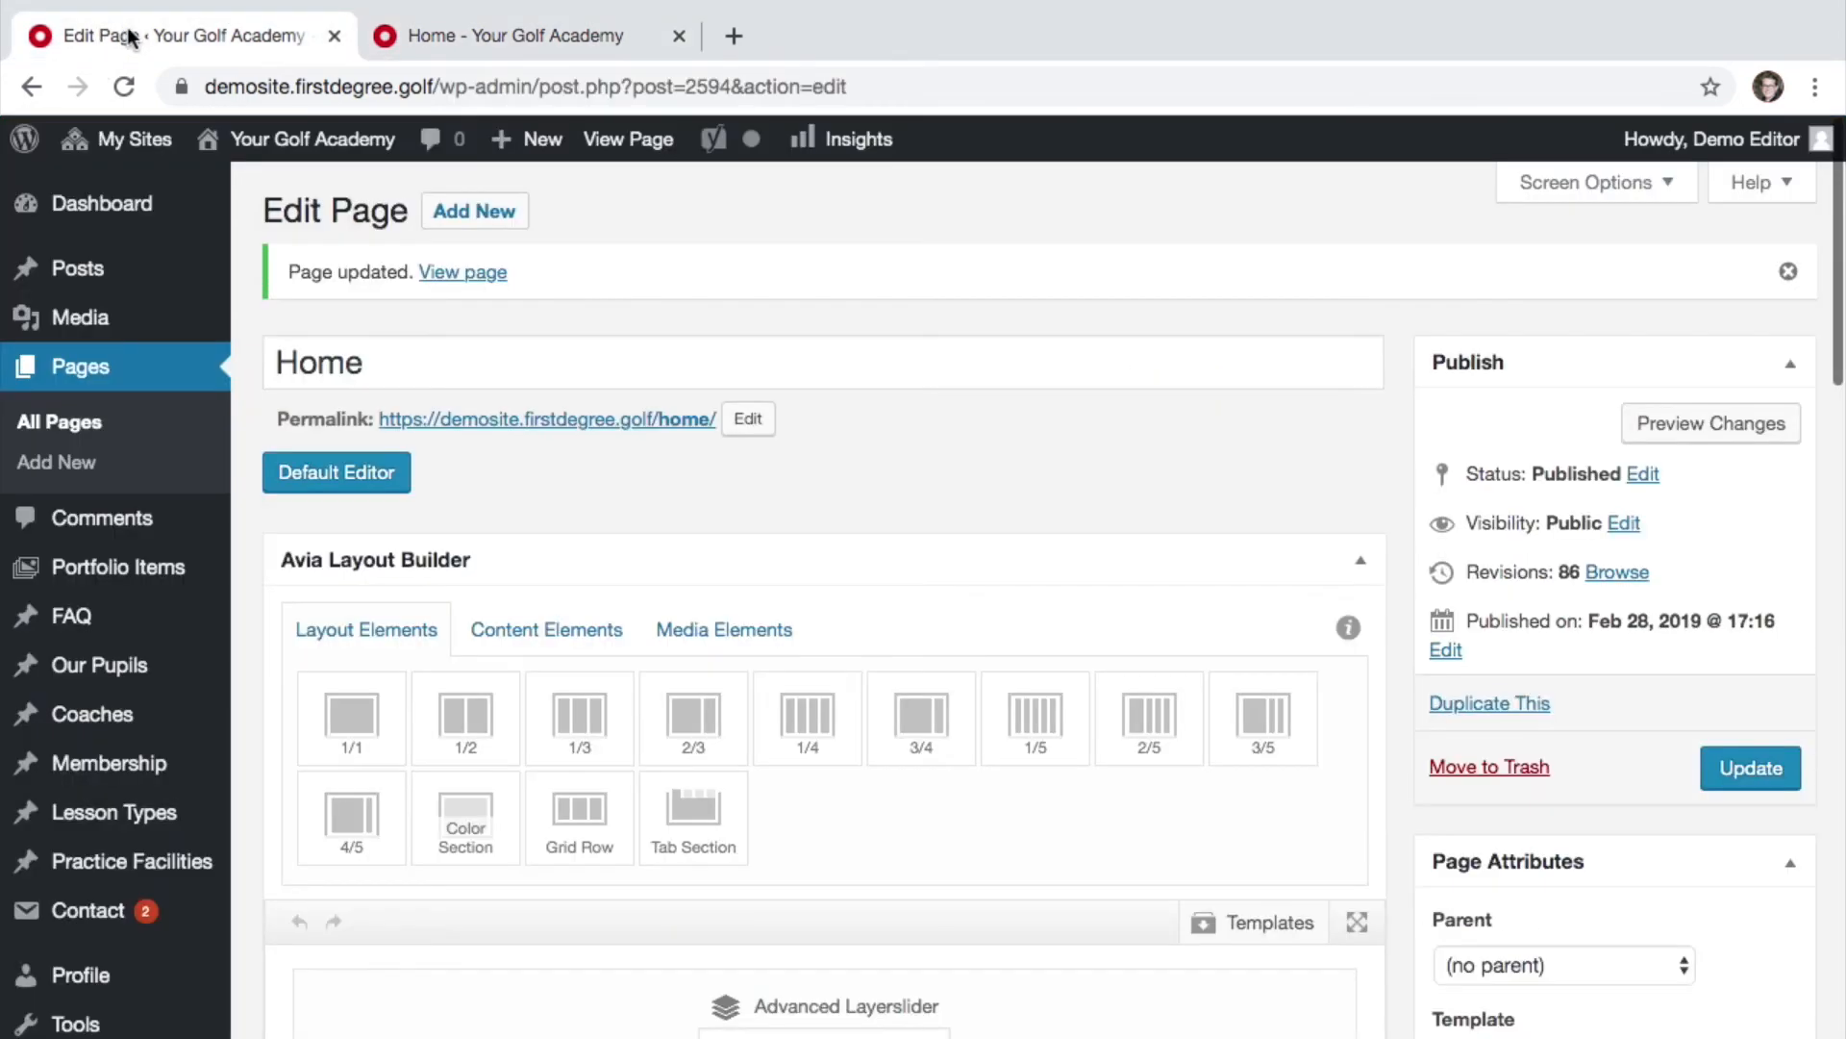
pyautogui.scroll(-4, 852, 662)
pyautogui.scroll(-14, 852, 662)
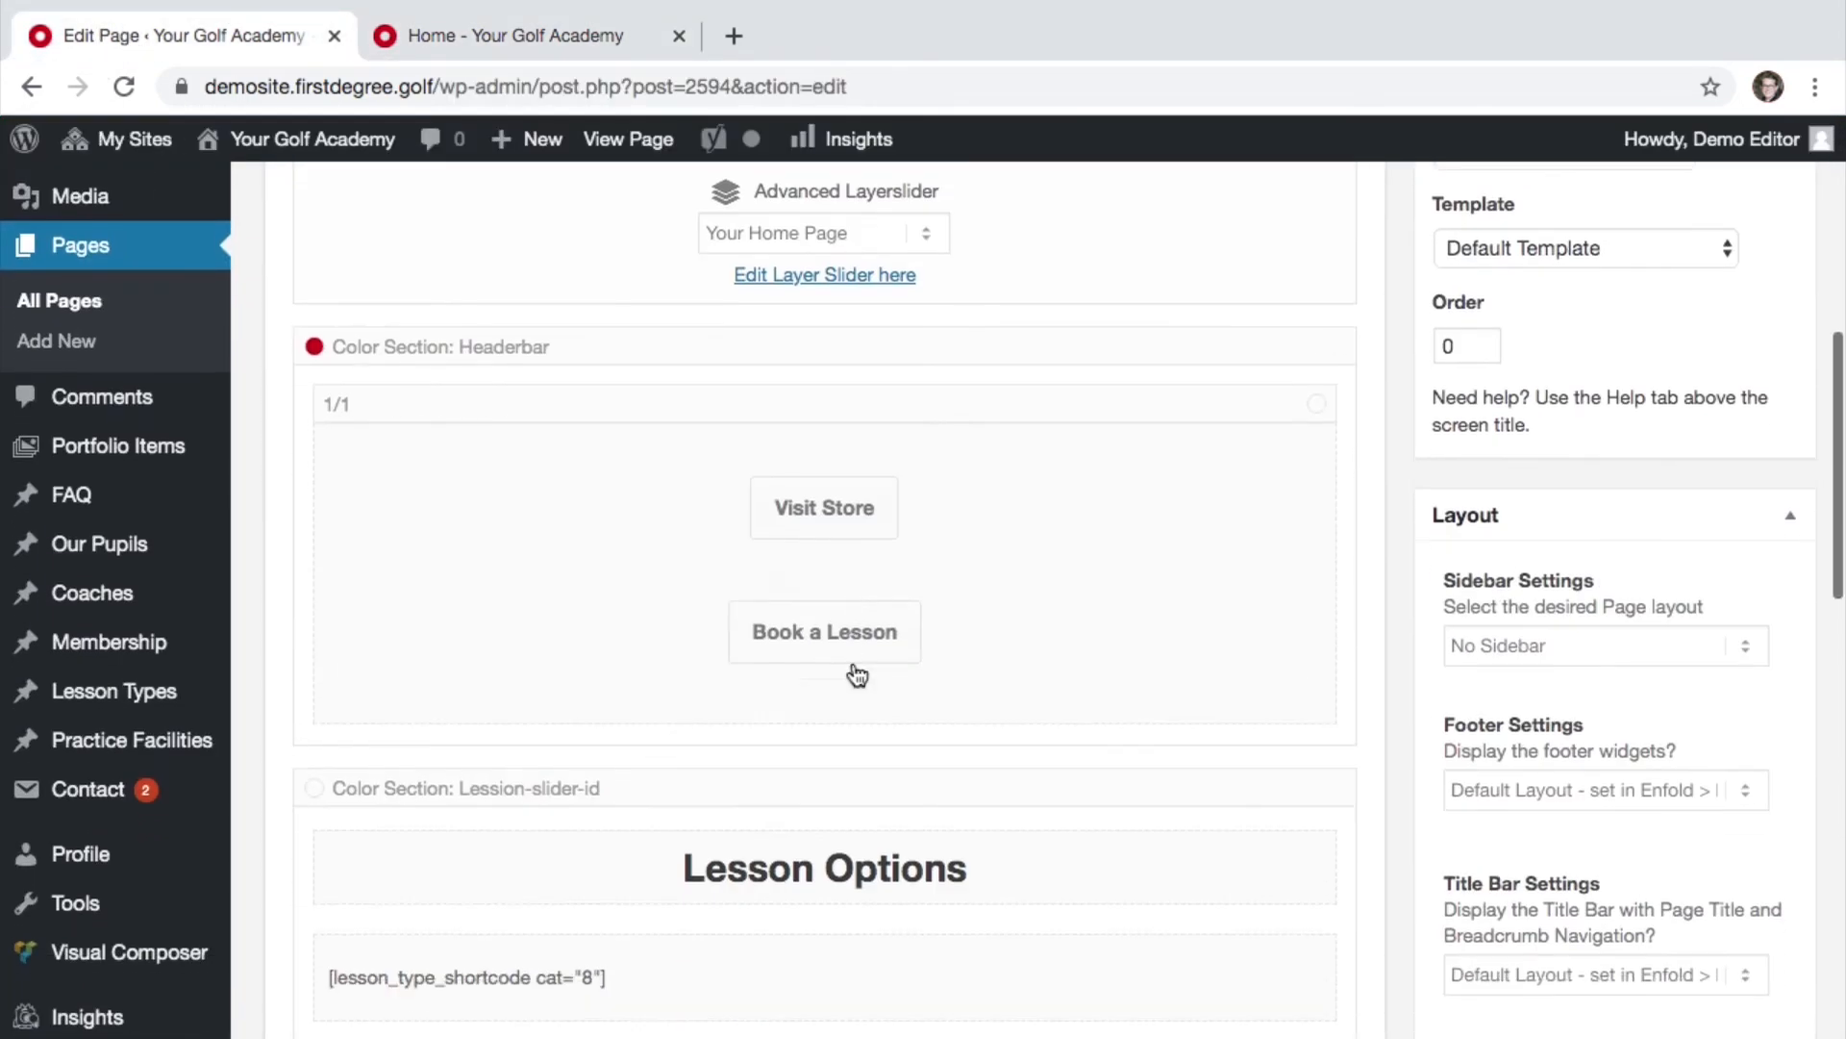
pyautogui.scroll(-13, 852, 661)
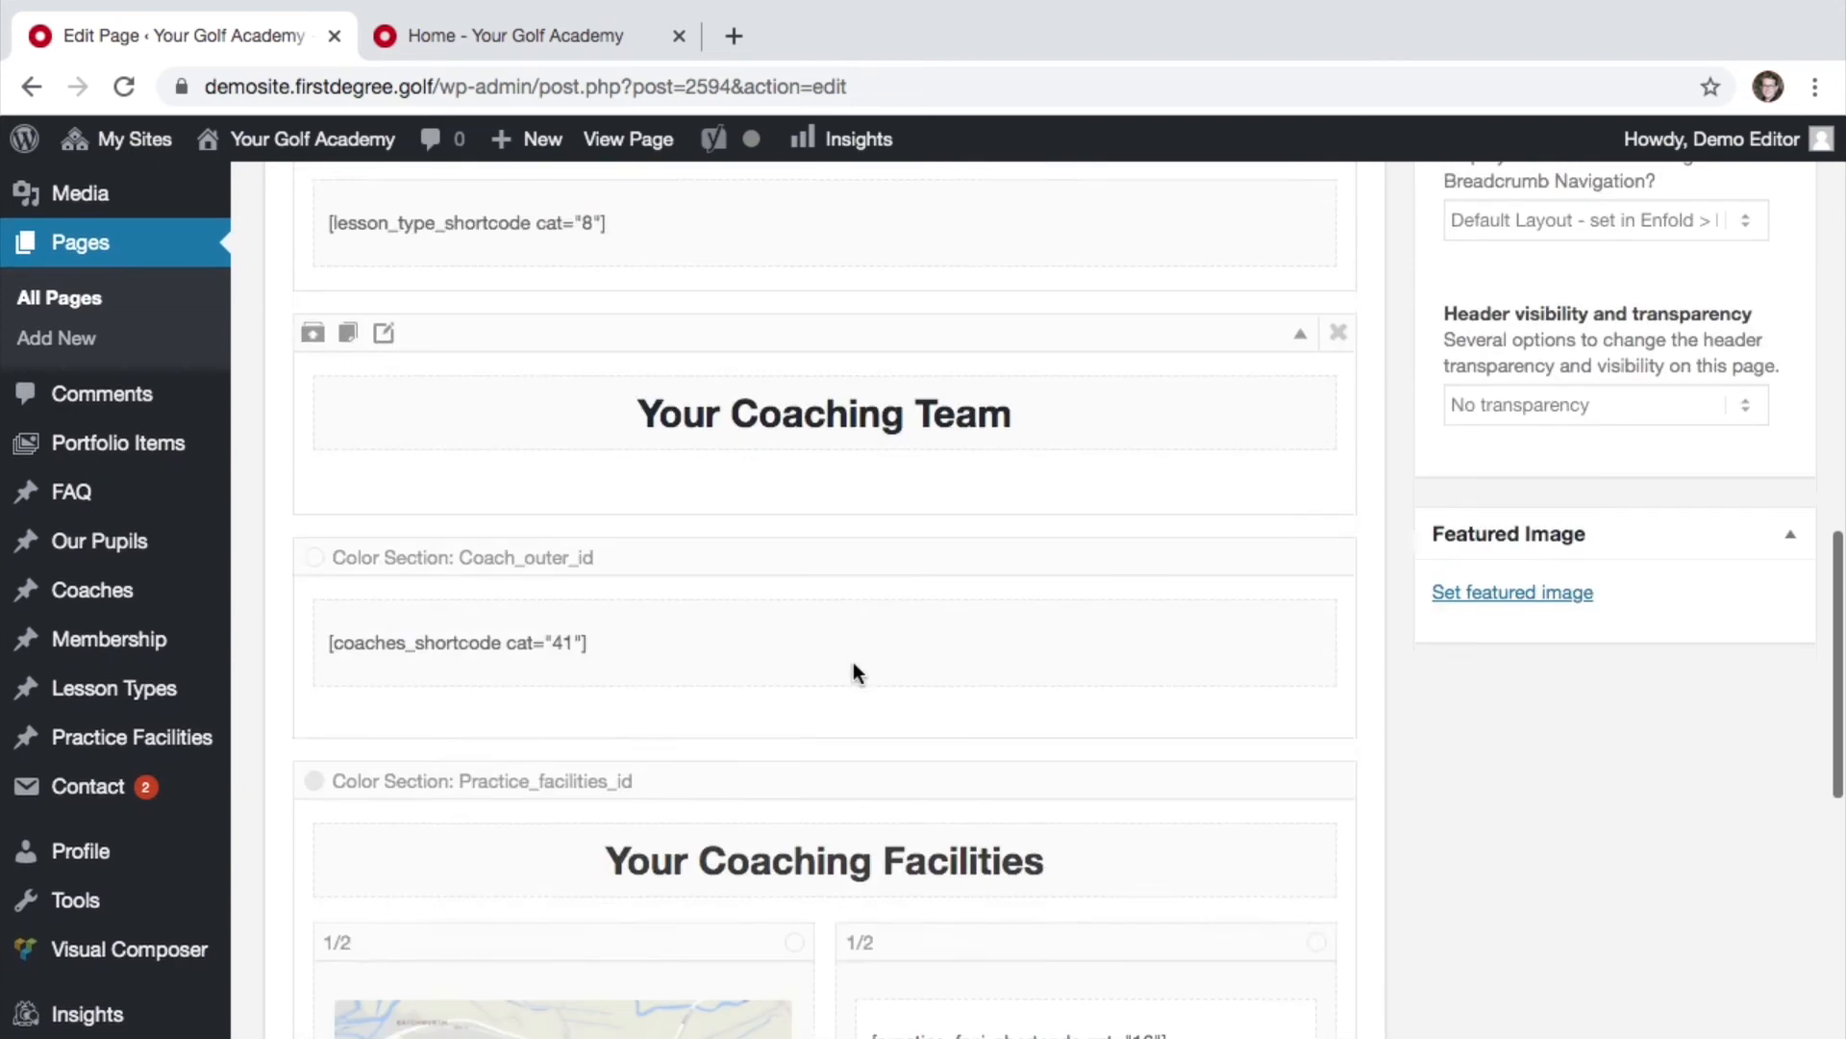
pyautogui.scroll(4, 852, 662)
pyautogui.scroll(1, 852, 662)
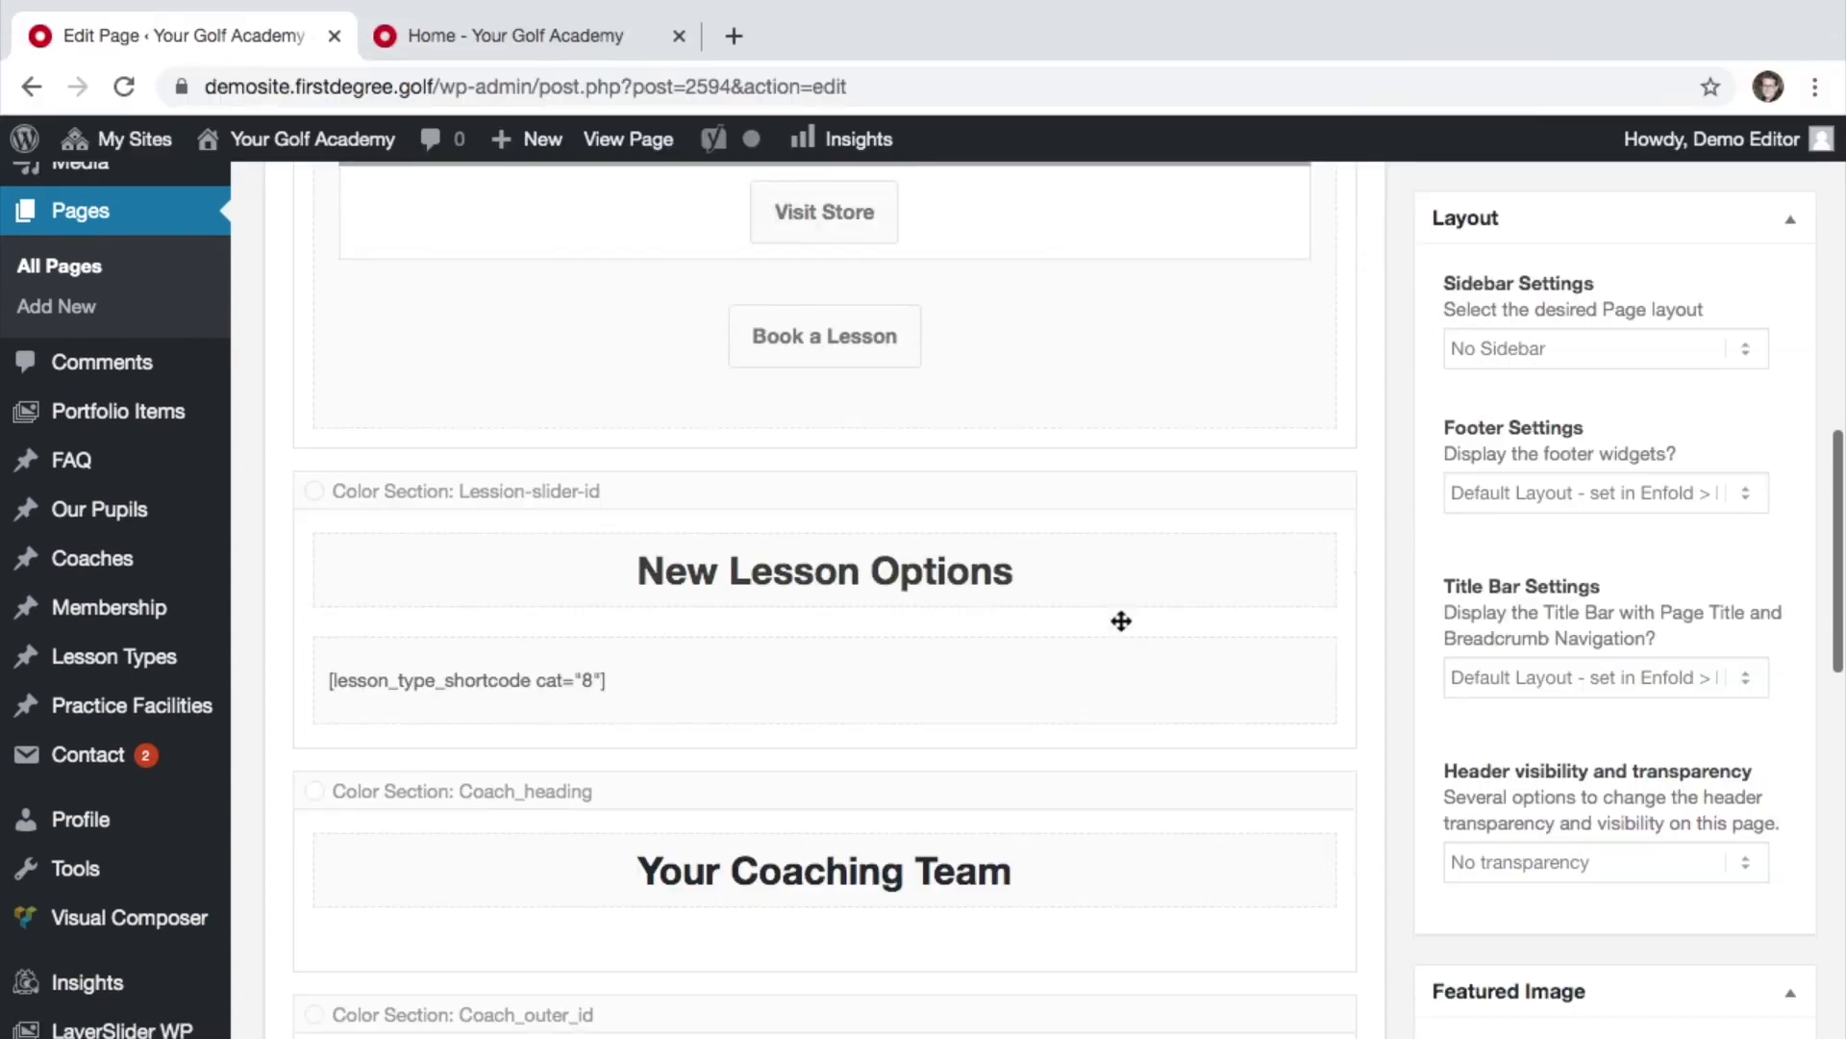
# Step: Review the layout builder elements from the Advanced Layerslider and Headerbar buttons down to the New Lesson Options shortcode
pyautogui.scroll(10, 1121, 620)
pyautogui.scroll(1, 1120, 627)
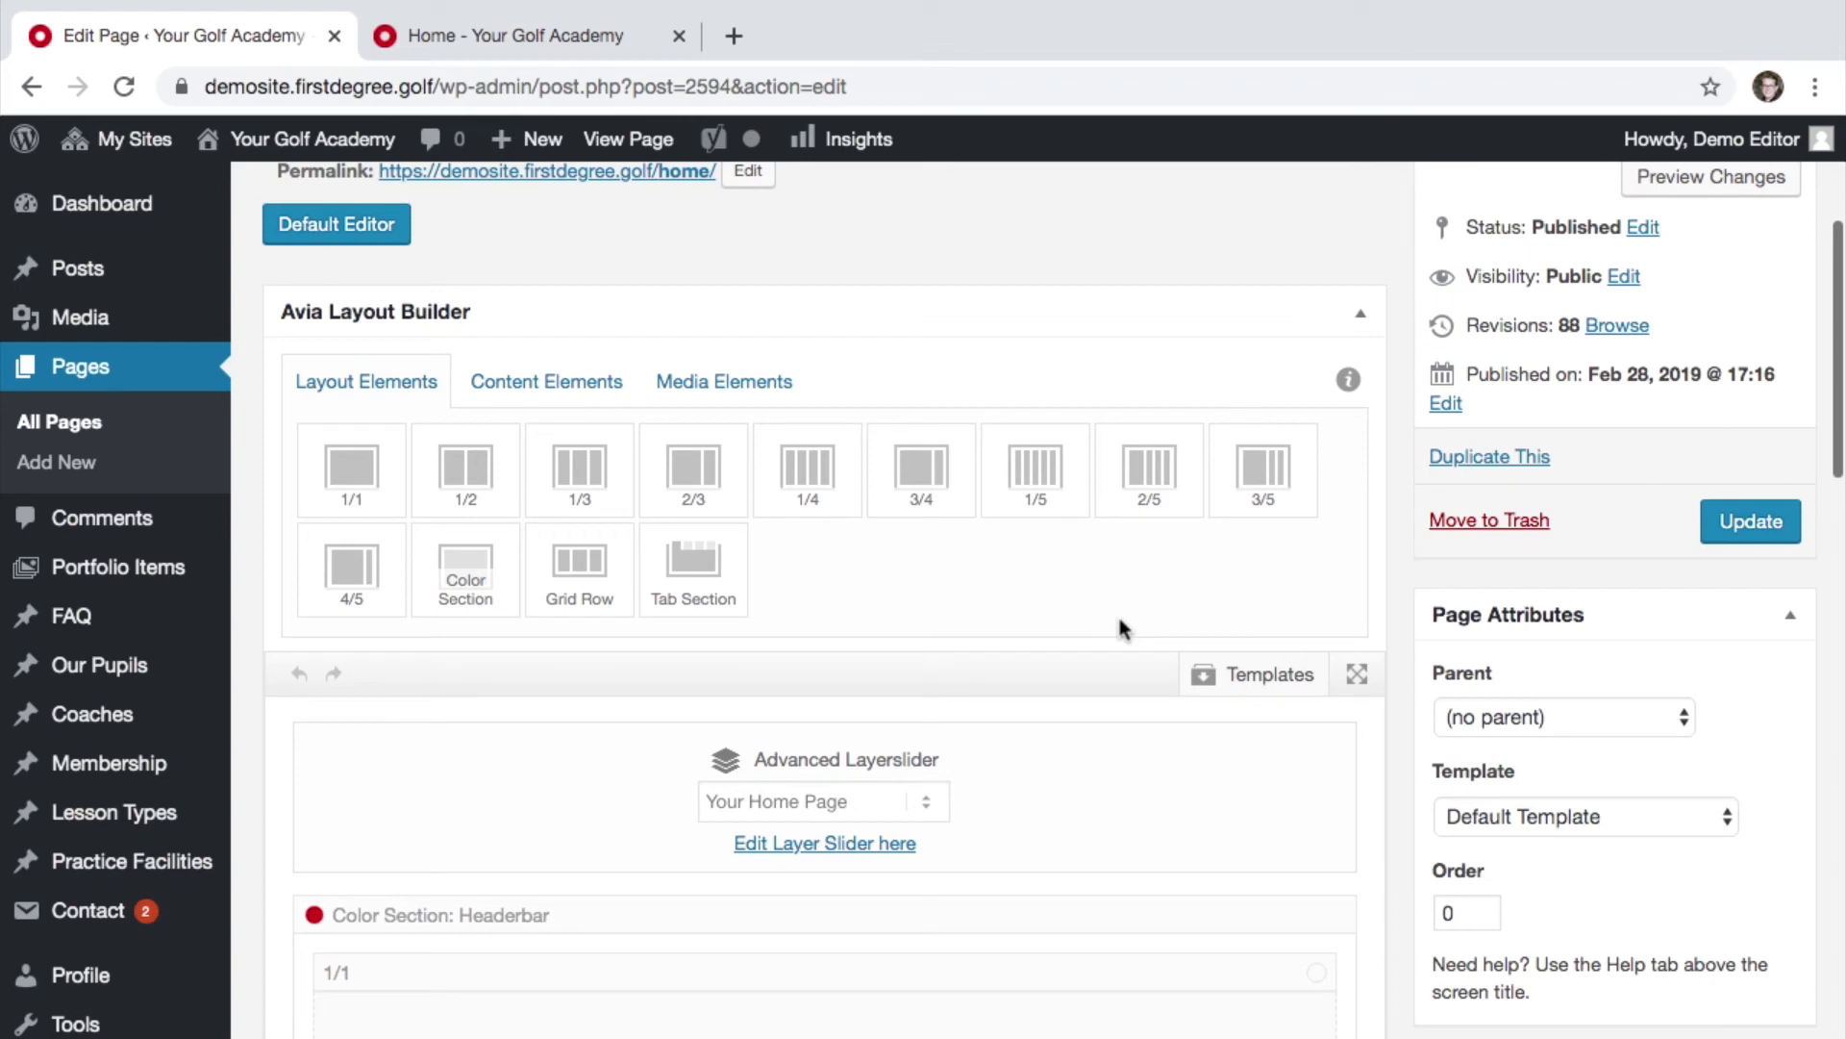
pyautogui.scroll(-10, 1119, 625)
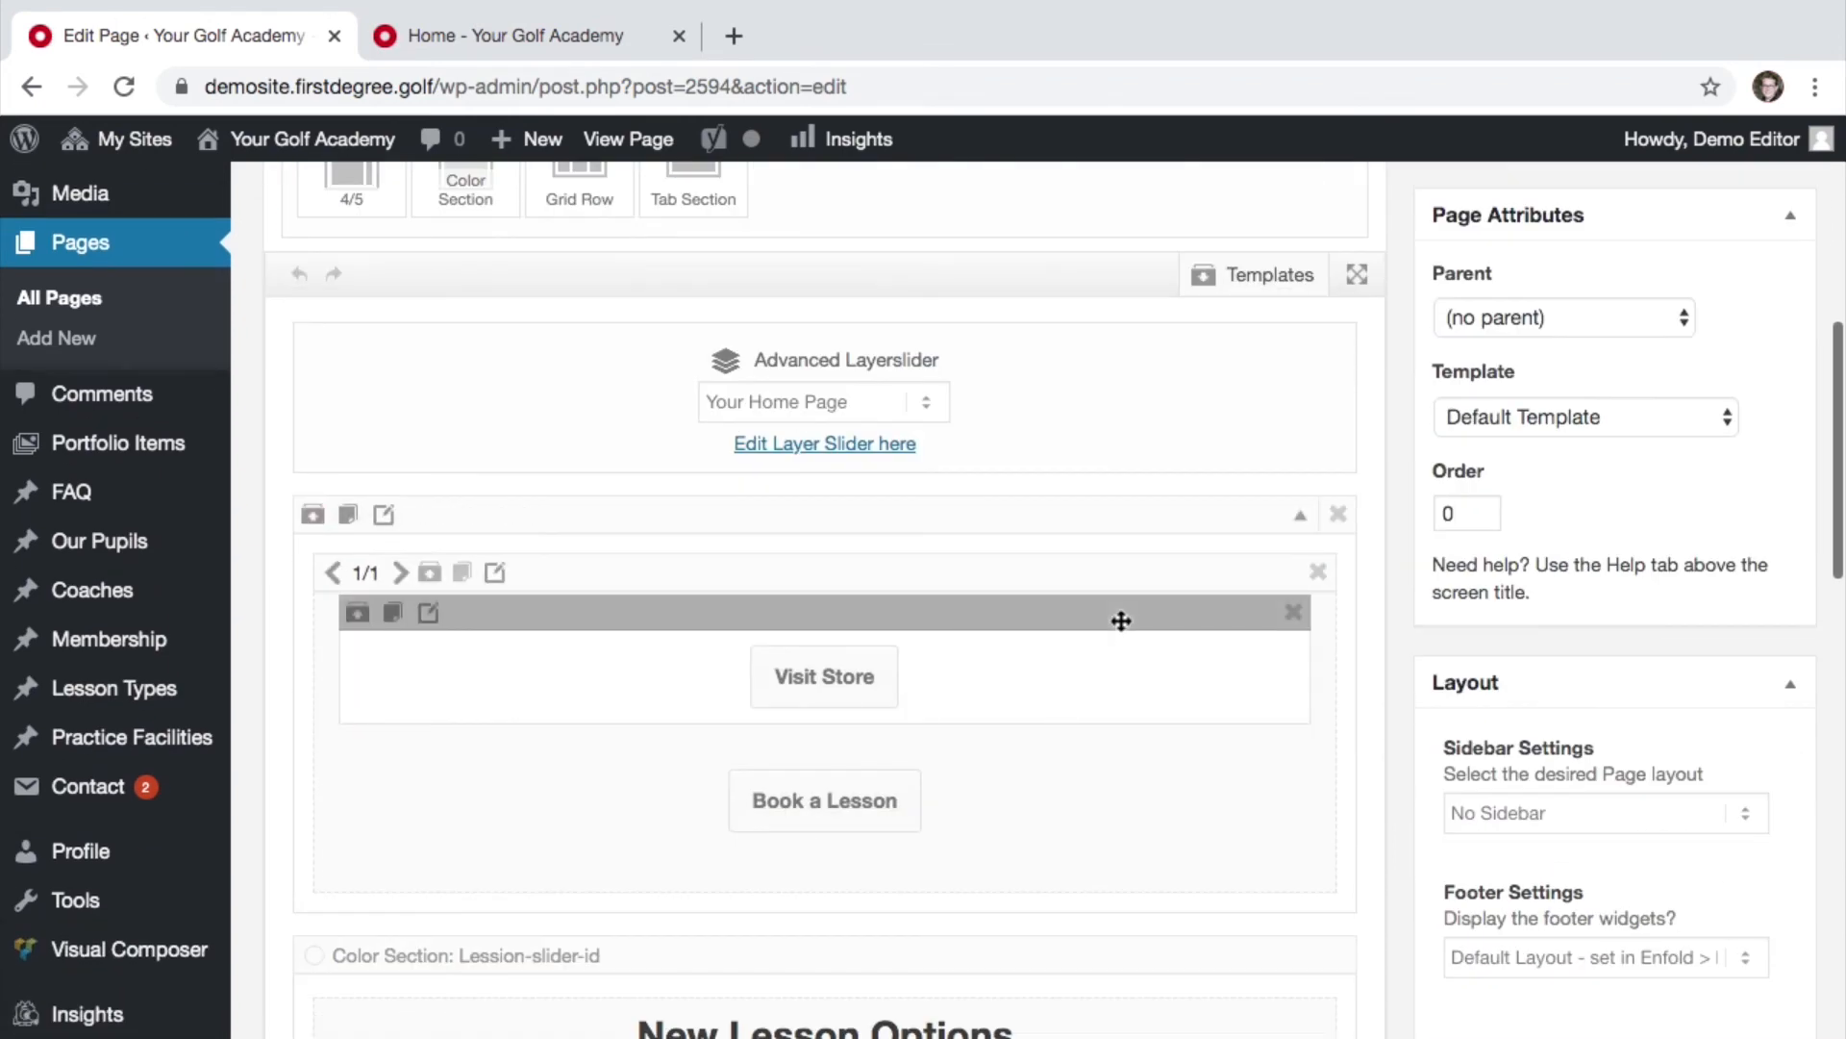
pyautogui.scroll(-7, 1121, 621)
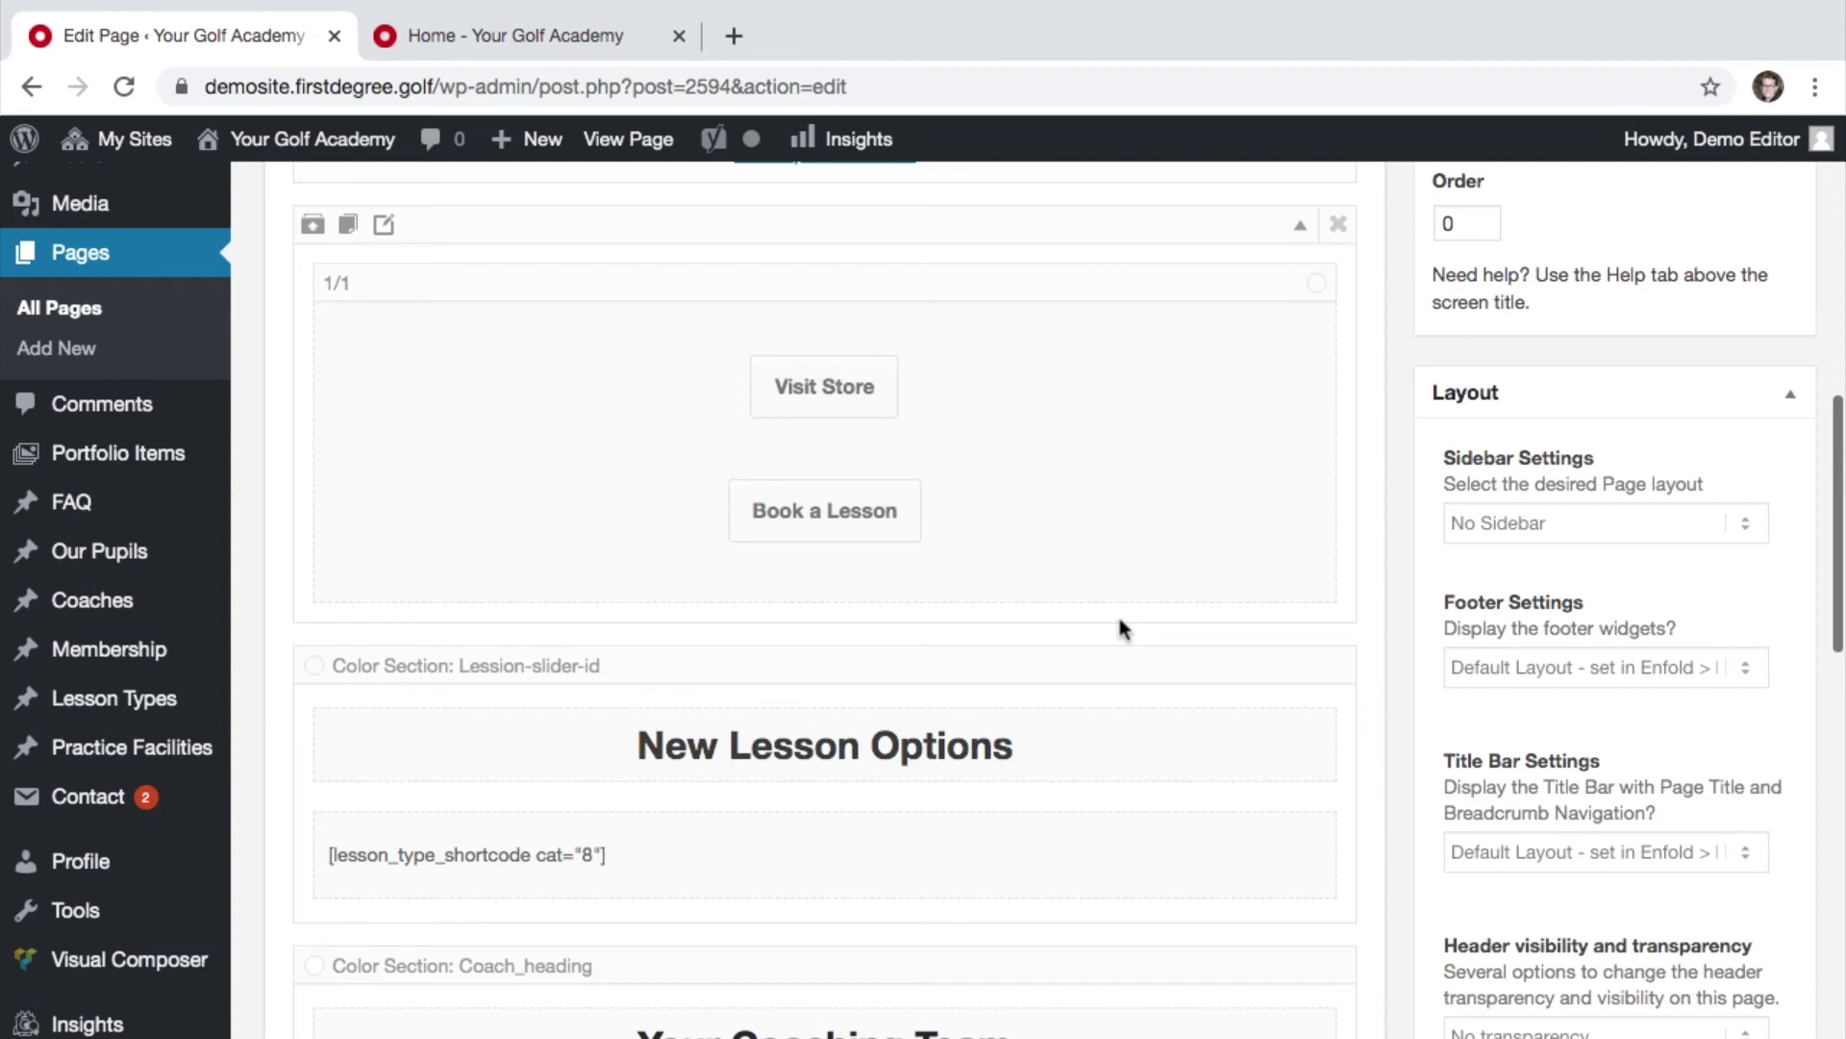
pyautogui.scroll(9, 1118, 625)
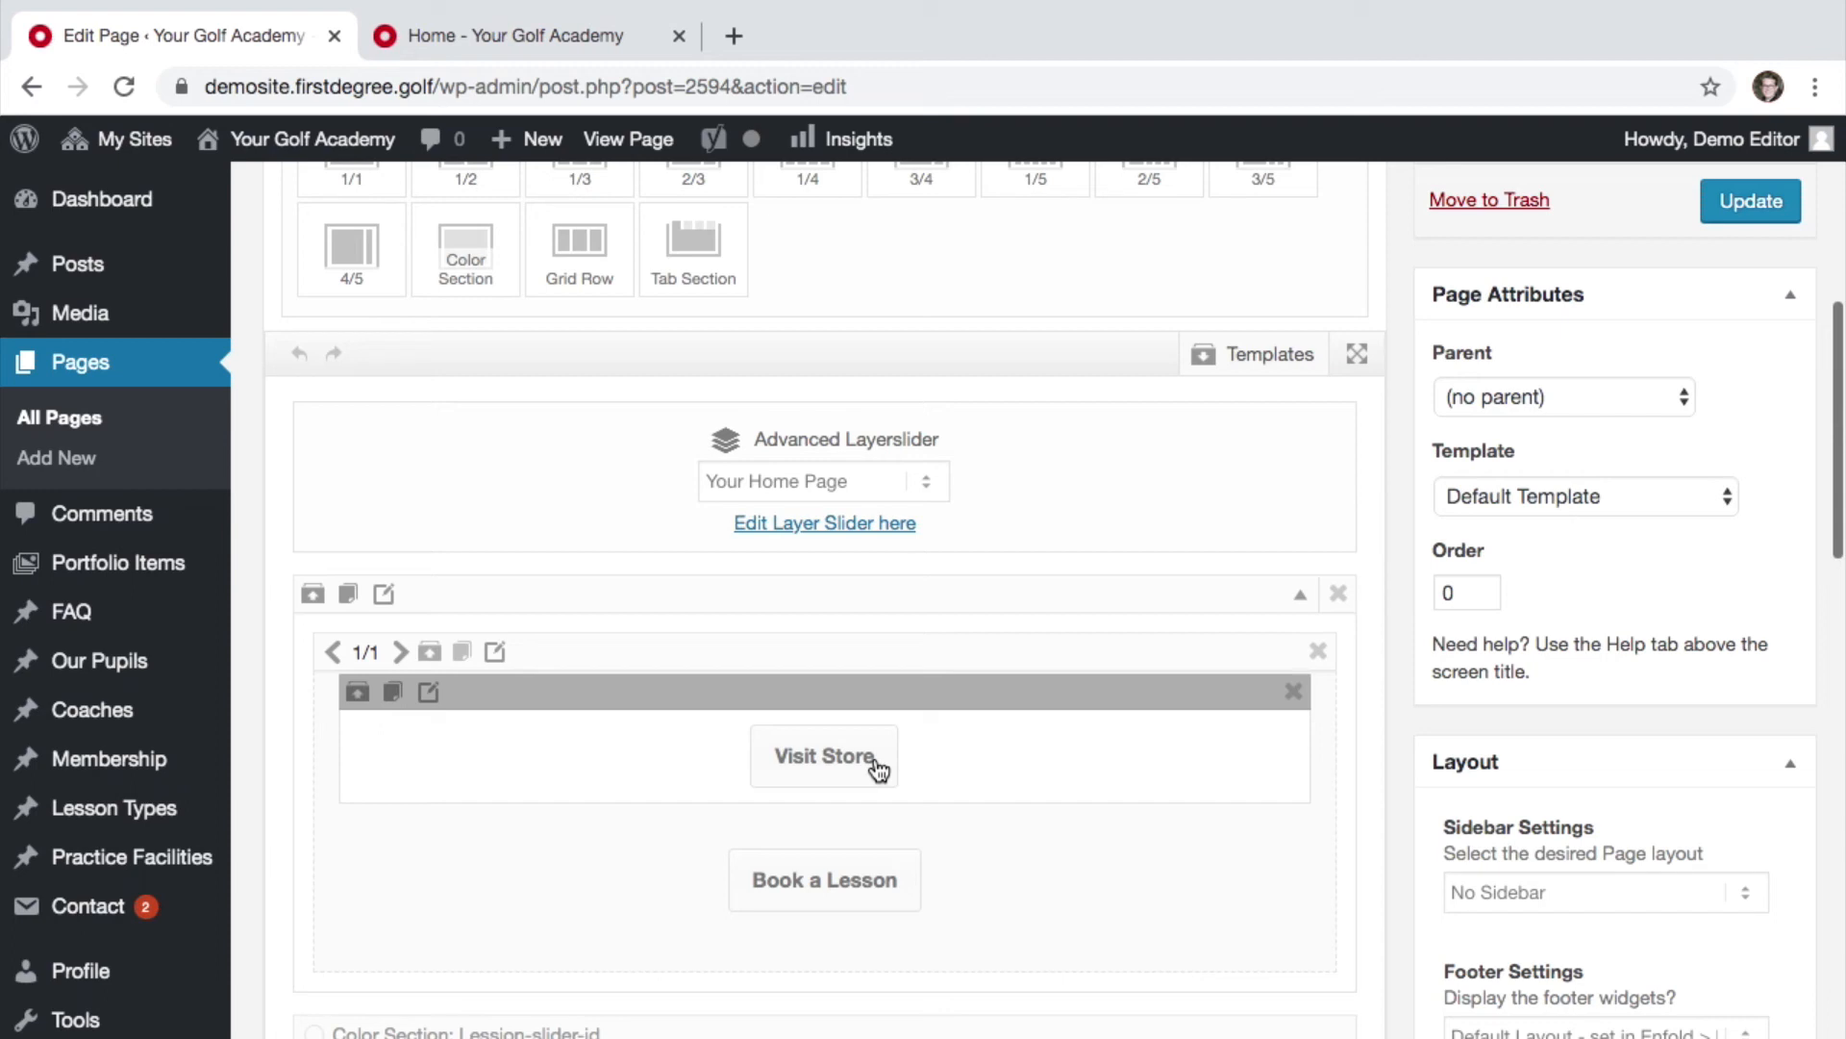
pyautogui.scroll(-5, 875, 765)
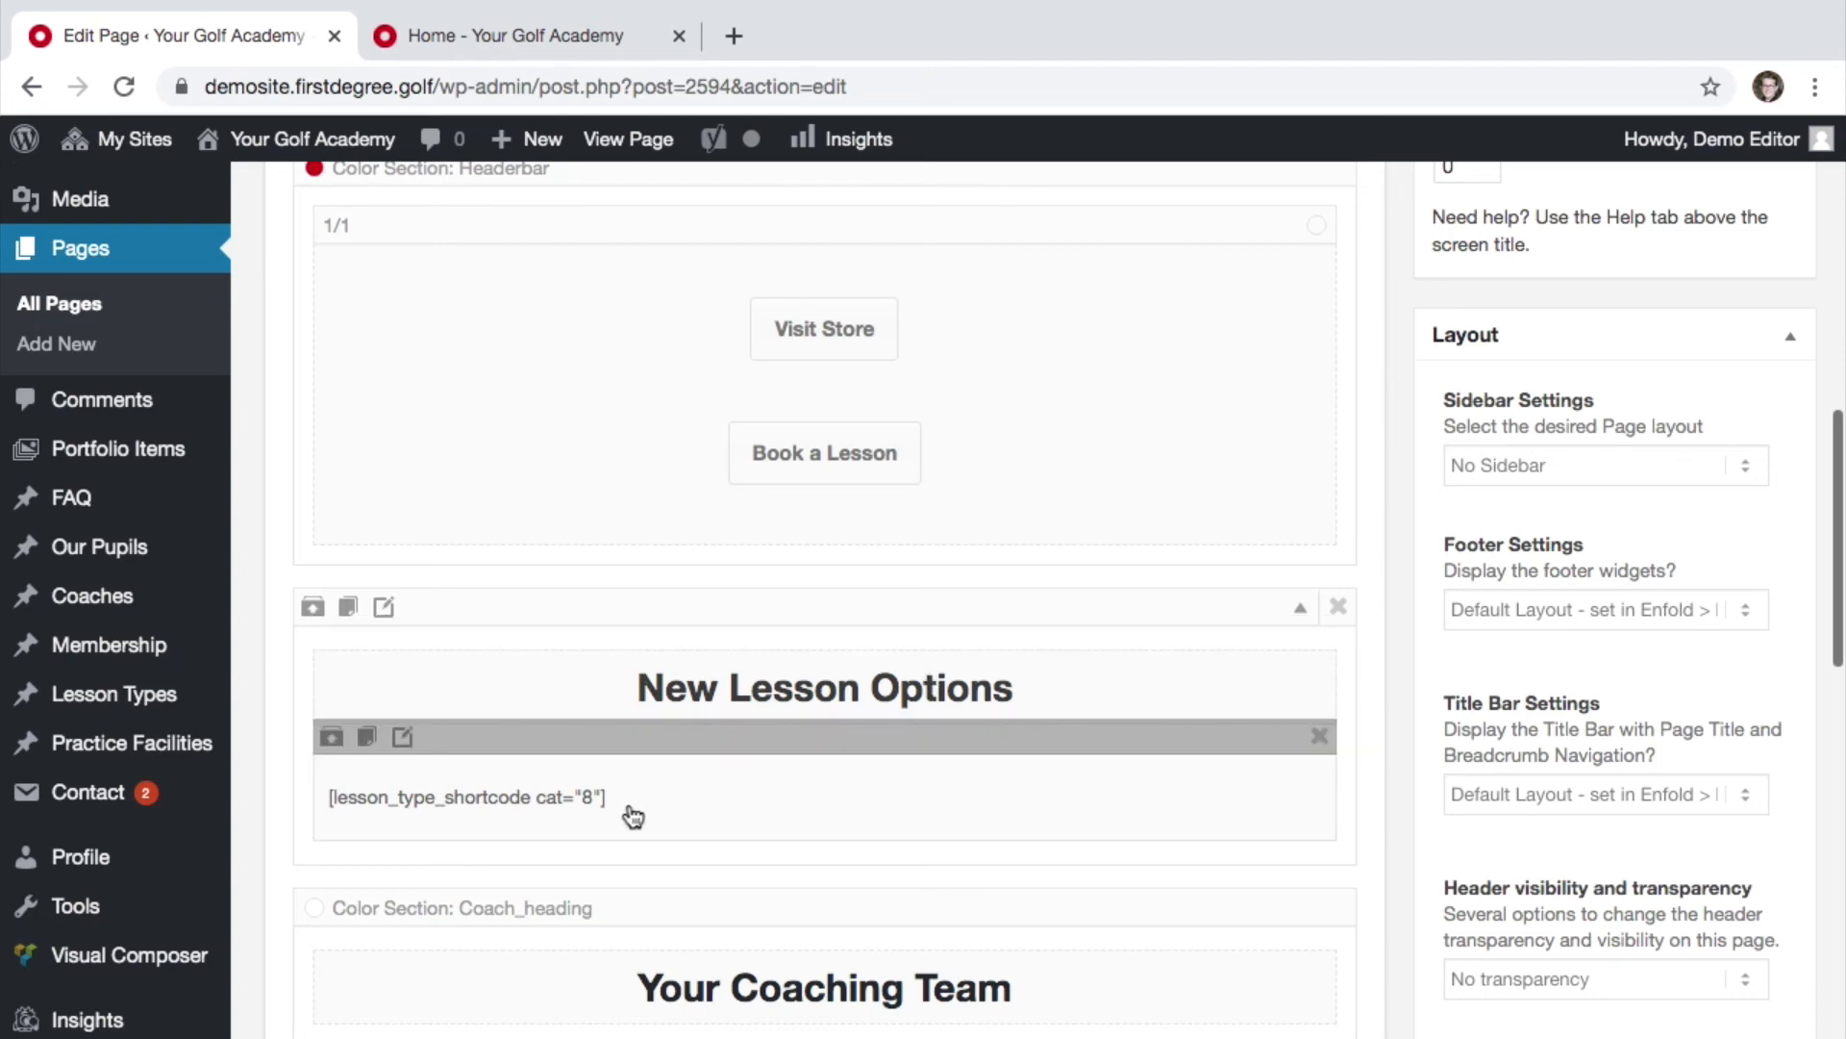
pyautogui.scroll(-3, 631, 812)
pyautogui.scroll(1, 631, 812)
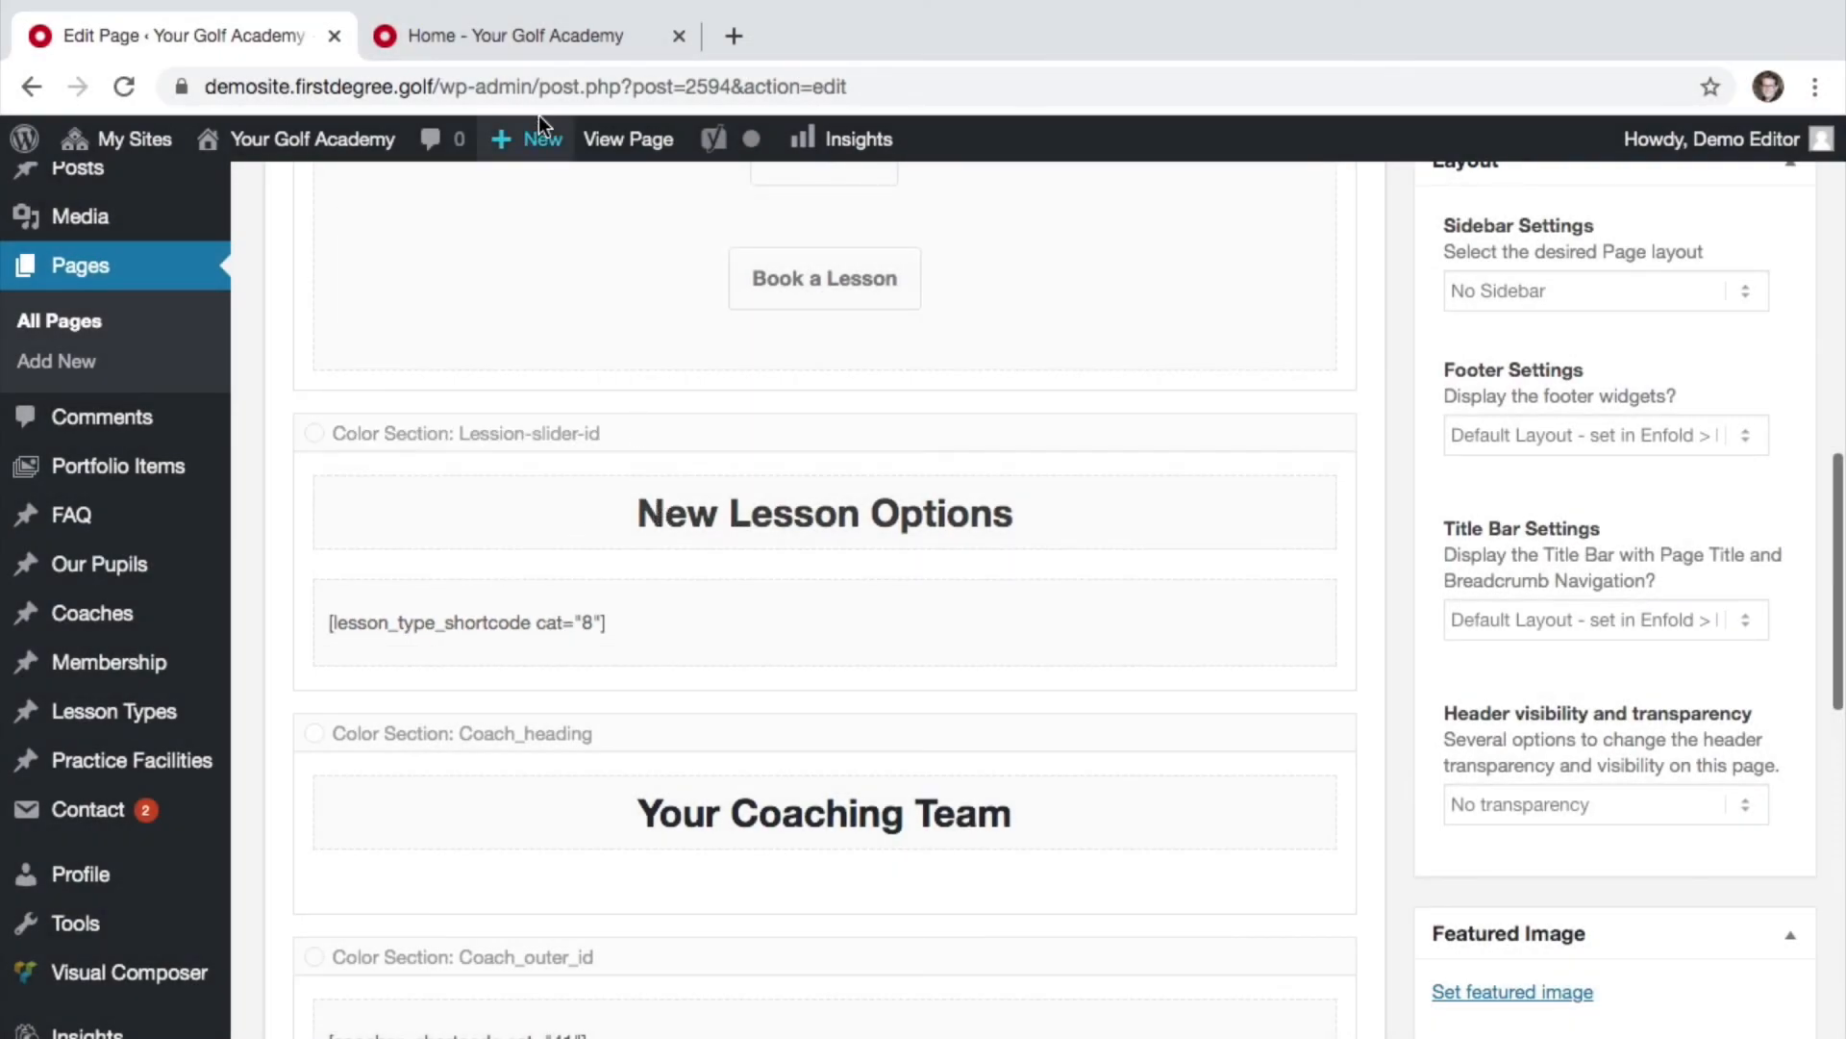
# Step: Examine the lesson type cards under the New Lesson Options heading on the live home page
pyautogui.click(538, 33)
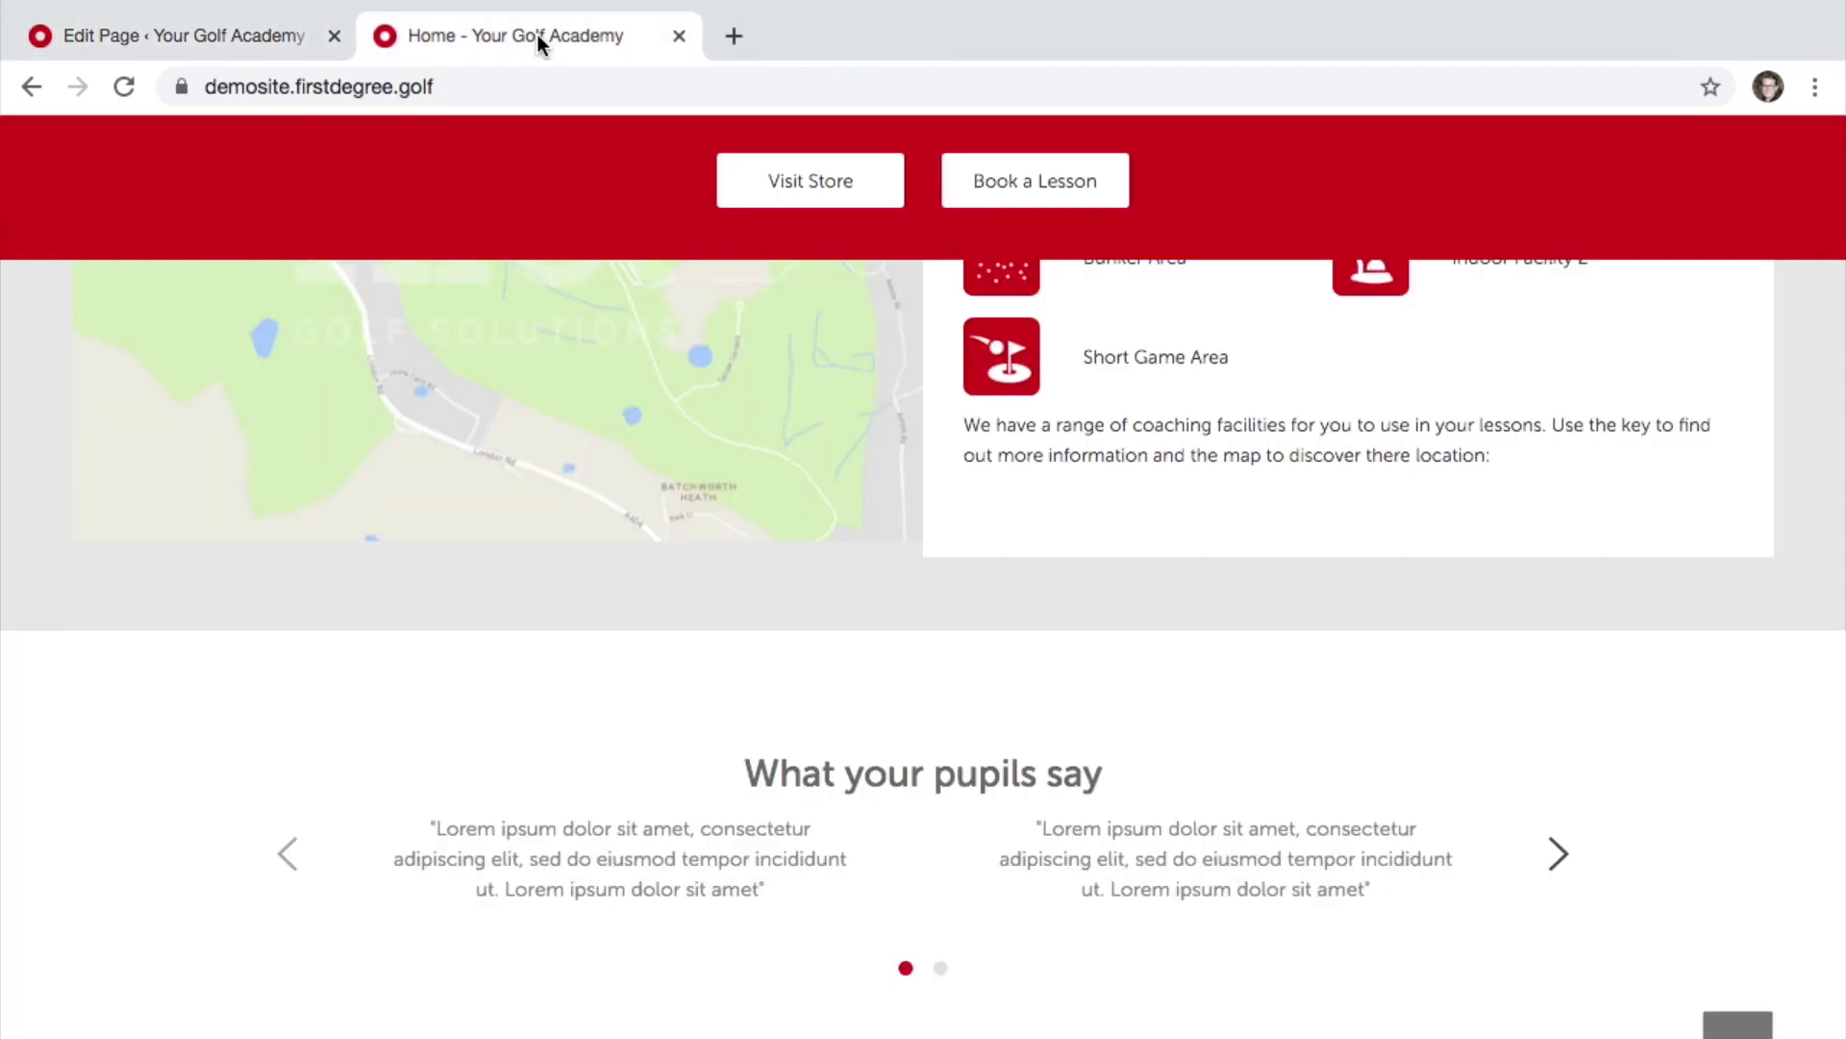
pyautogui.scroll(10, 847, 546)
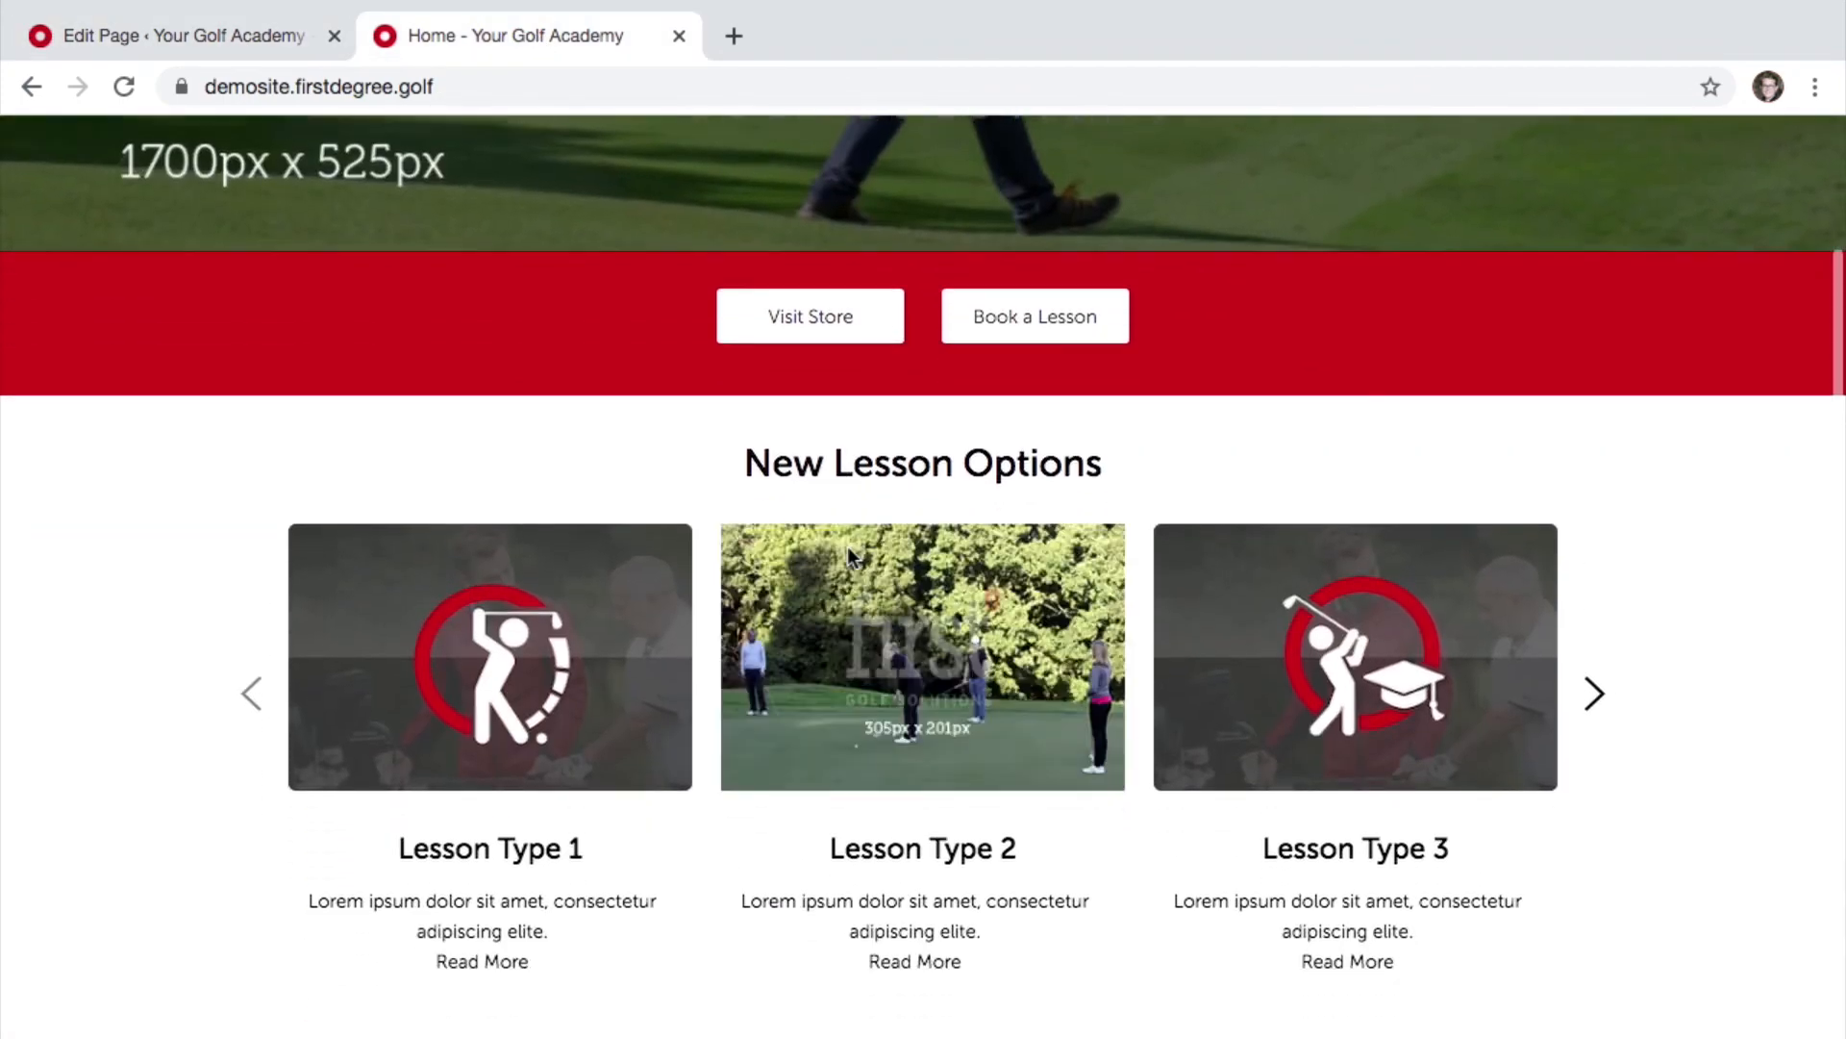
pyautogui.click(551, 73)
pyautogui.scroll(-1, 662, 688)
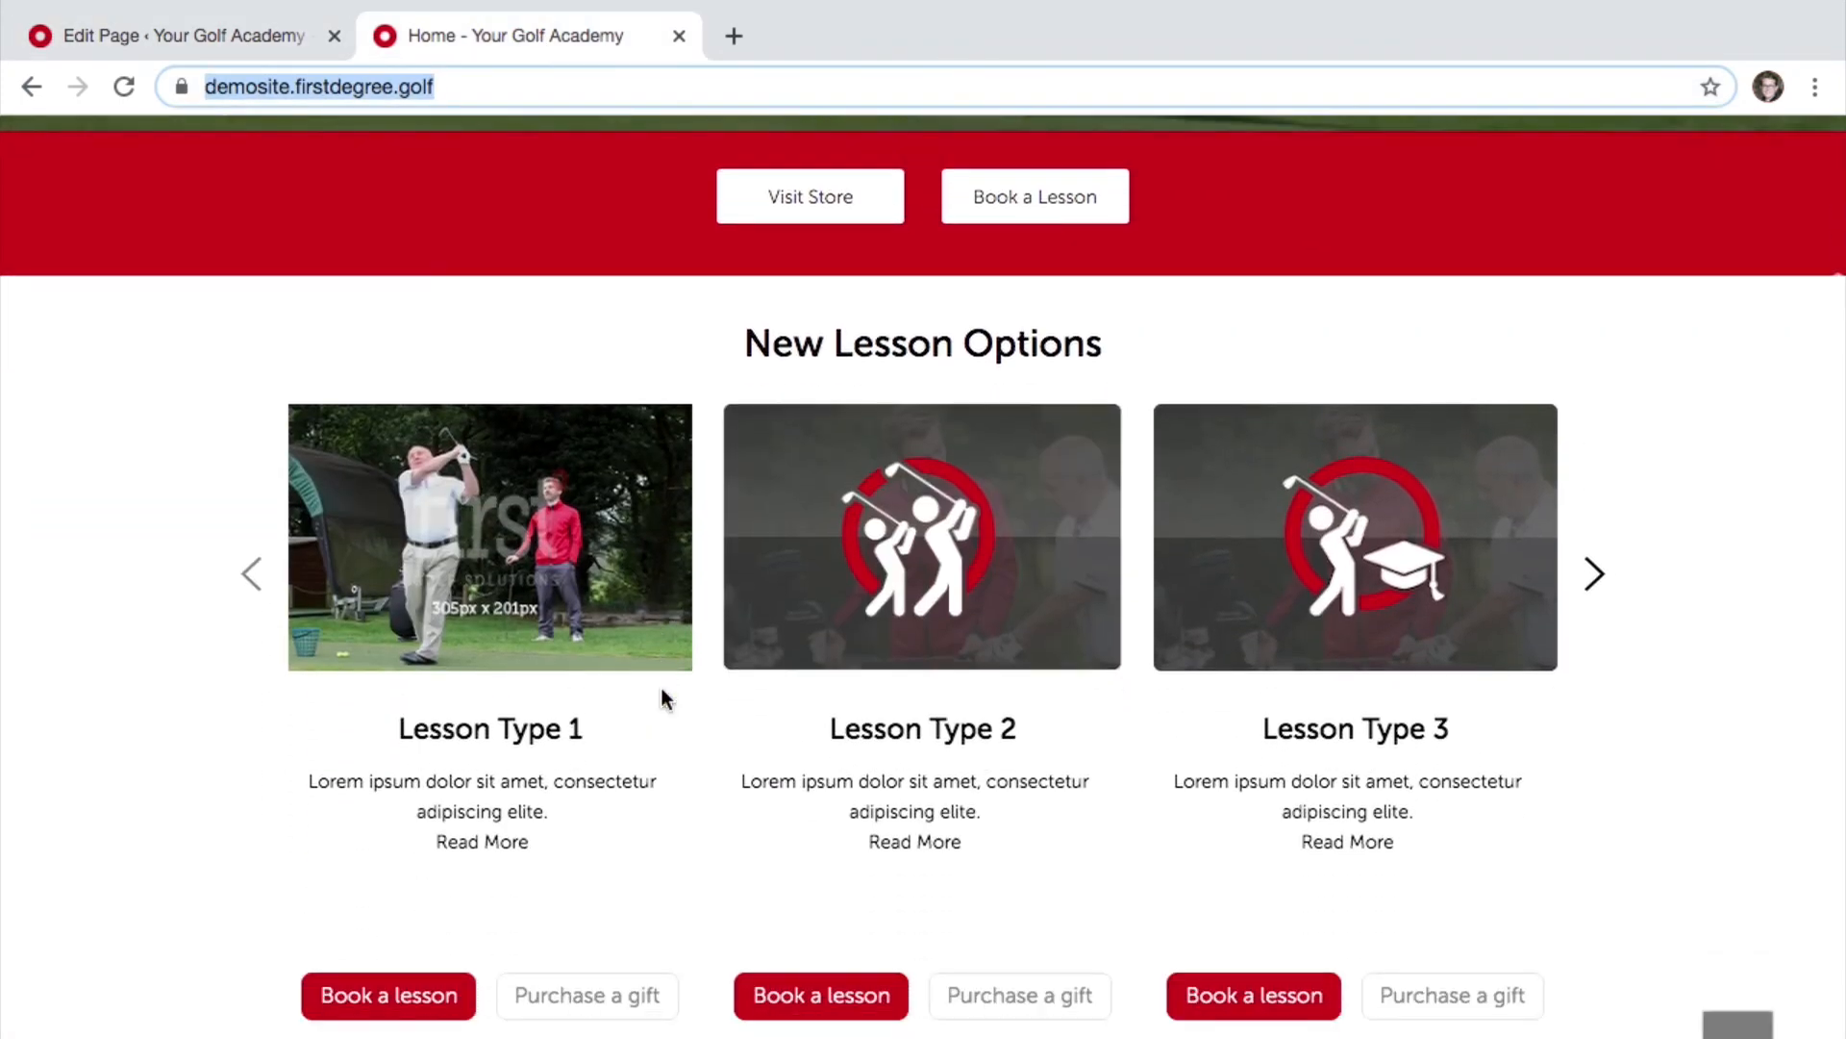
pyautogui.click(662, 688)
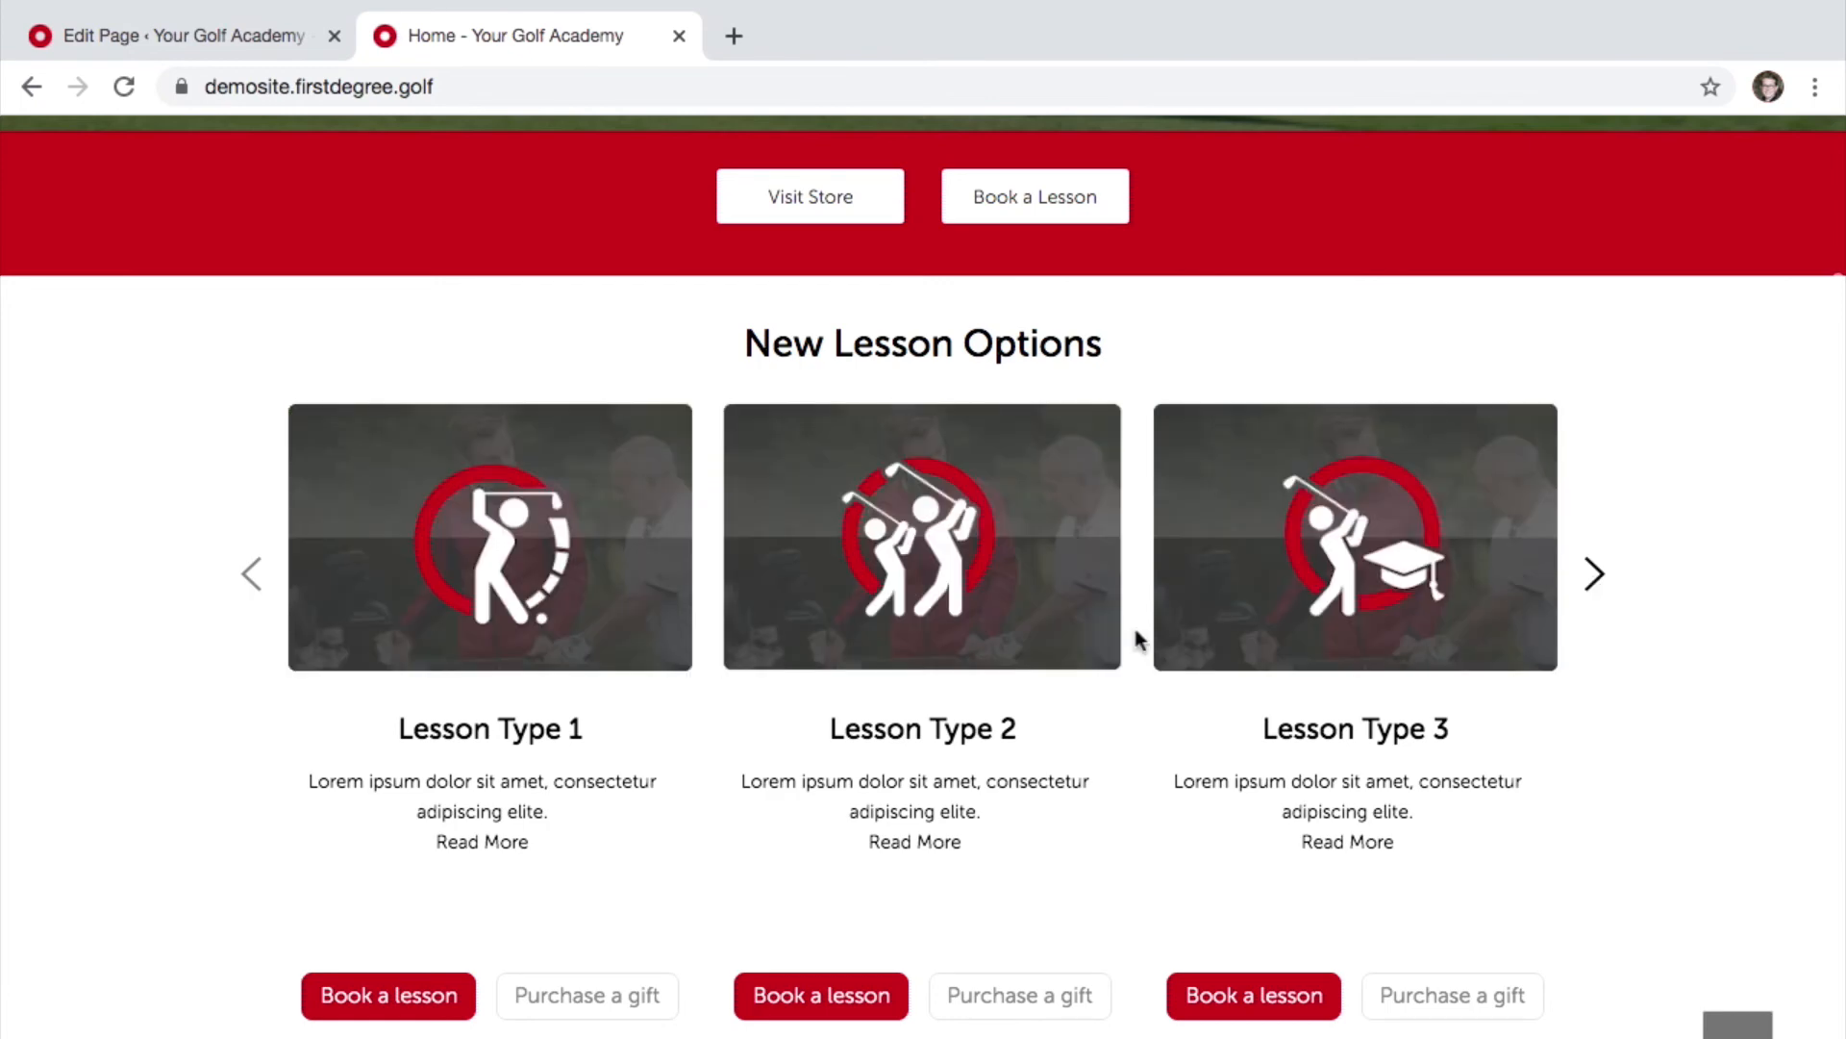
pyautogui.scroll(-1, 829, 744)
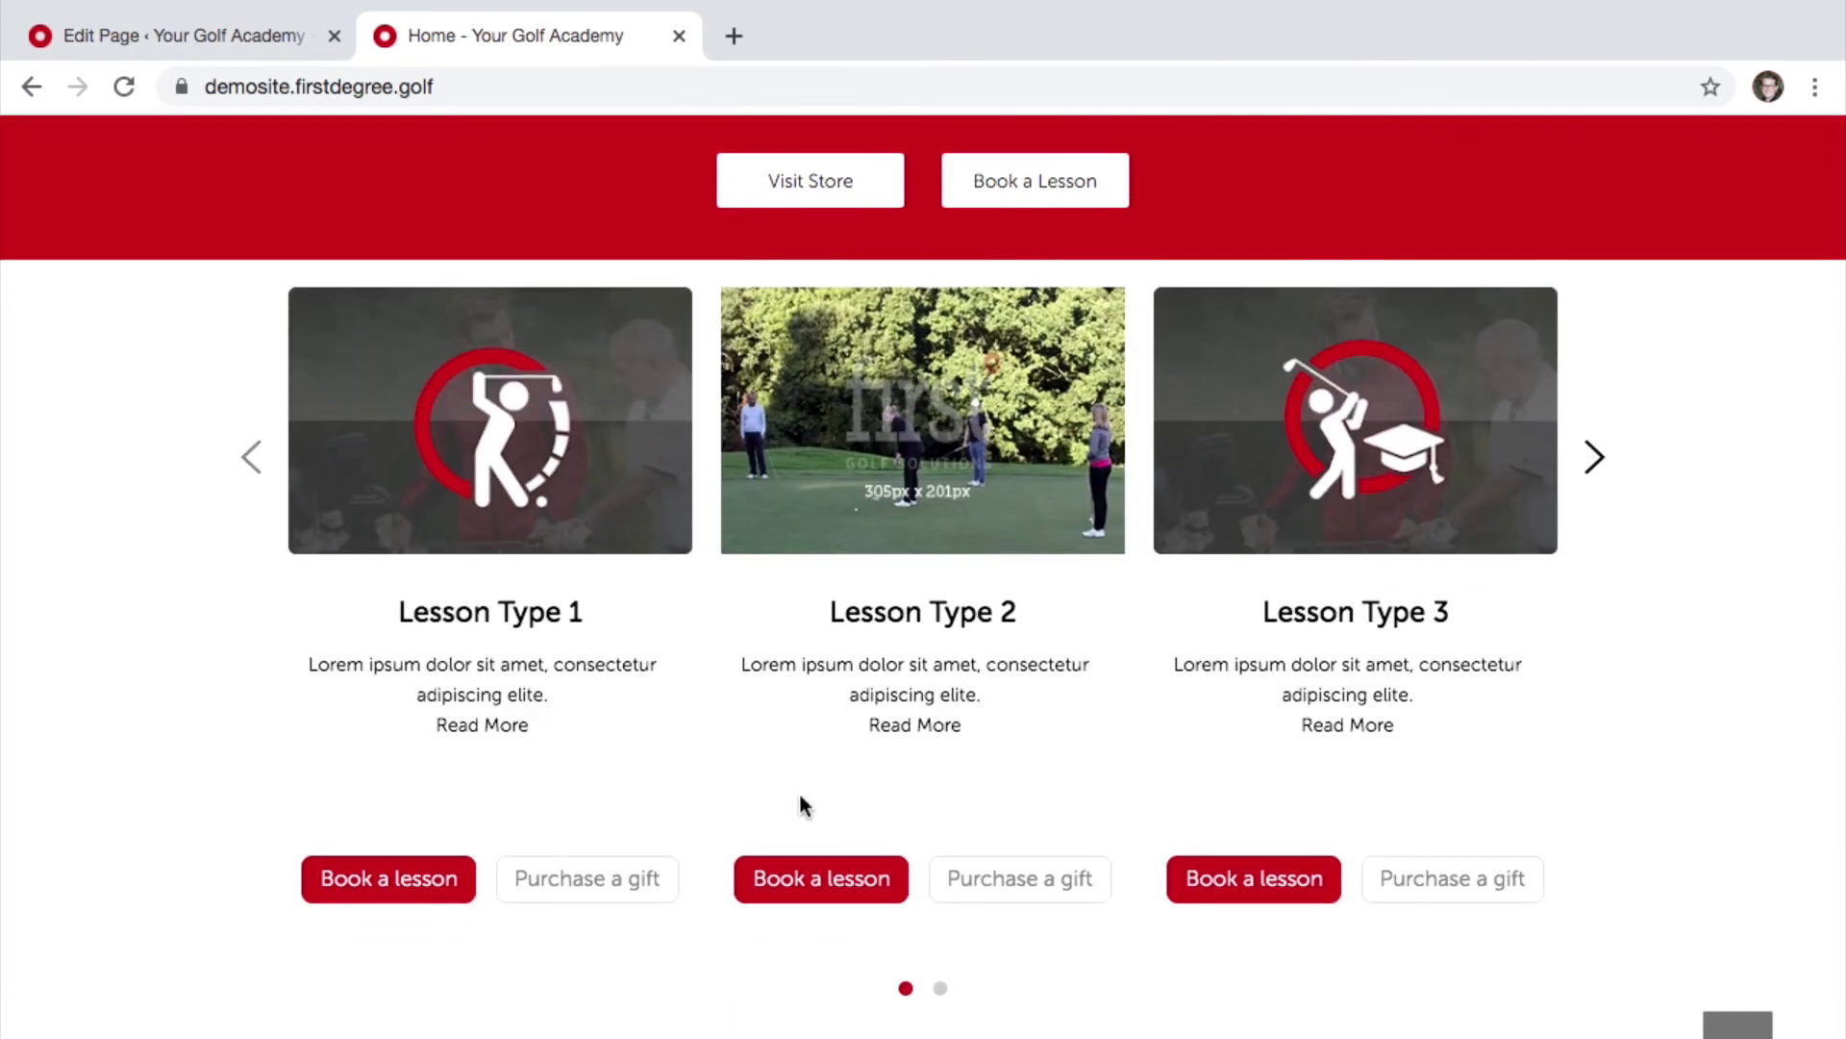
# Step: Compare the shortcode blocks with the editable headings and text across the lesson, coaching team and facilities sections in the Home page editor
pyautogui.click(246, 46)
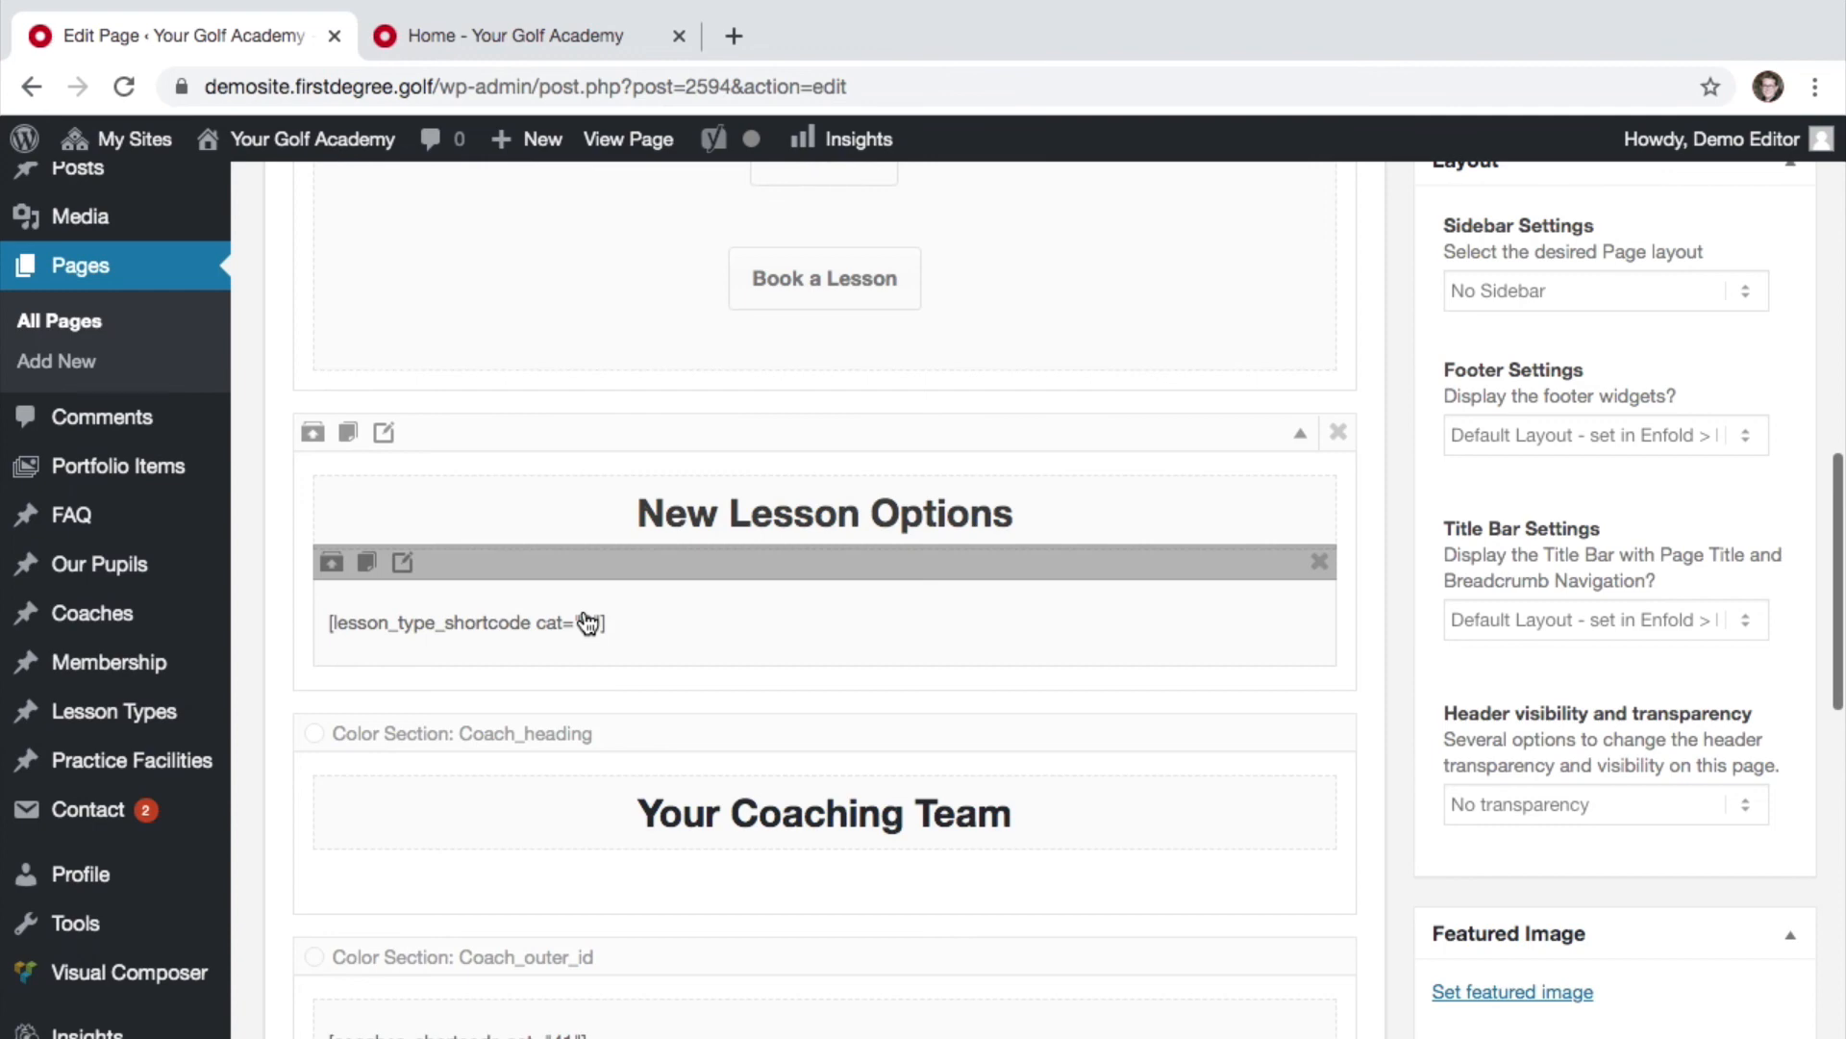
pyautogui.scroll(-3, 954, 856)
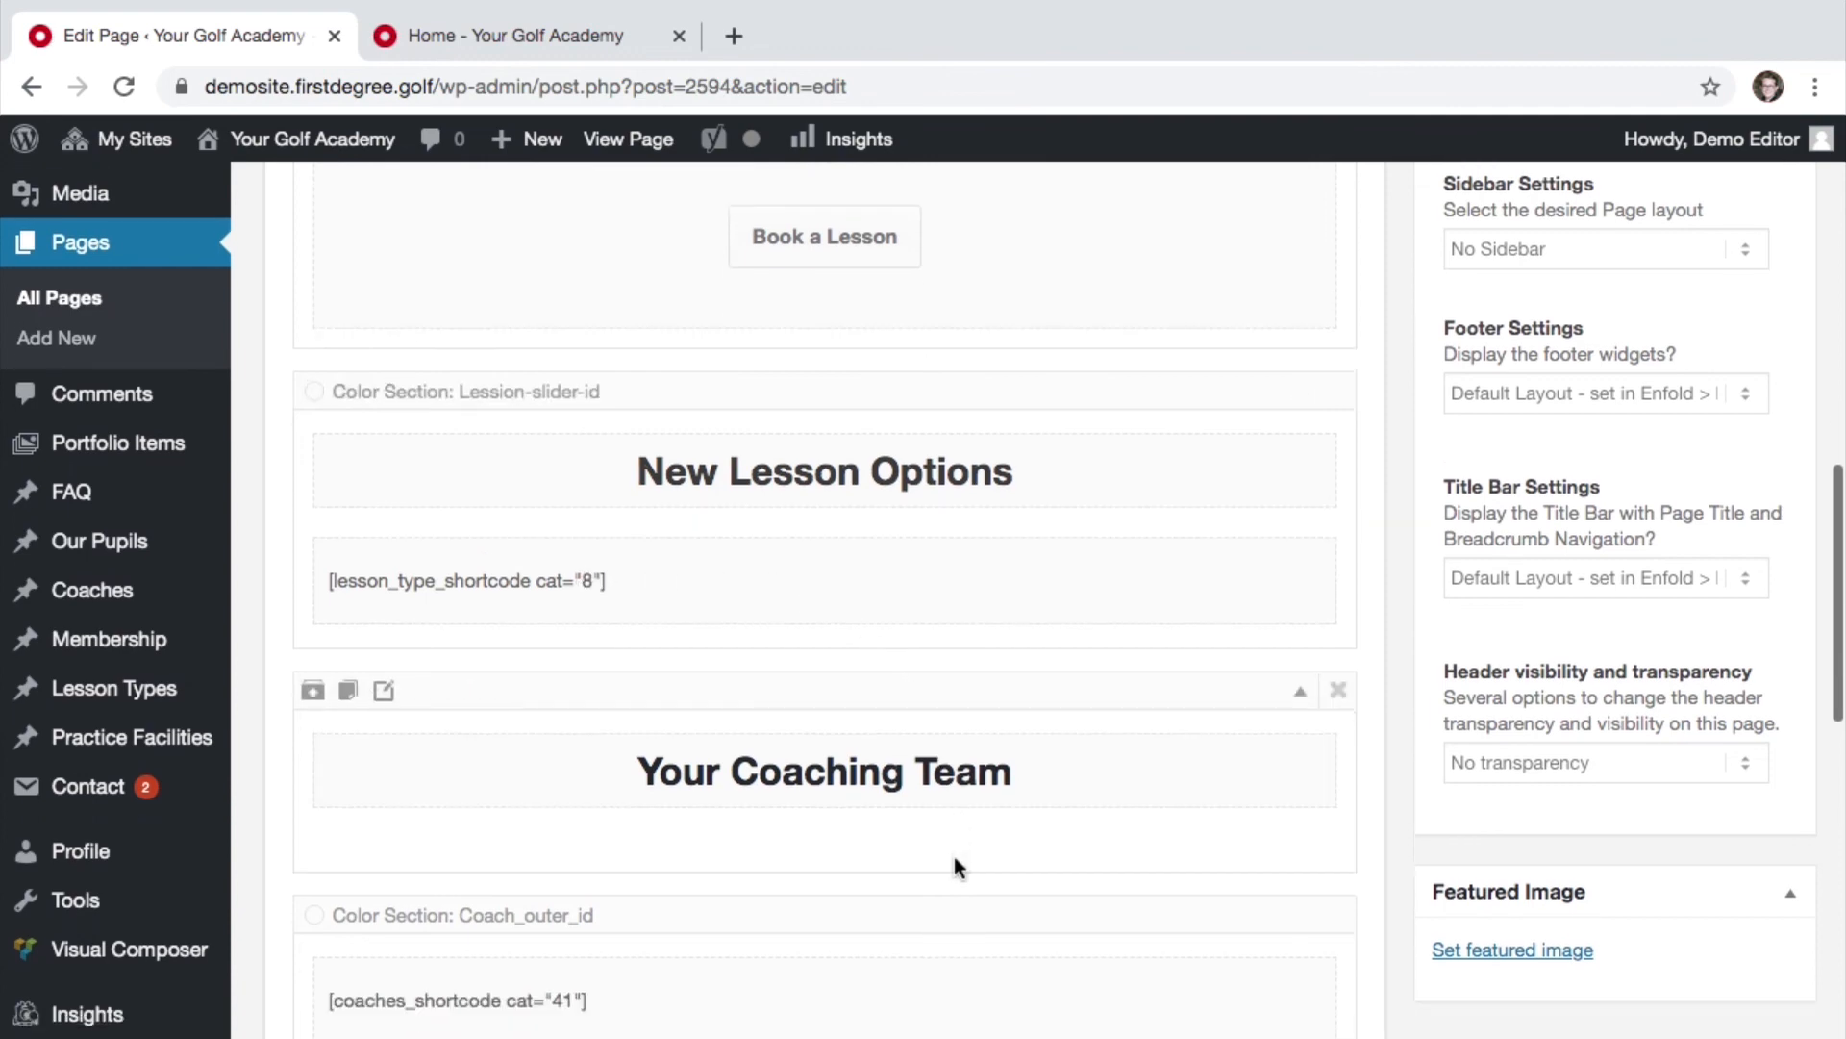
pyautogui.scroll(-1, 954, 856)
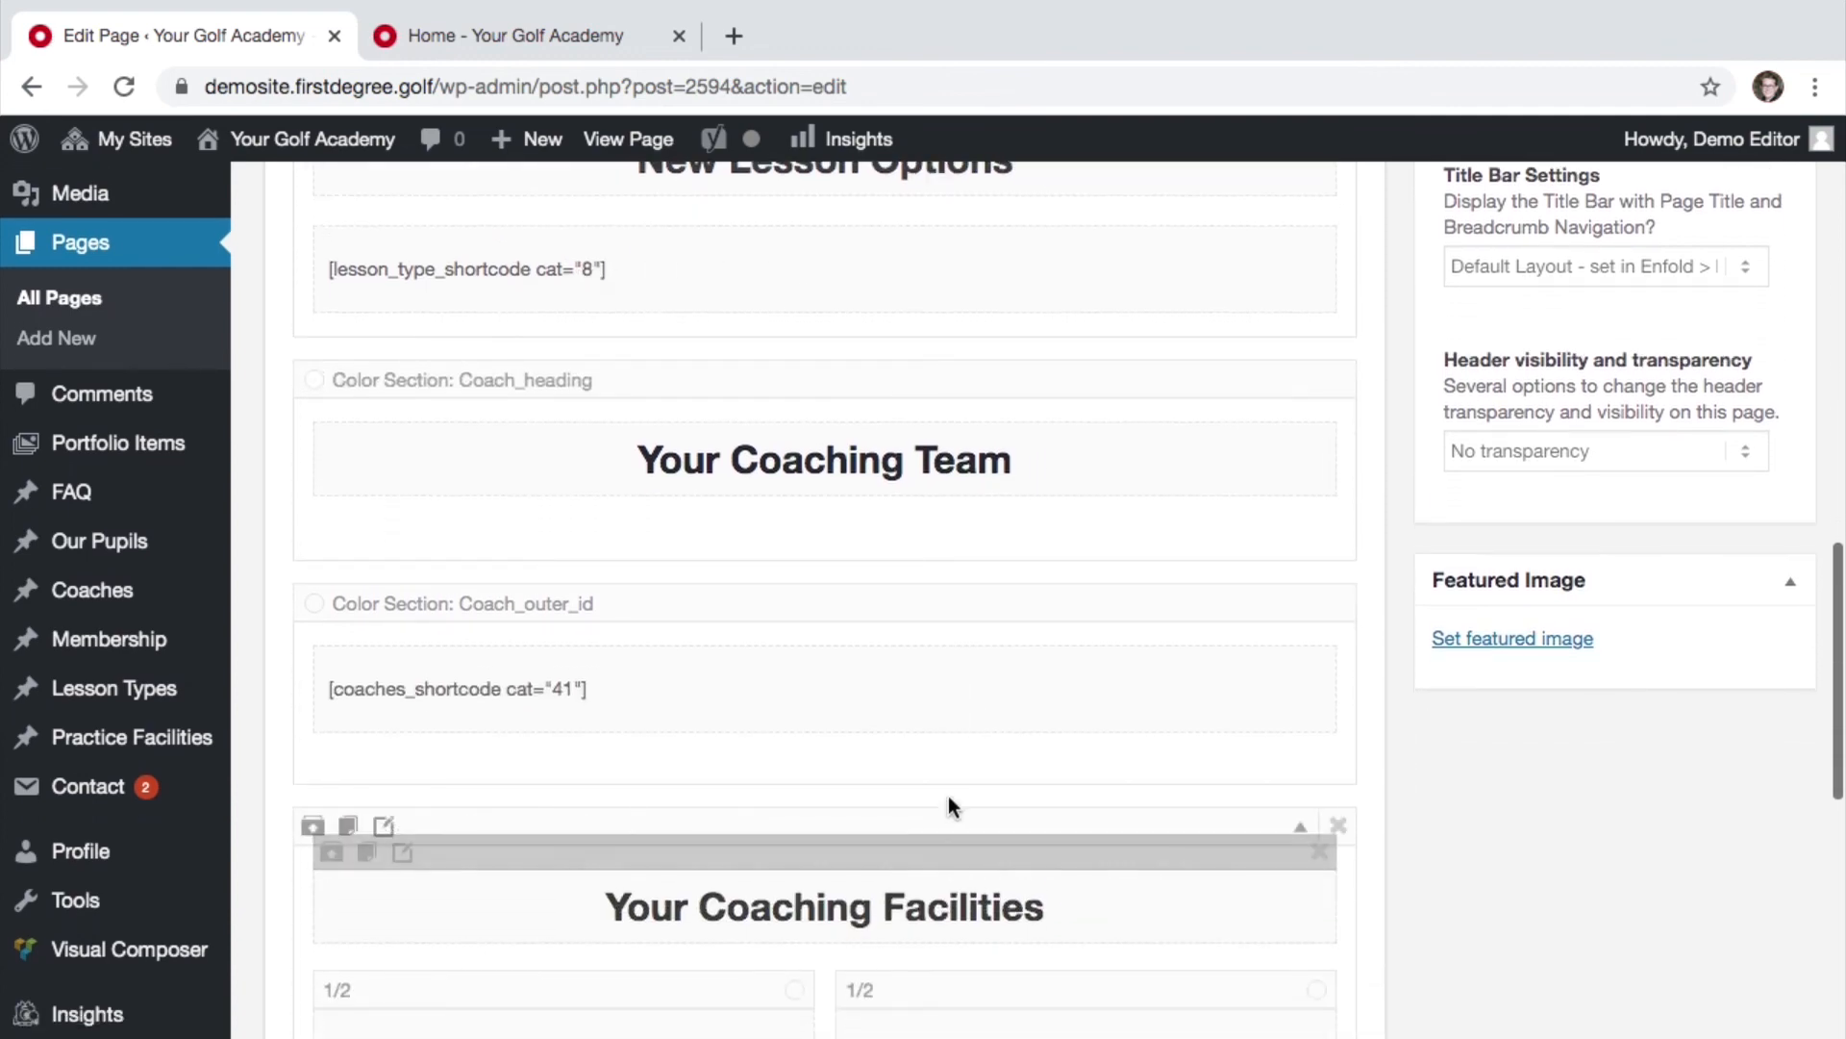
pyautogui.scroll(-3, 948, 795)
pyautogui.scroll(-4, 948, 799)
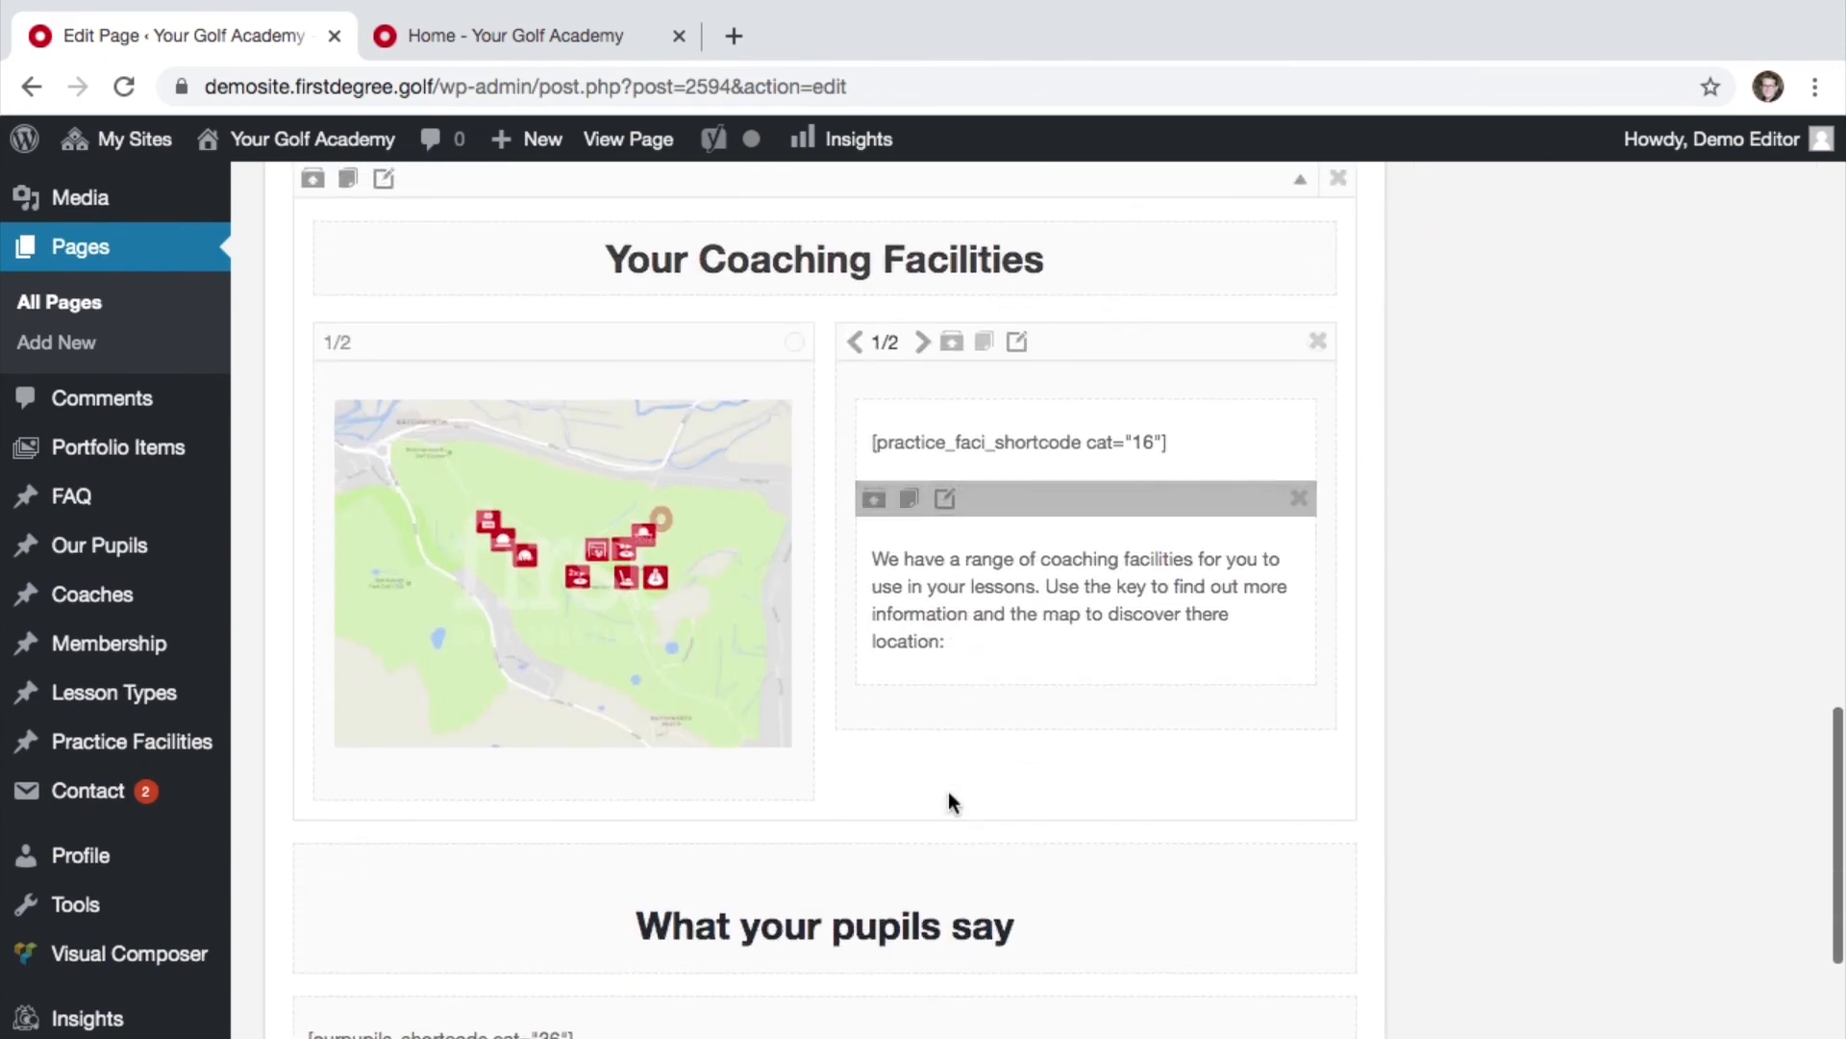
pyautogui.scroll(1, 948, 792)
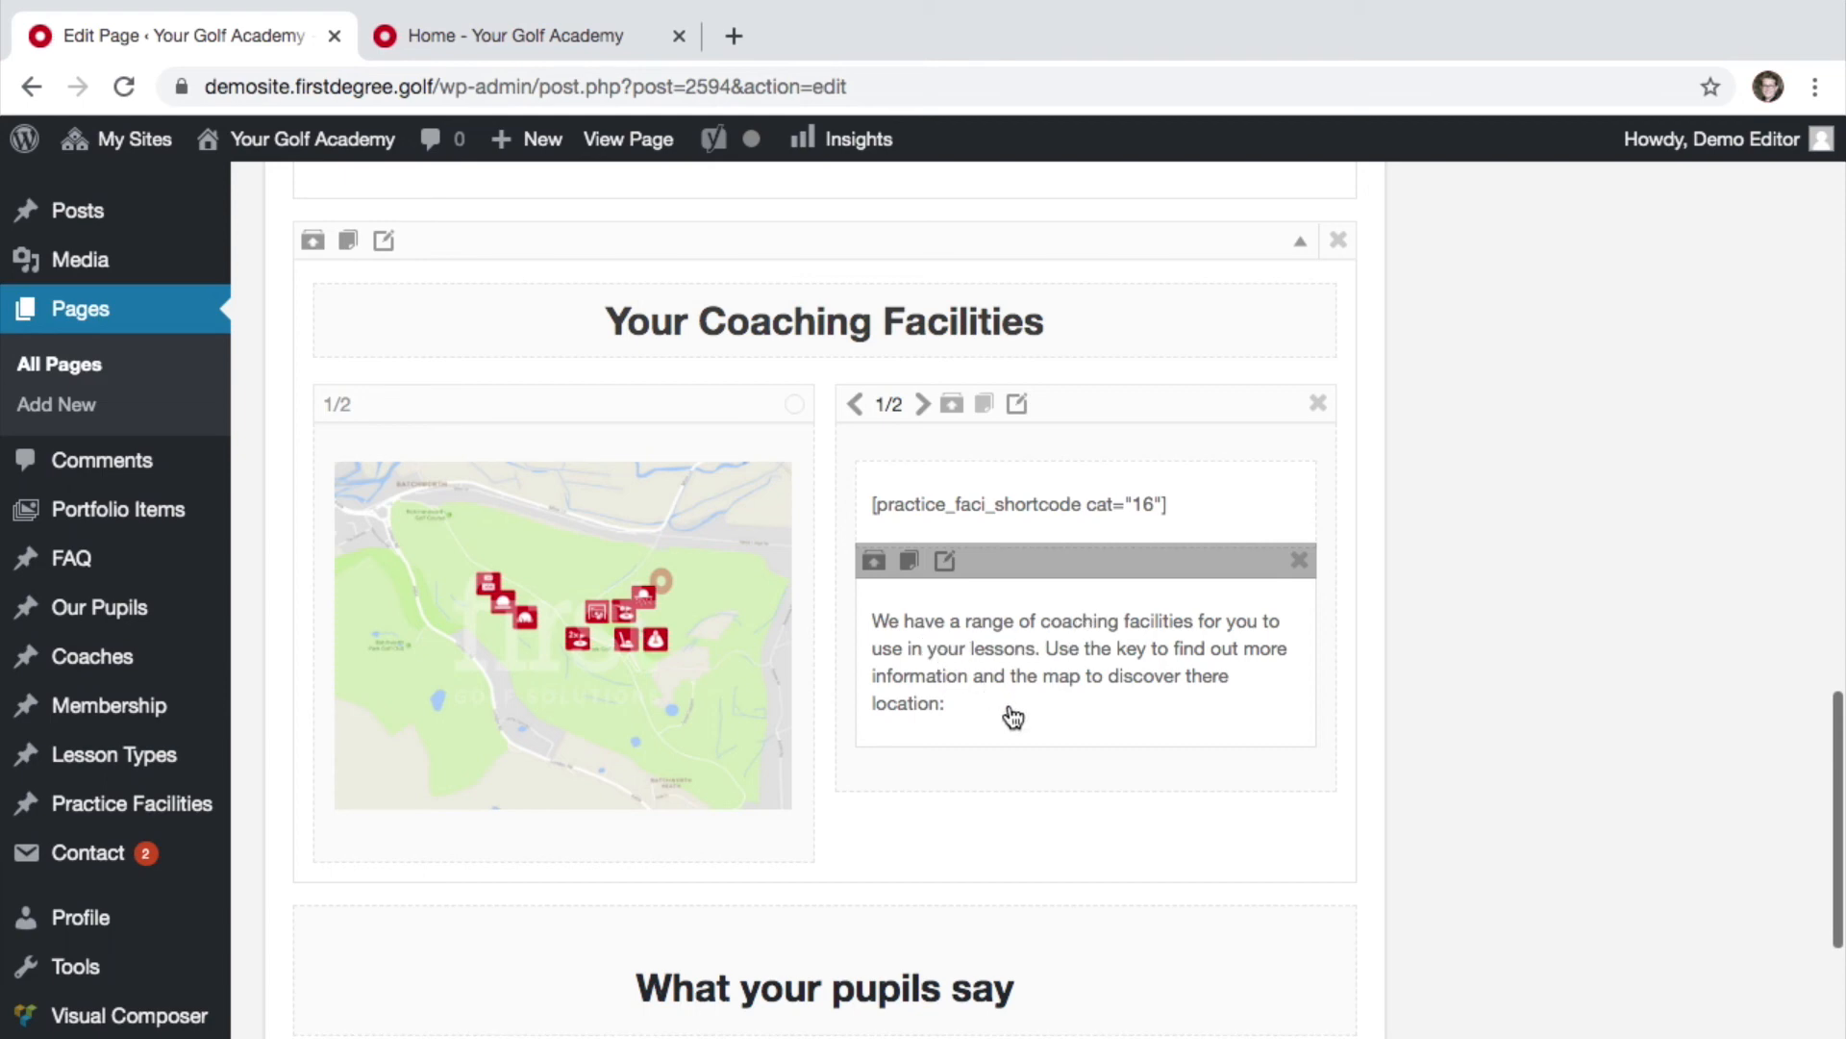
pyautogui.scroll(10, 1013, 716)
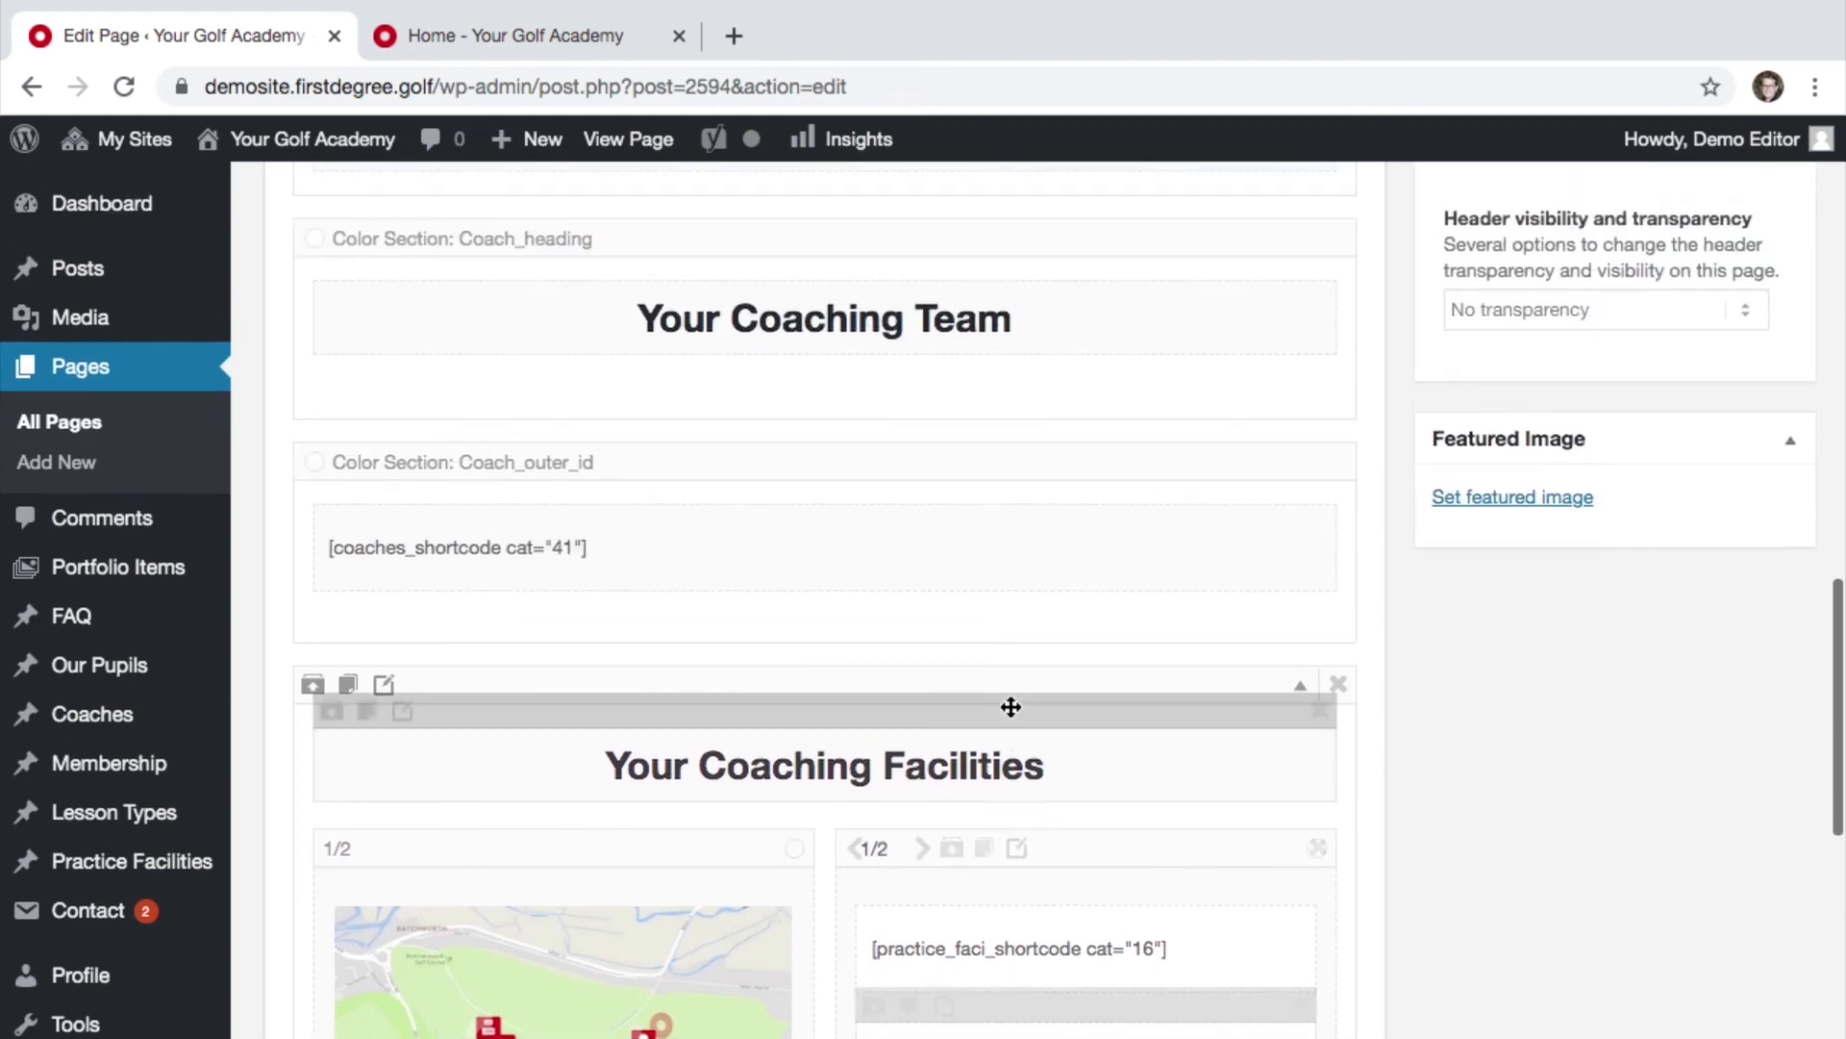
pyautogui.scroll(5, 1013, 716)
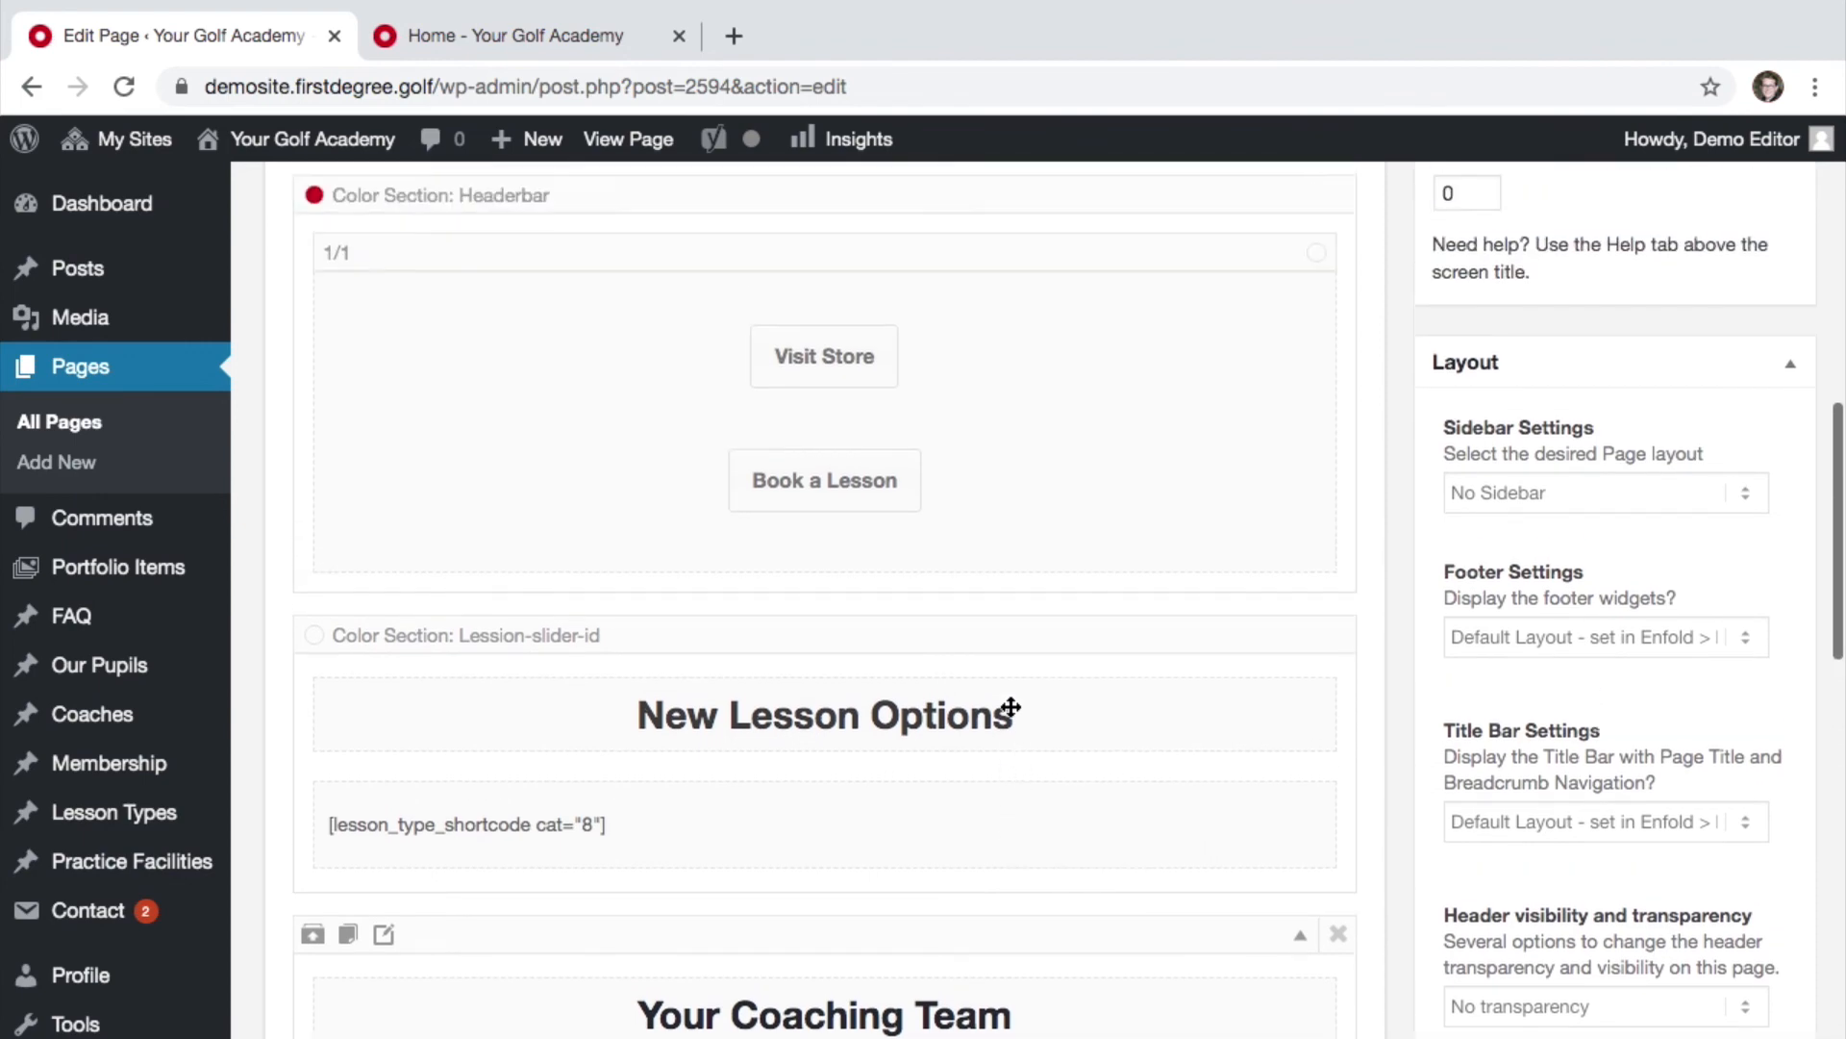
pyautogui.scroll(-6, 1009, 707)
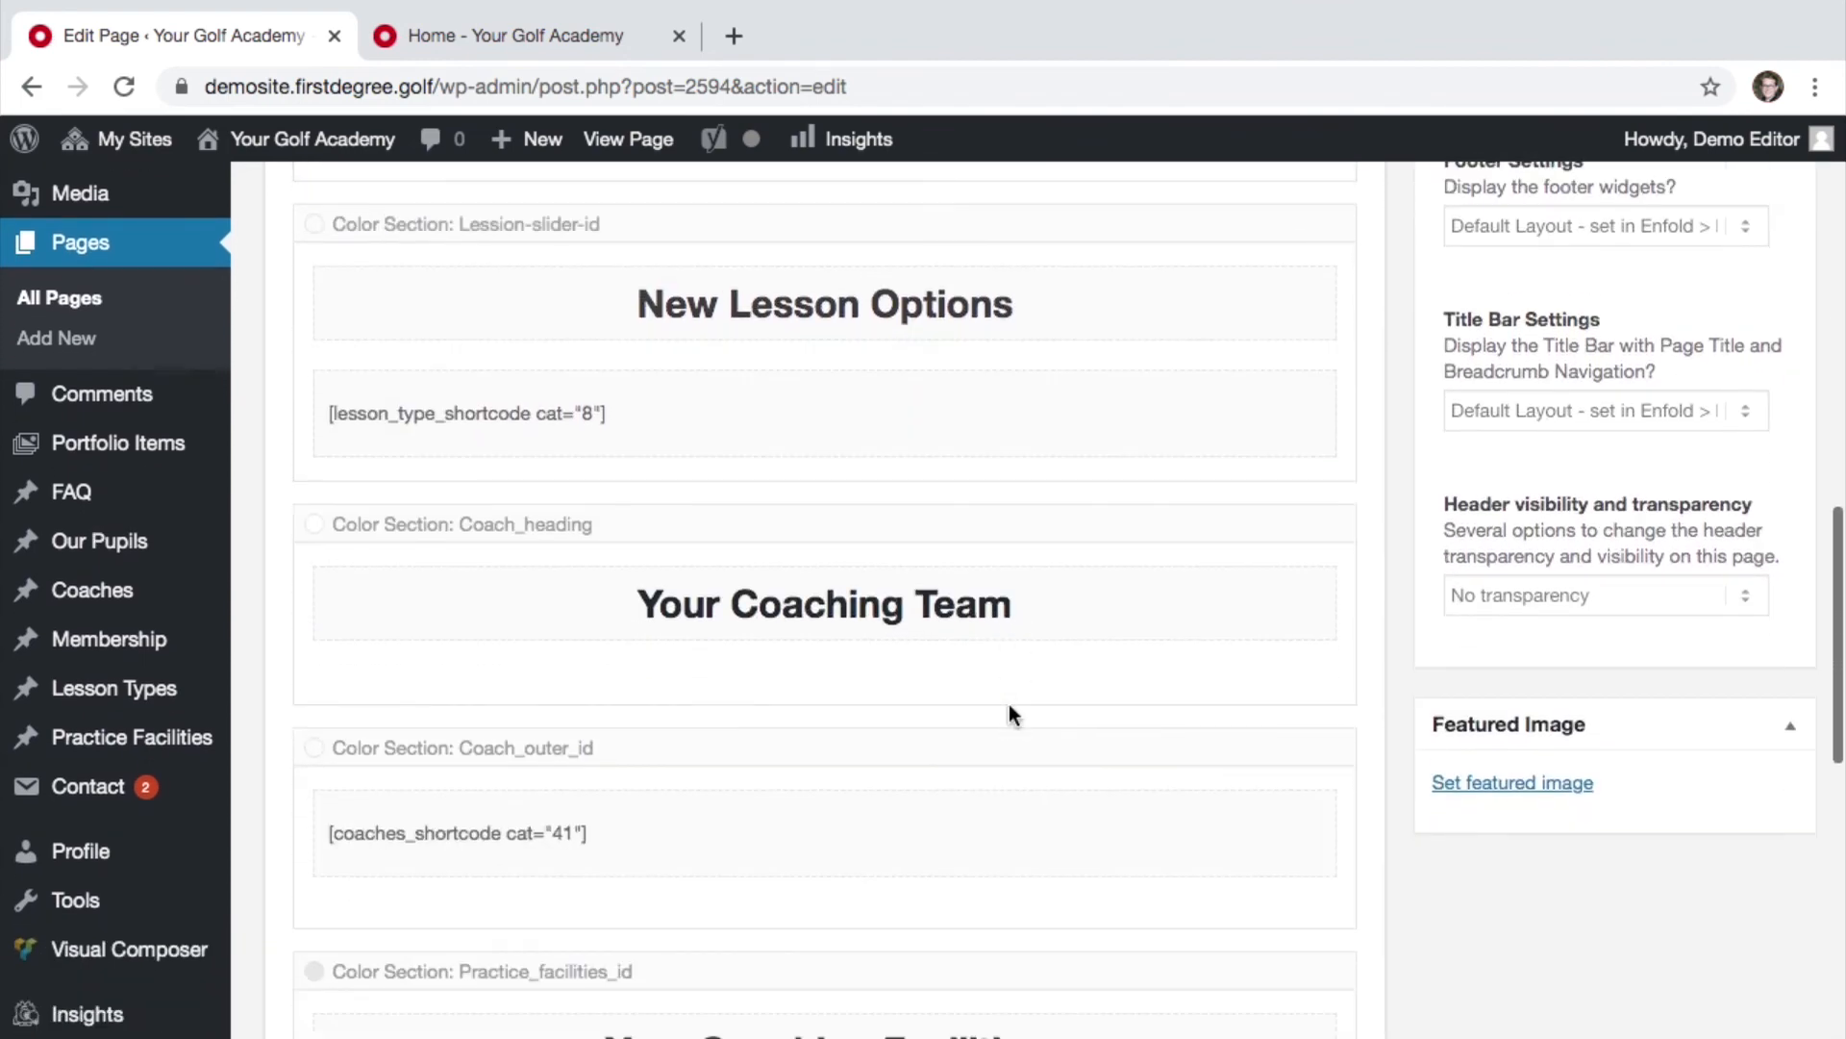
pyautogui.scroll(-3, 1007, 709)
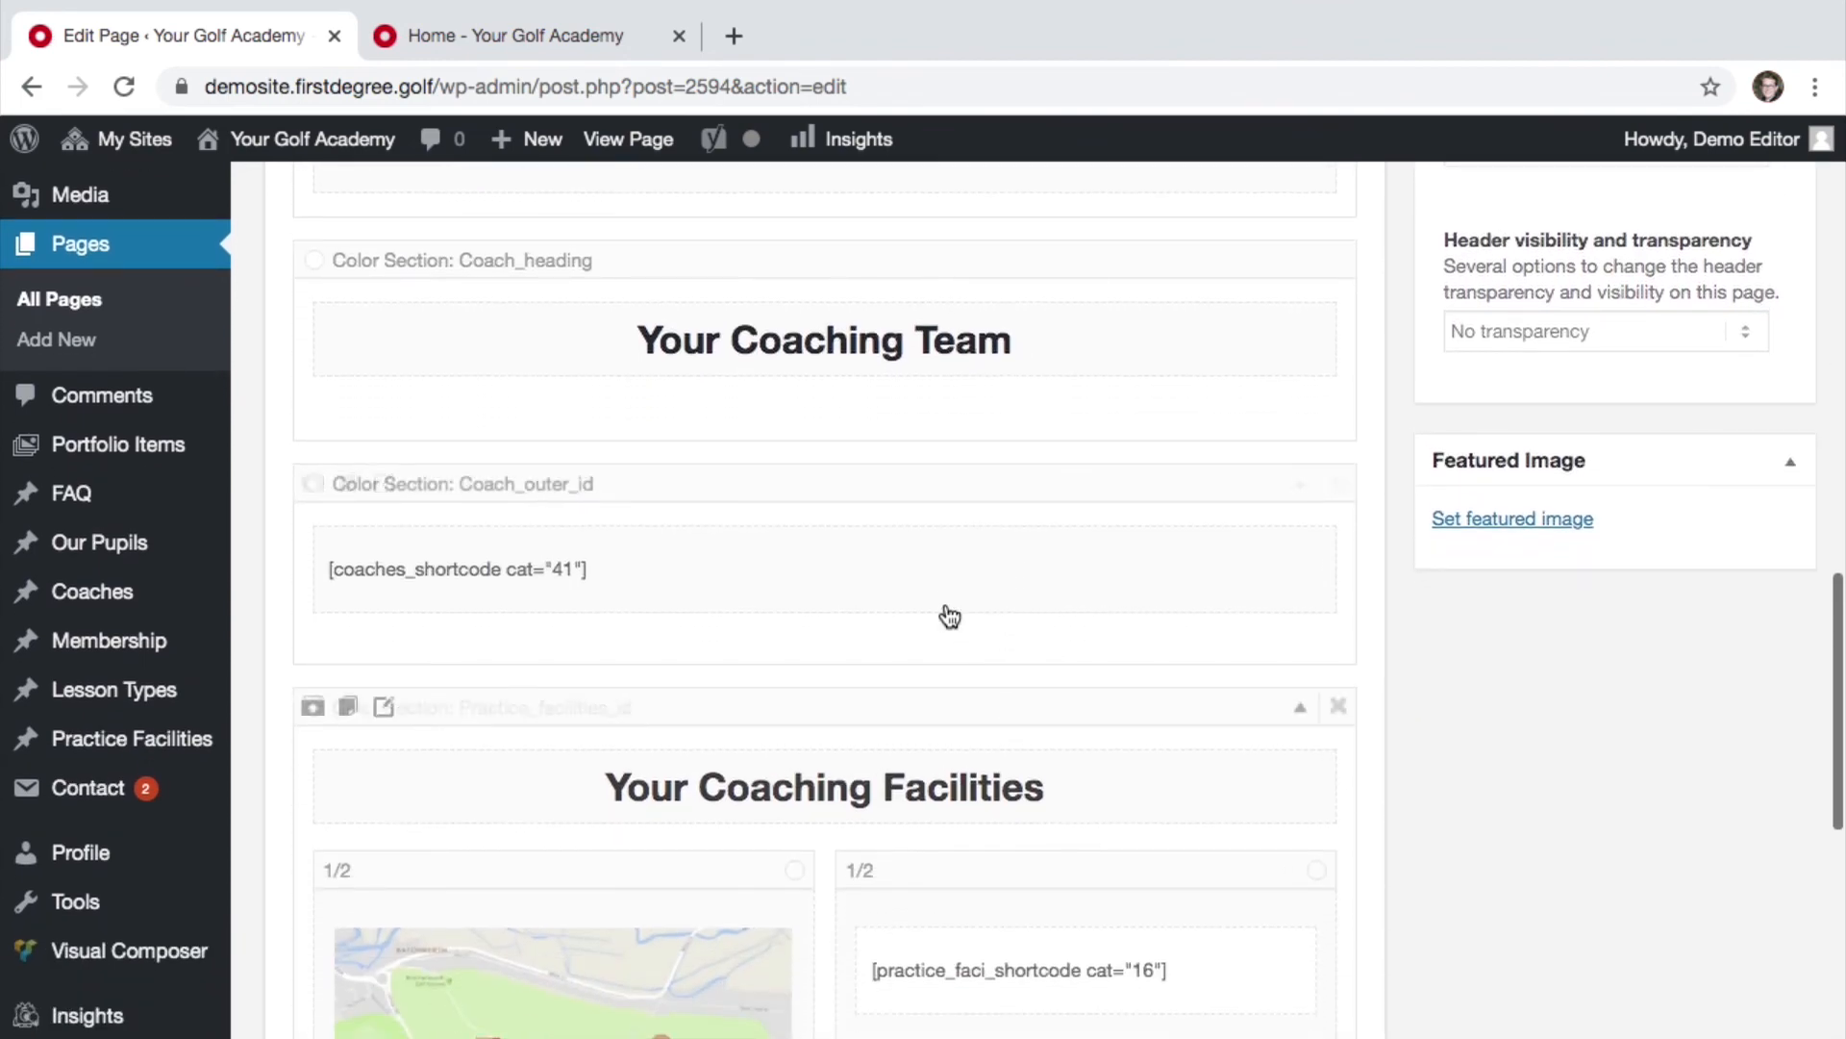
# Step: Check the coaching team heading on the live home page against its section in the Home page editor
pyautogui.scroll(2, 923, 575)
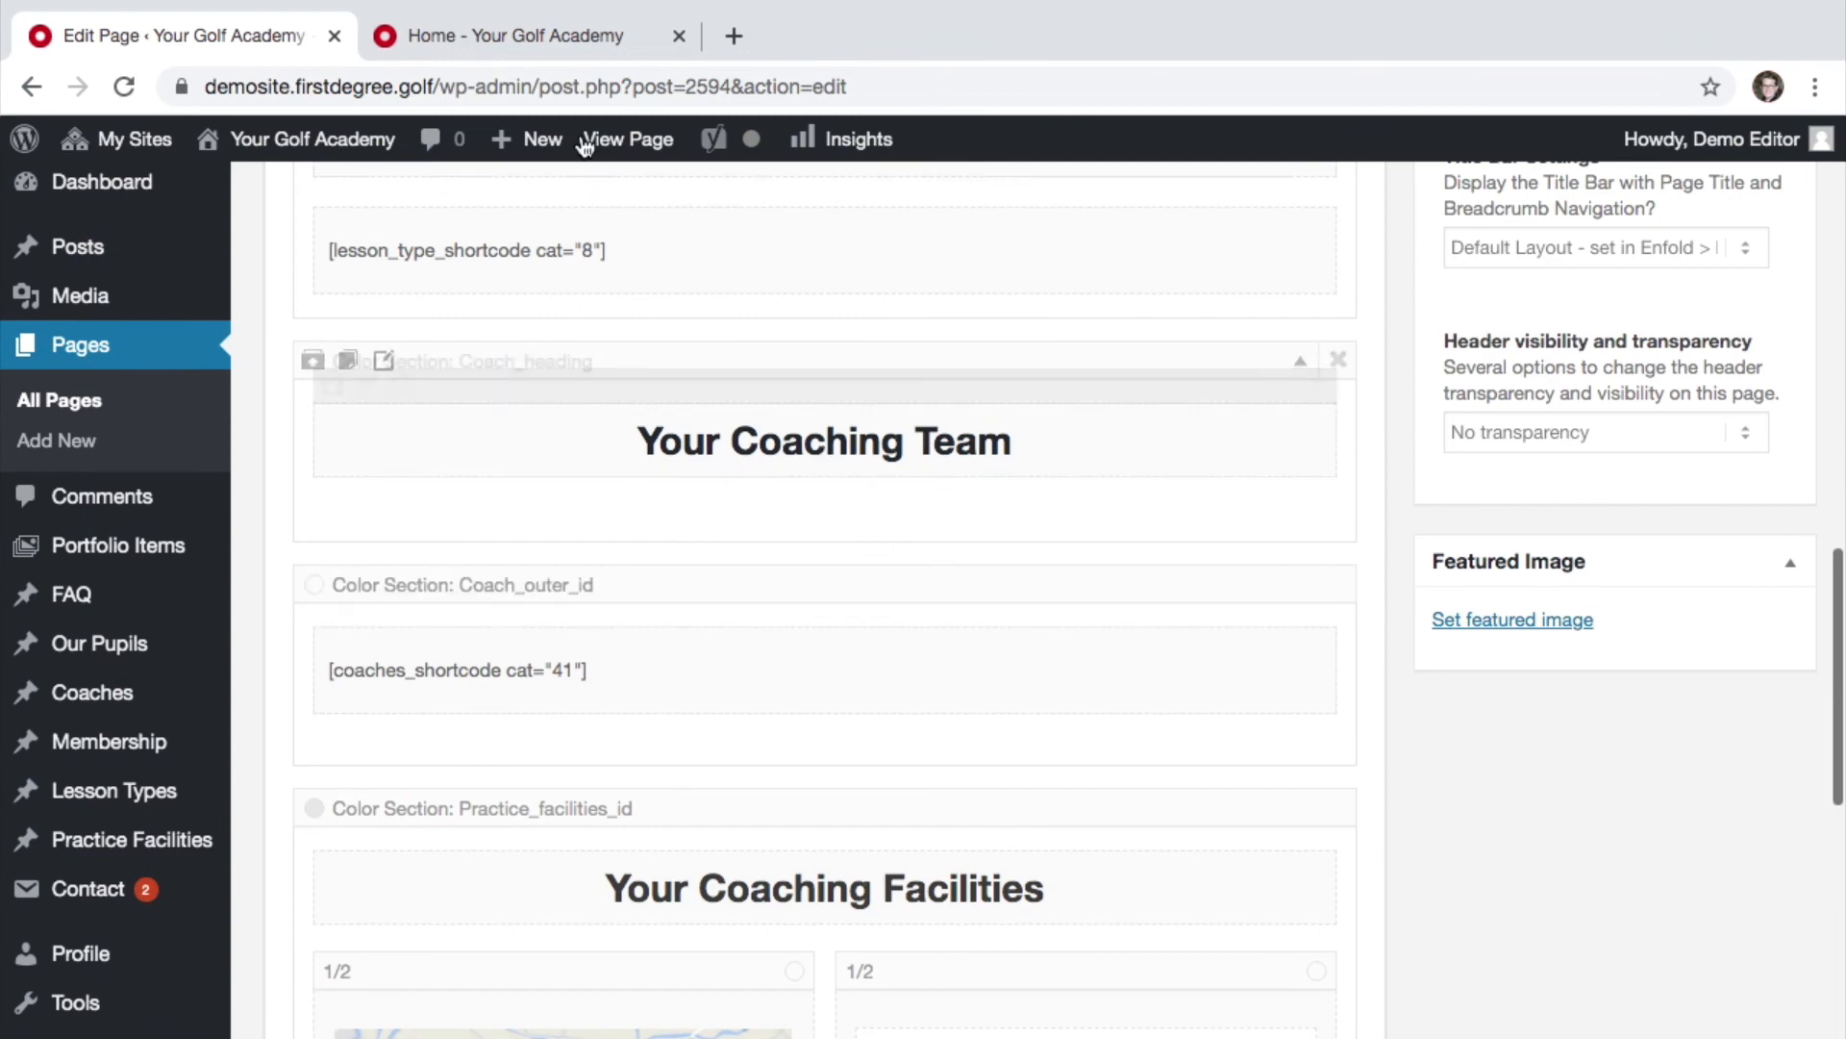
pyautogui.click(530, 35)
pyautogui.scroll(-6, 867, 425)
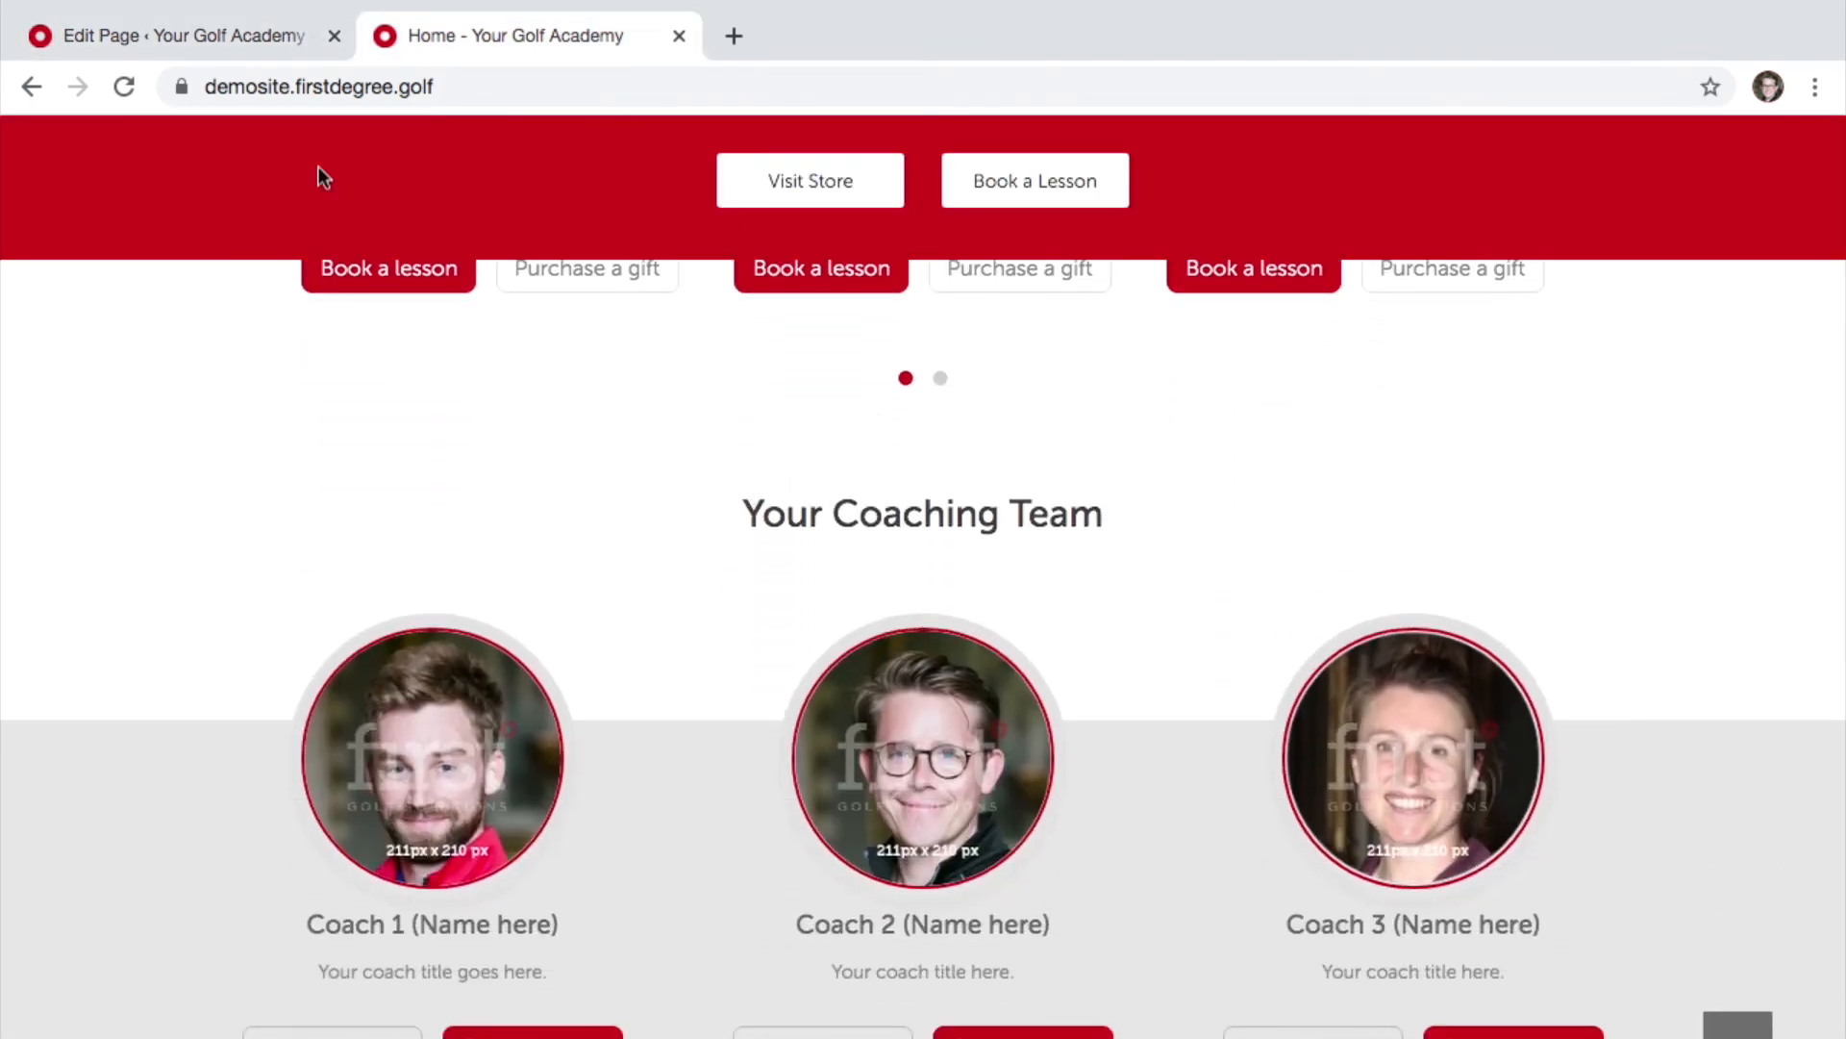
pyautogui.click(218, 53)
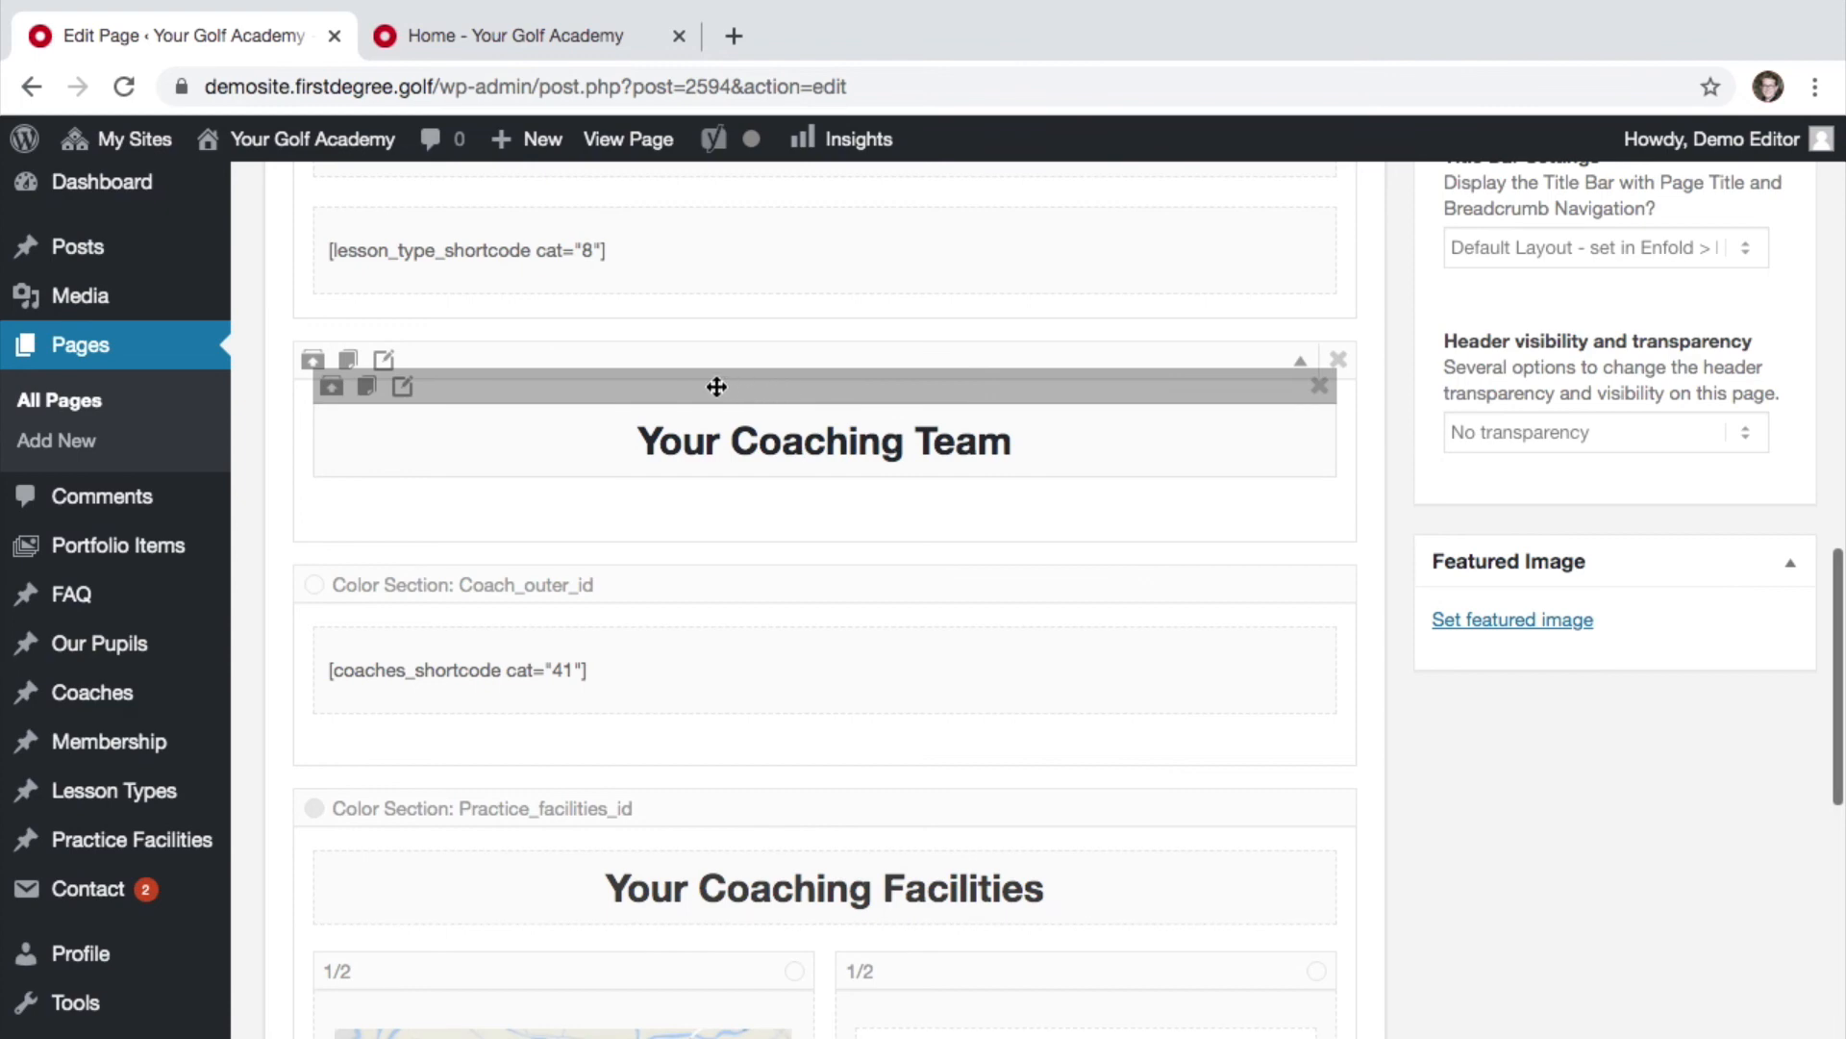
pyautogui.click(402, 389)
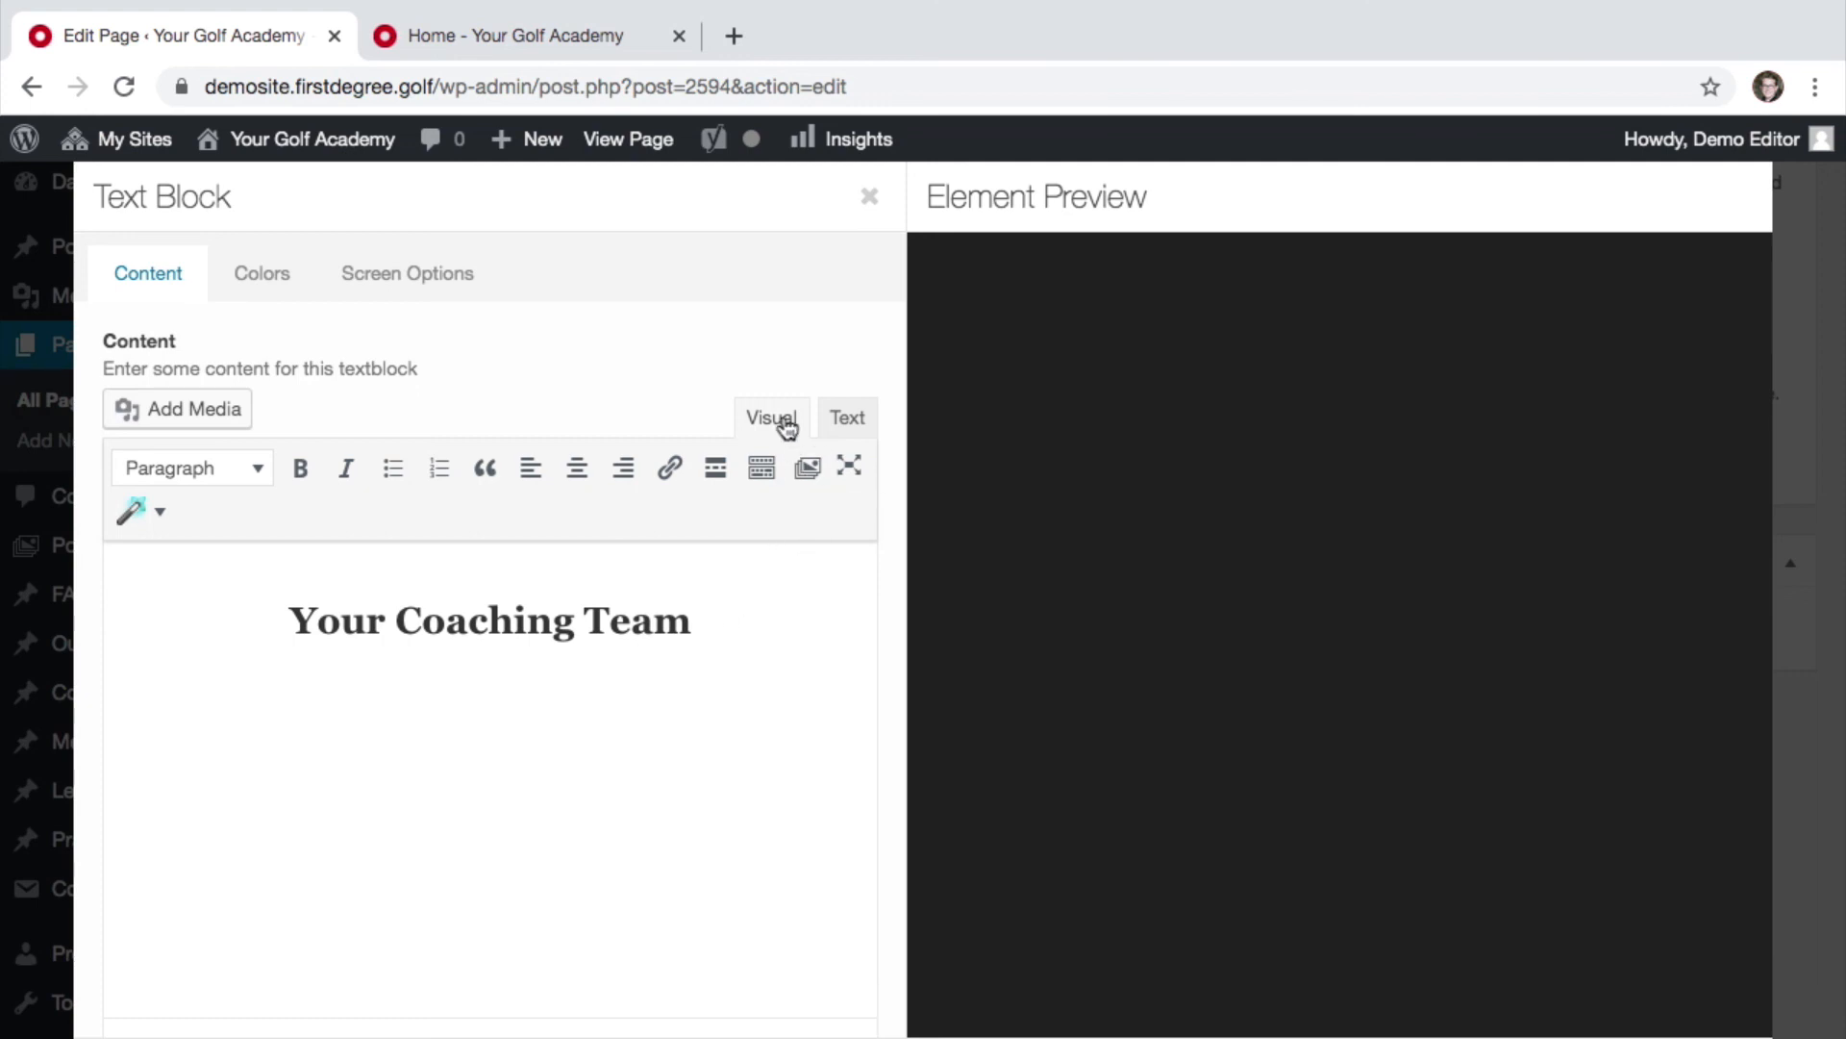
pyautogui.click(844, 429)
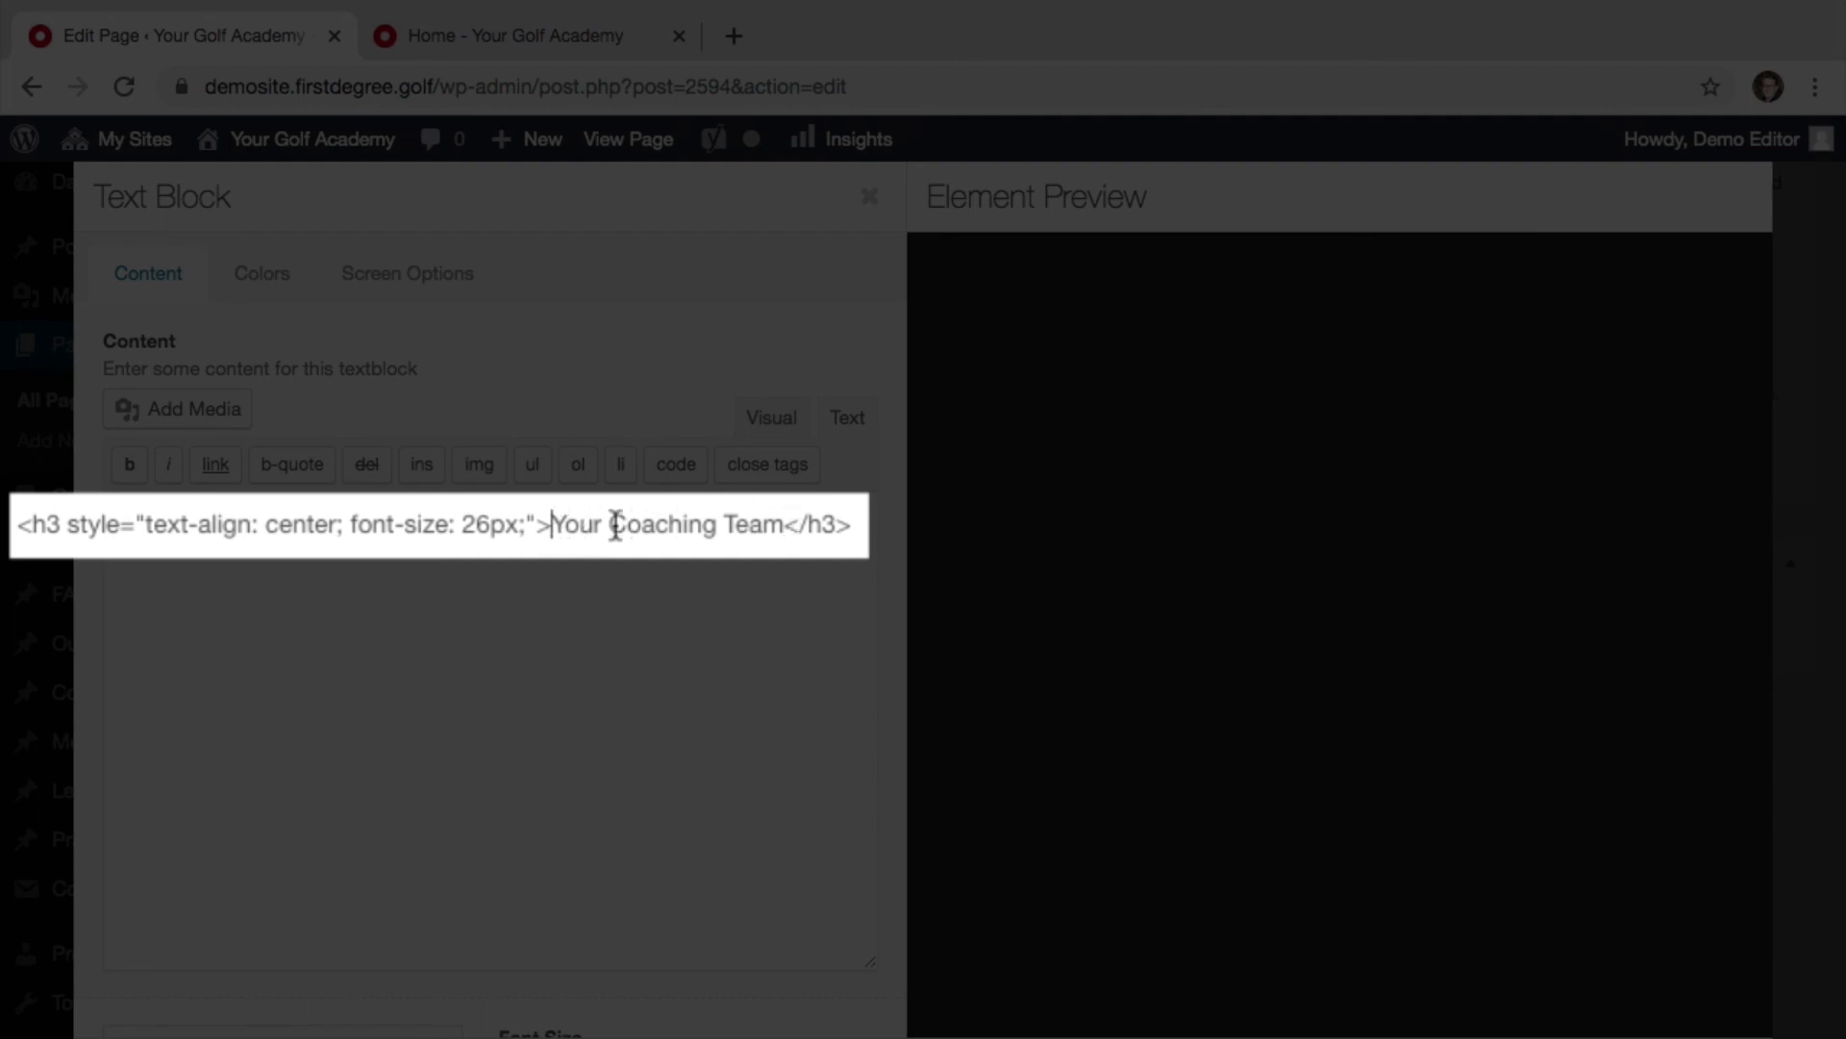
pyautogui.press('Right')
pyautogui.press('Right')
pyautogui.press('Right')
pyautogui.press('Right')
pyautogui.press('BackSpace')
pyautogui.press('BackSpace')
pyautogui.press('BackSpace')
pyautogui.press('BackSpace')
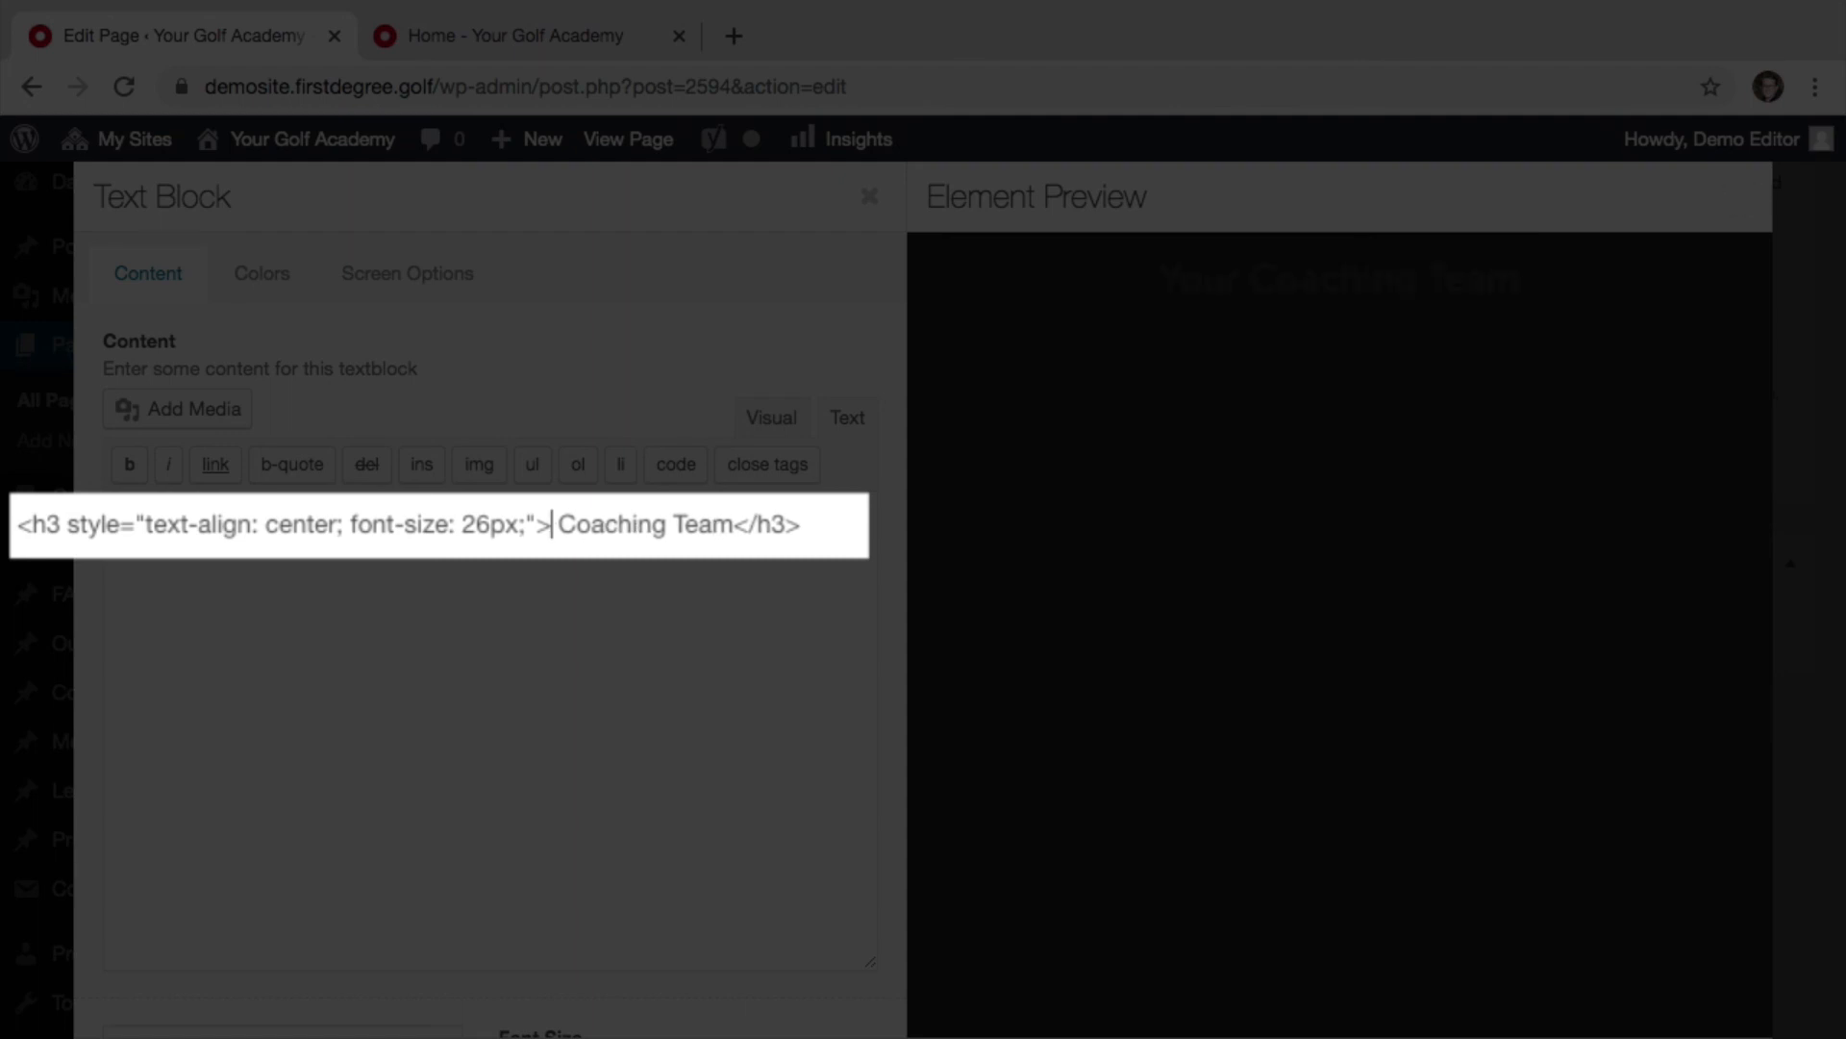
pyautogui.write('Meet')
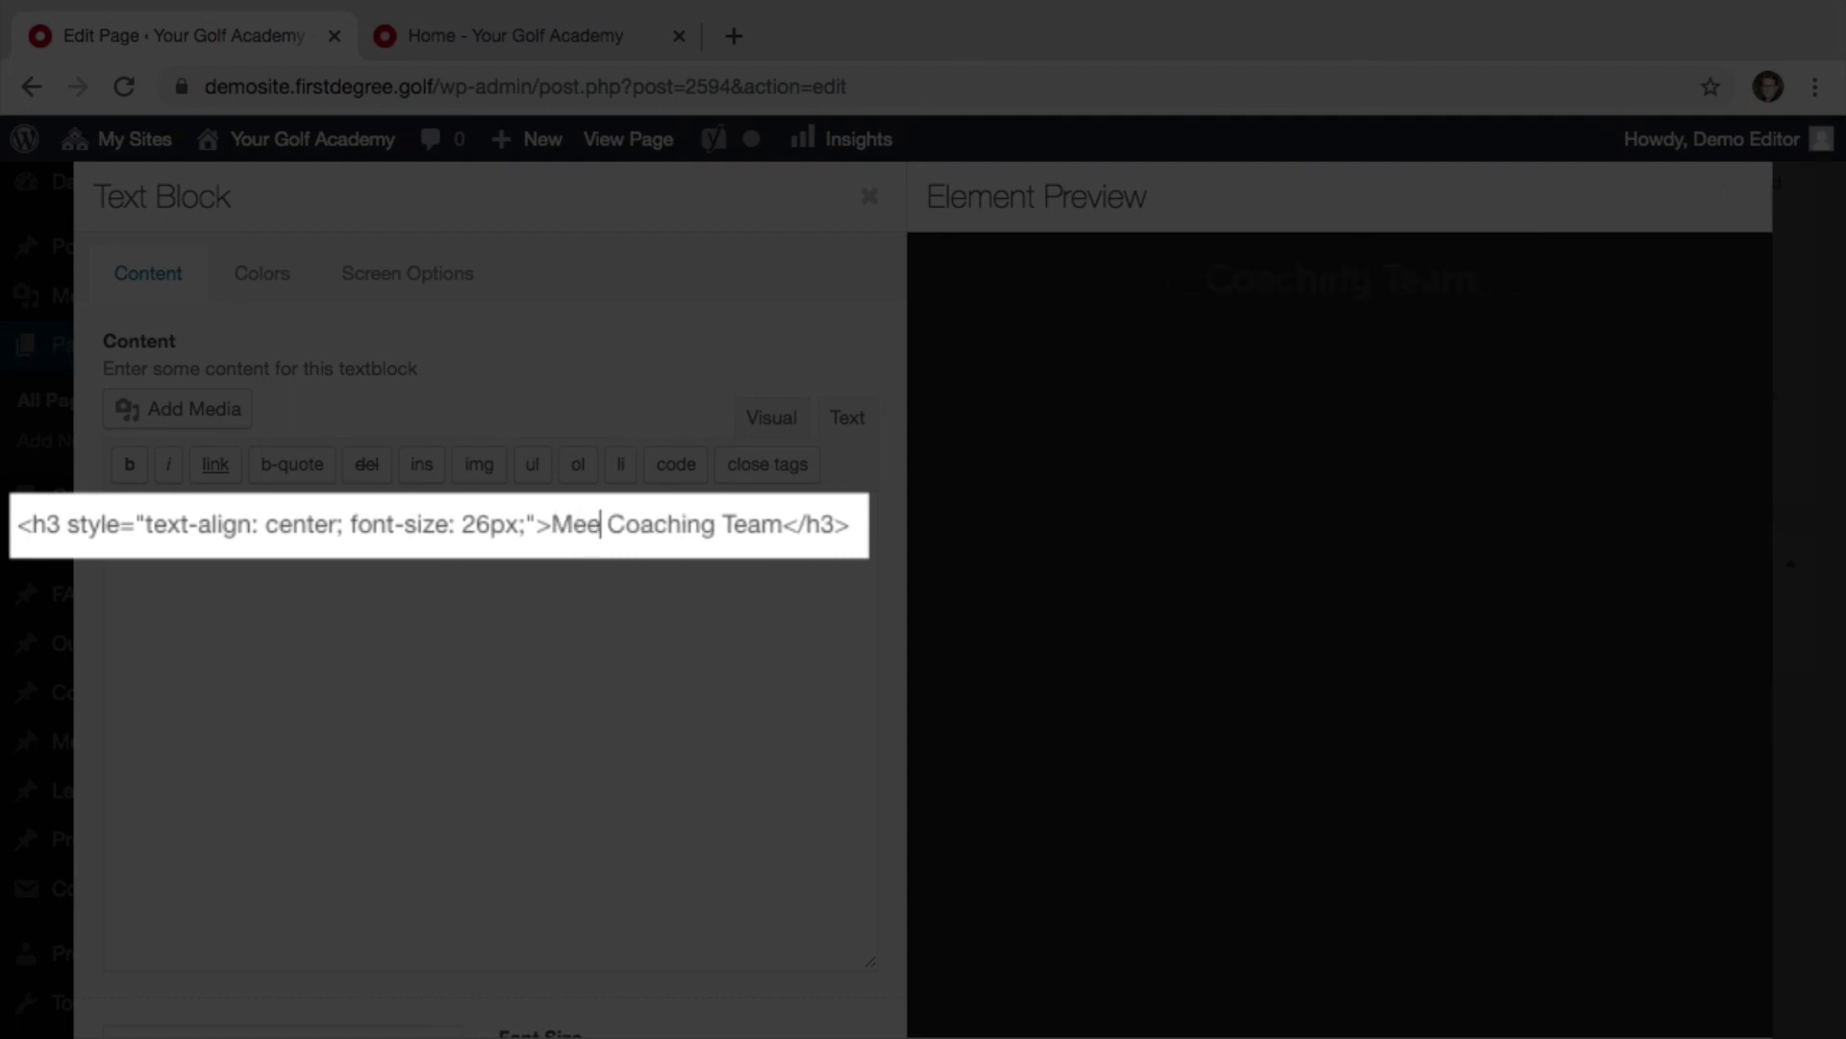
pyautogui.write(' te')
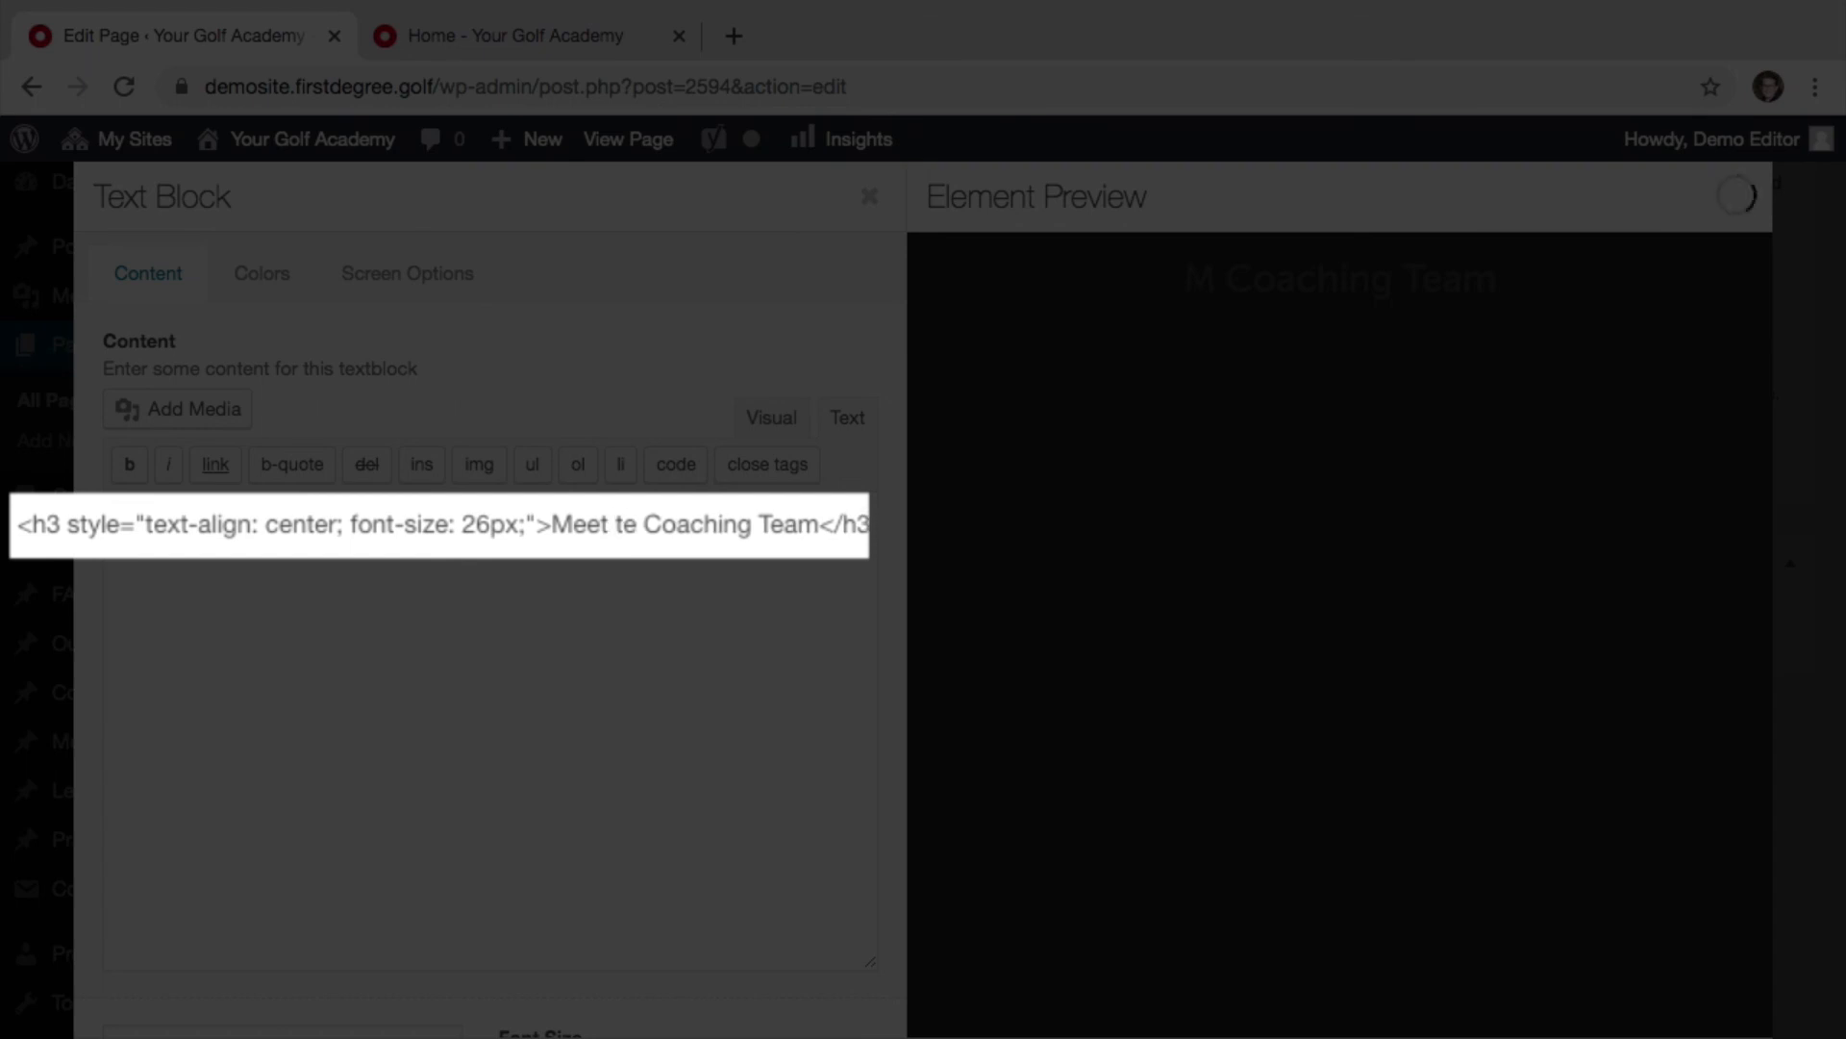
pyautogui.press('BackSpace')
pyautogui.write('hr')
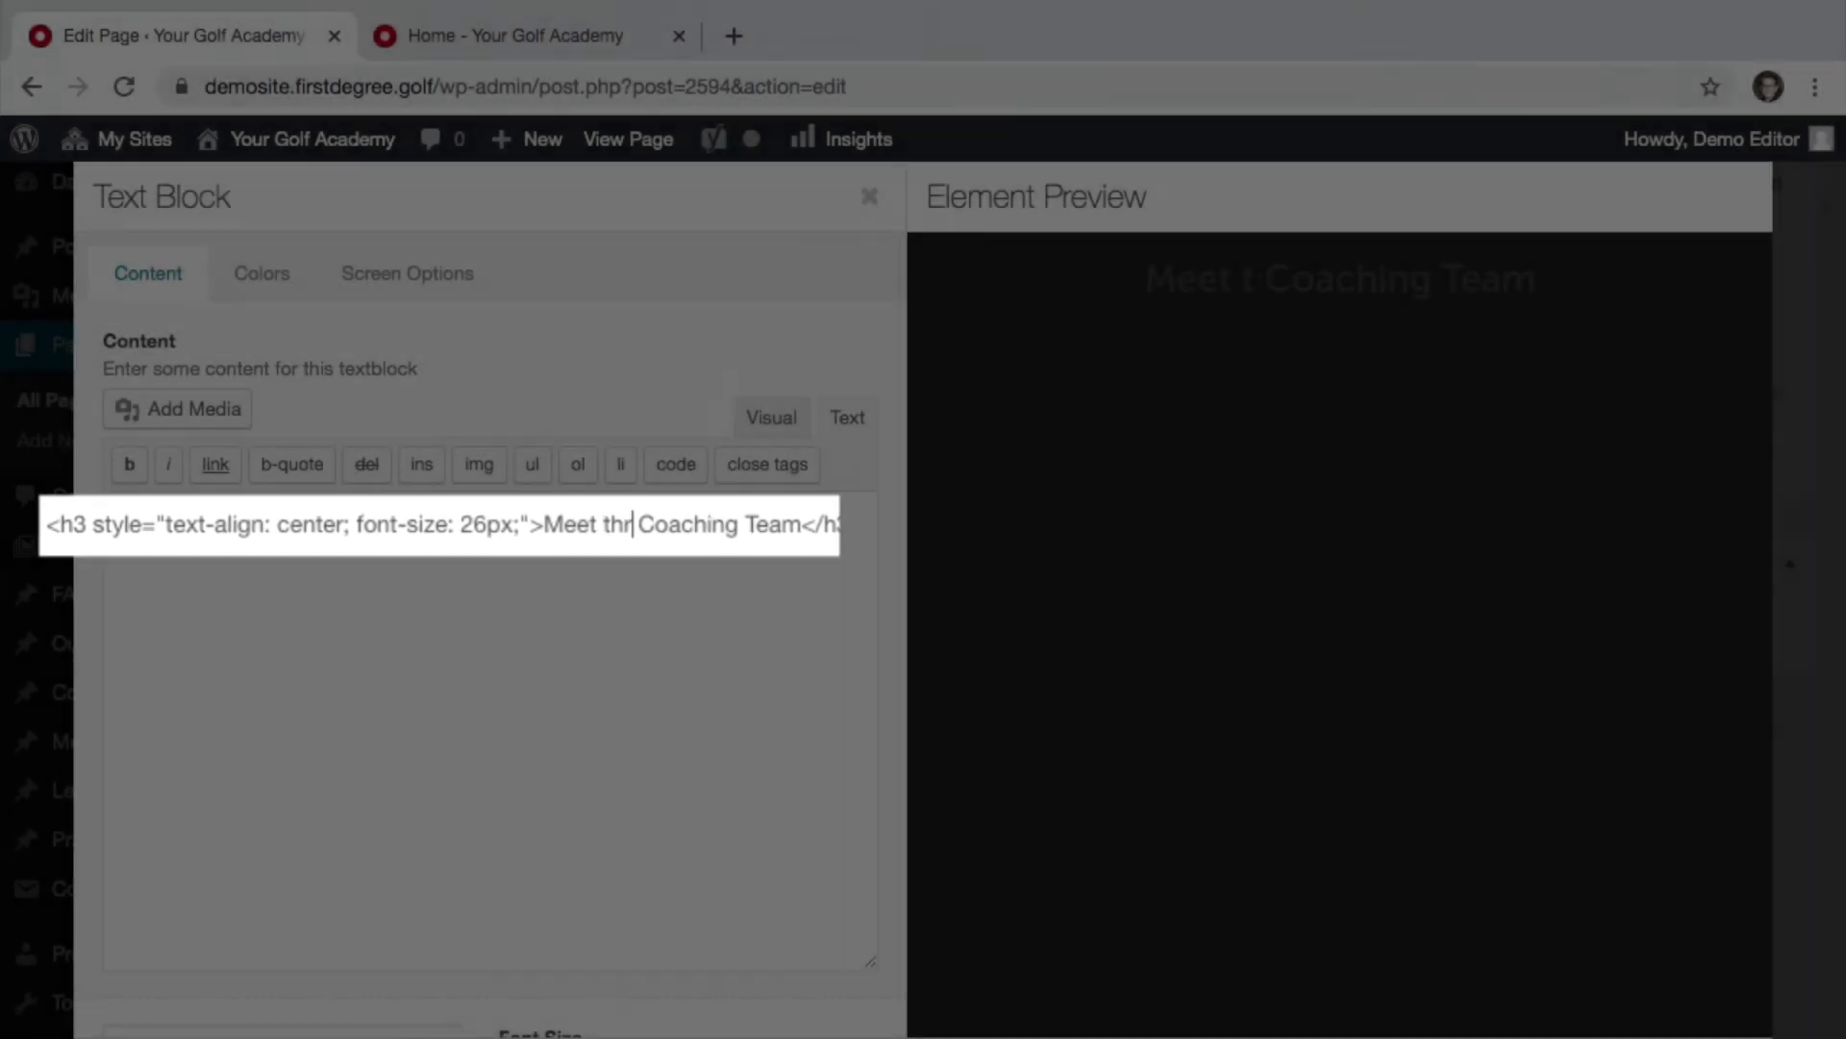
pyautogui.press('BackSpace')
pyautogui.write('e')
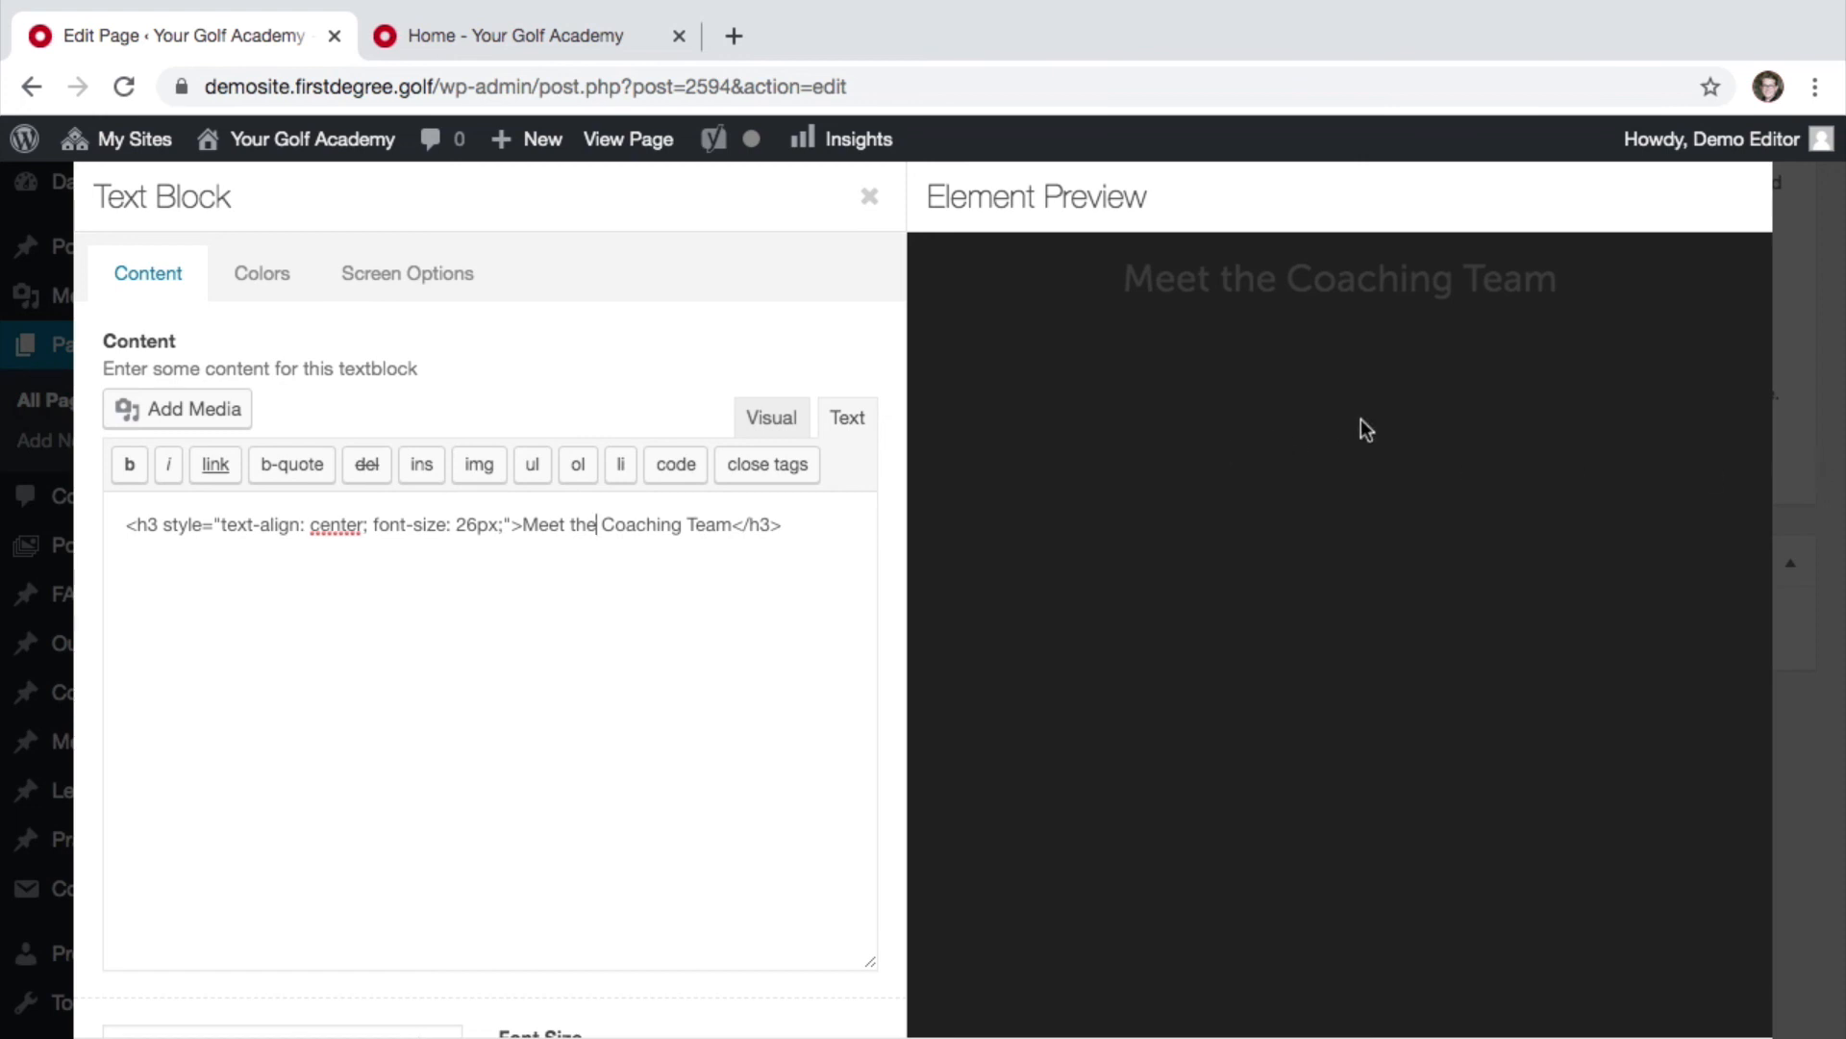
pyautogui.click(1795, 361)
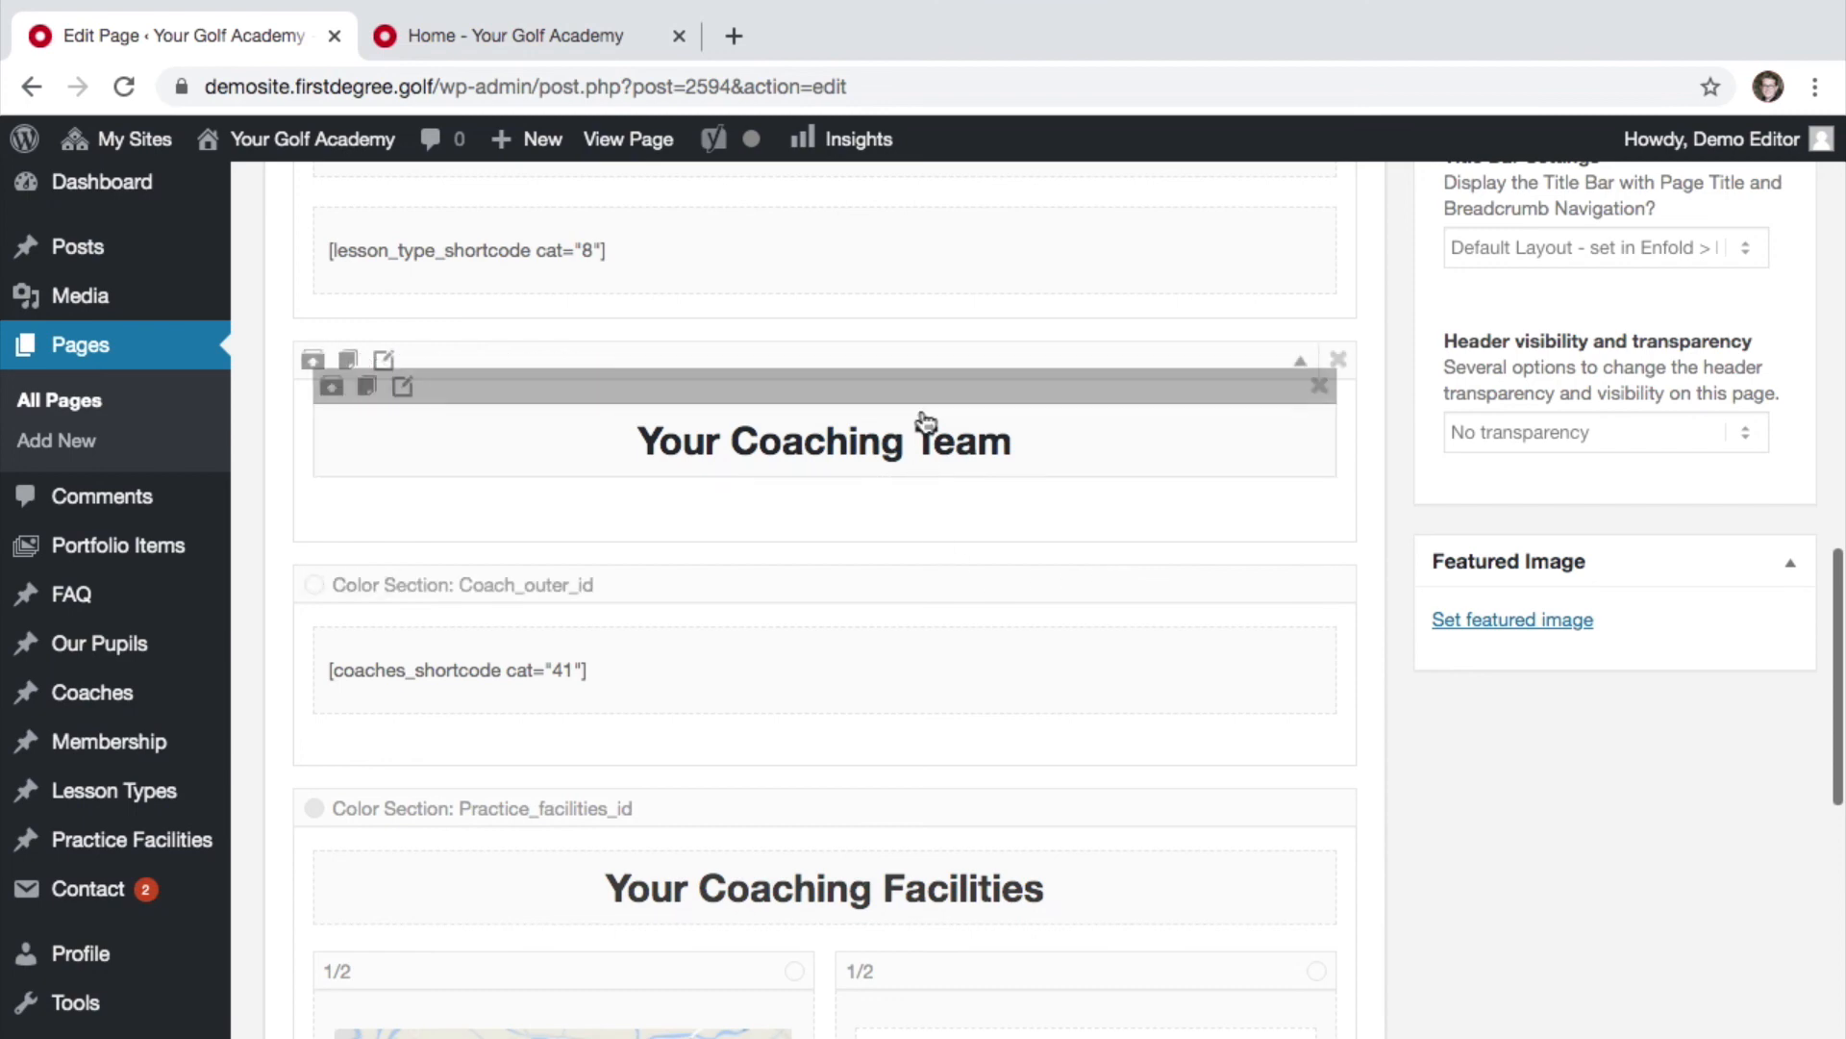
# Step: Change the "Your Coaching Team" text block's HTML heading to "Meet the Coaching Team" and save the block
pyautogui.scroll(2, 846, 441)
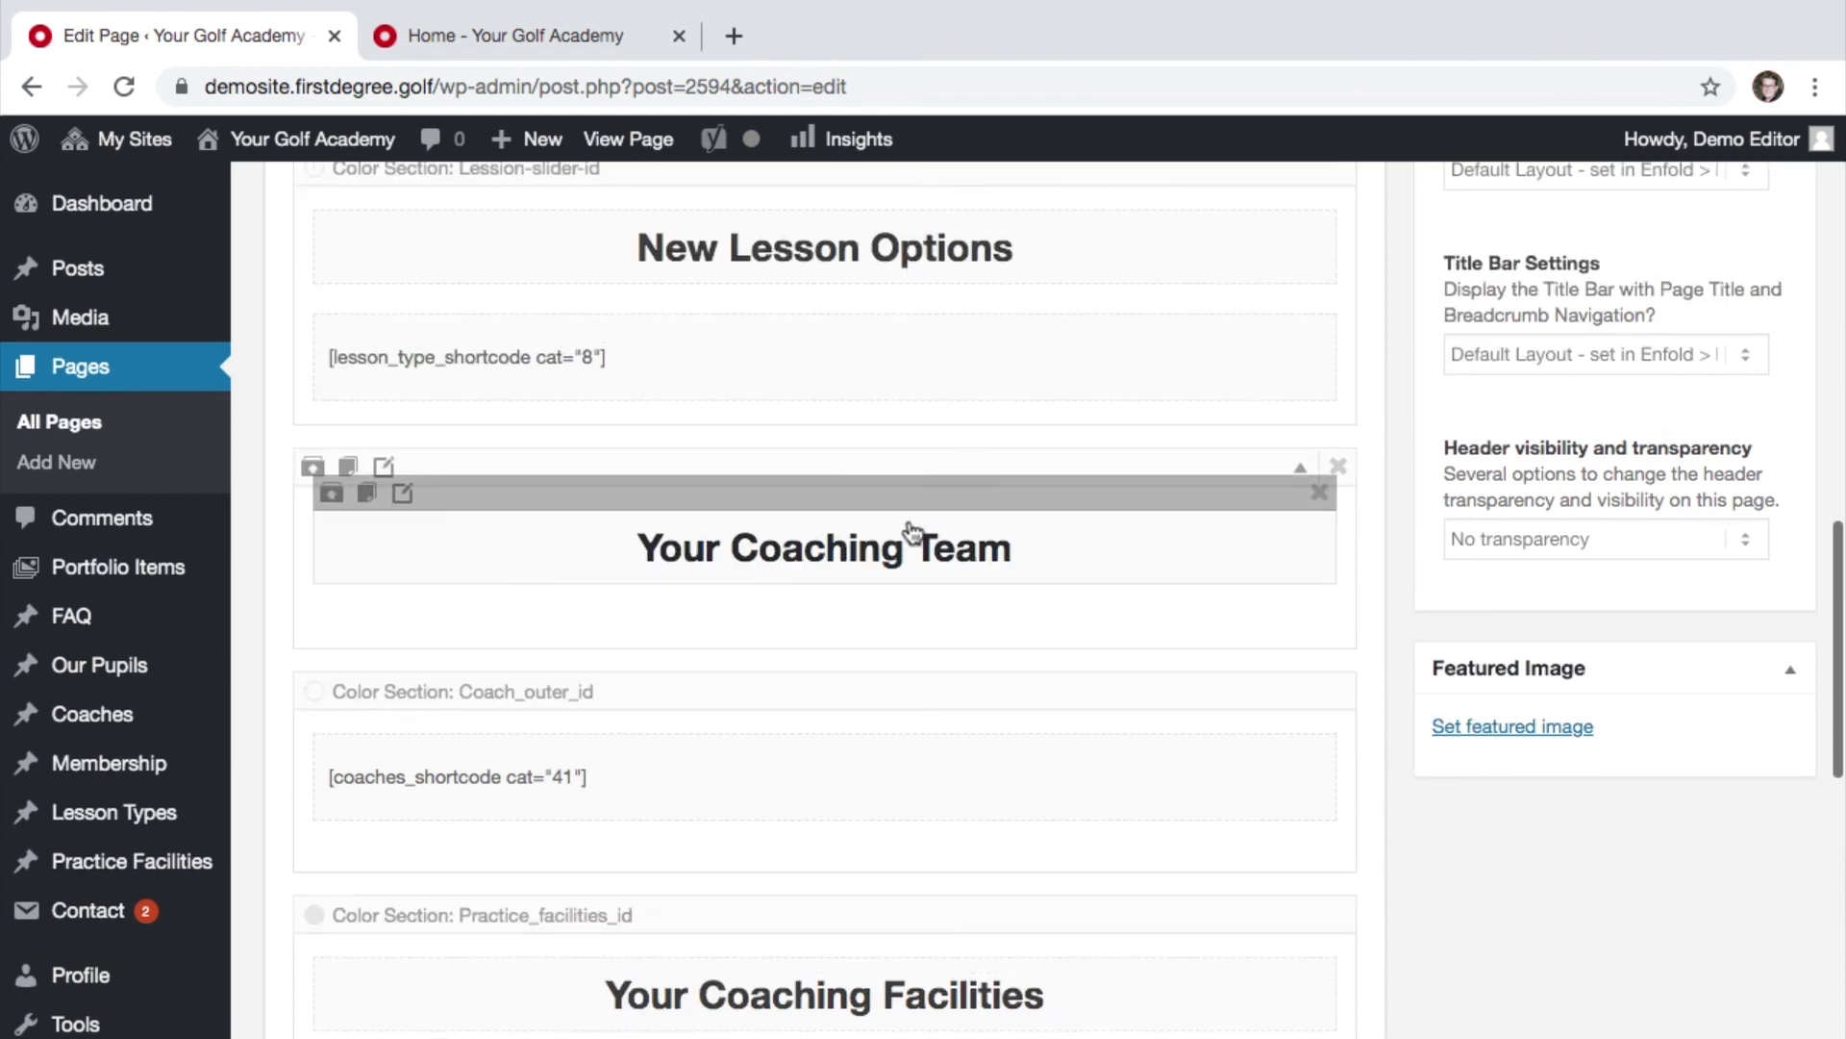
pyautogui.click(403, 495)
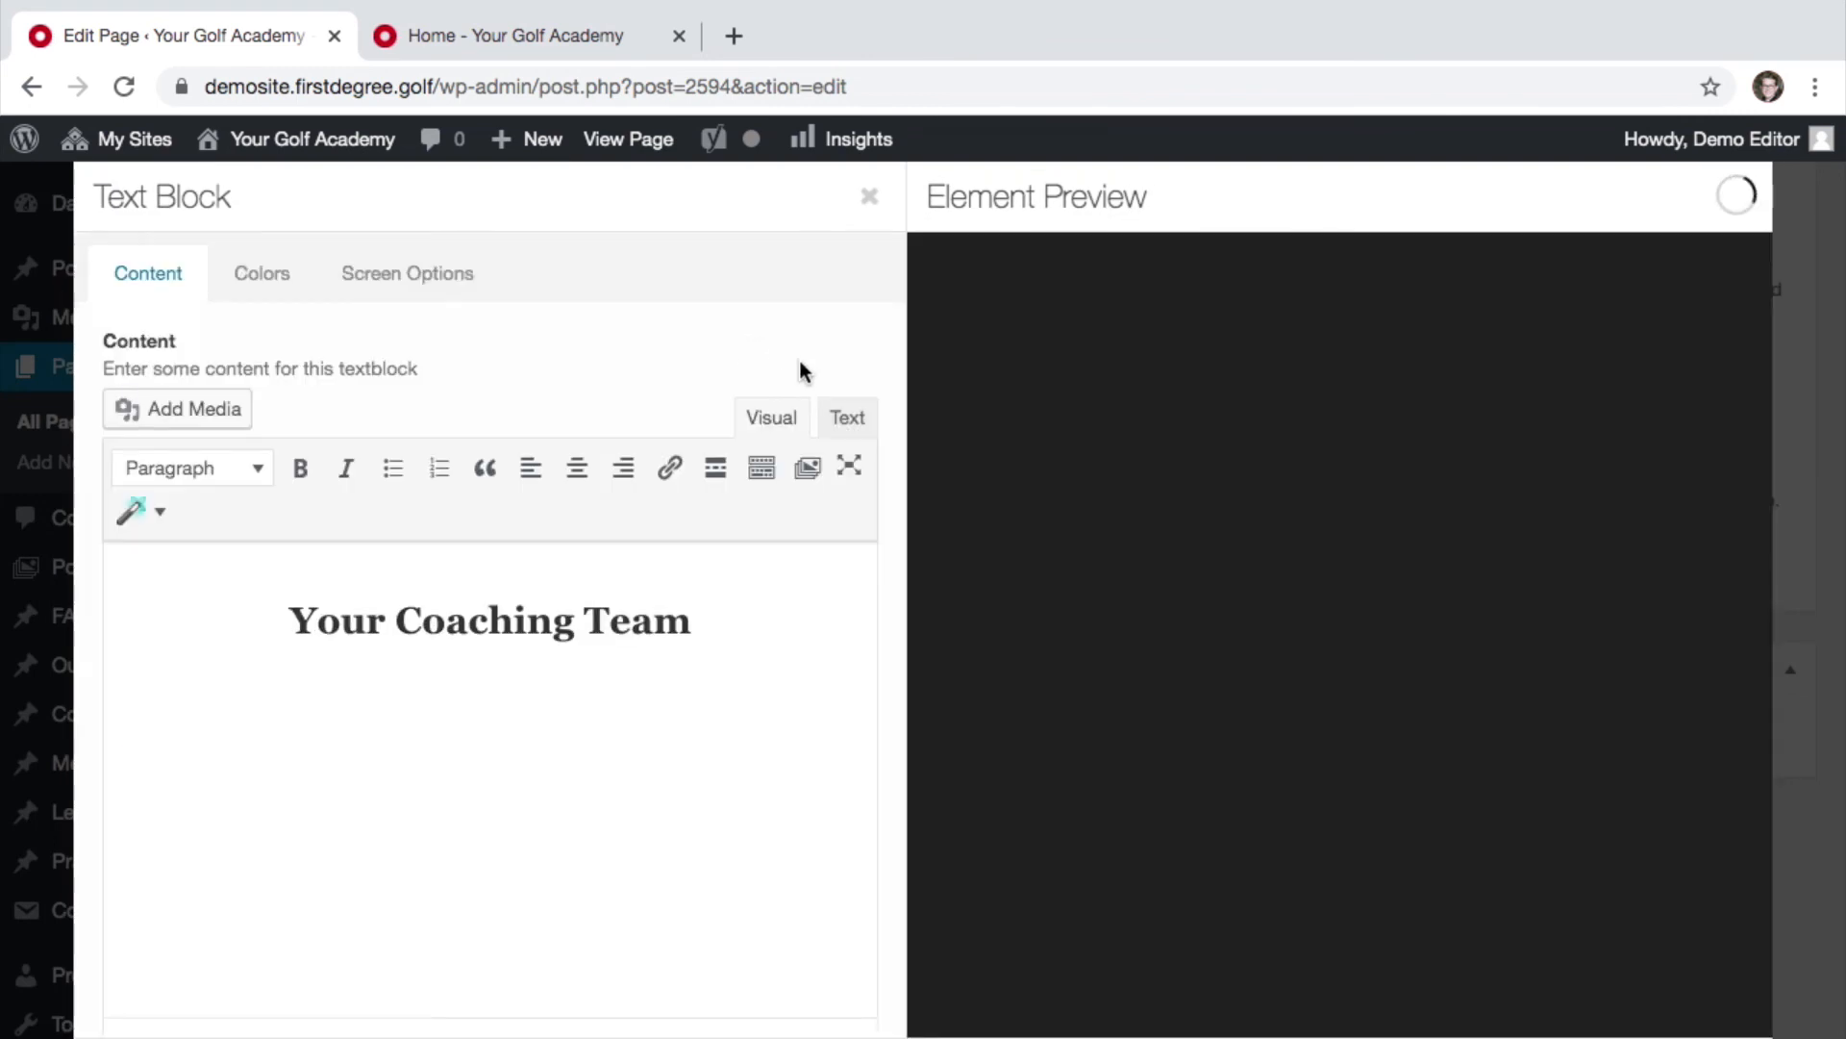
pyautogui.click(847, 419)
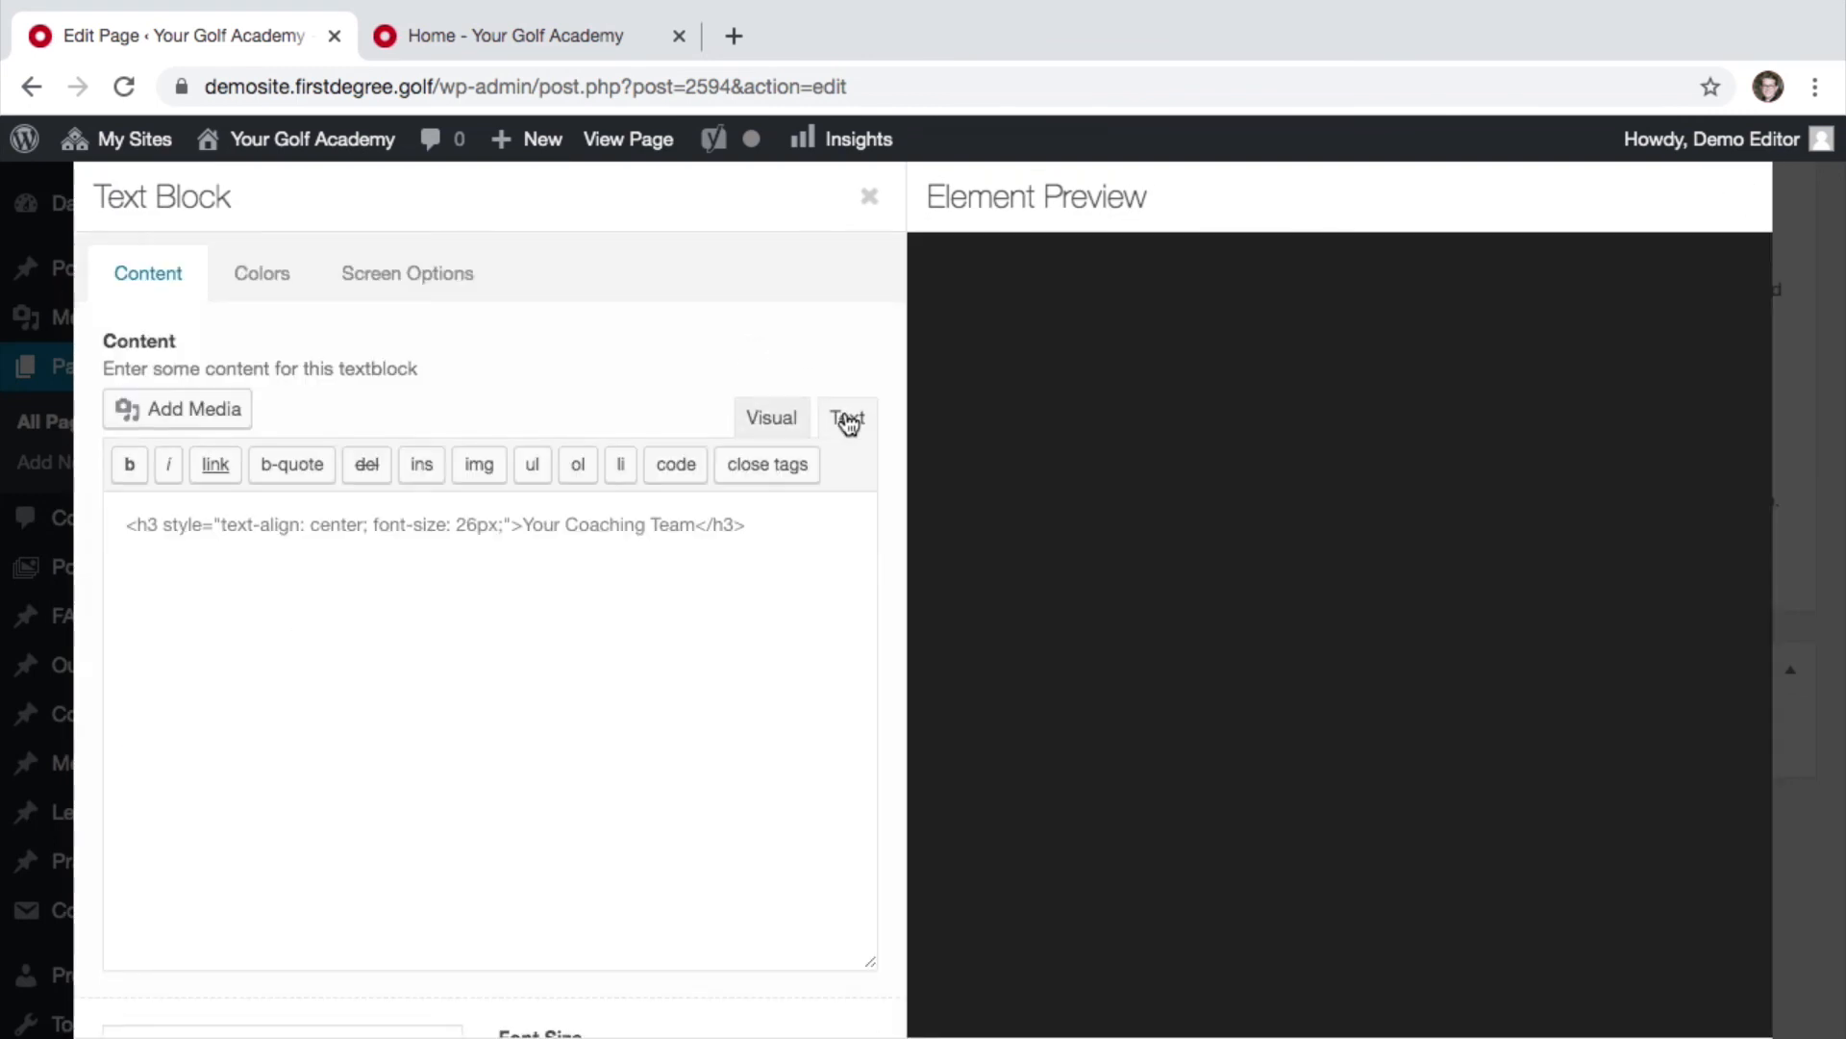
pyautogui.click(559, 523)
pyautogui.press('BackSpace')
pyautogui.press('BackSpace')
pyautogui.press('BackSpace')
pyautogui.press('BackSpace')
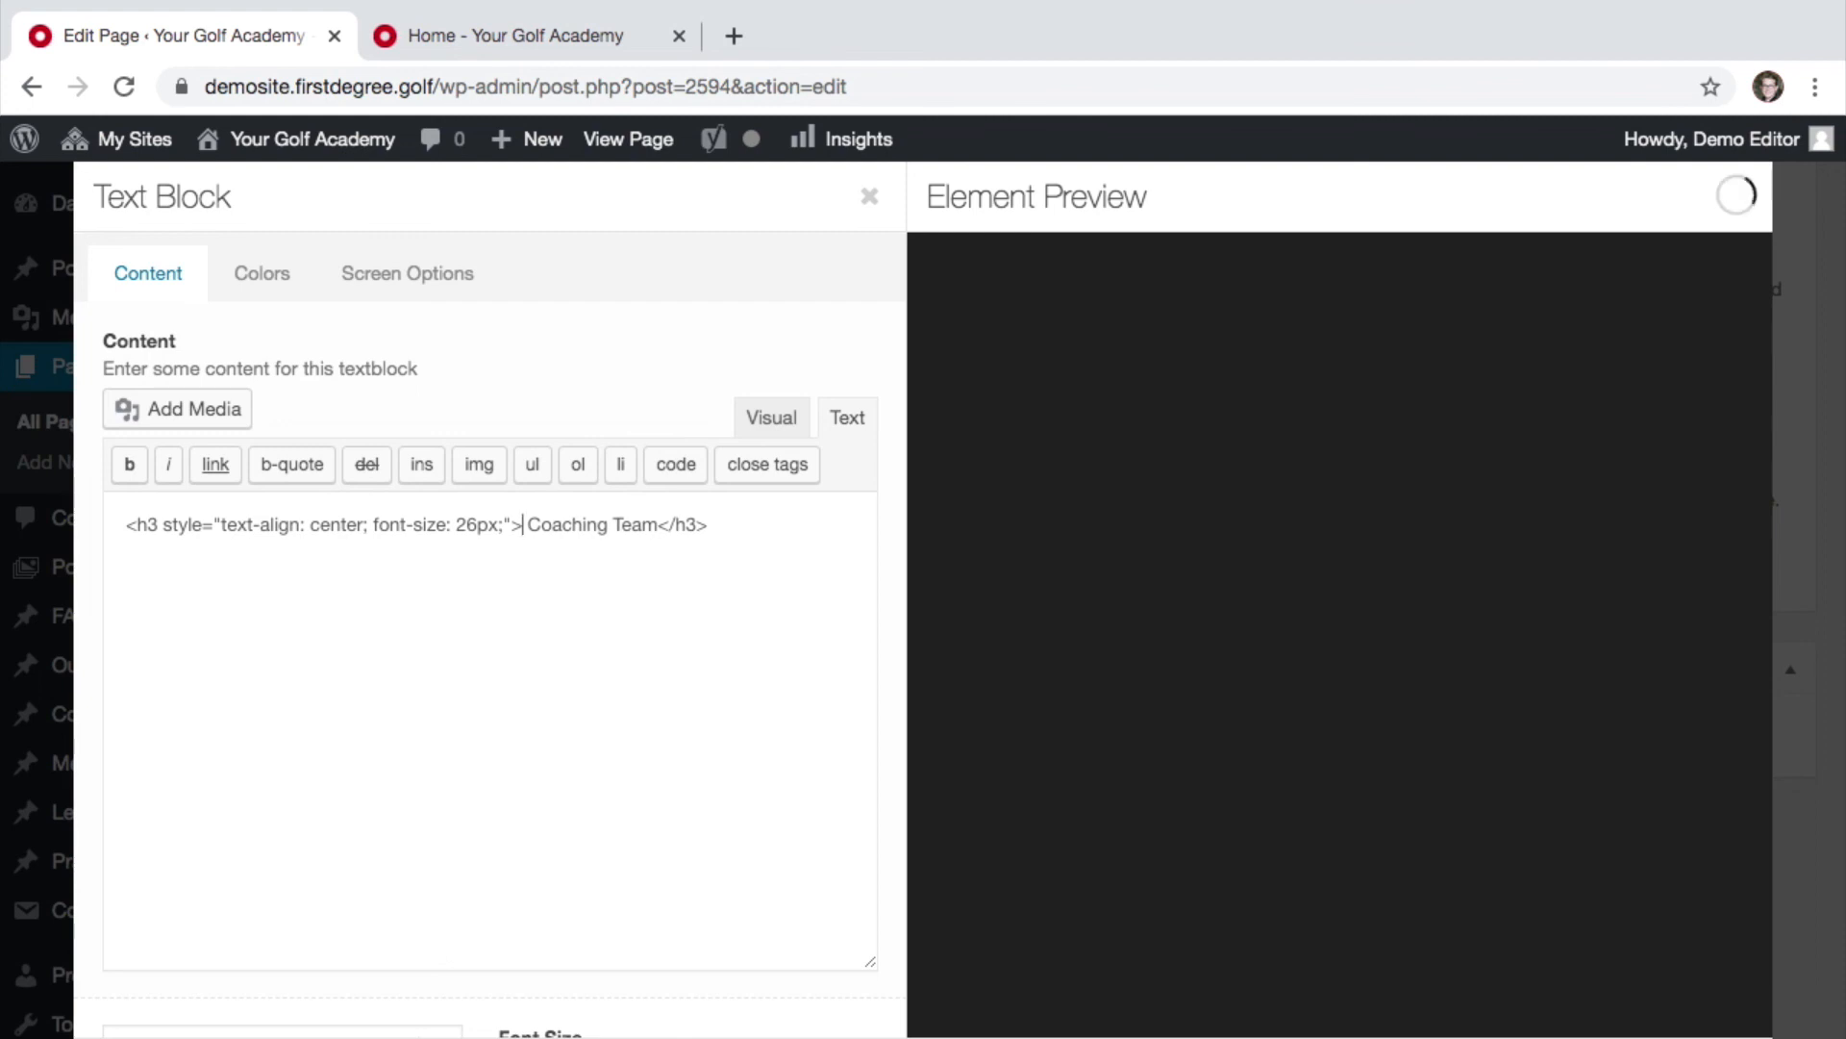
pyautogui.write('Meet th')
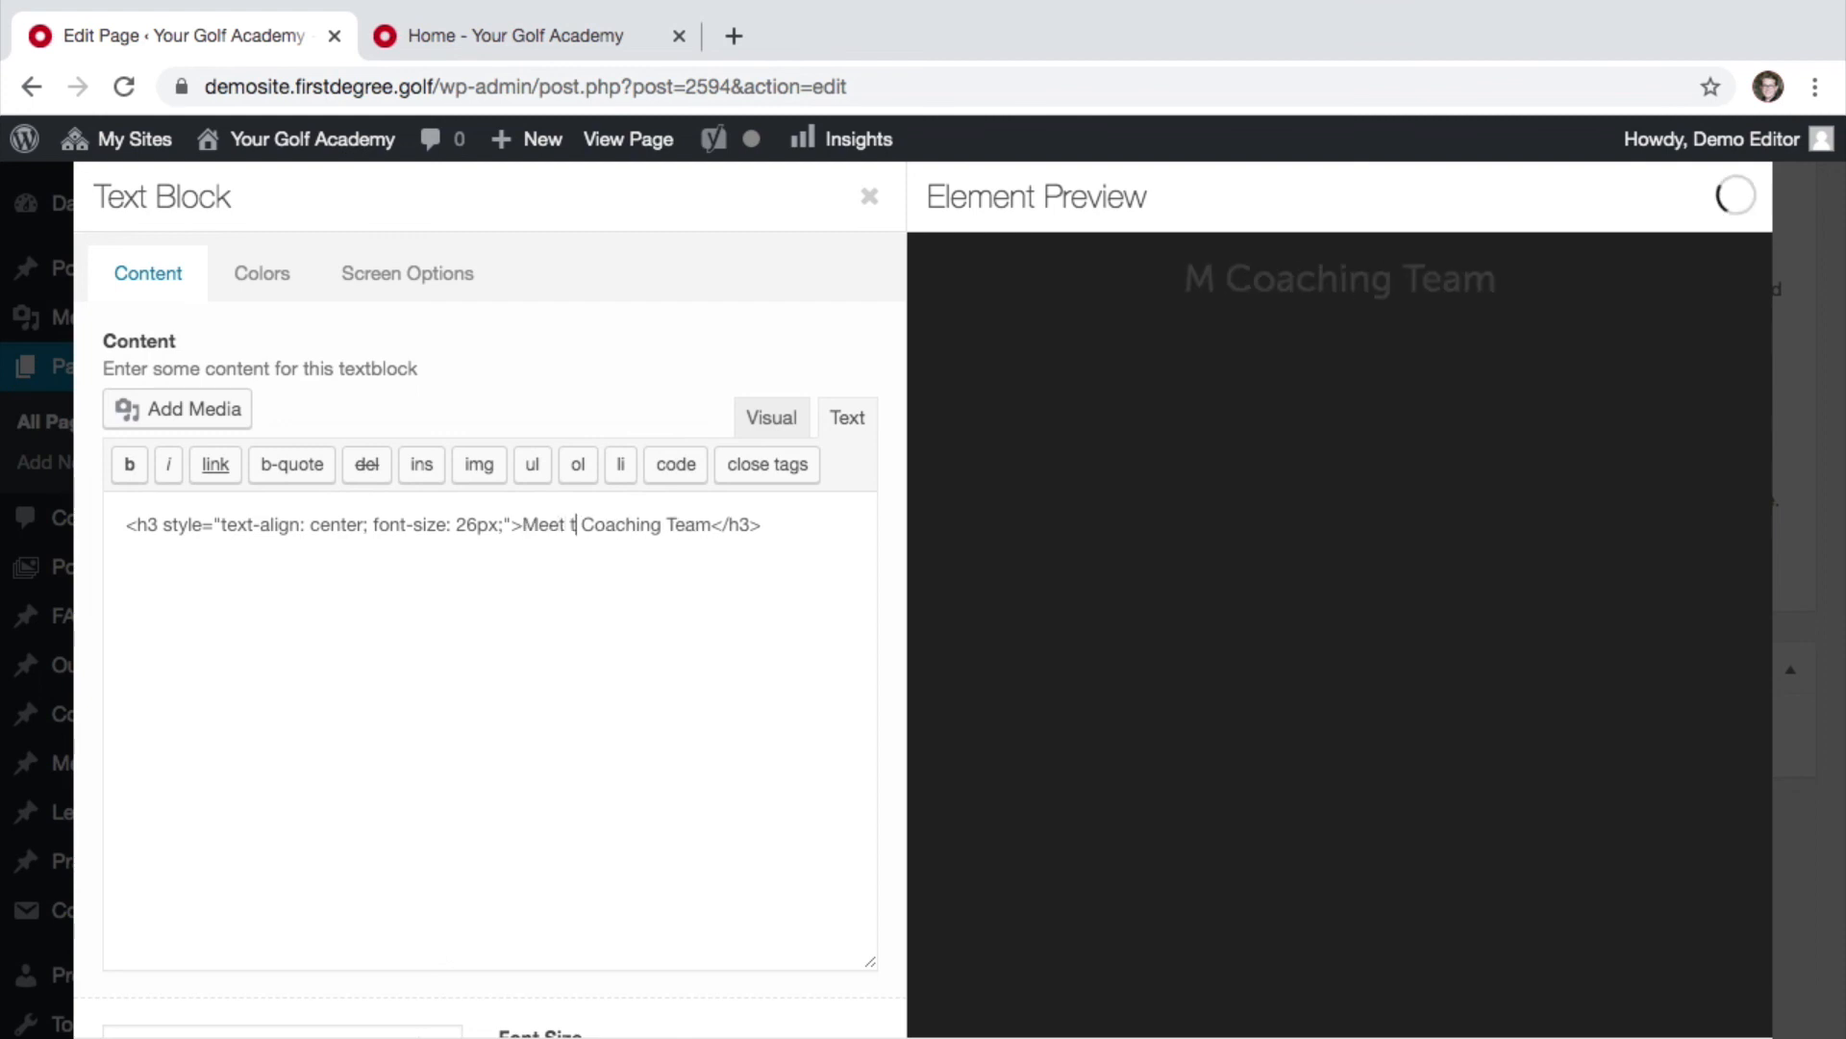
pyautogui.write('e')
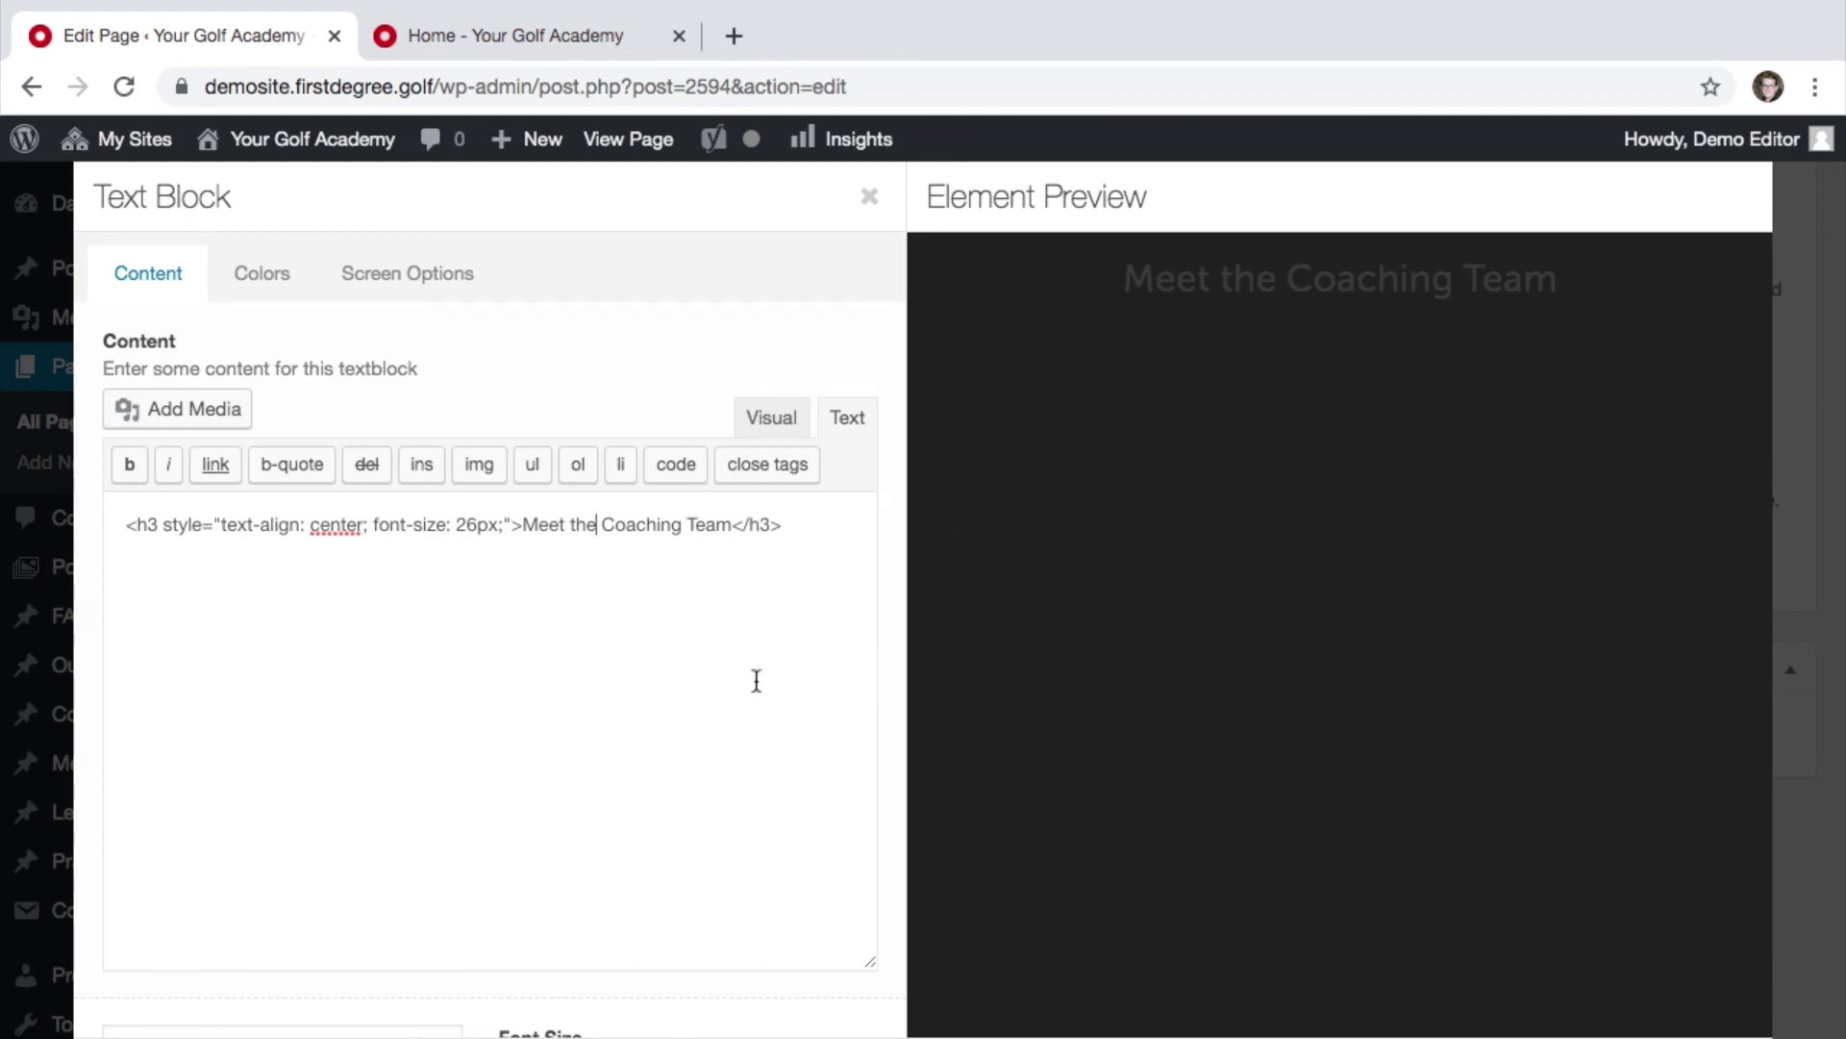
pyautogui.scroll(-2, 725, 683)
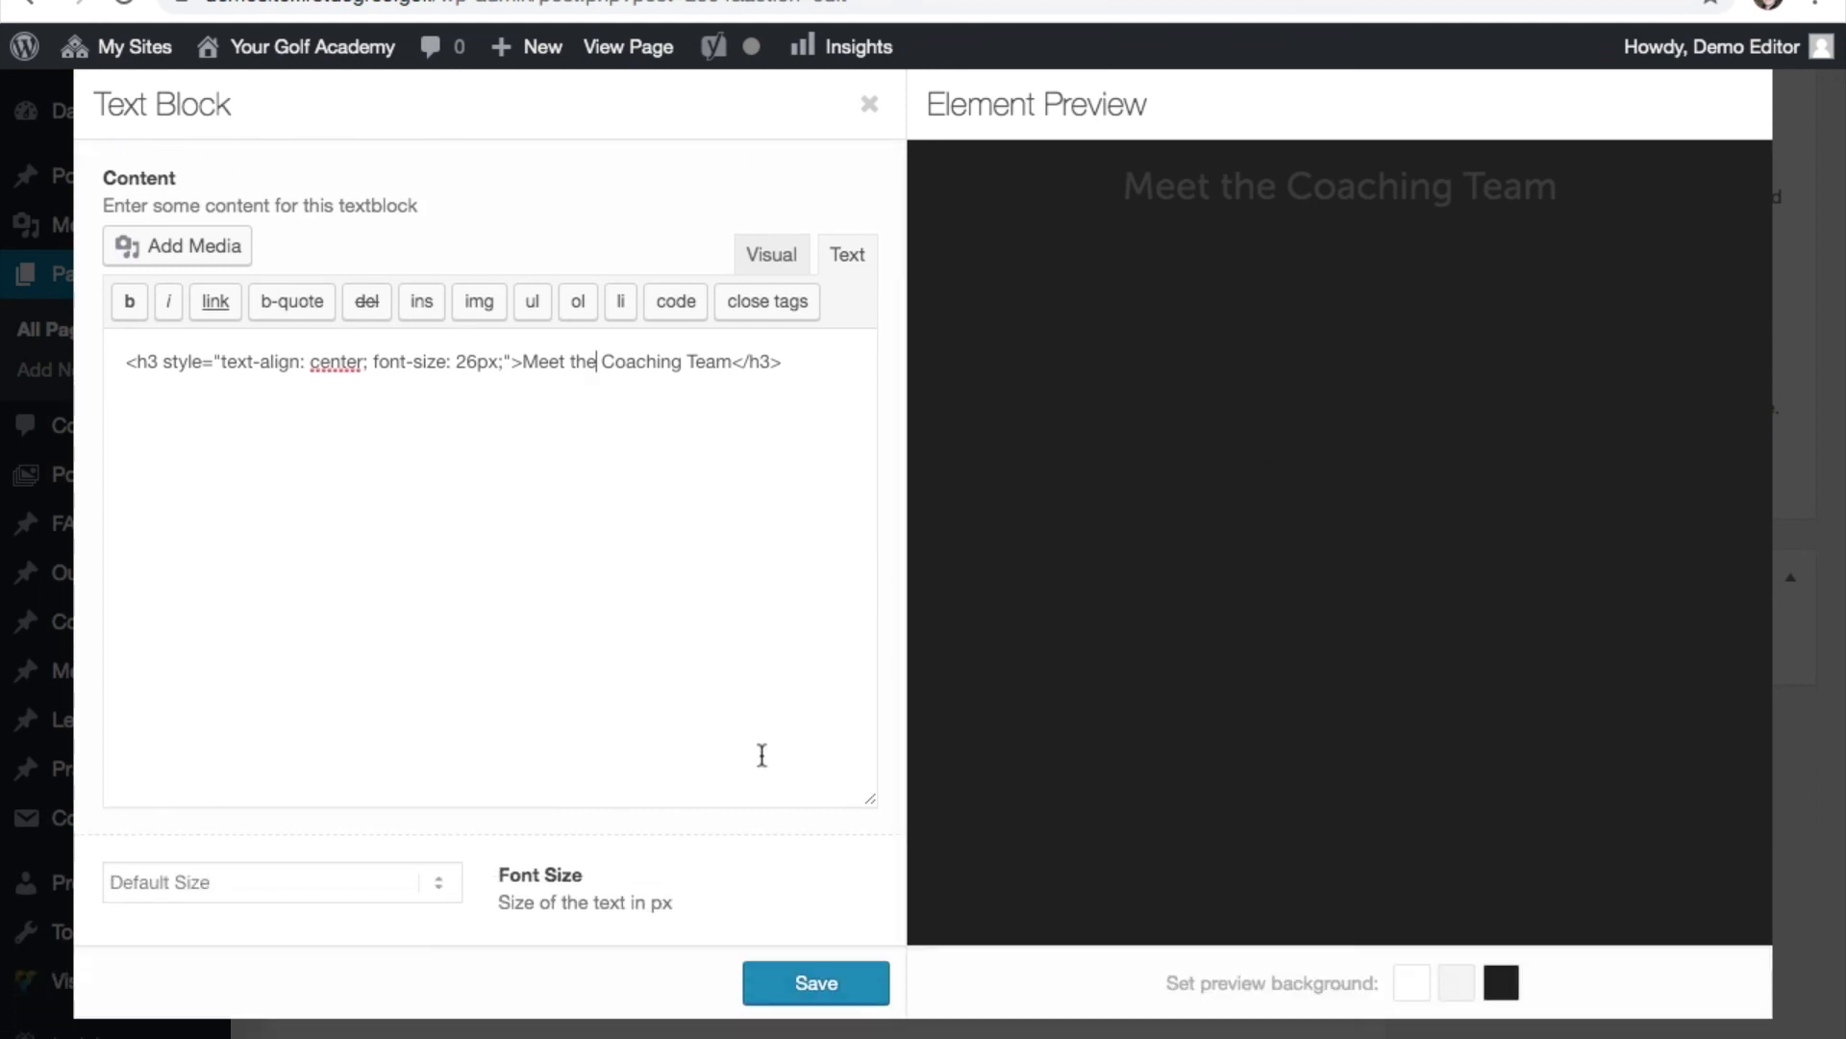
pyautogui.click(817, 956)
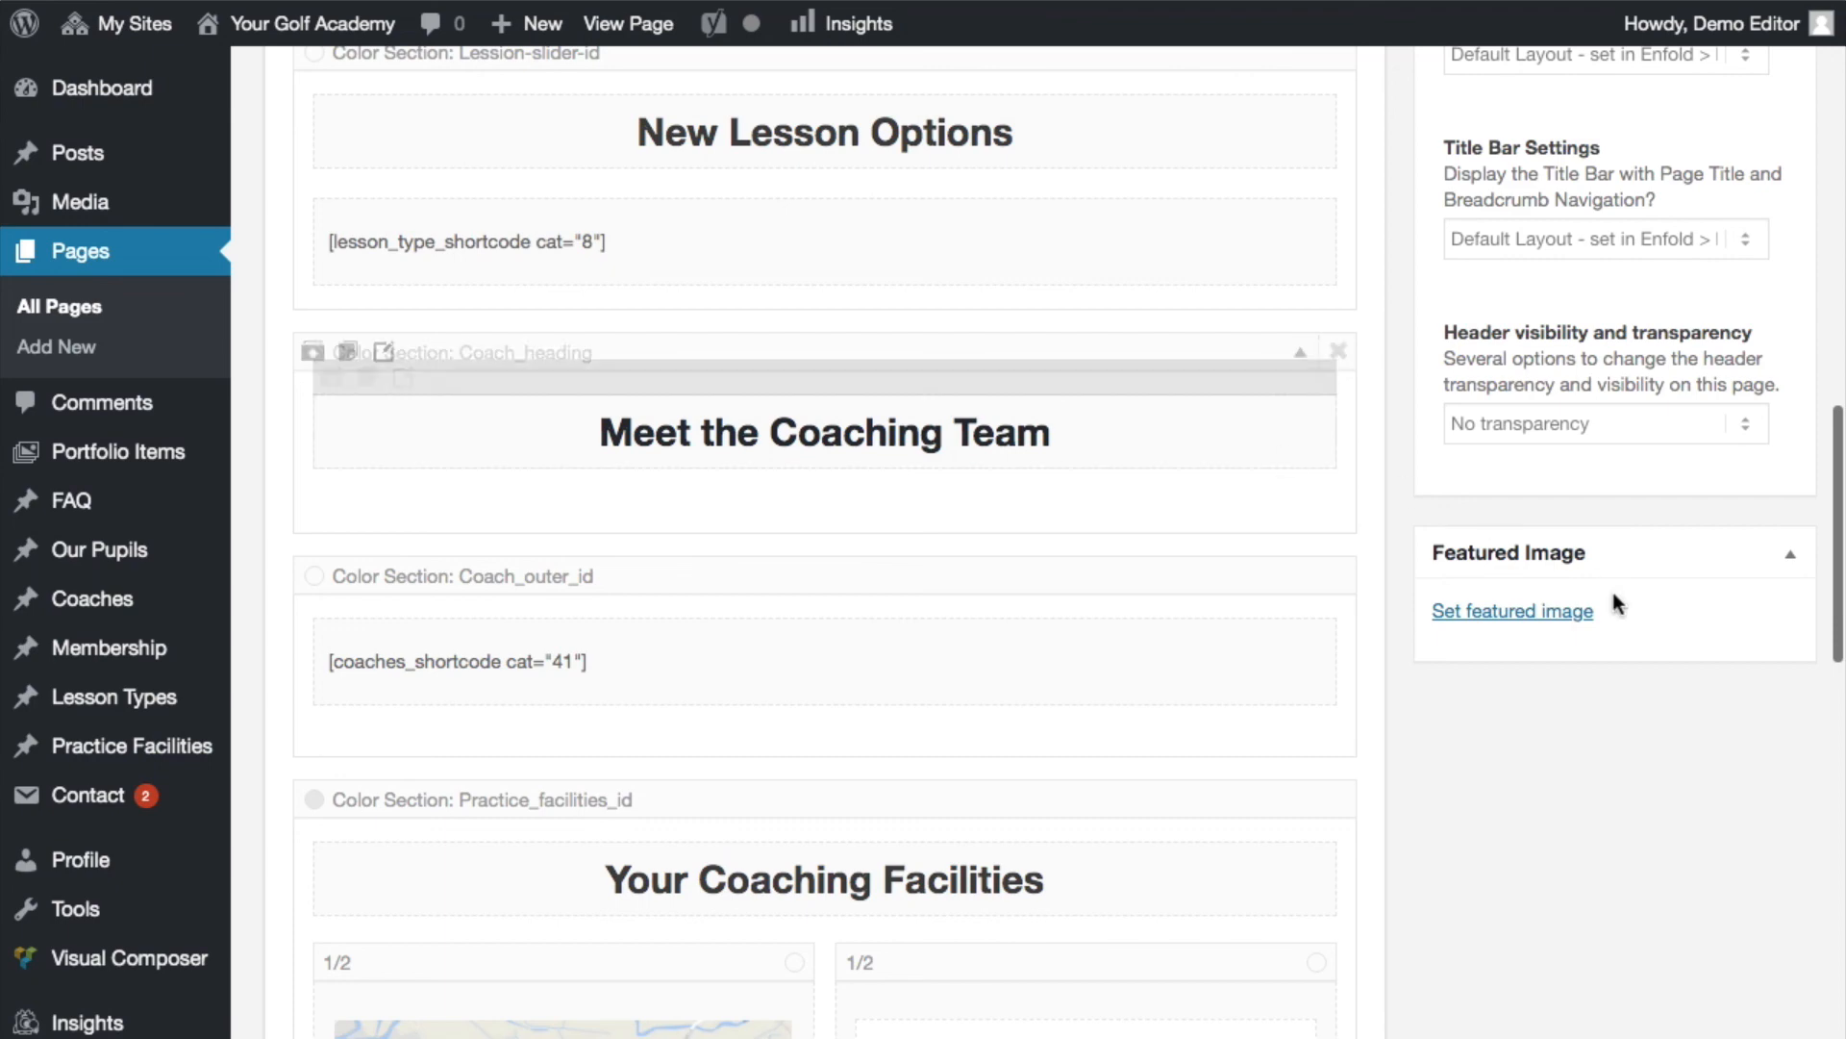
# Step: Update the published Home page with the edited coaching team heading
pyautogui.scroll(1, 1676, 667)
pyautogui.scroll(10, 1672, 741)
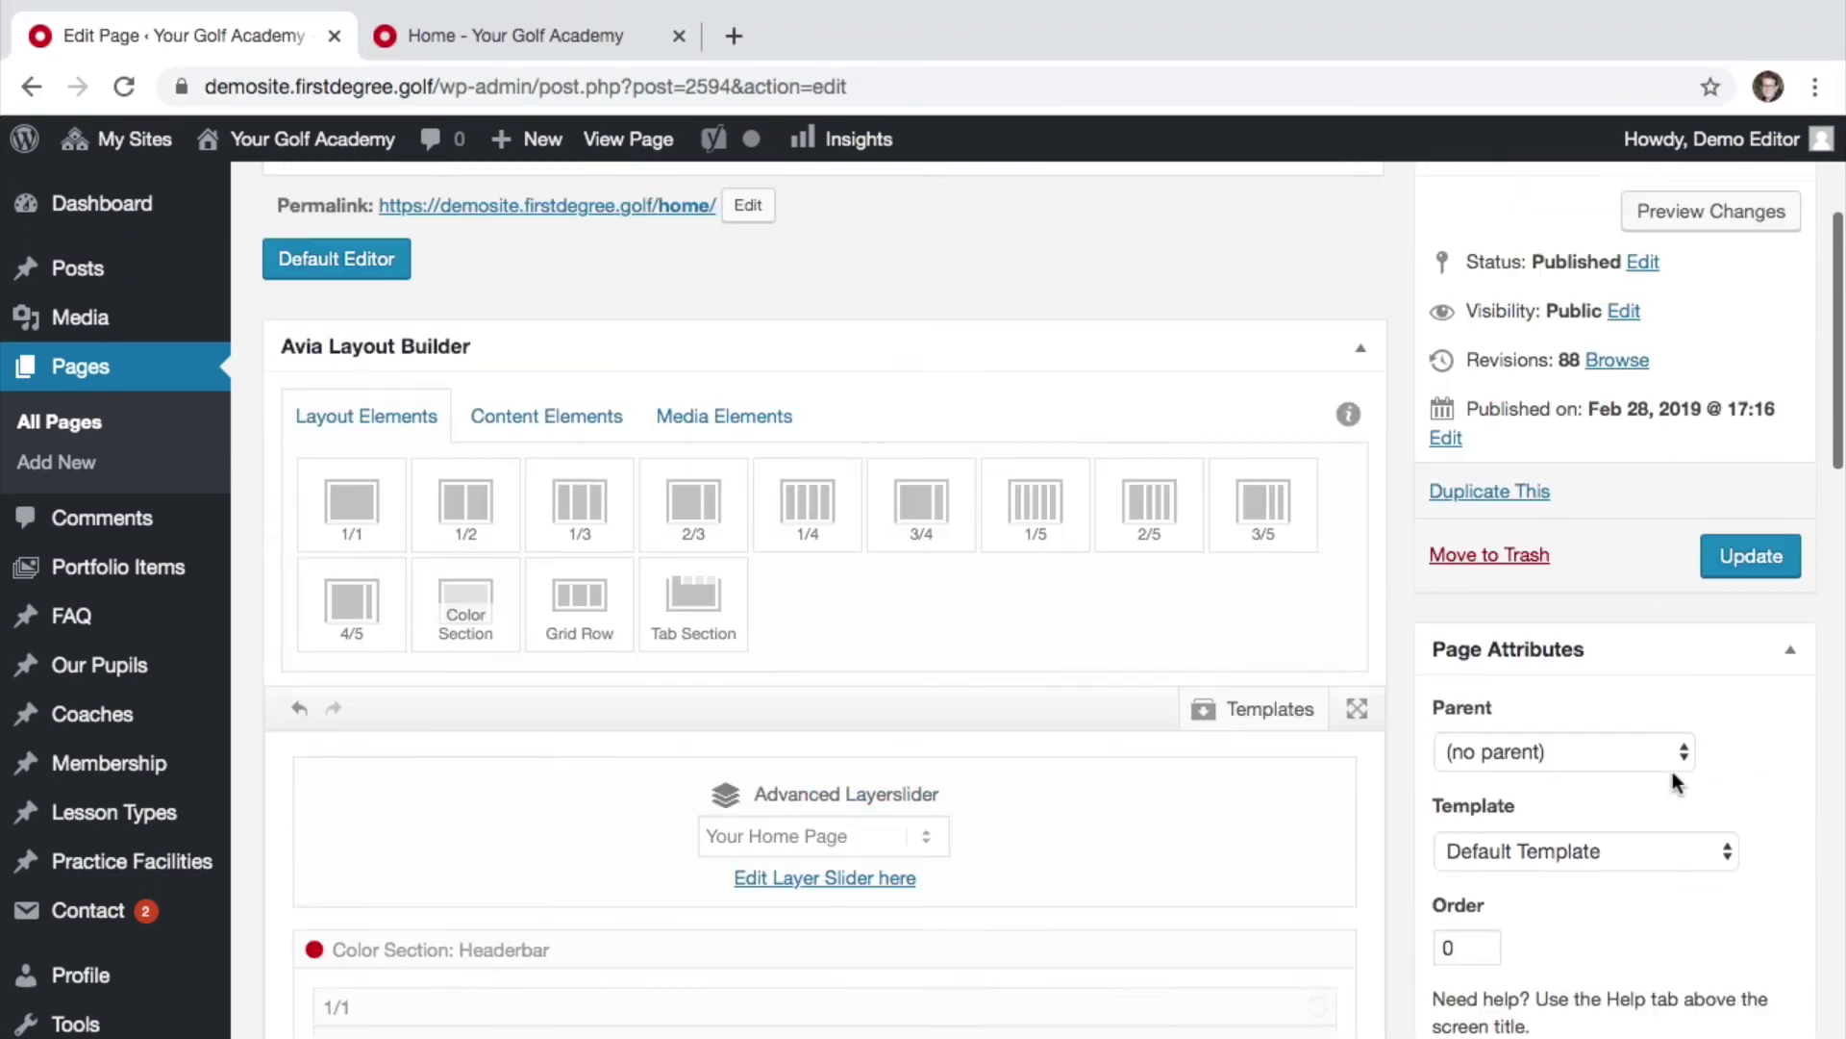
pyautogui.click(1746, 931)
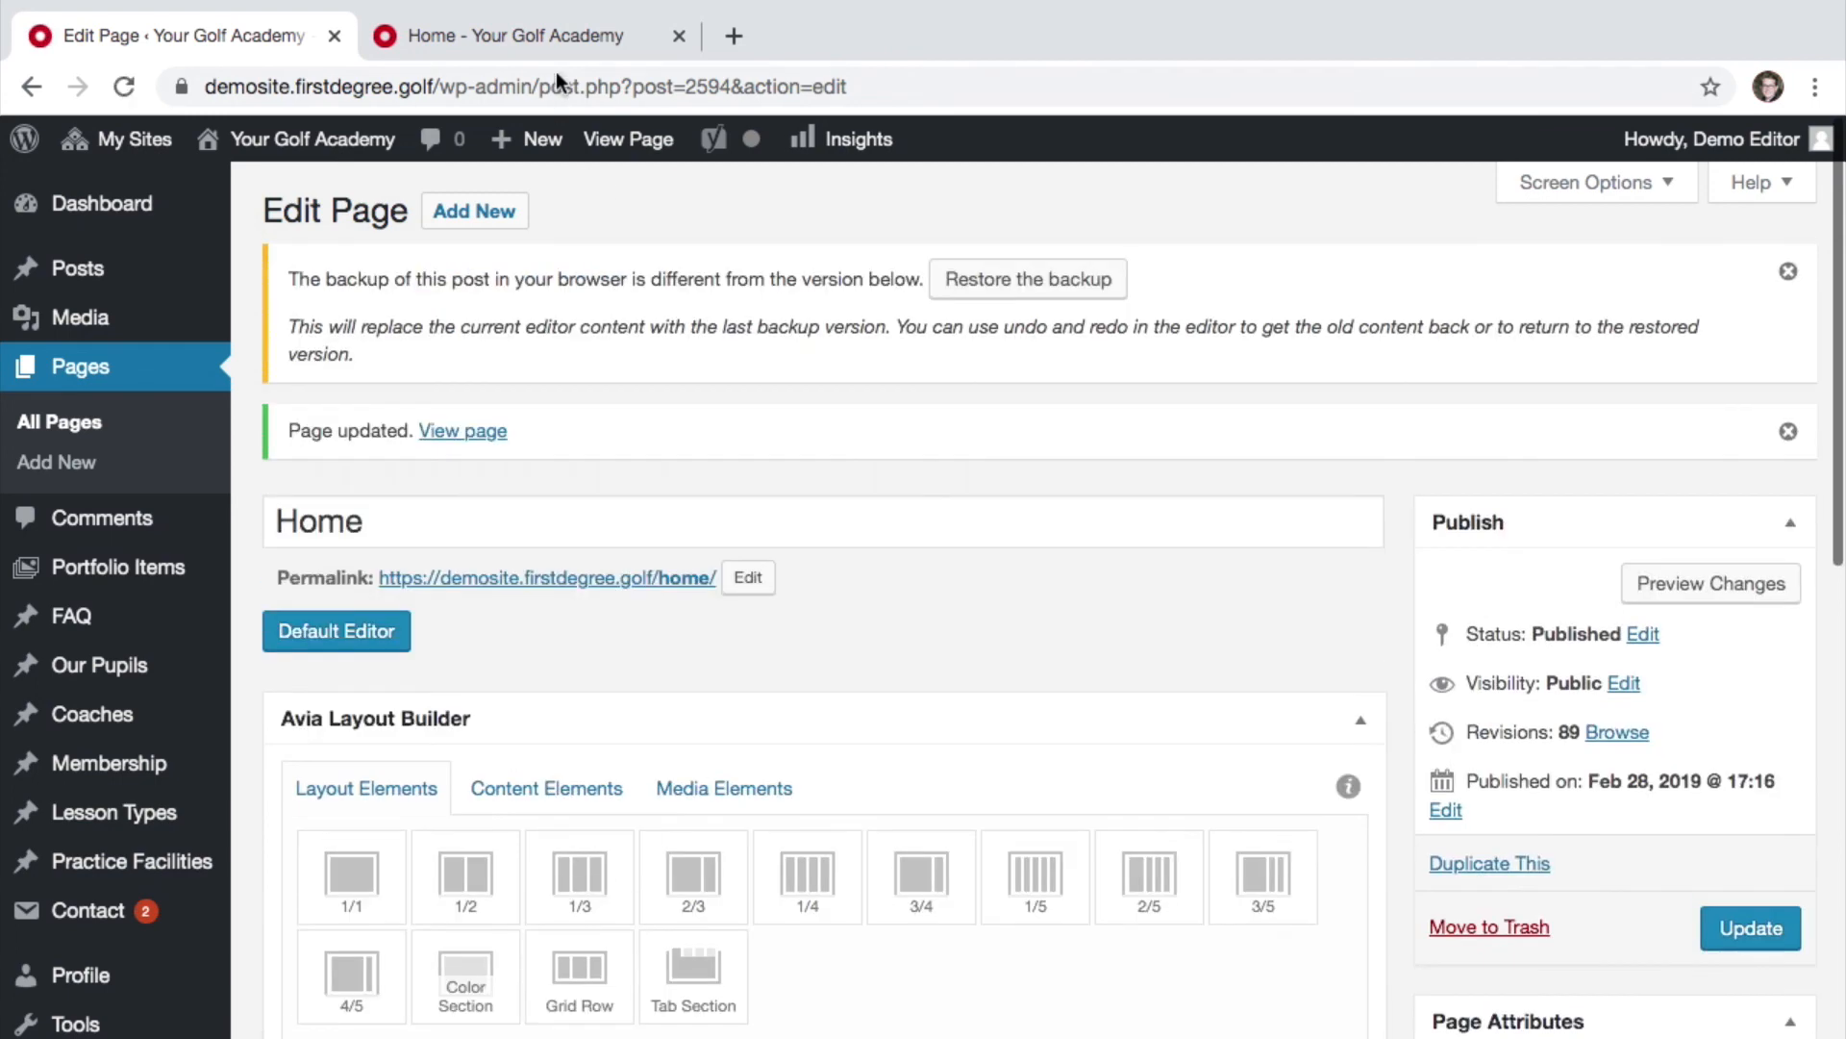
# Step: Reload the live home page and check the coaching team heading
pyautogui.click(550, 48)
pyautogui.click(545, 84)
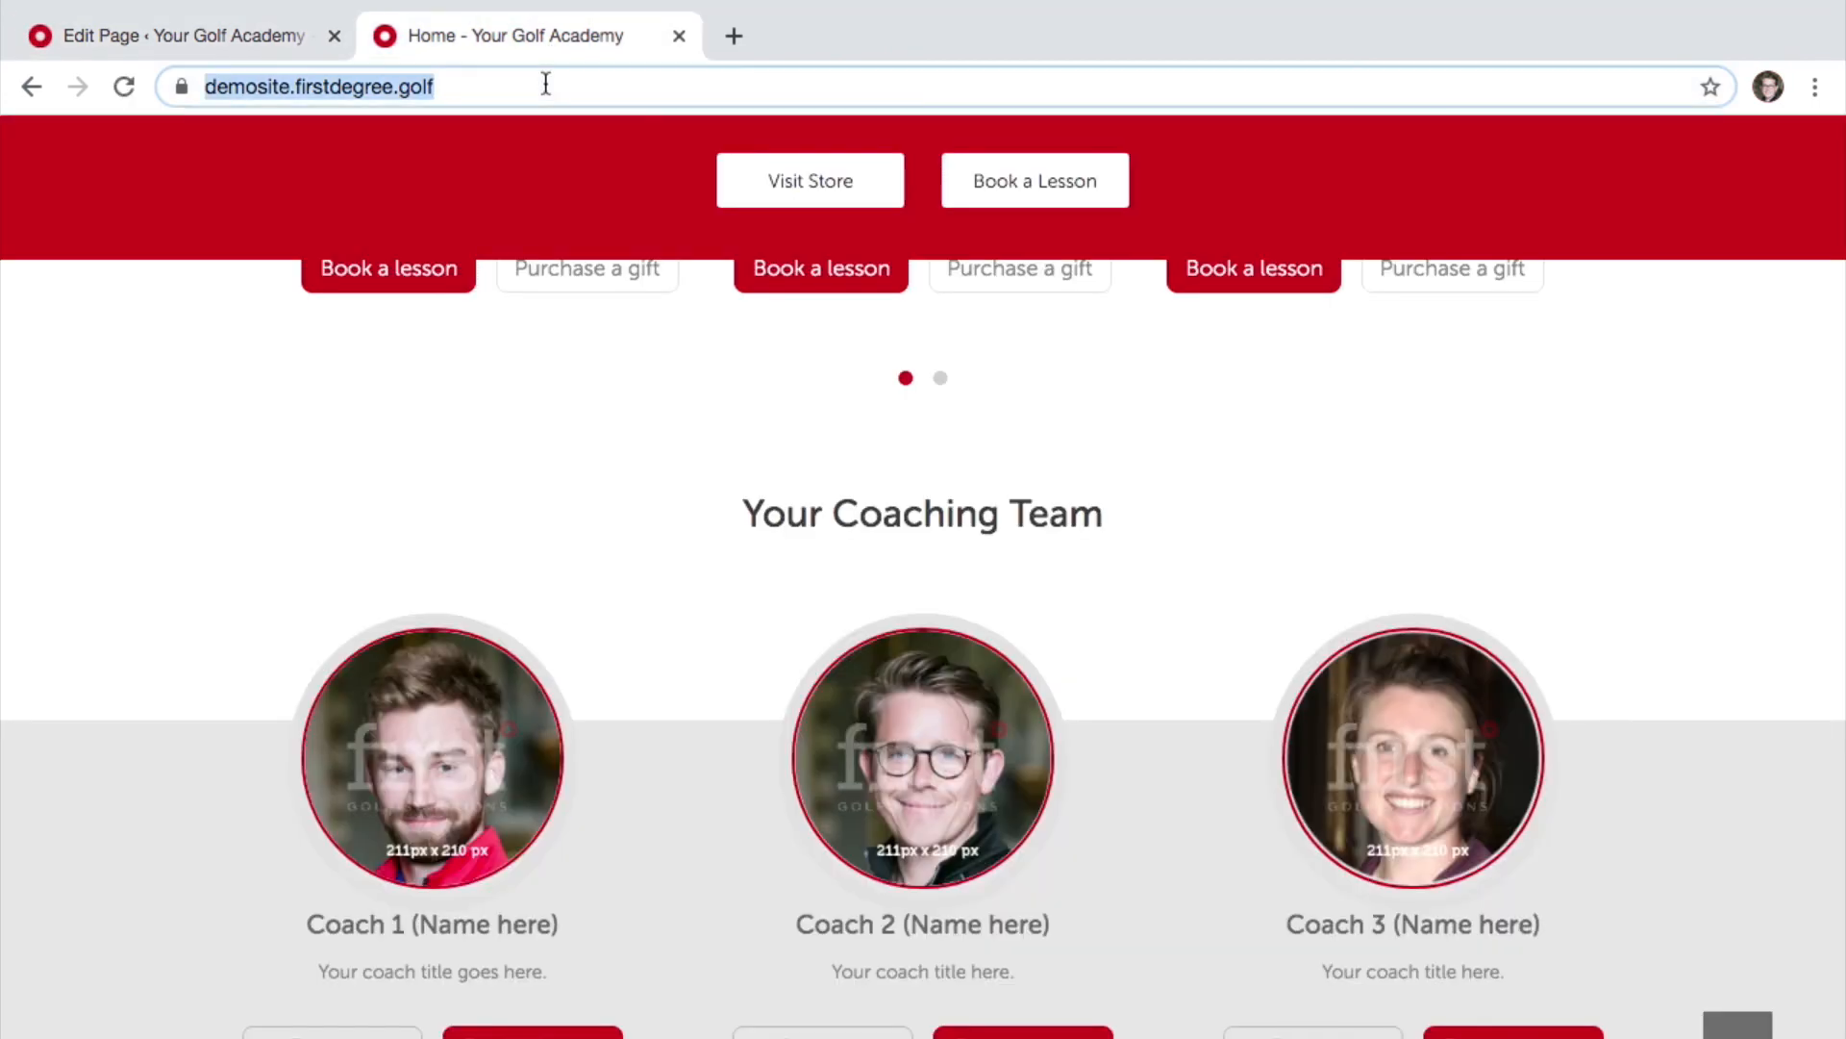
pyautogui.press('Return')
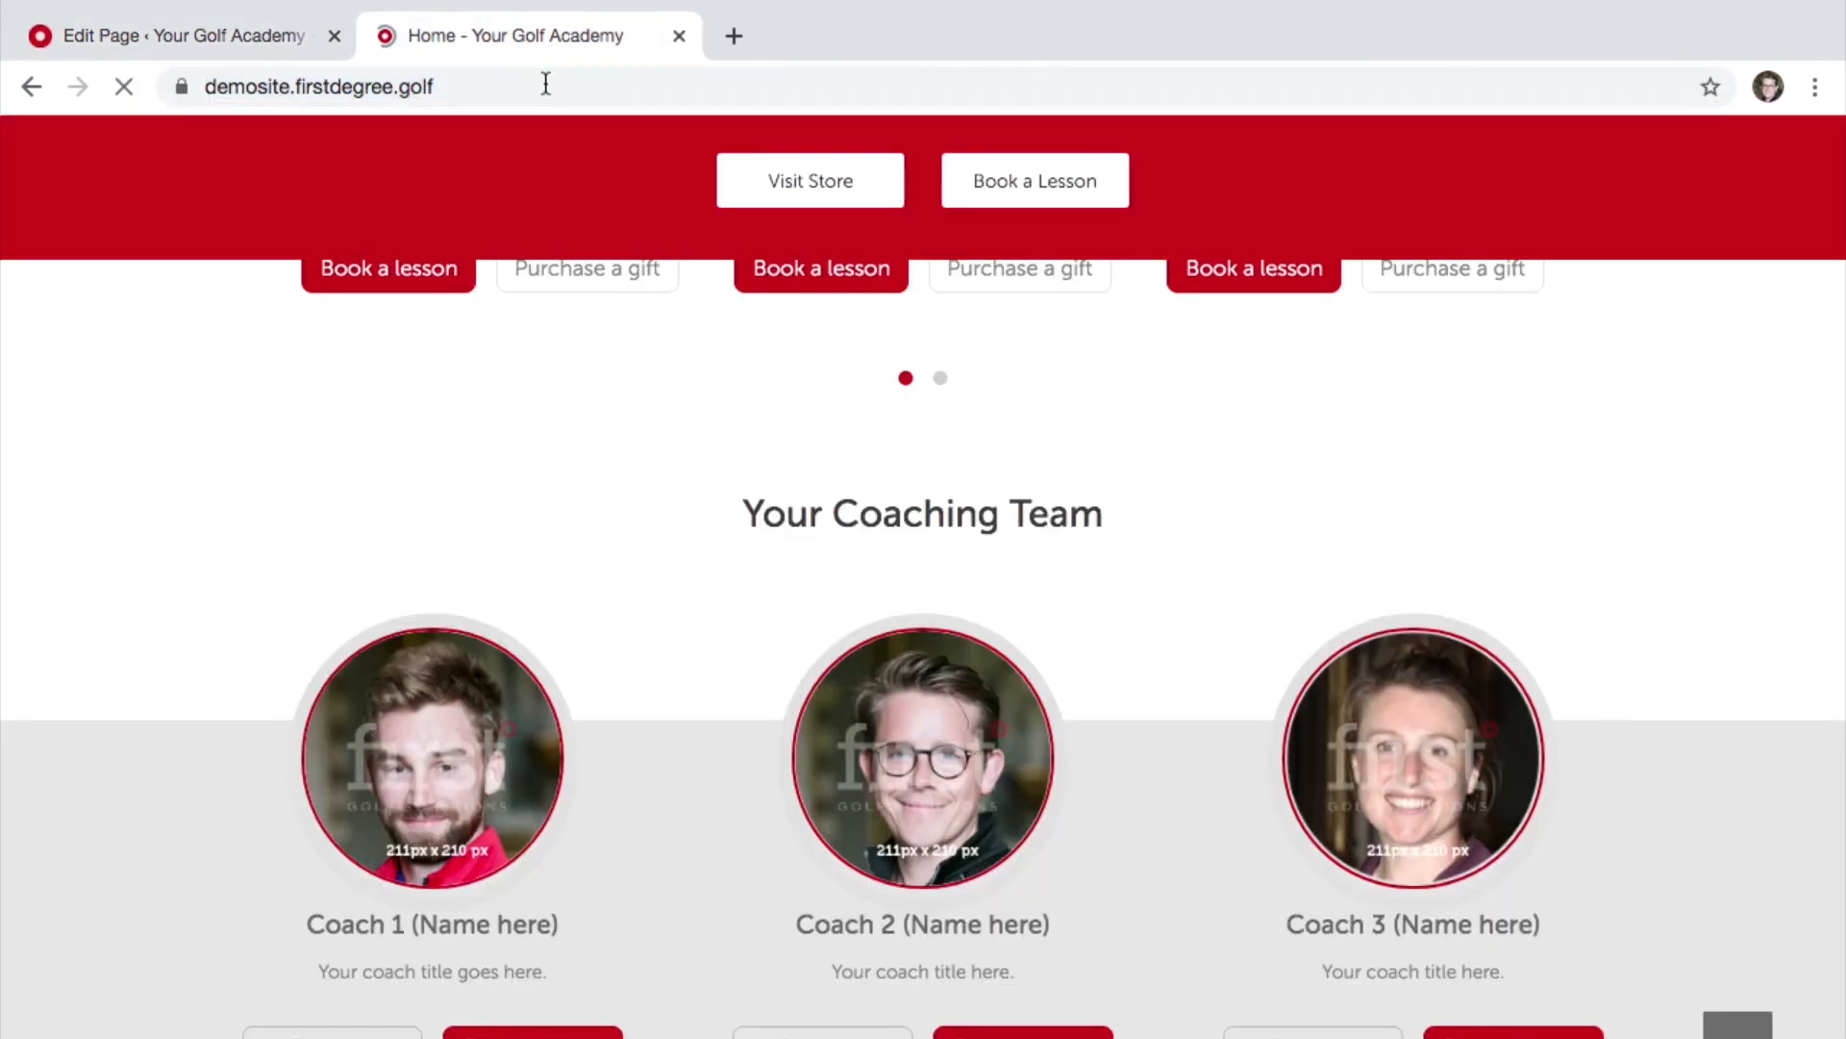
pyautogui.scroll(-3, 944, 452)
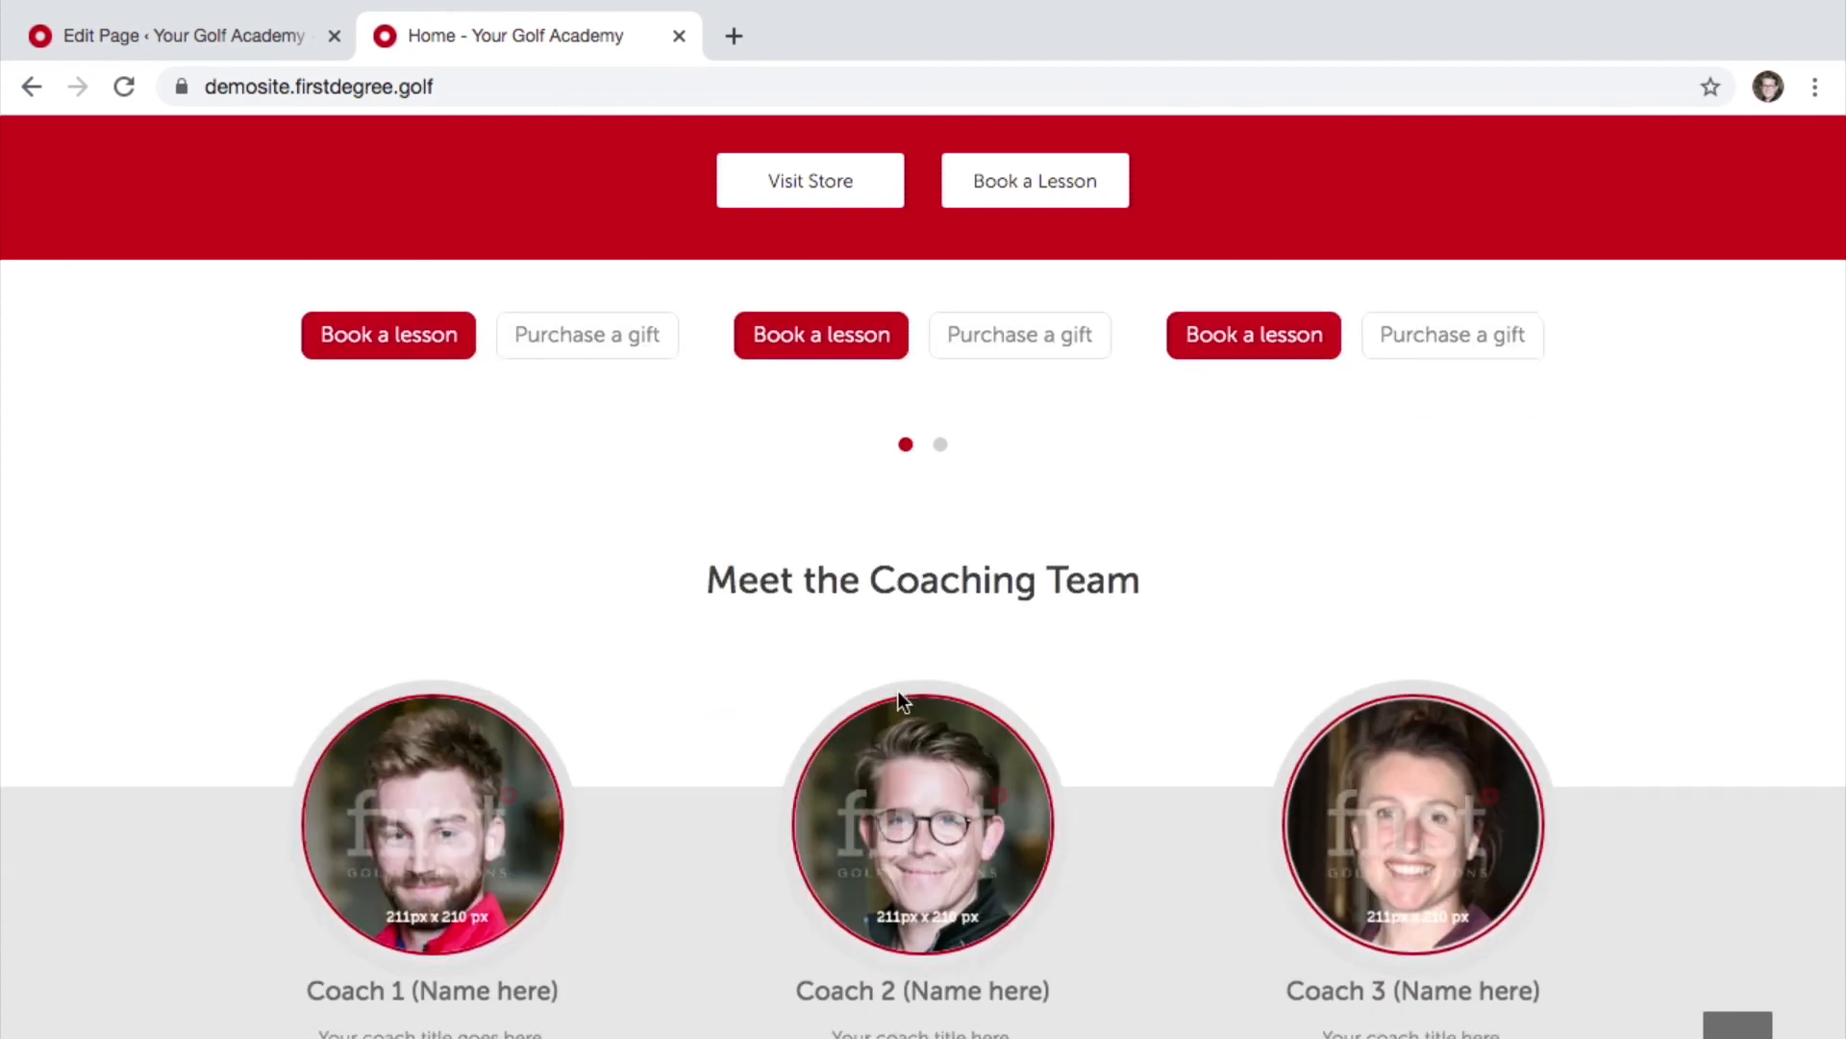